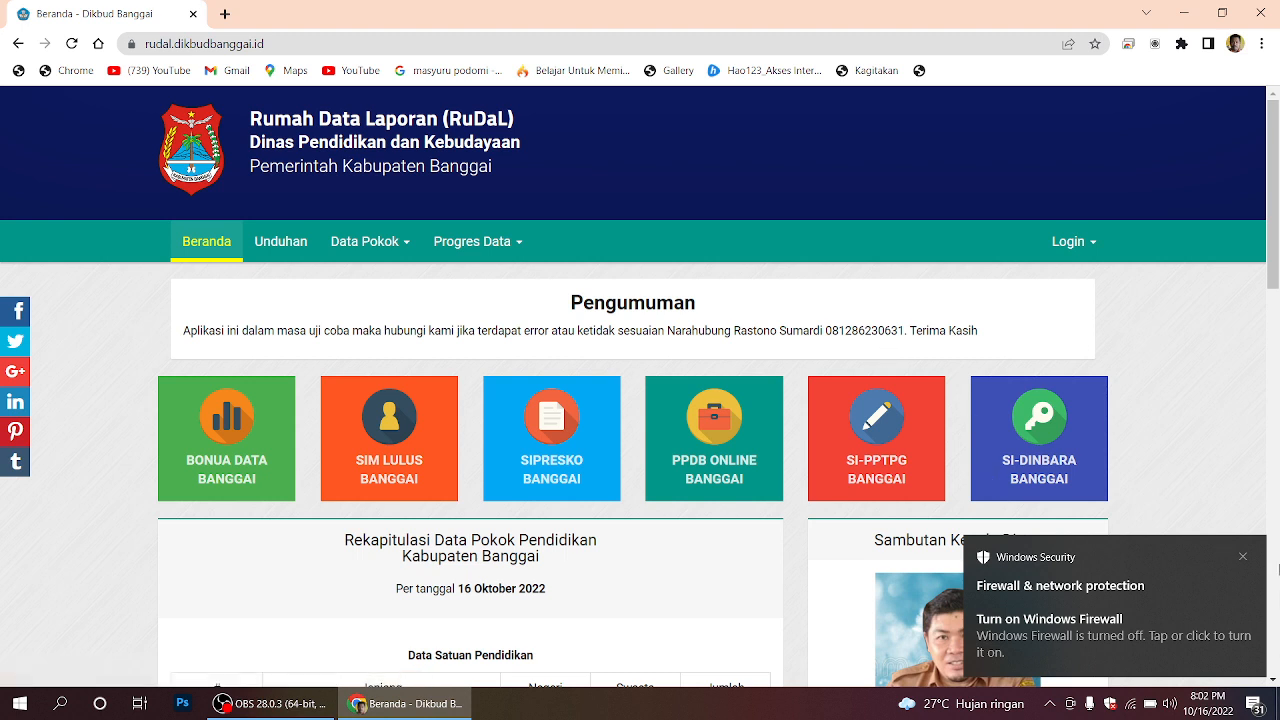
Step: Dismiss the desktop notifications and review the RuDaL home page's service tiles and the Data Satuan Pendidikan table
left_click(1243, 557)
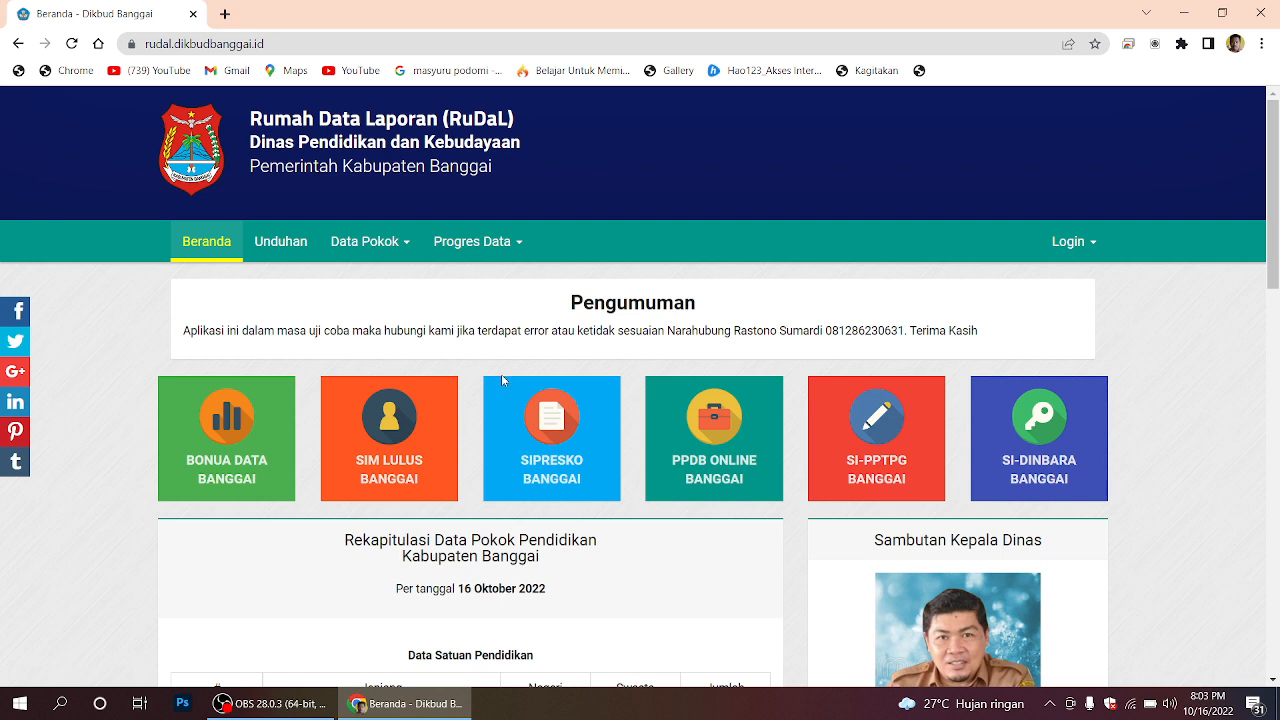
scroll(322, 250, "down", 2)
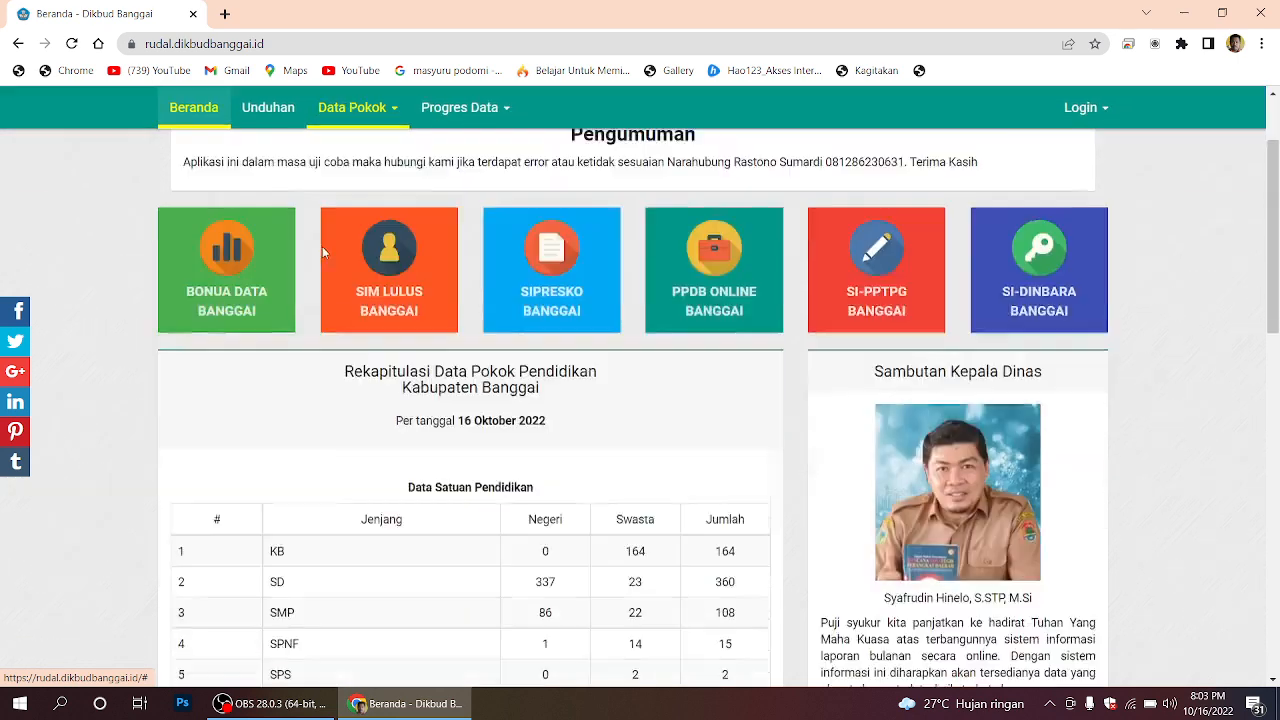
scroll(322, 246, "down", 3)
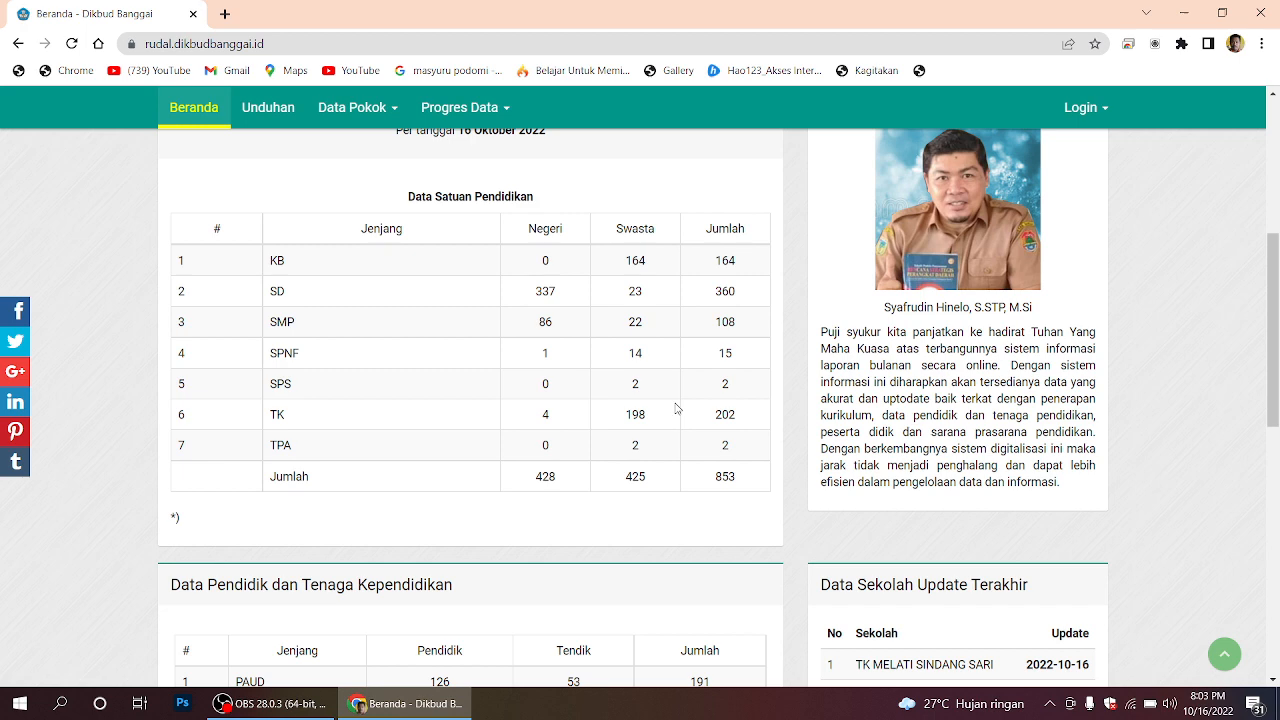
scroll(677, 408, "up", 2)
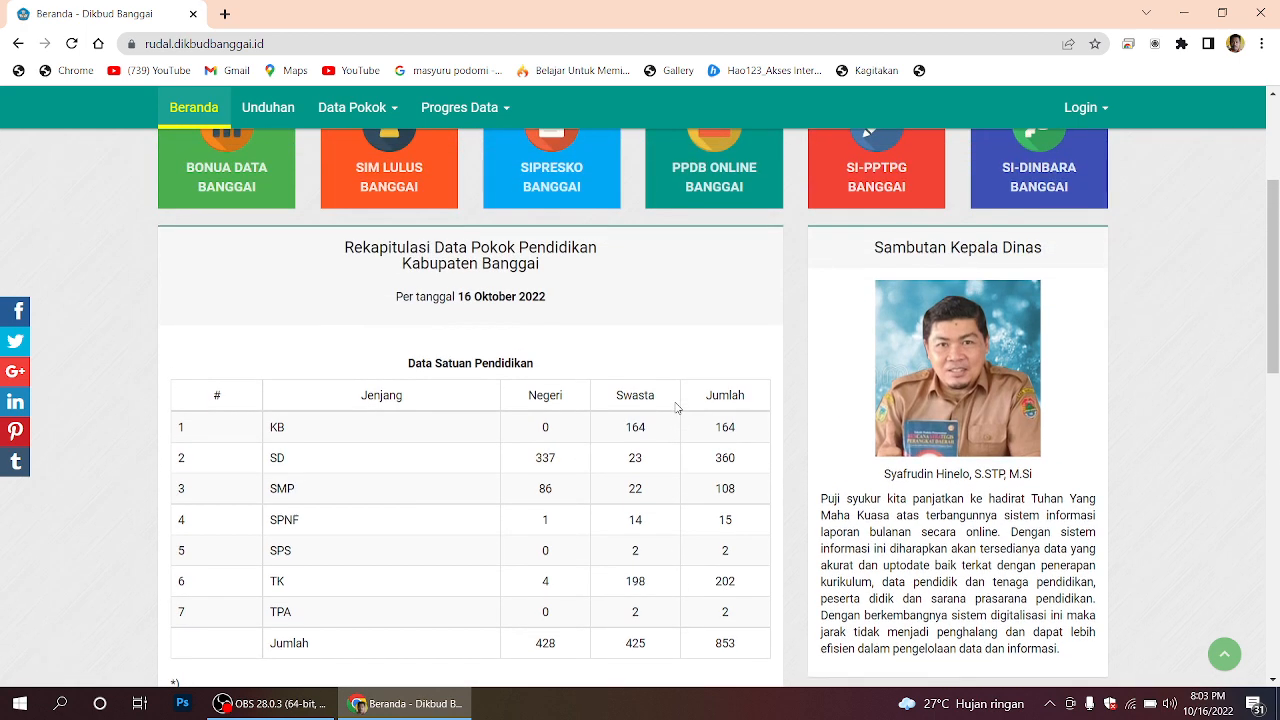
scroll(677, 408, "up", 3)
scroll(660, 413, "down", 3)
scroll(586, 437, "up", 3)
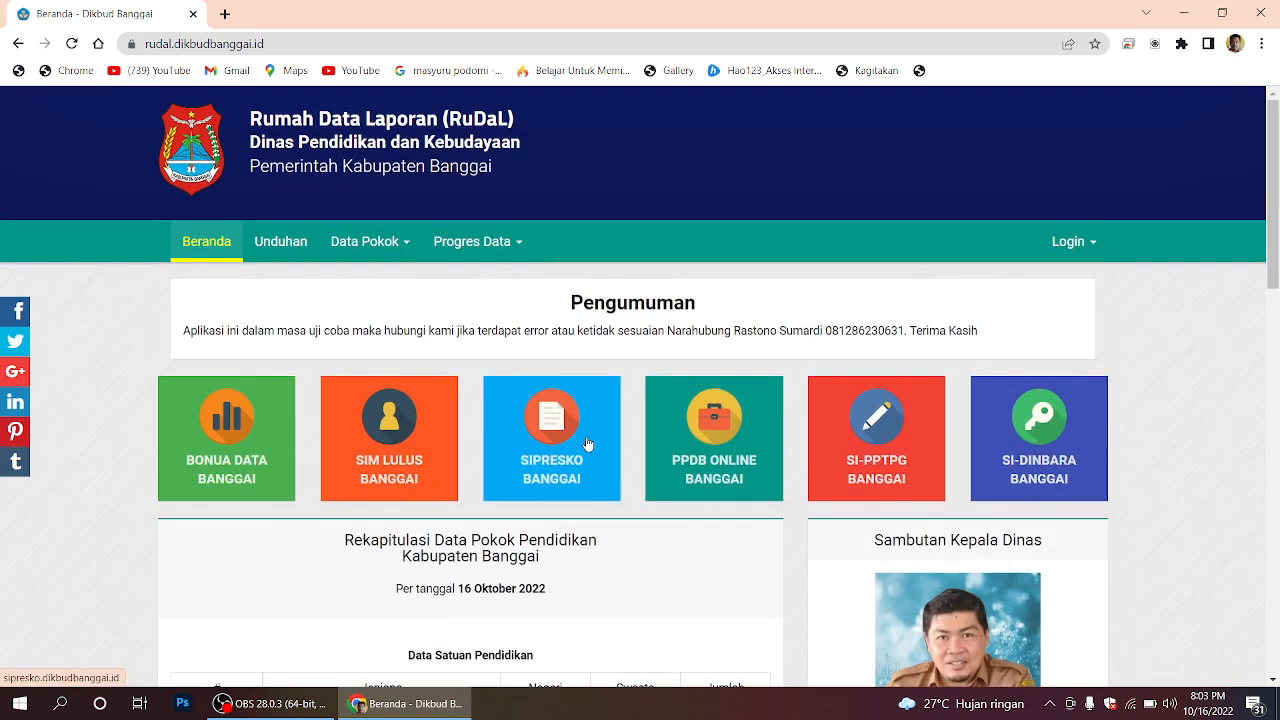
scroll(682, 581, "down", 3)
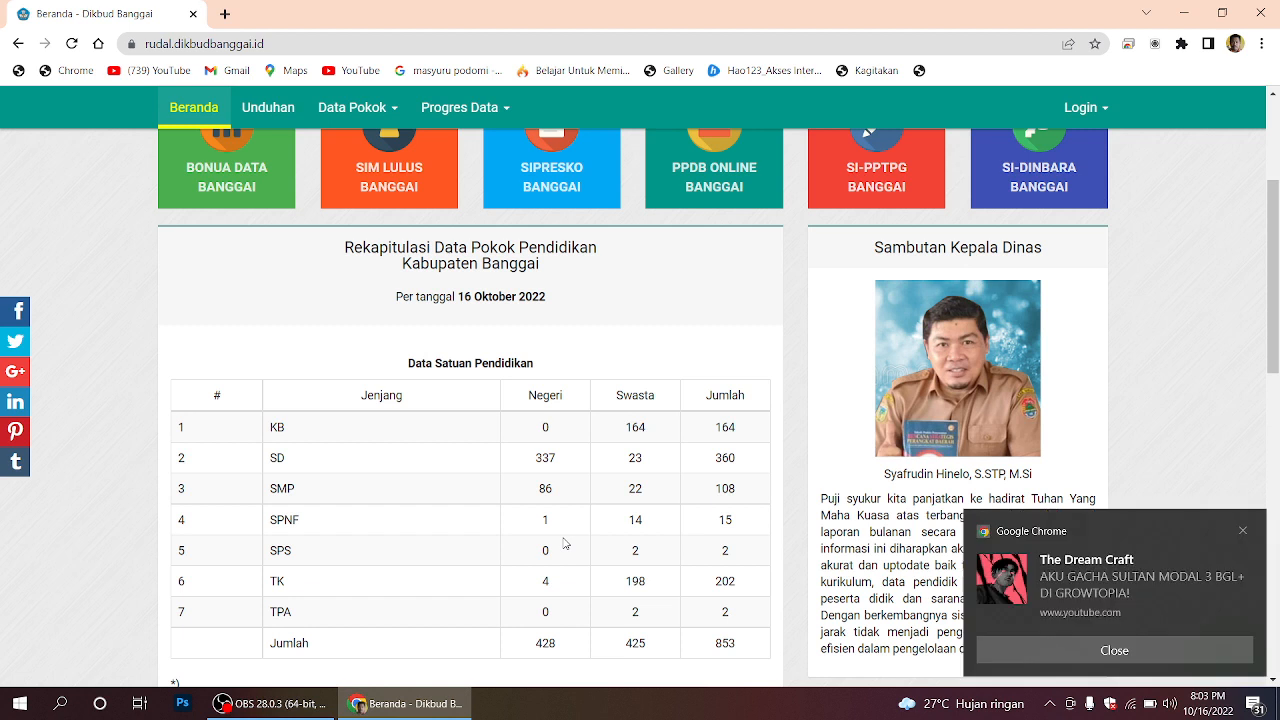
left_click(1245, 531)
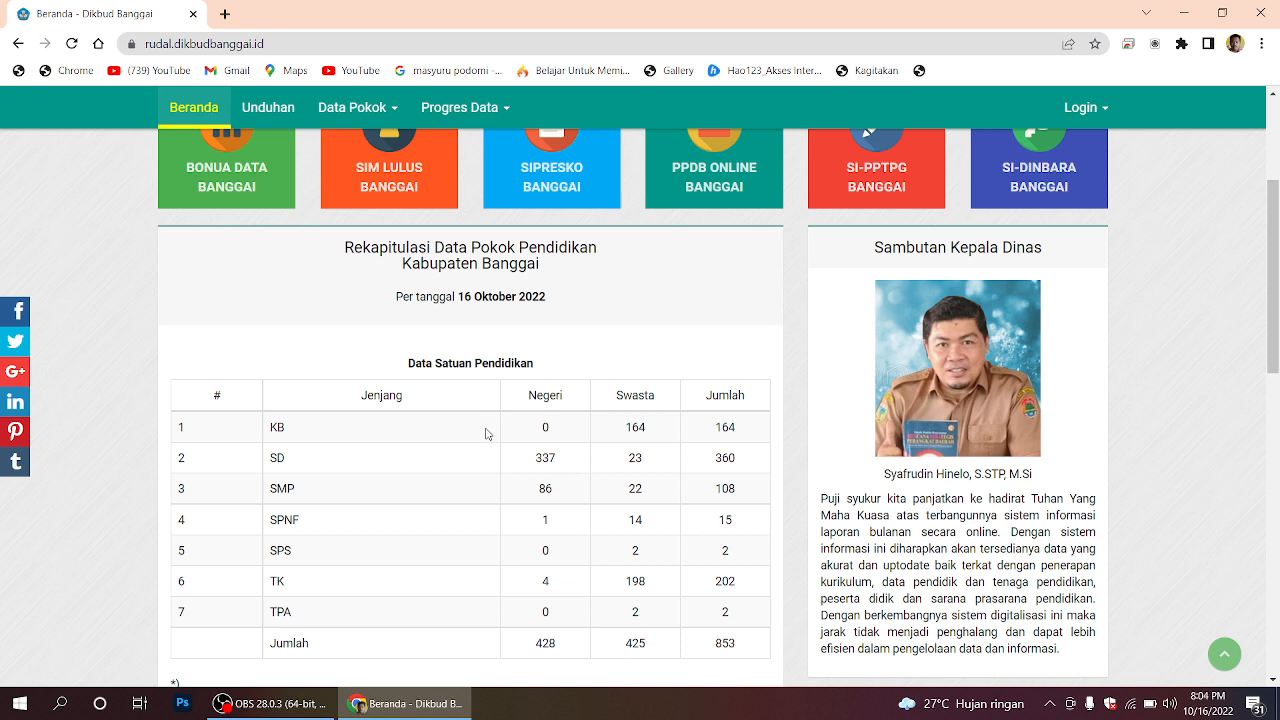
scroll(486, 432, "up", 2)
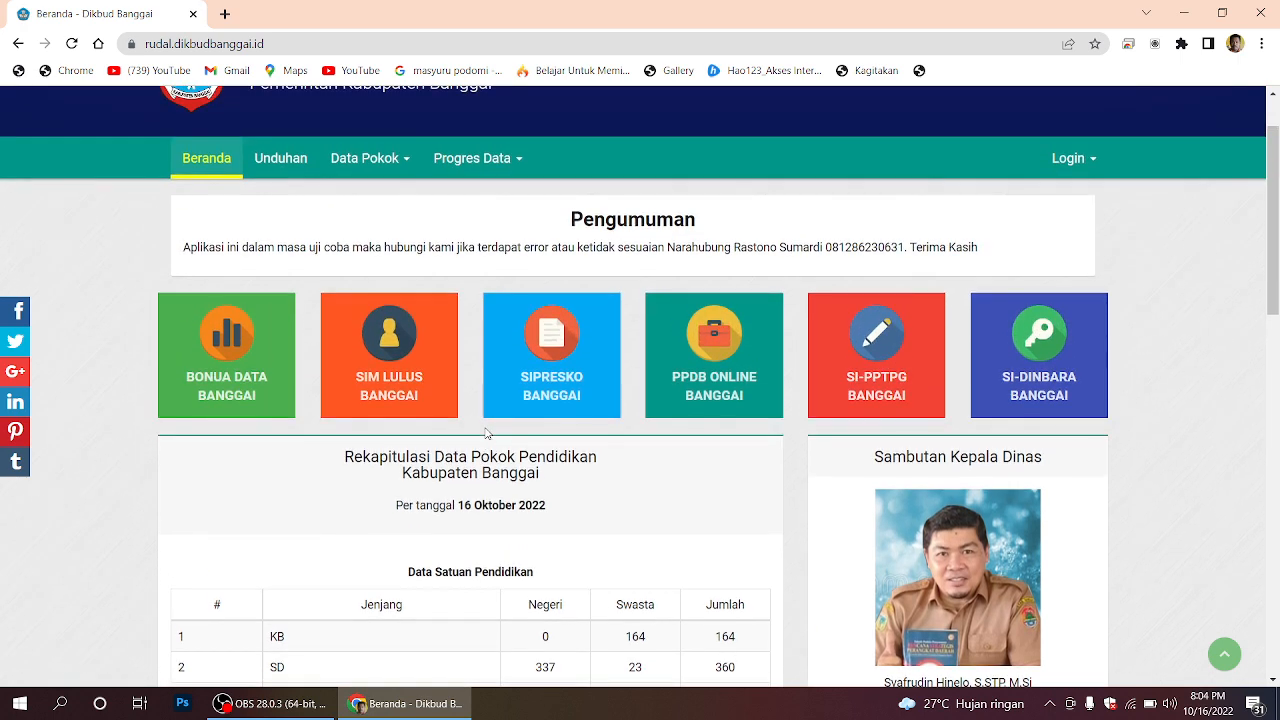
scroll(486, 432, "up", 1)
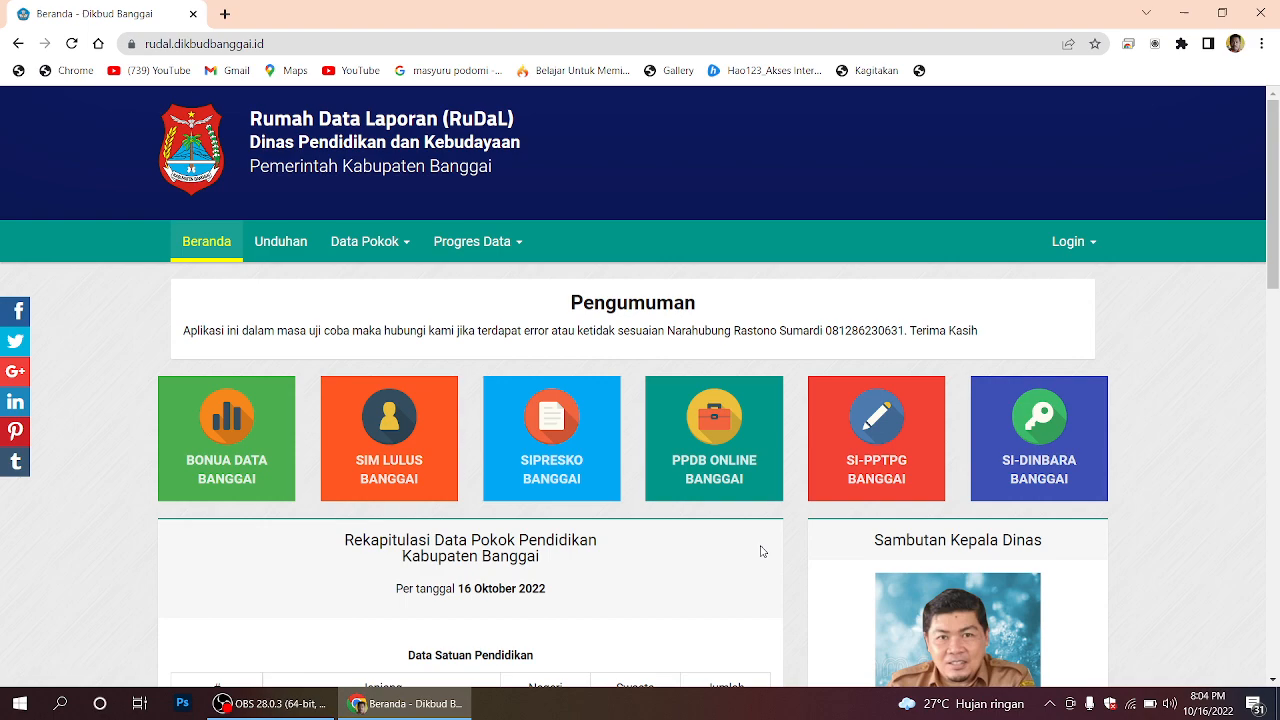
Step: Examine the home page's school, teaching staff and student recap tables and the list of recently updated schools
scroll(762, 551, "down", 5)
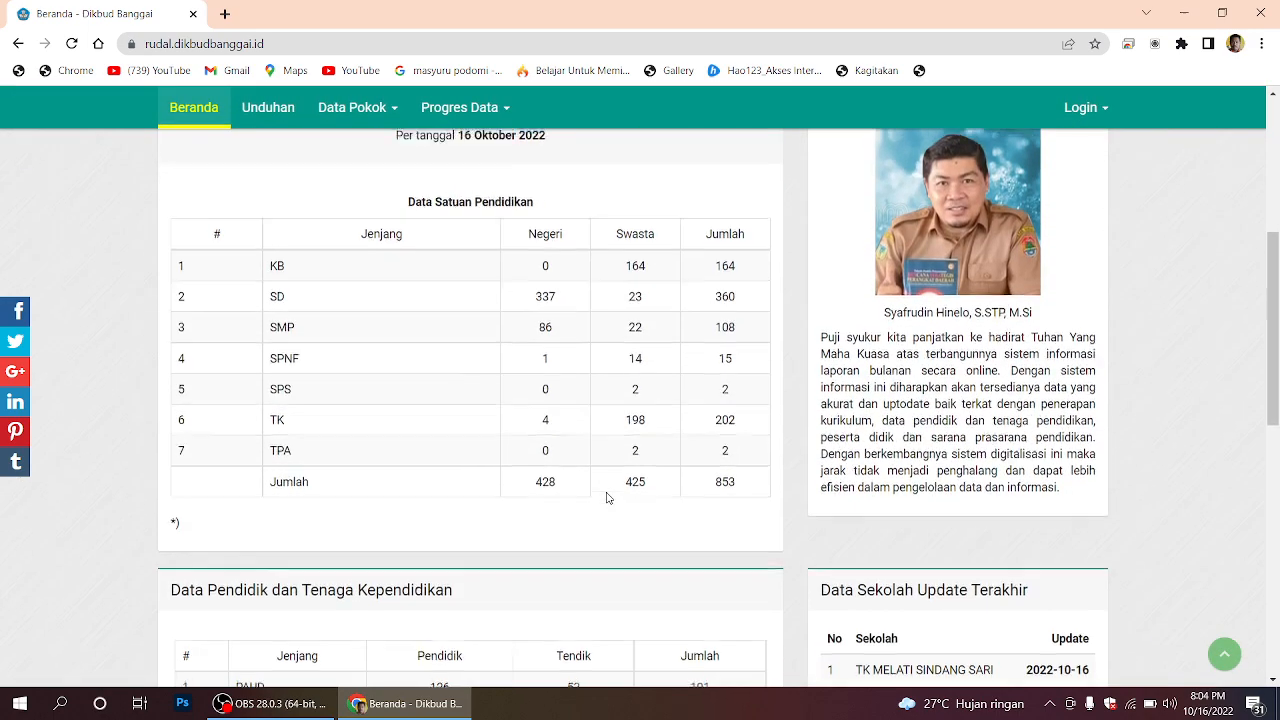
scroll(606, 497, "up", 5)
scroll(602, 482, "down", 5)
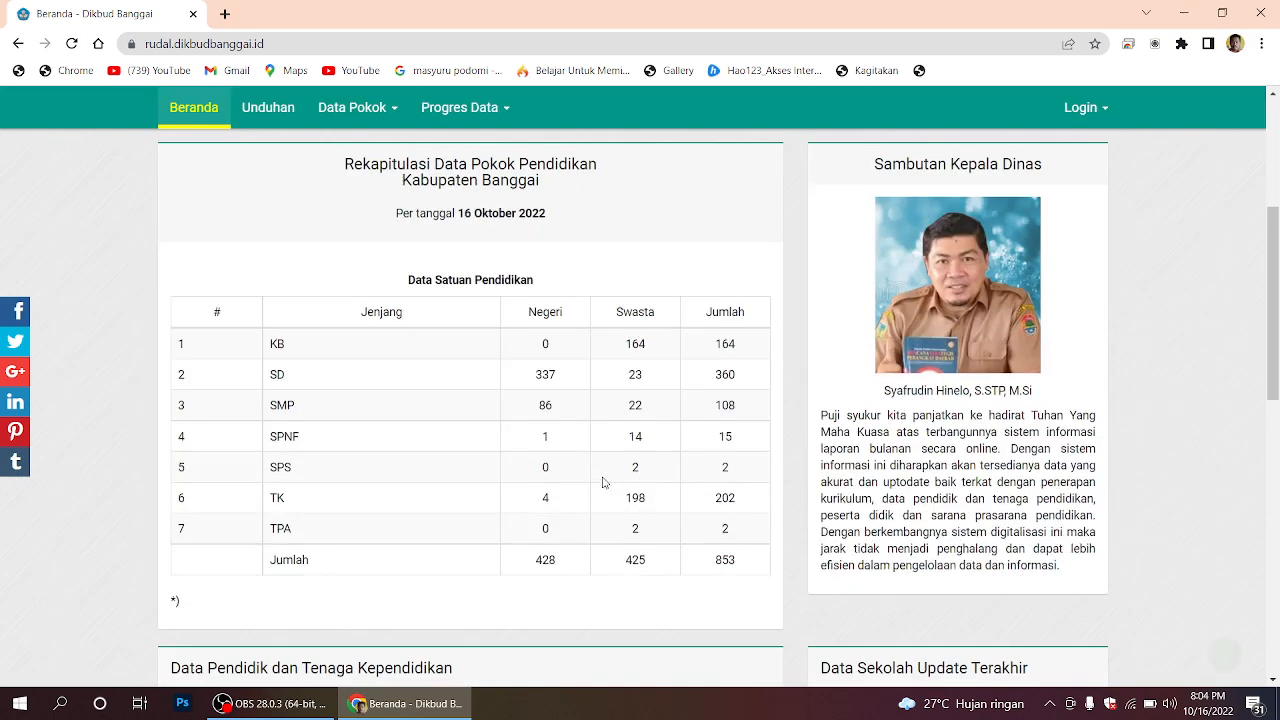
scroll(602, 482, "down", 4)
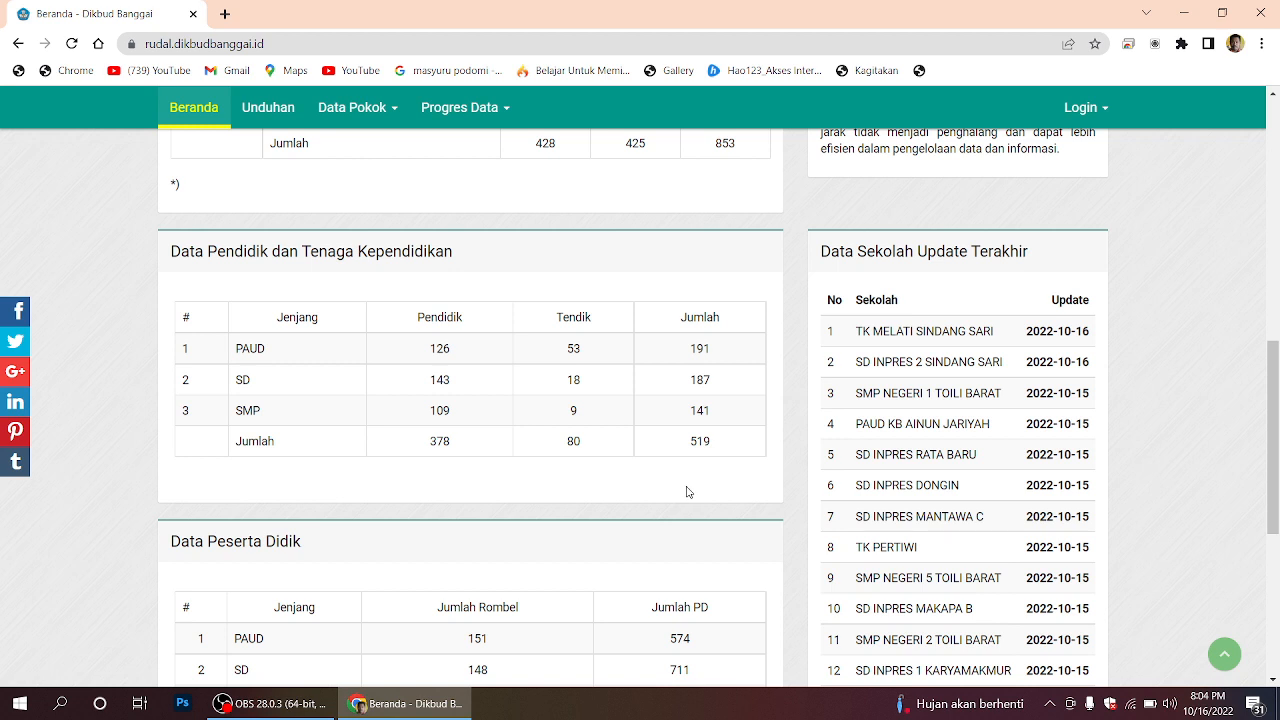
scroll(687, 491, "down", 2)
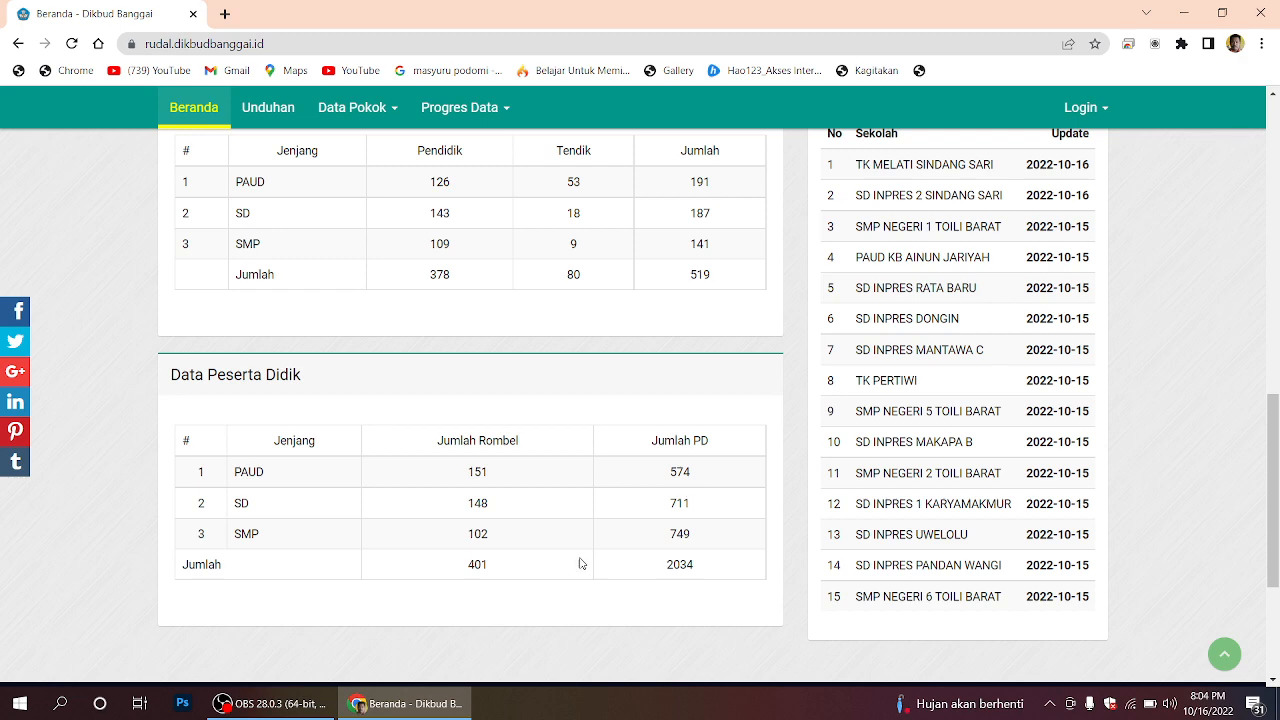
scroll(1048, 476, "up", 2)
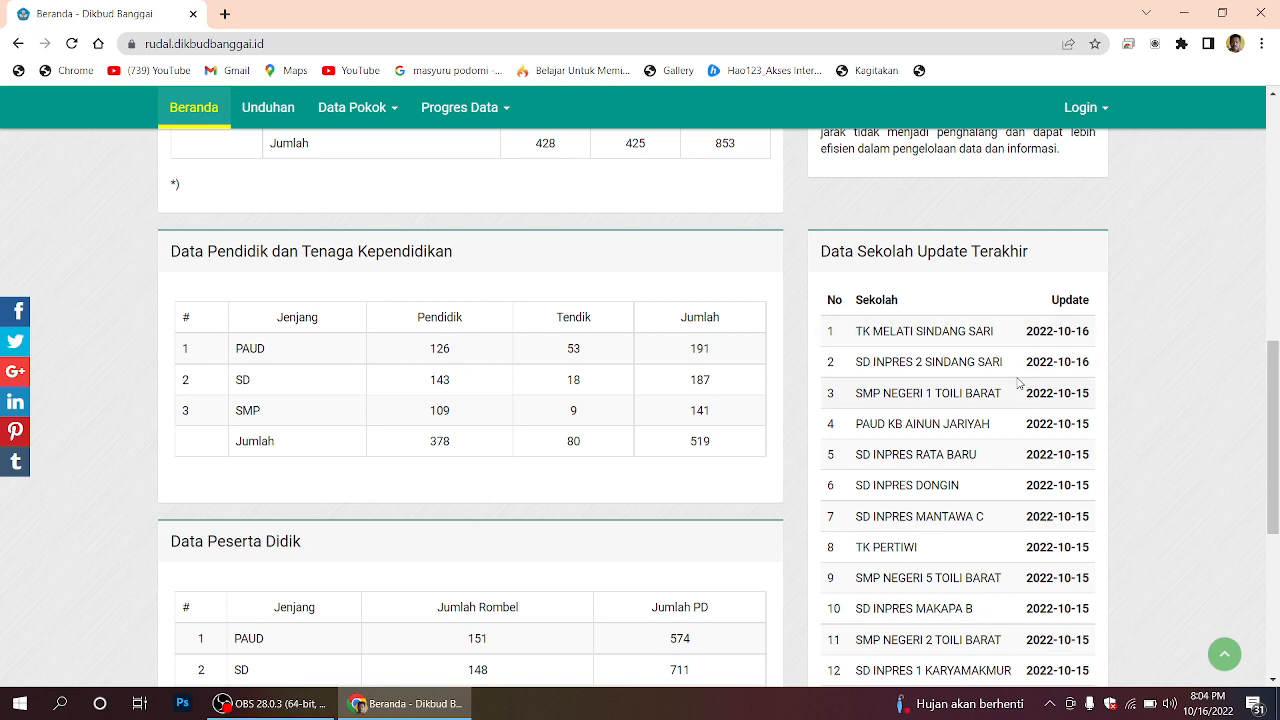
scroll(1018, 383, "up", 8)
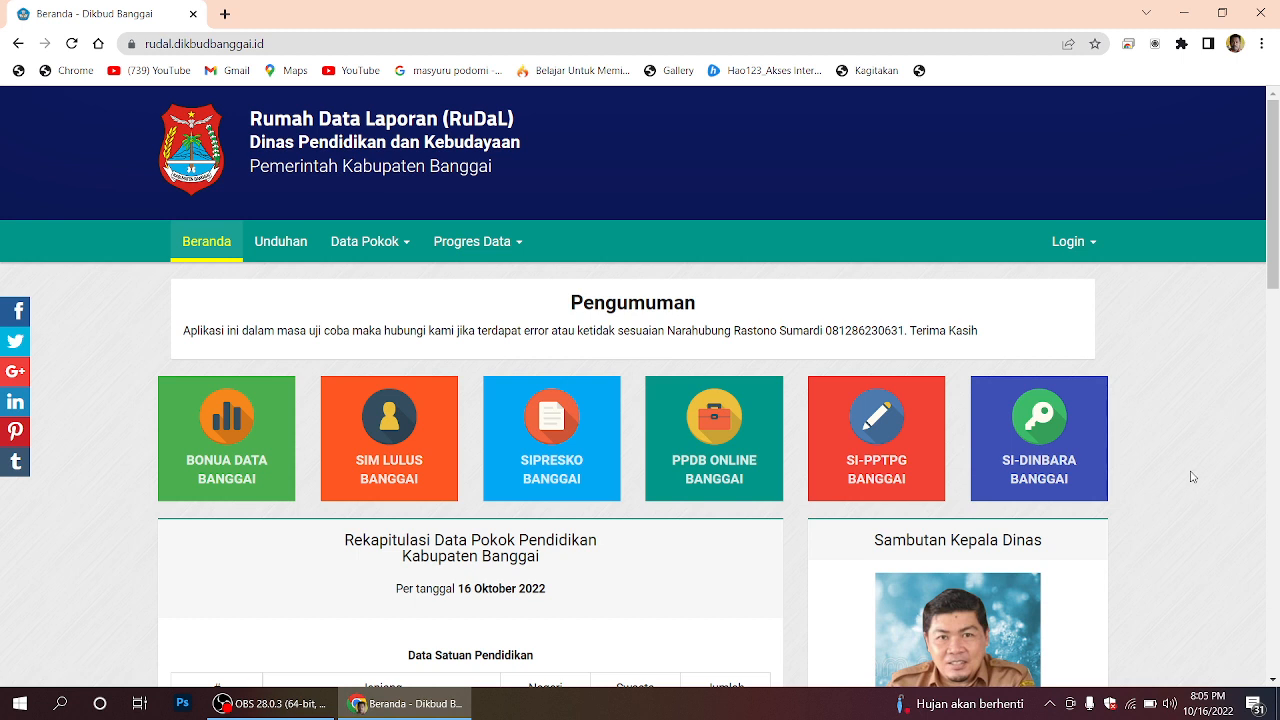
Step: Open the Data Sekolah page and look over its school list and keyword search field
left_click(395, 248)
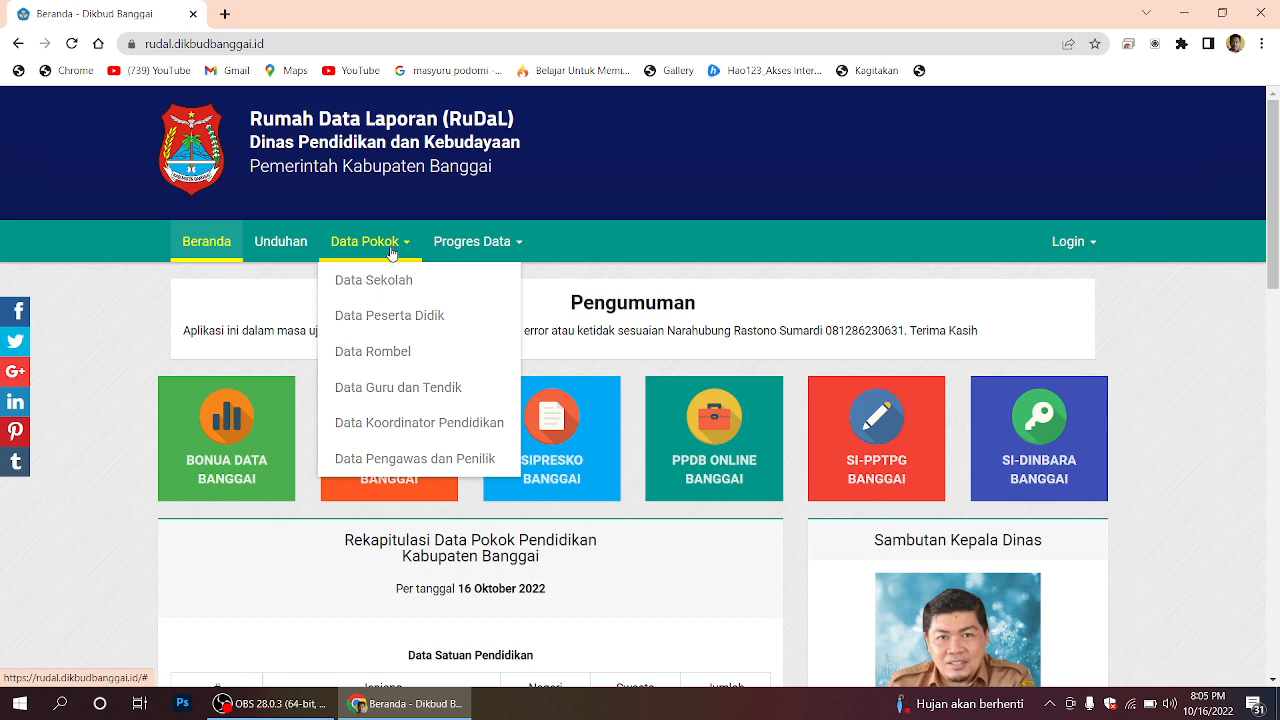
left_click(380, 284)
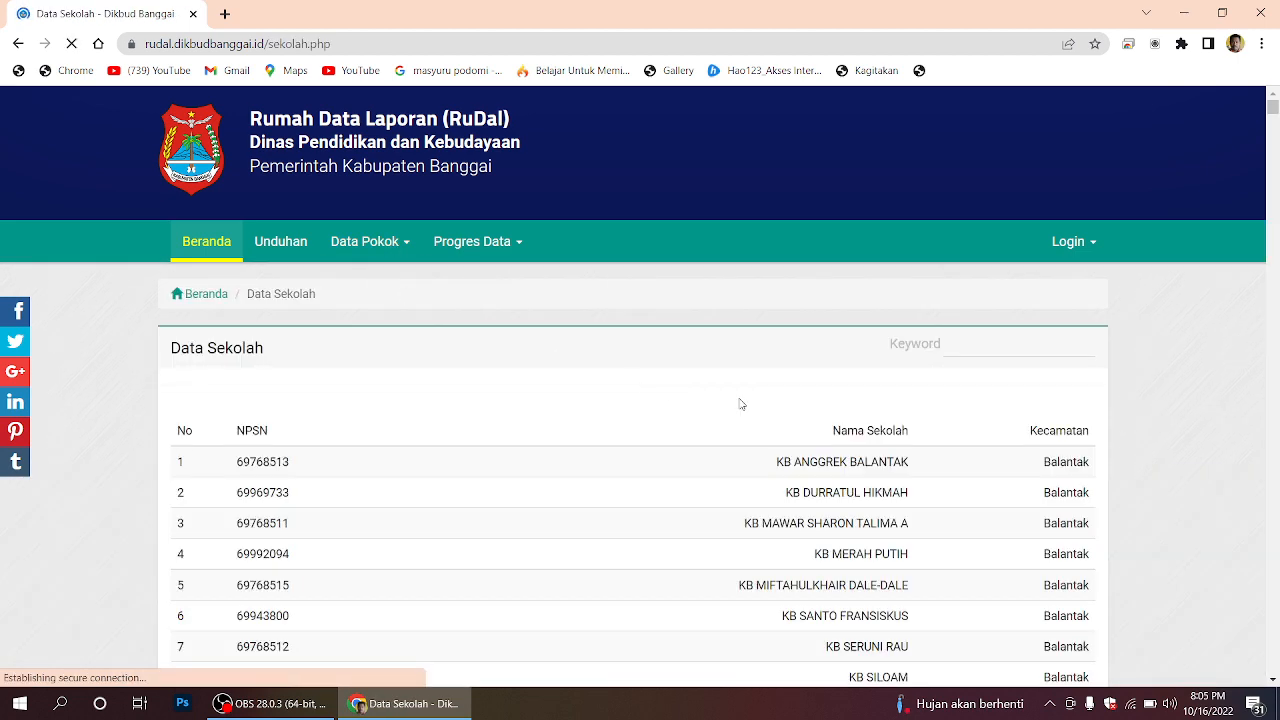
scroll(820, 400, "down", 1)
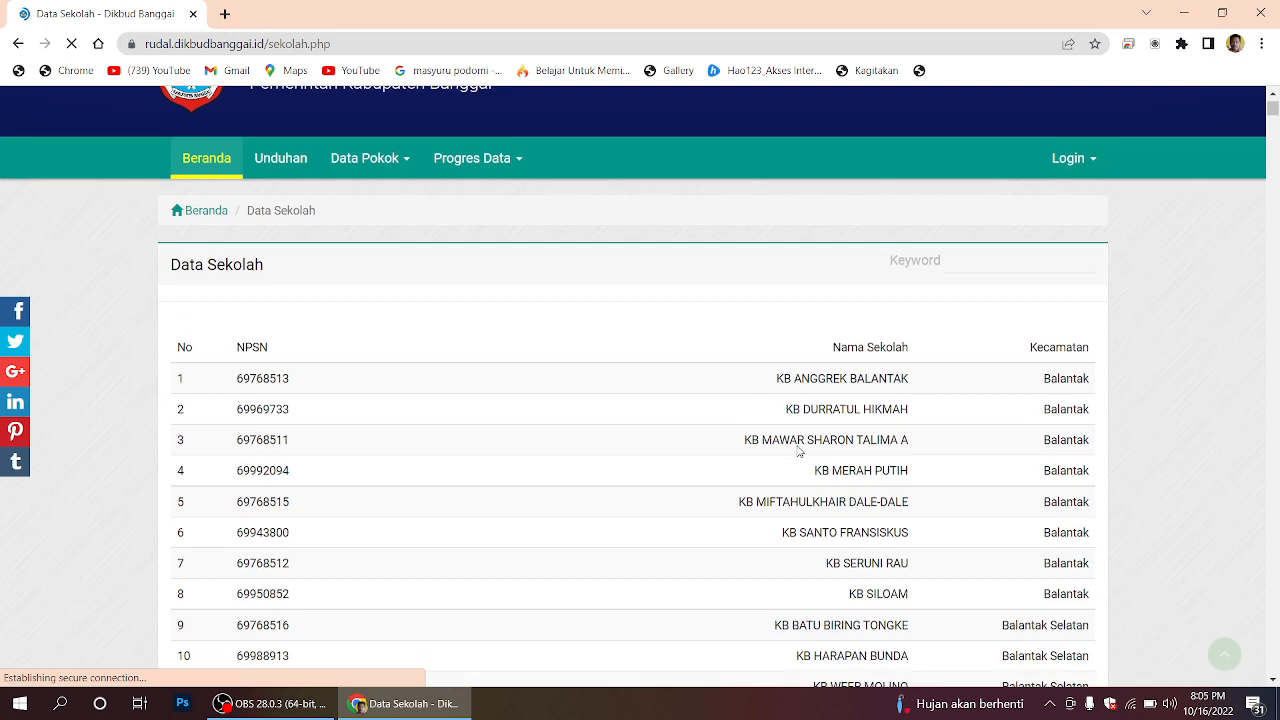
left_click(964, 262)
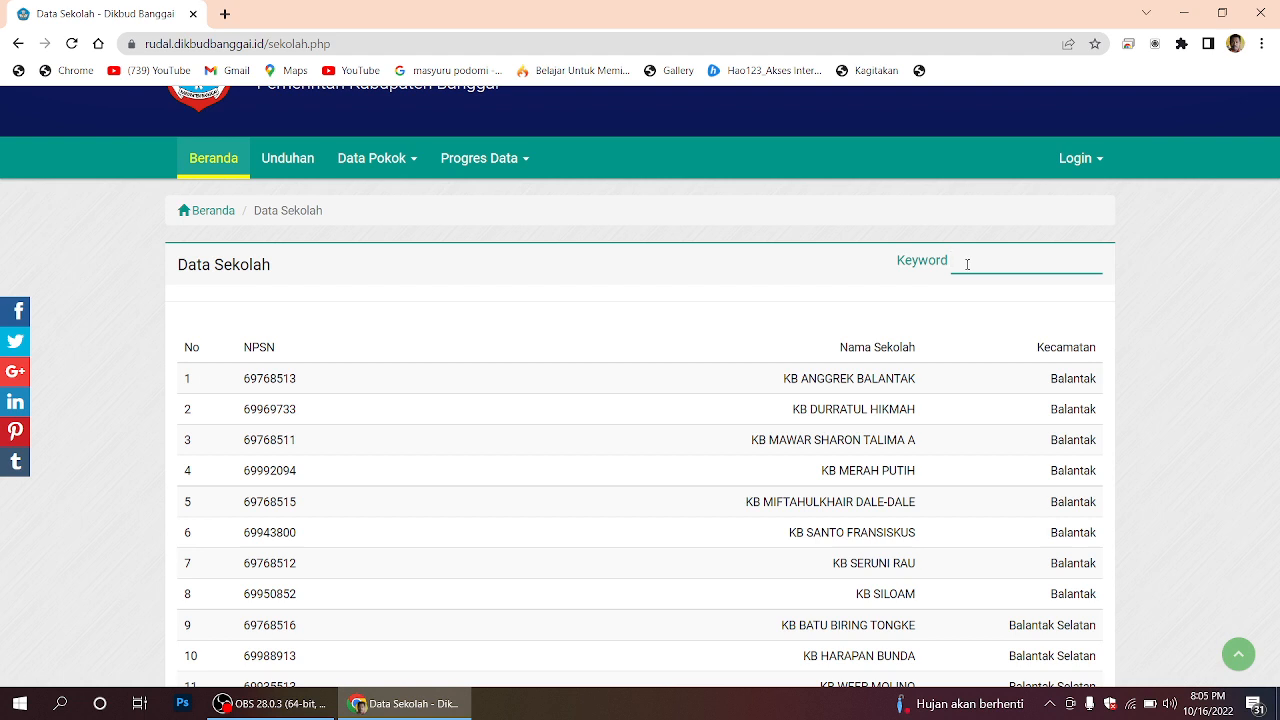
scroll(603, 454, "down", 4)
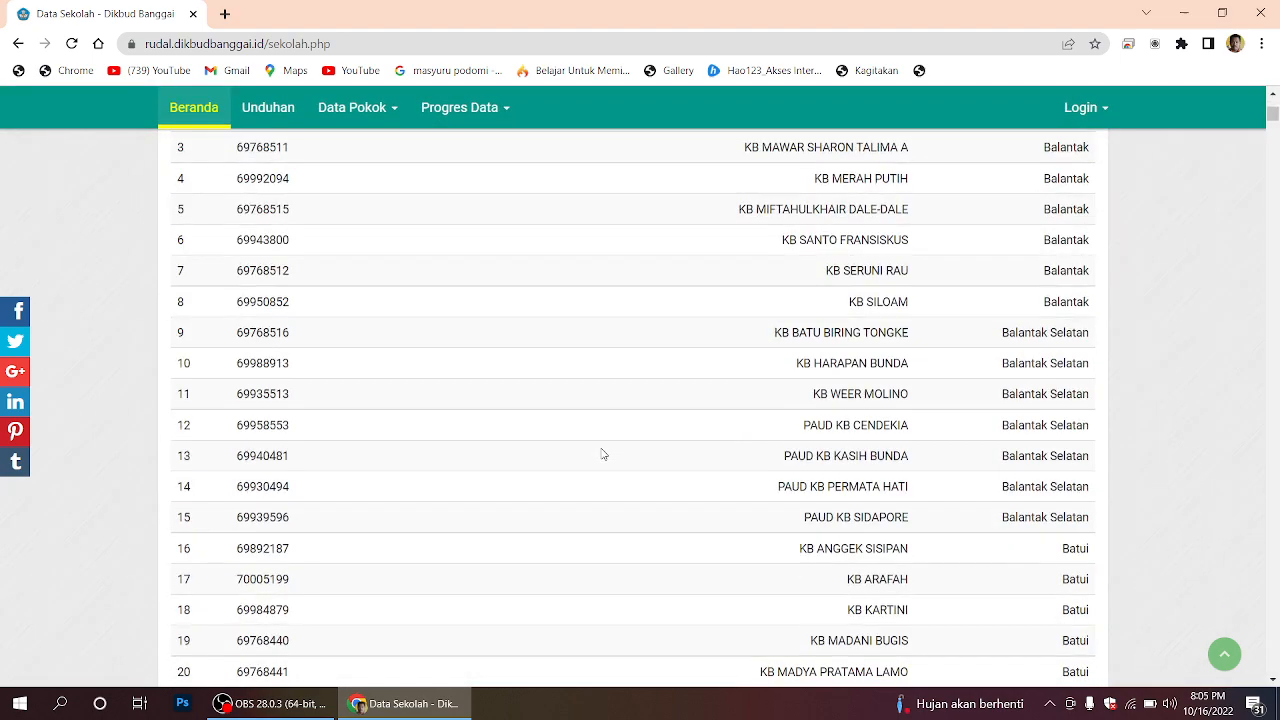
scroll(600, 451, "up", 5)
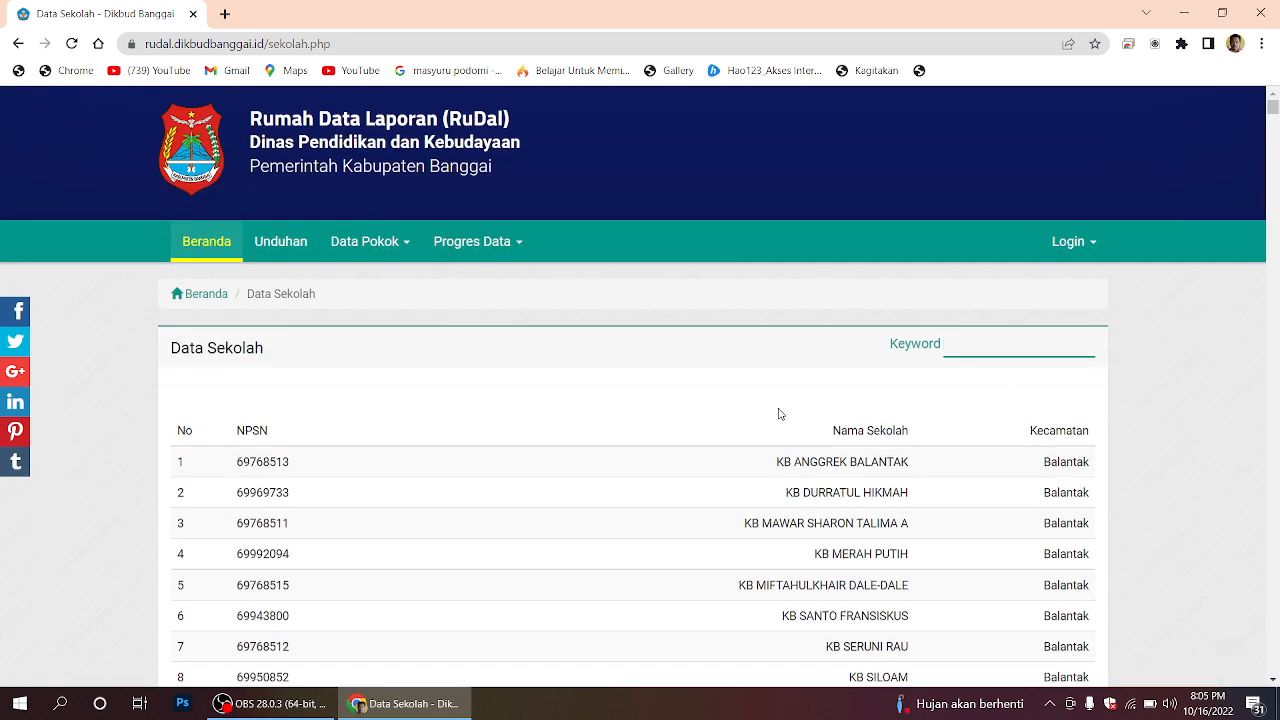
scroll(549, 420, "down", 3)
scroll(546, 422, "up", 3)
Step: Open the Data Koordinator Pendidikan page and look through the list of district coordinators
left_click(363, 245)
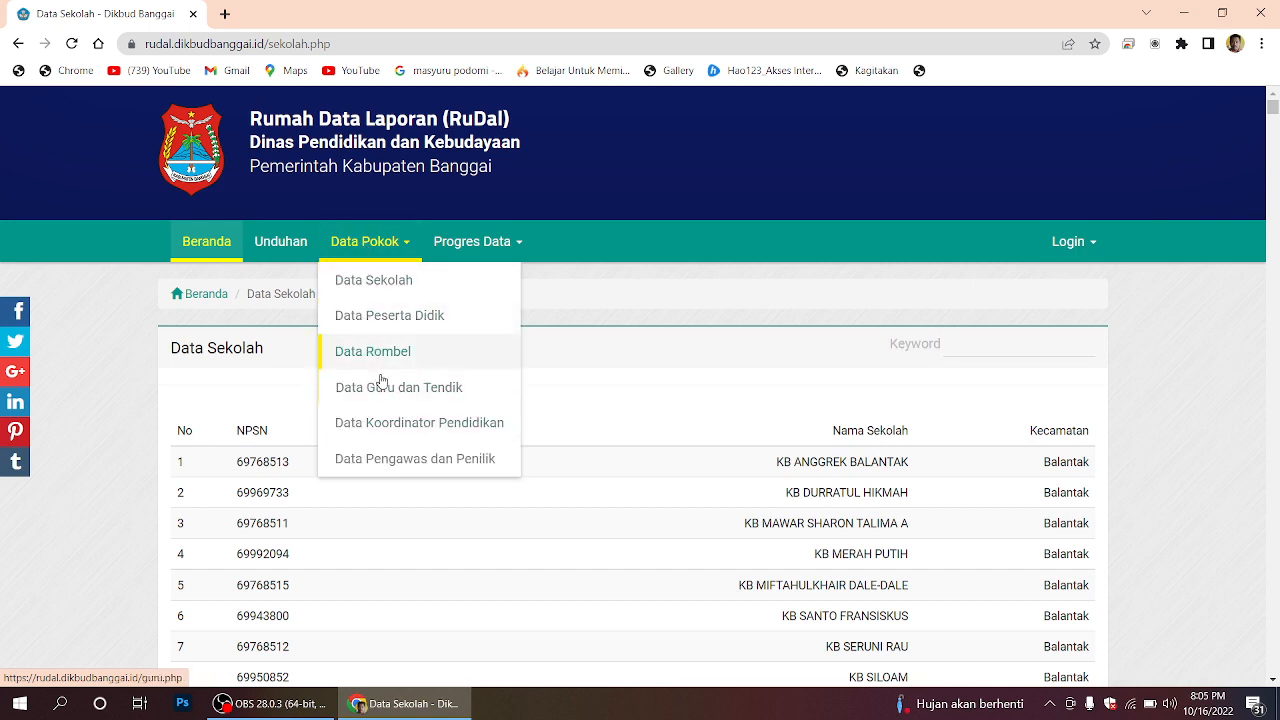
left_click(393, 428)
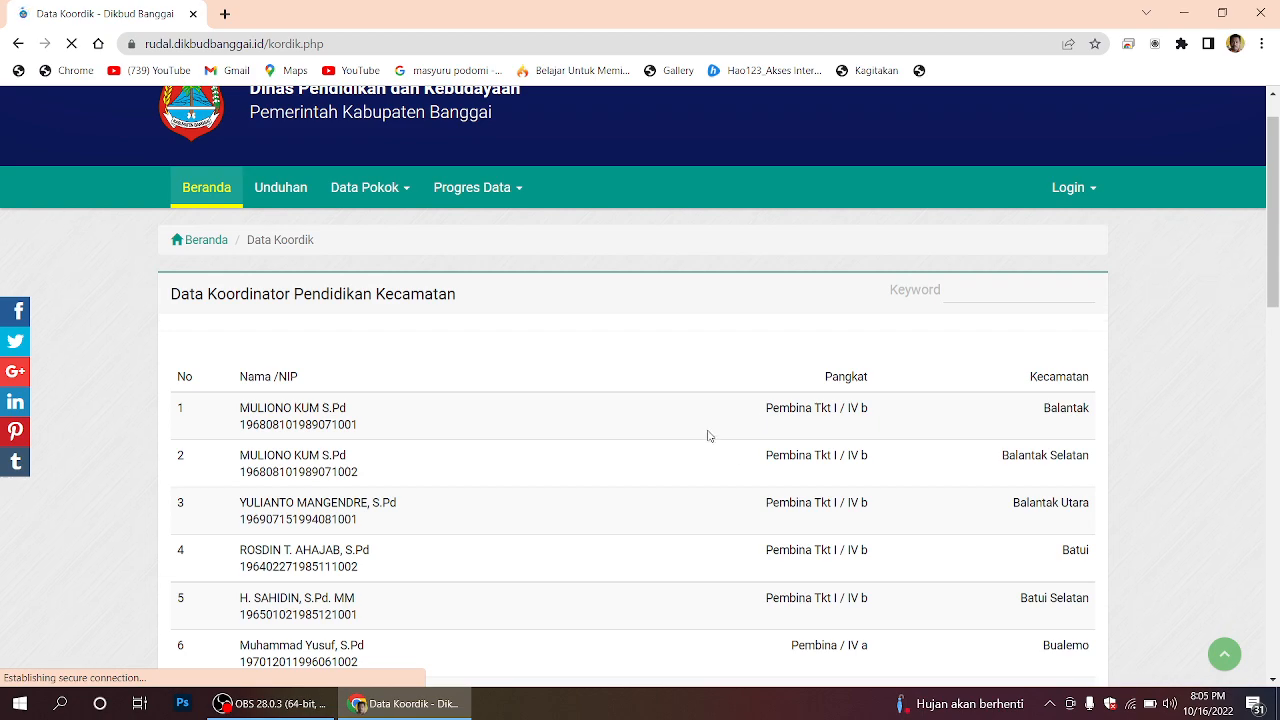
scroll(709, 435, "down", 3)
scroll(709, 435, "down", 5)
scroll(709, 435, "up", 6)
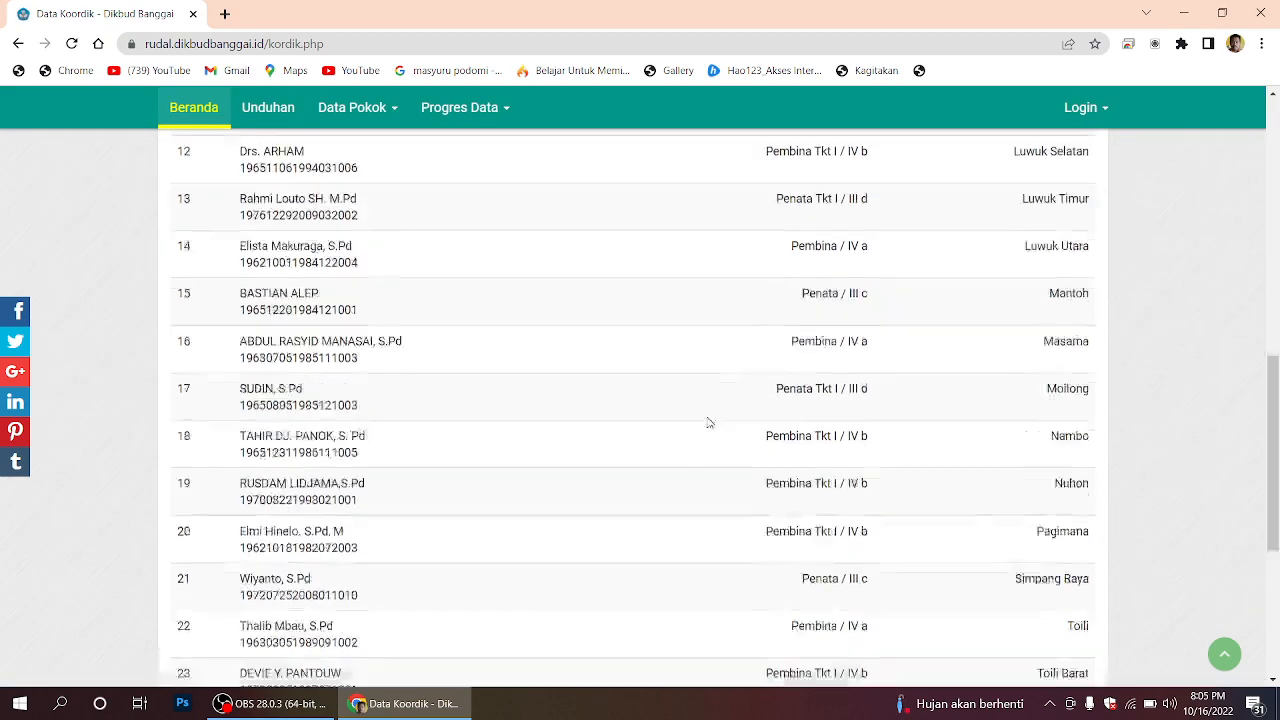
scroll(709, 417, "up", 3)
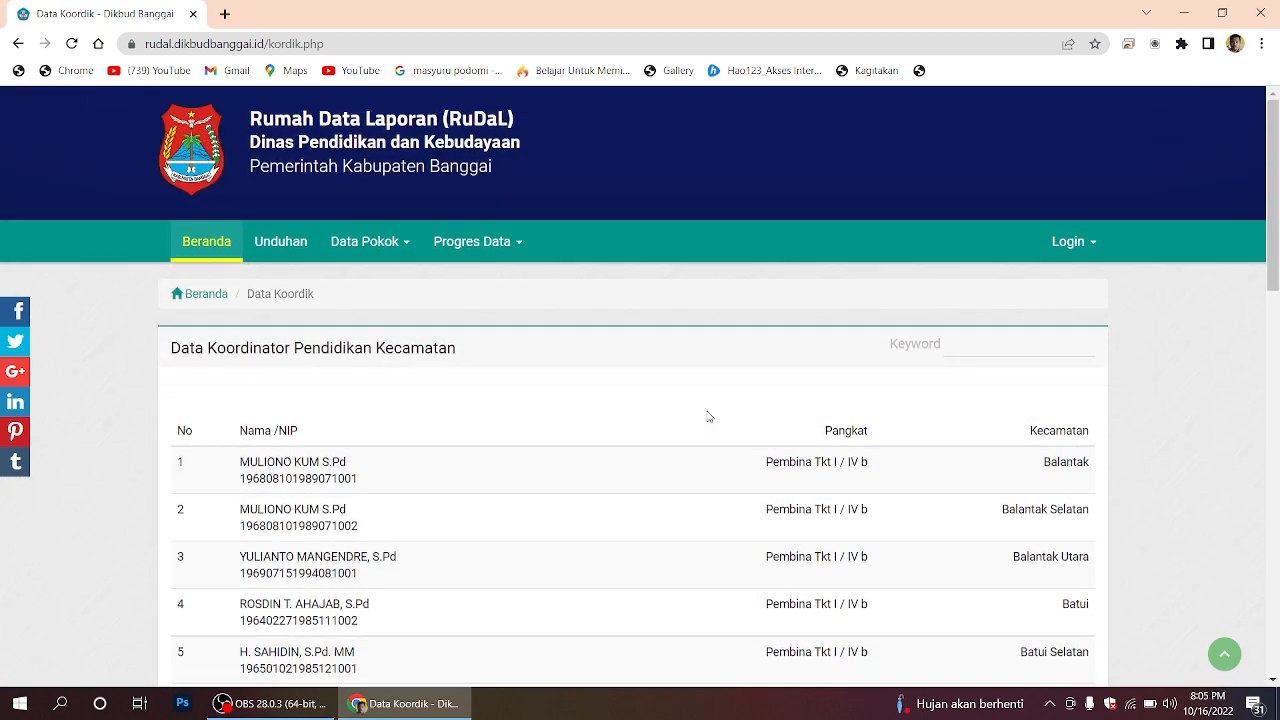
Step: Open the Data Pengawas dan Penilik page and look through its list of supervisors and their work areas
left_click(390, 243)
left_click(382, 459)
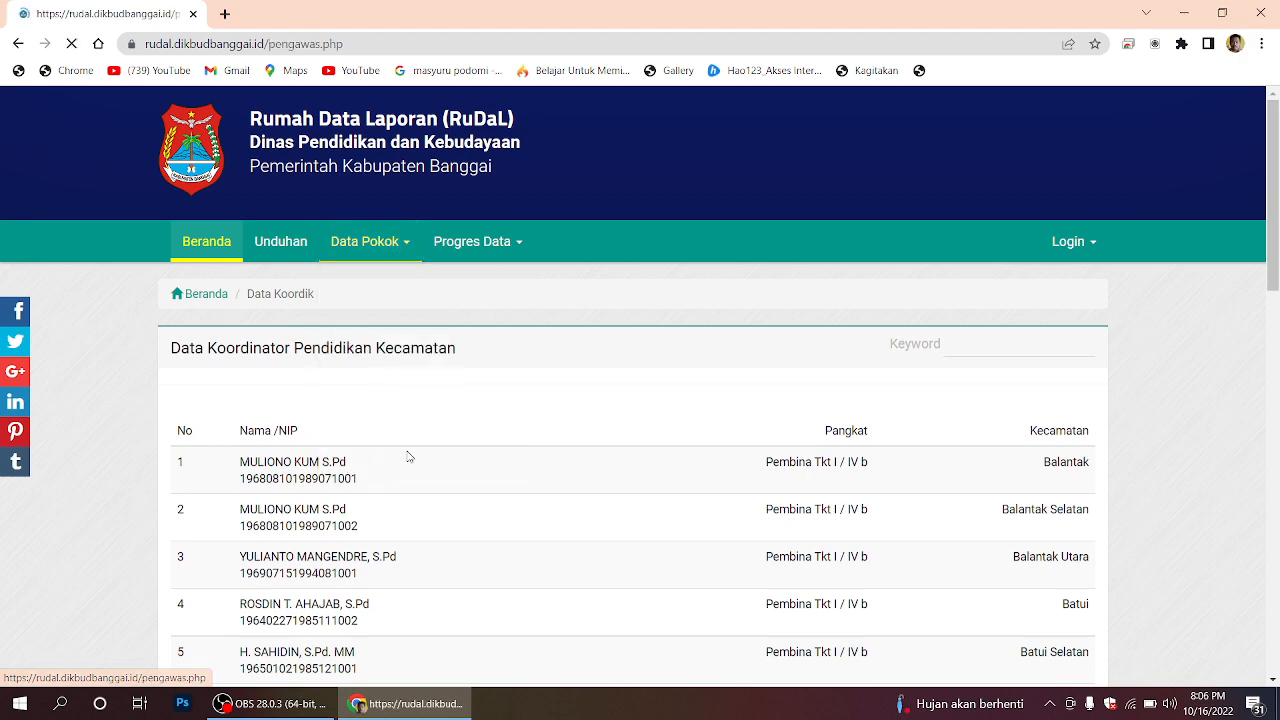
scroll(610, 442, "down", 5)
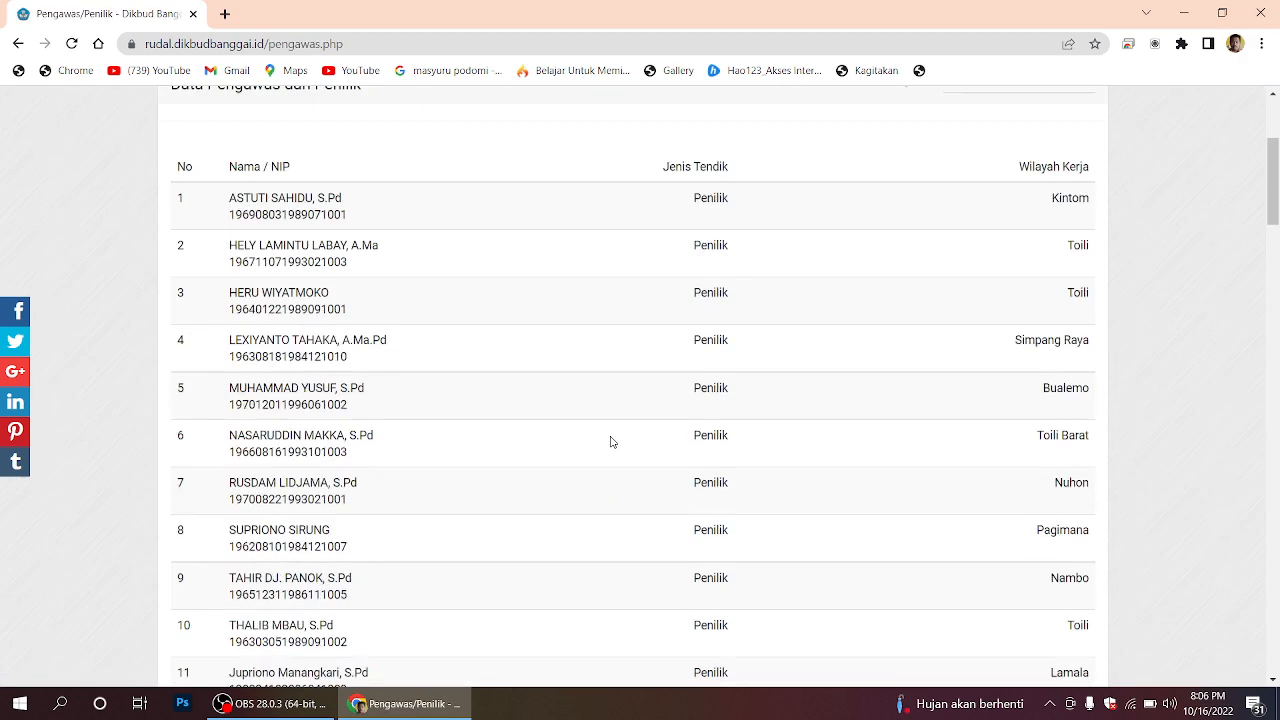
scroll(612, 440, "down", 5)
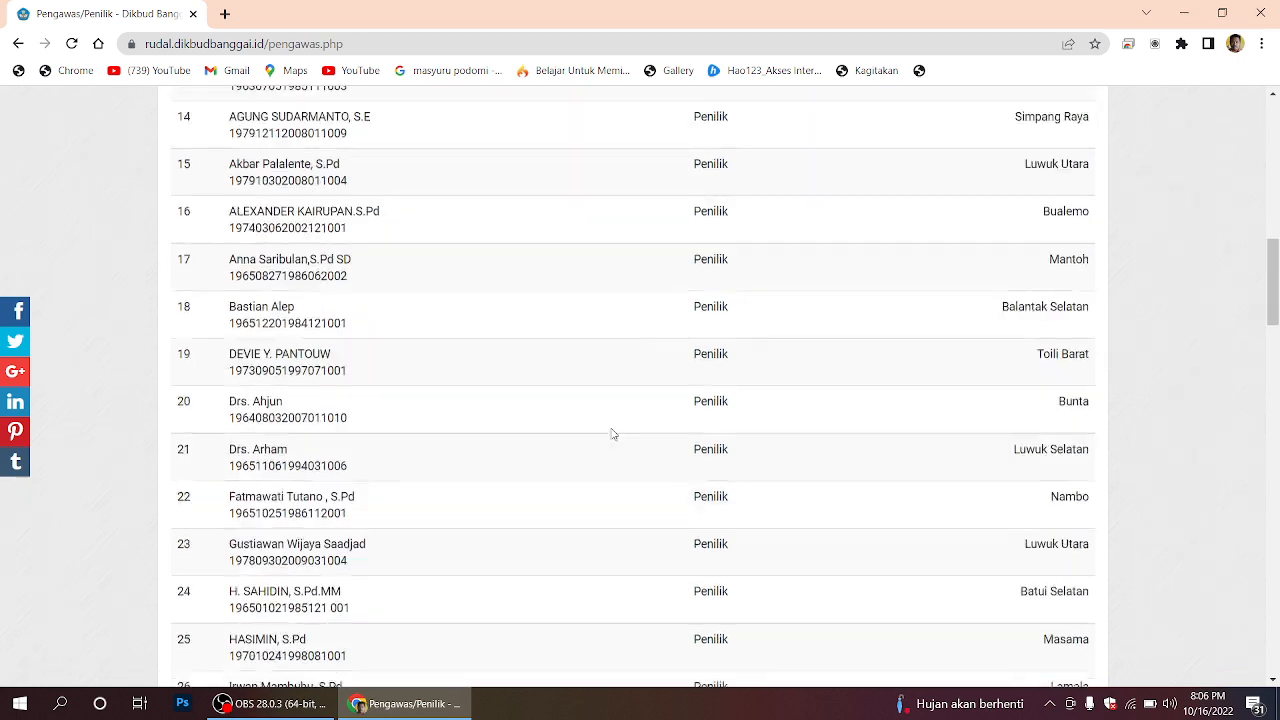
scroll(612, 432, "up", 10)
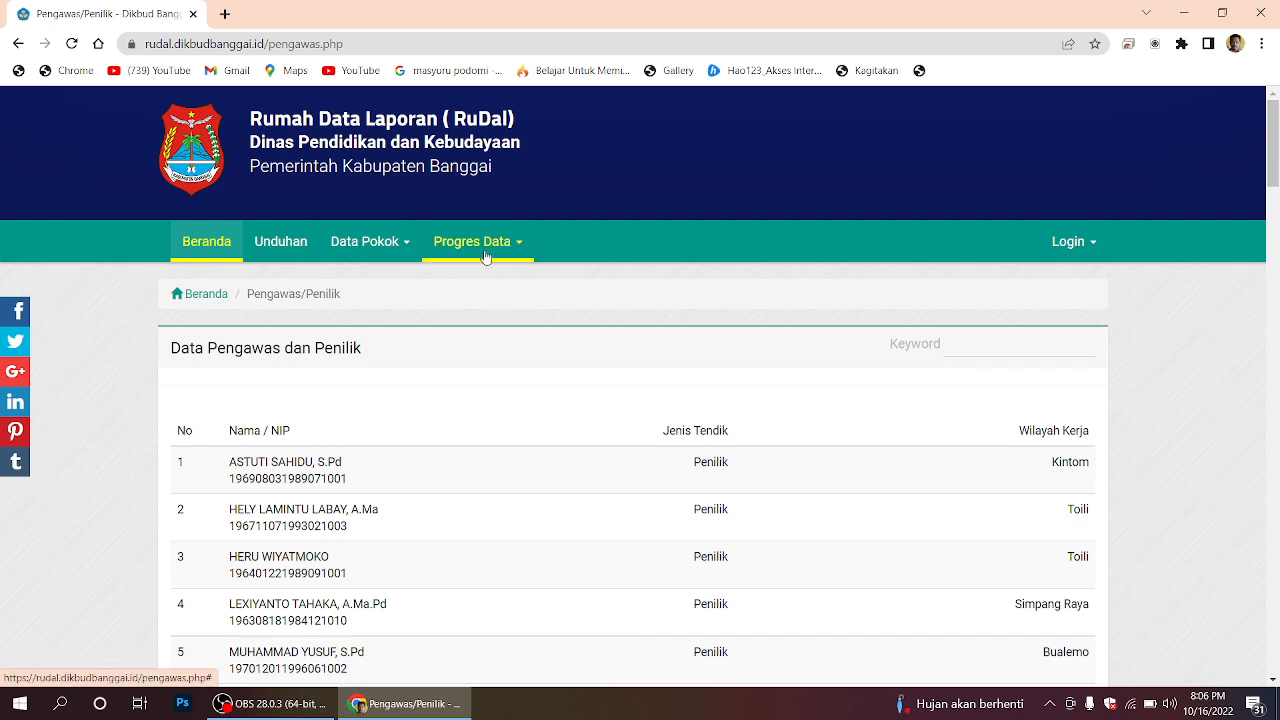
Step: Open the Progres Data TK page and examine this month's report status for the listed kindergartens
left_click(486, 256)
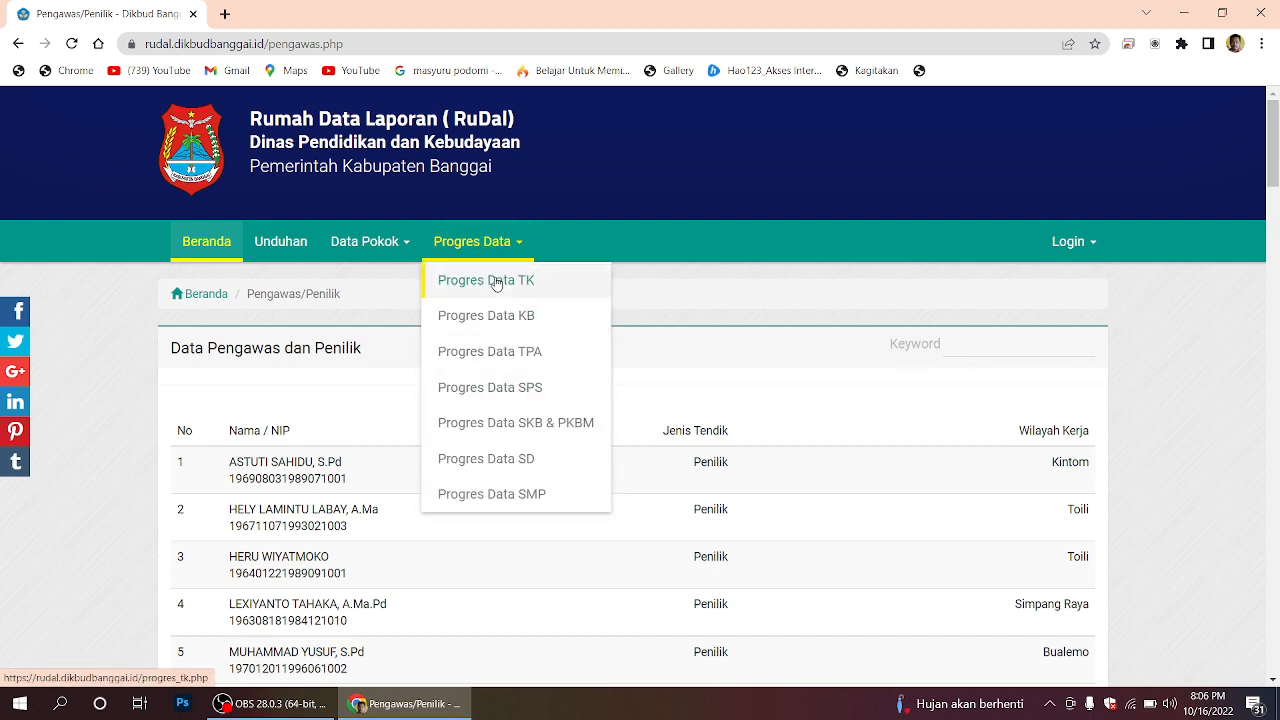
left_click(490, 287)
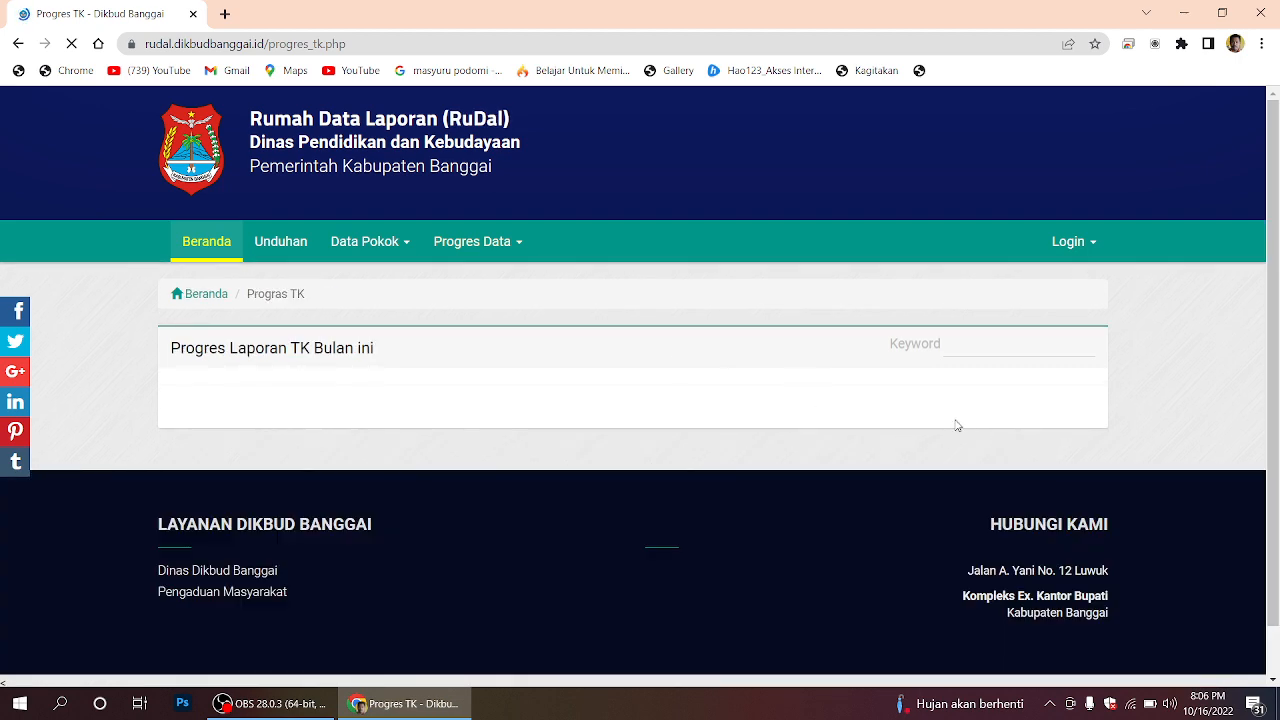
scroll(957, 418, "down", 2)
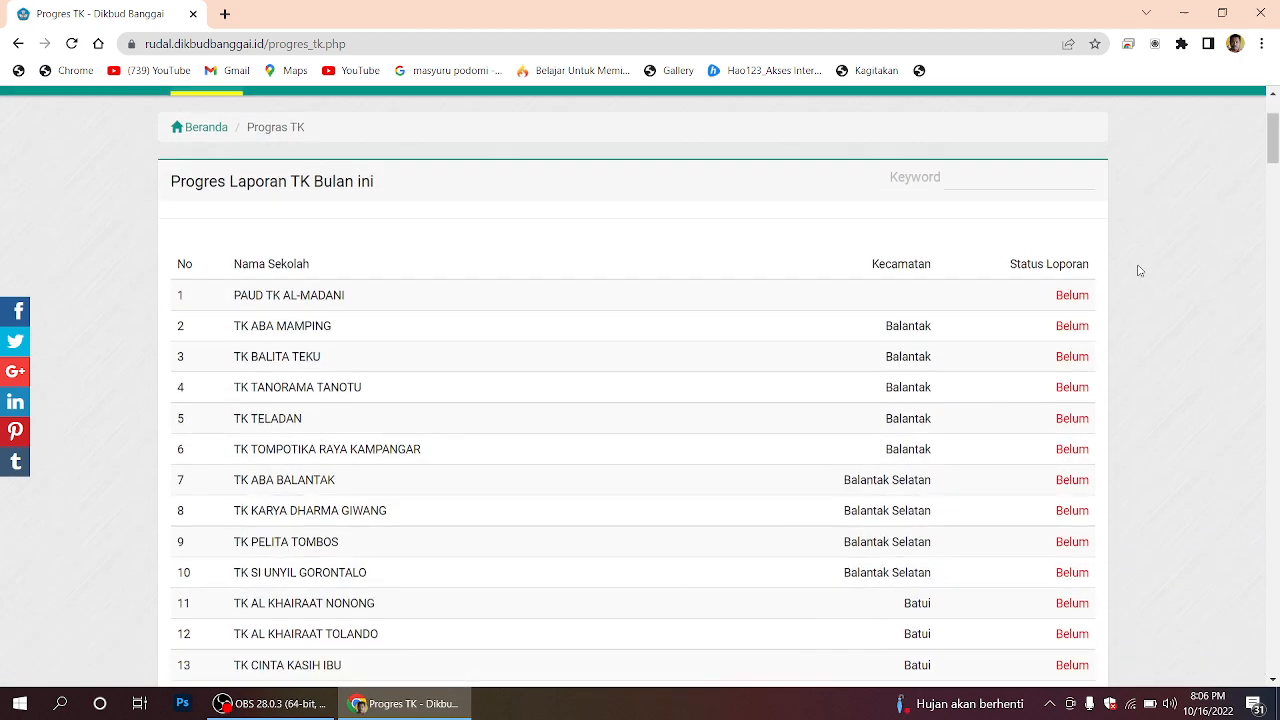
scroll(1074, 430, "down", 1)
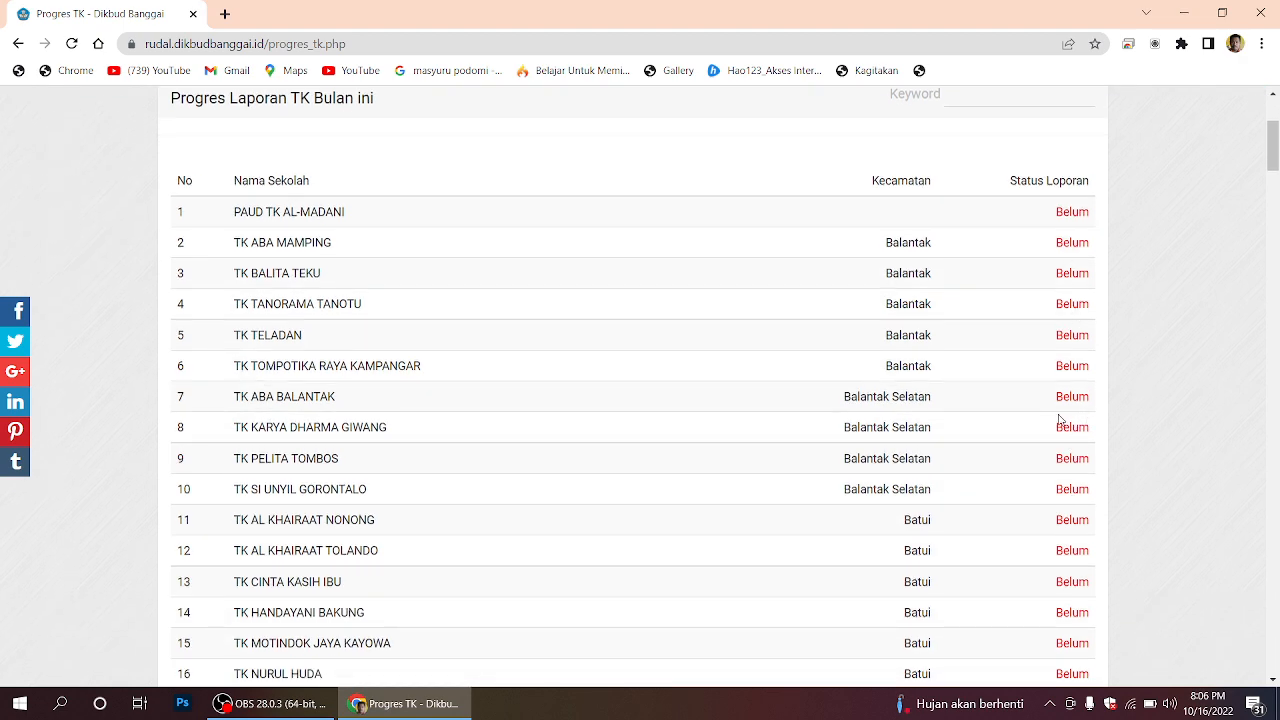
scroll(1060, 420, "down", 2)
scroll(1063, 443, "up", 3)
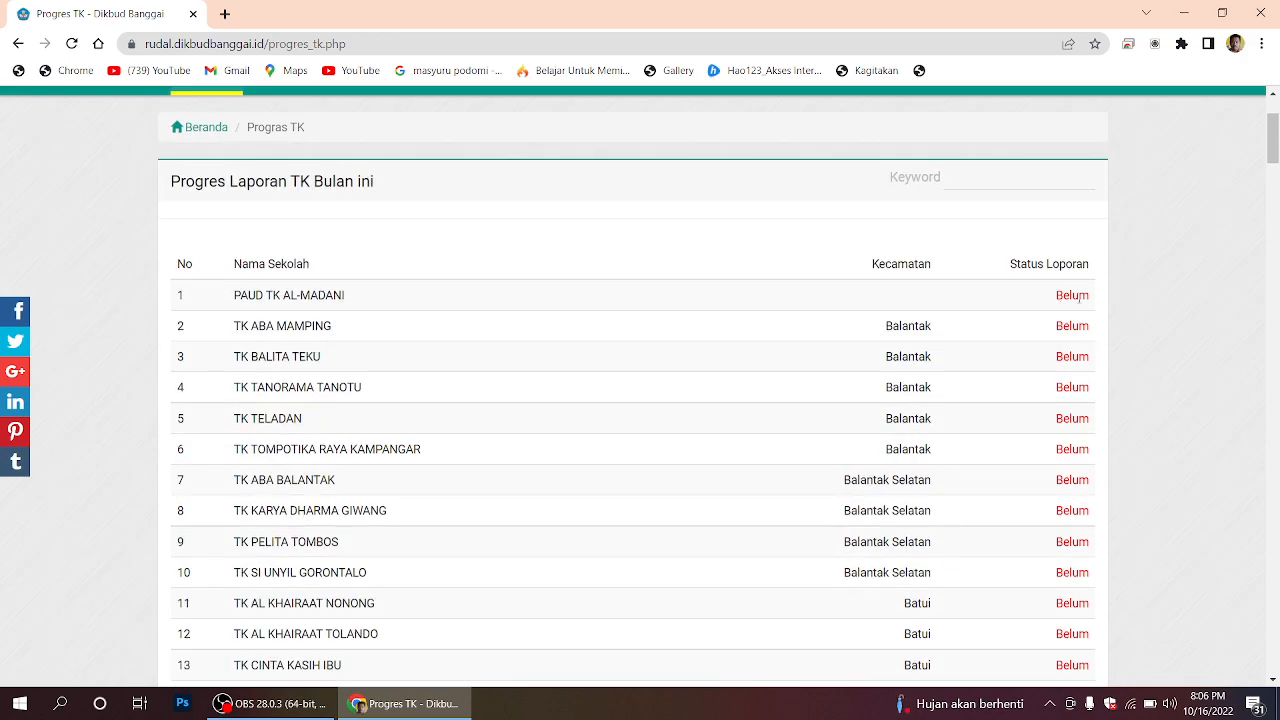
scroll(1083, 394, "down", 6)
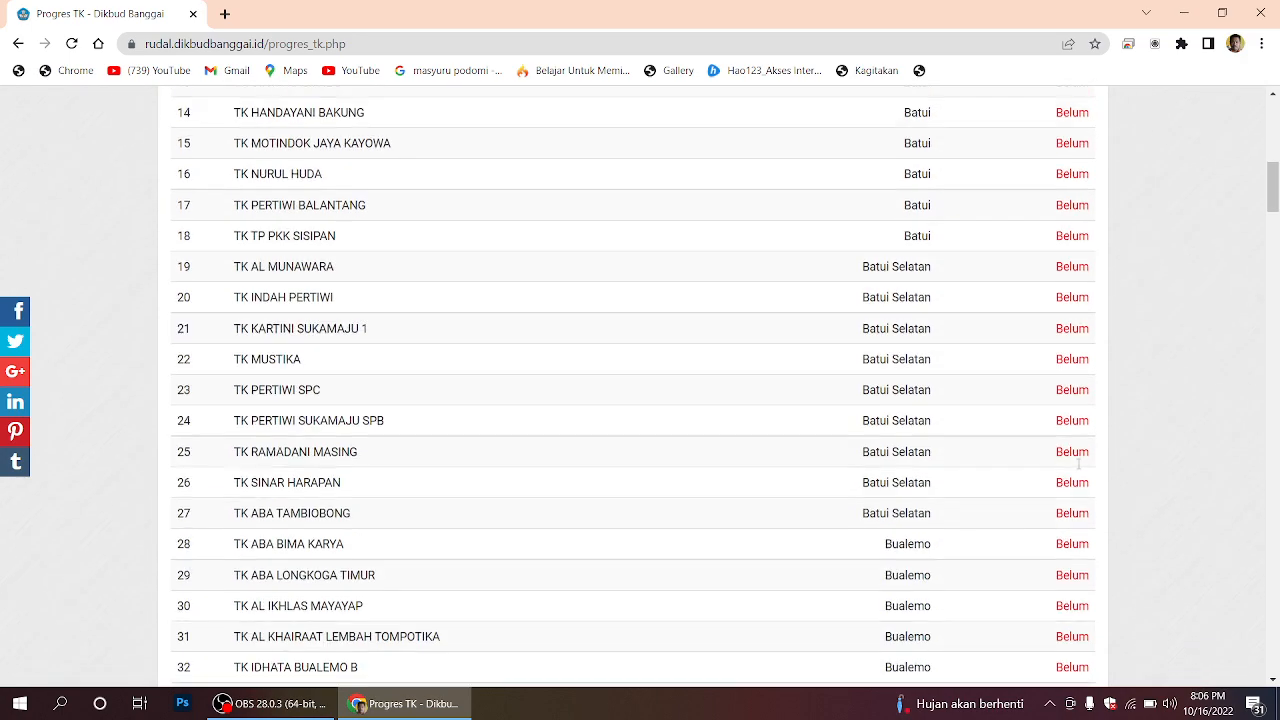
Step: Leave the kindergarten progress list and return to the Beranda home page
scroll(1081, 436, "up", 4)
scroll(1081, 436, "up", 5)
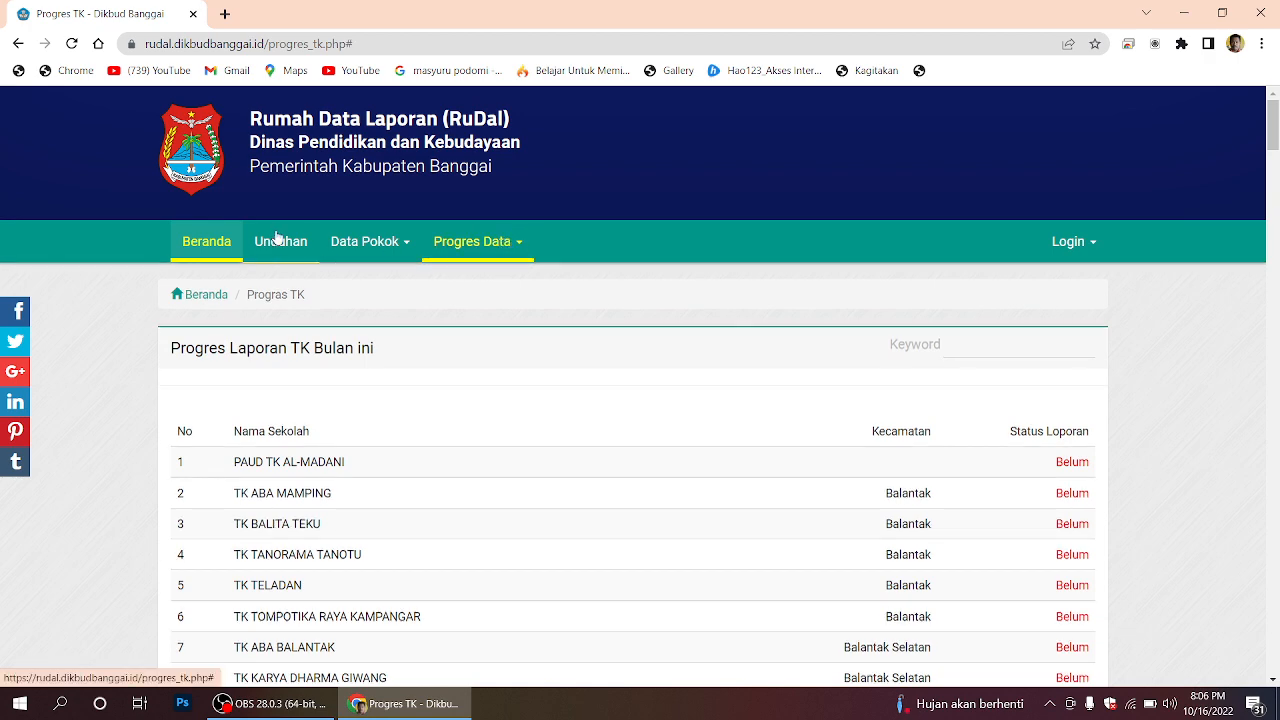
left_click(204, 250)
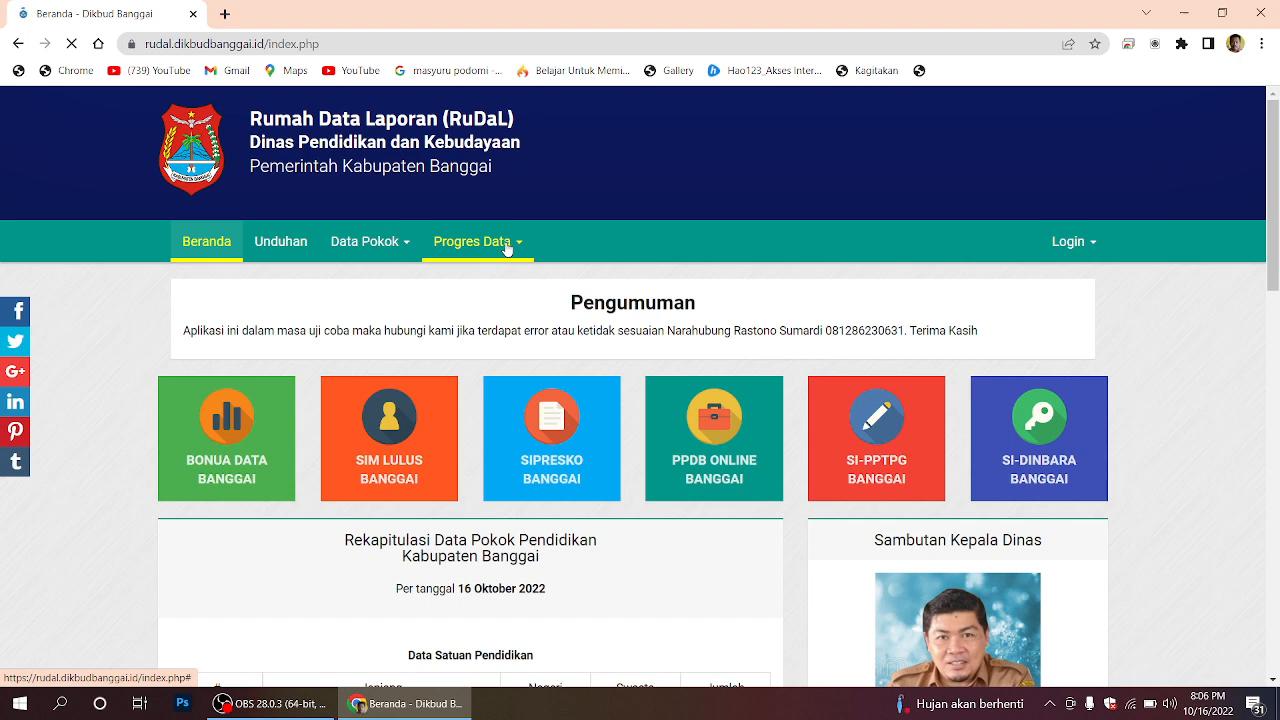
Step: Open the Progres Data SKB & PKBM page and look through this month's report status of the listed institutions
left_click(480, 245)
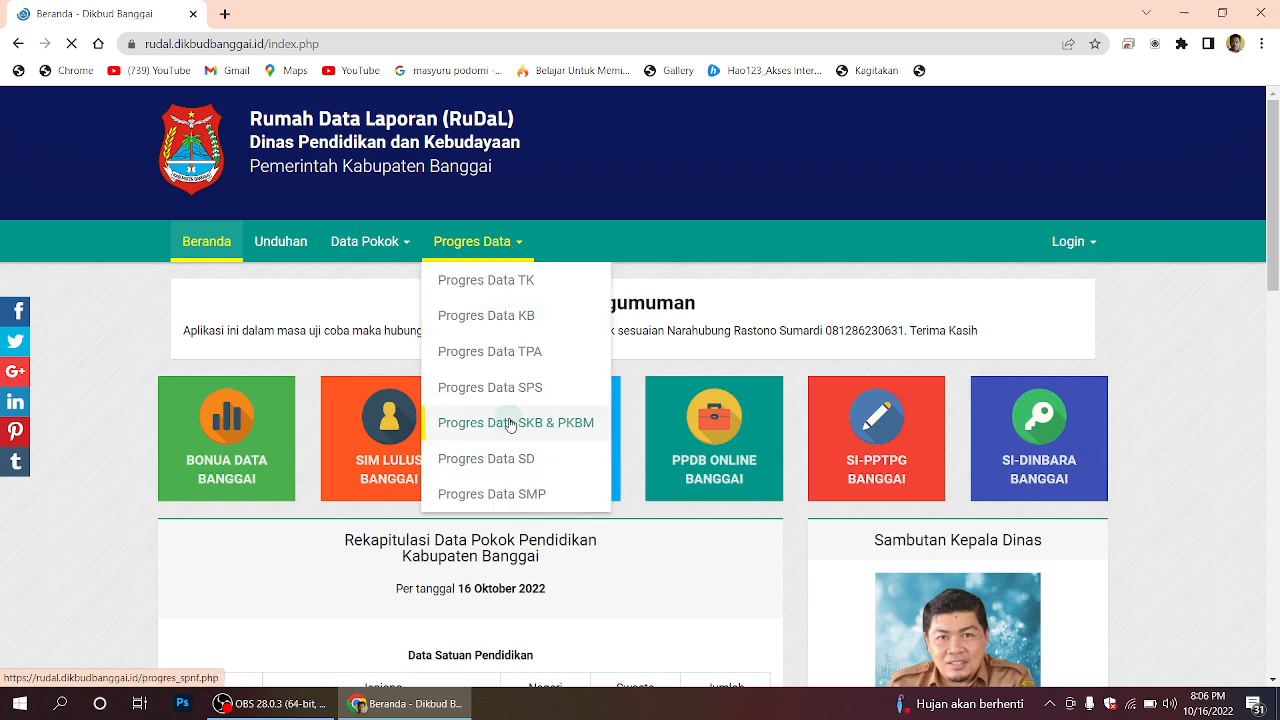
left_click(507, 422)
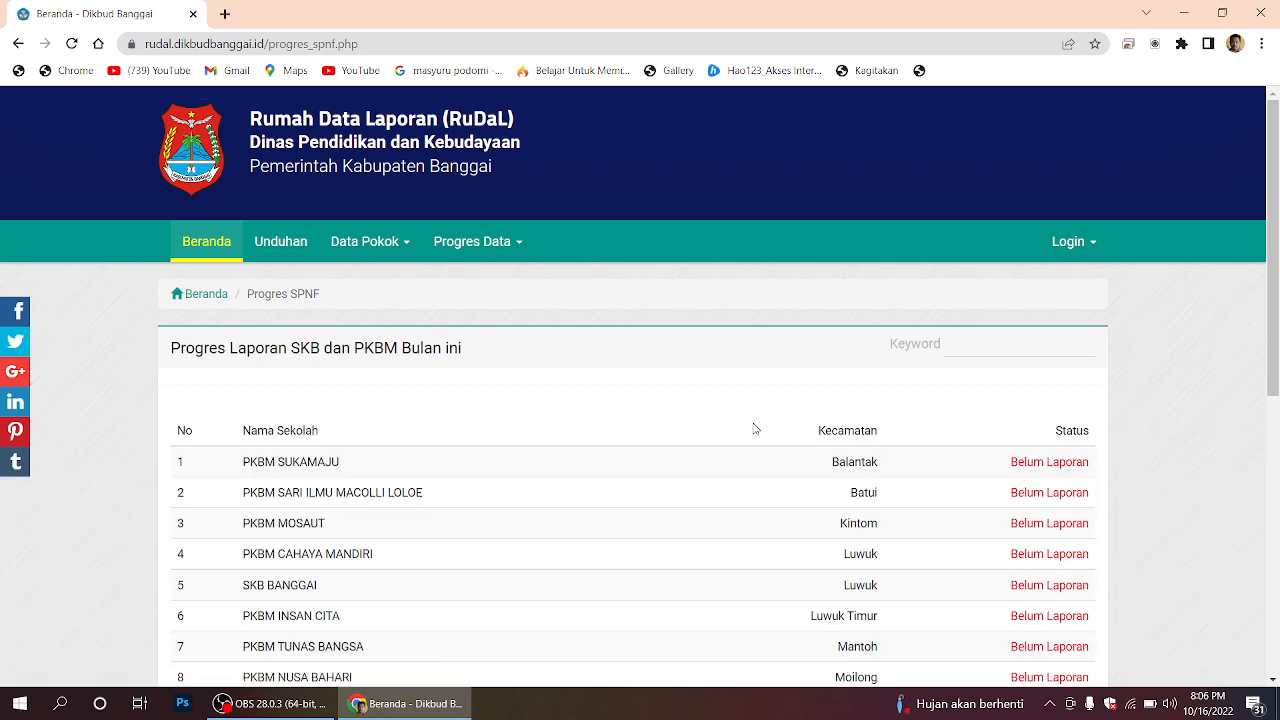
scroll(753, 430, "down", 2)
scroll(753, 430, "down", 2)
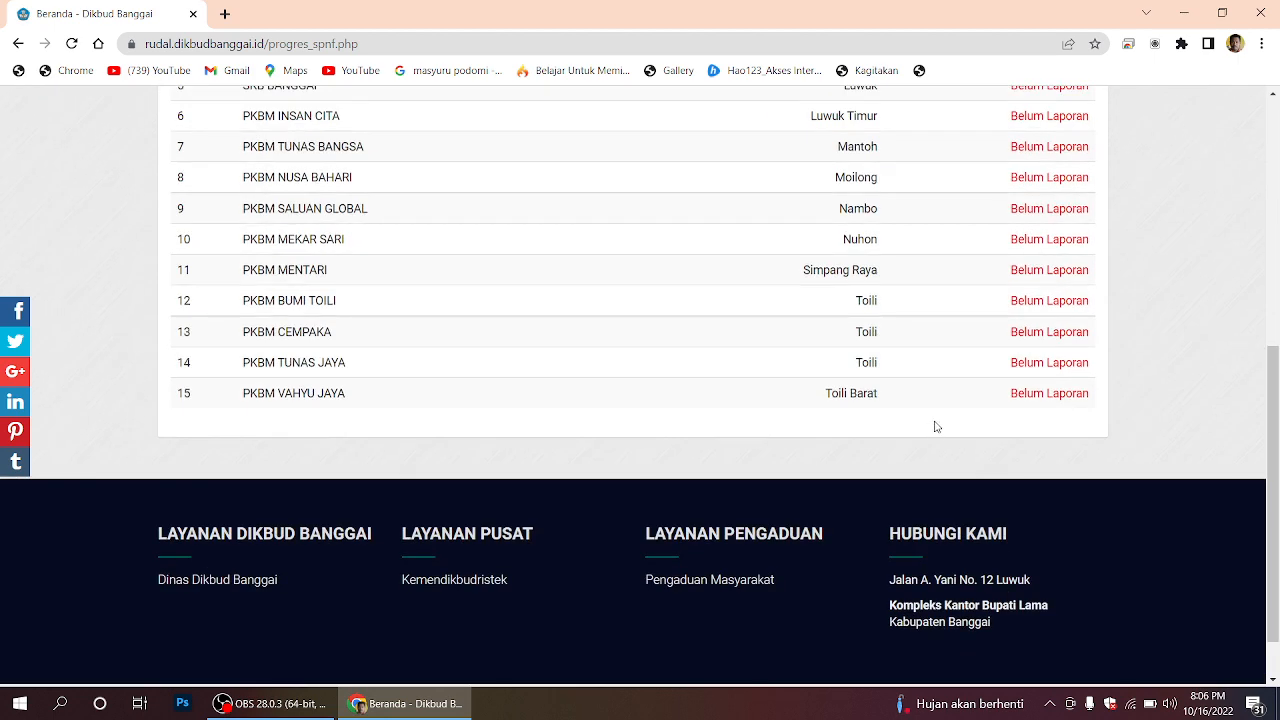
scroll(576, 397, "up", 5)
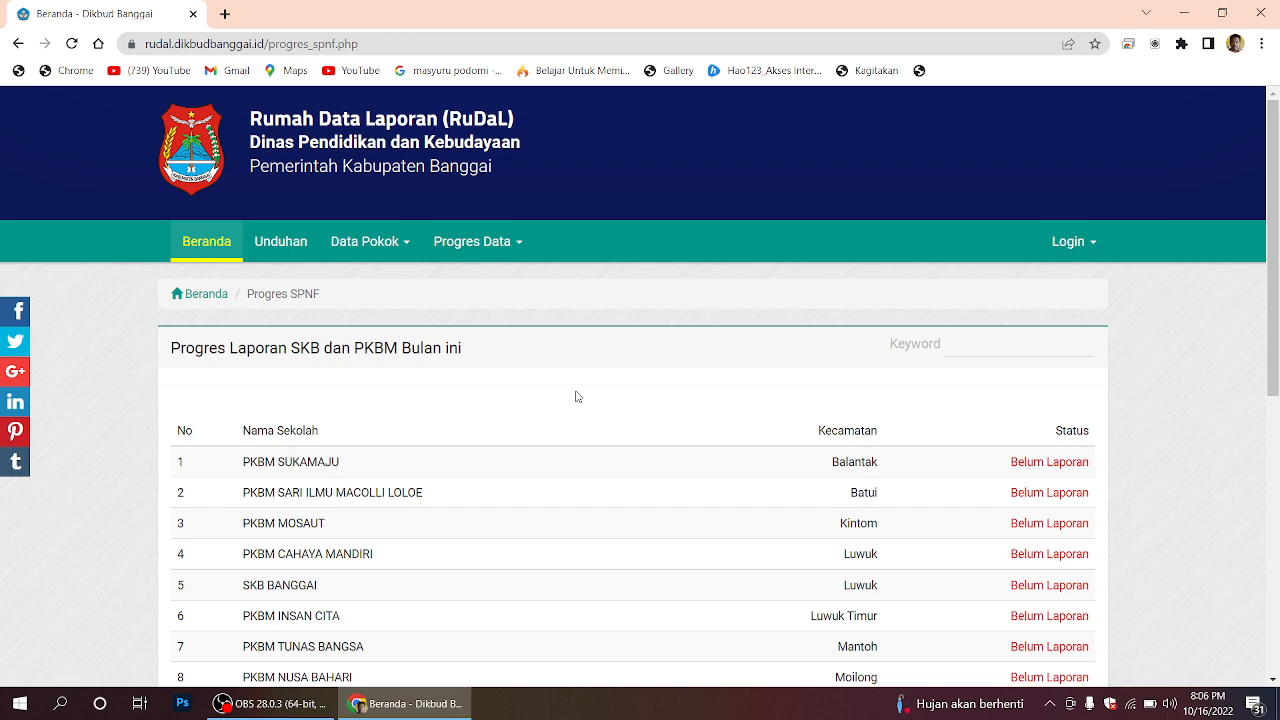
scroll(576, 397, "down", 1)
scroll(694, 306, "up", 1)
Step: Display the available login types and look them over
left_click(1076, 256)
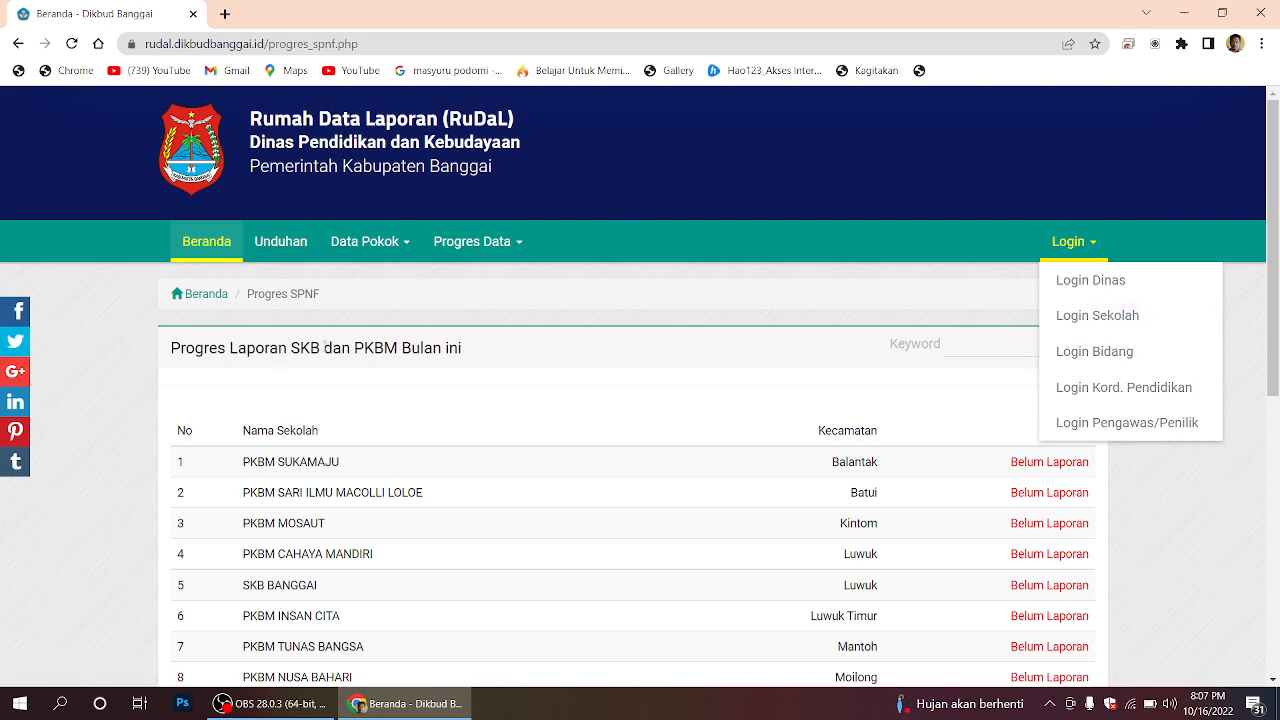
scroll(303, 351, "down", 2)
scroll(480, 385, "up", 1)
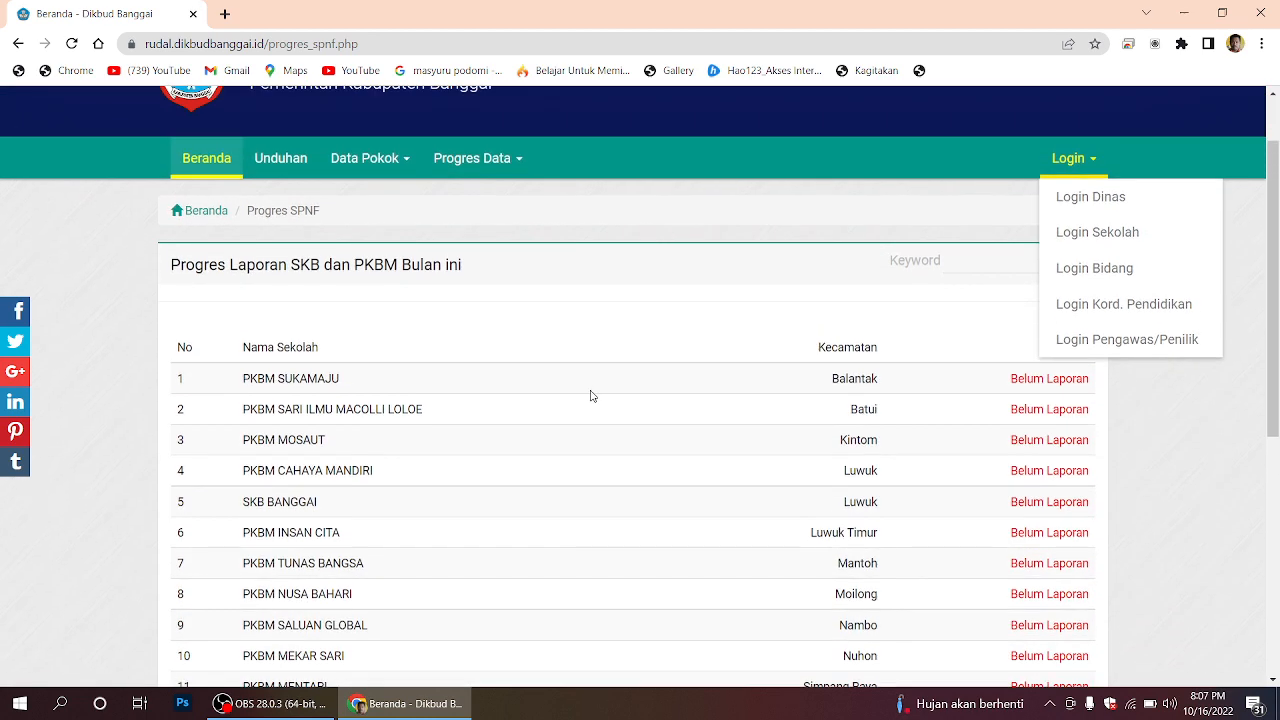
scroll(480, 394, "up", 1)
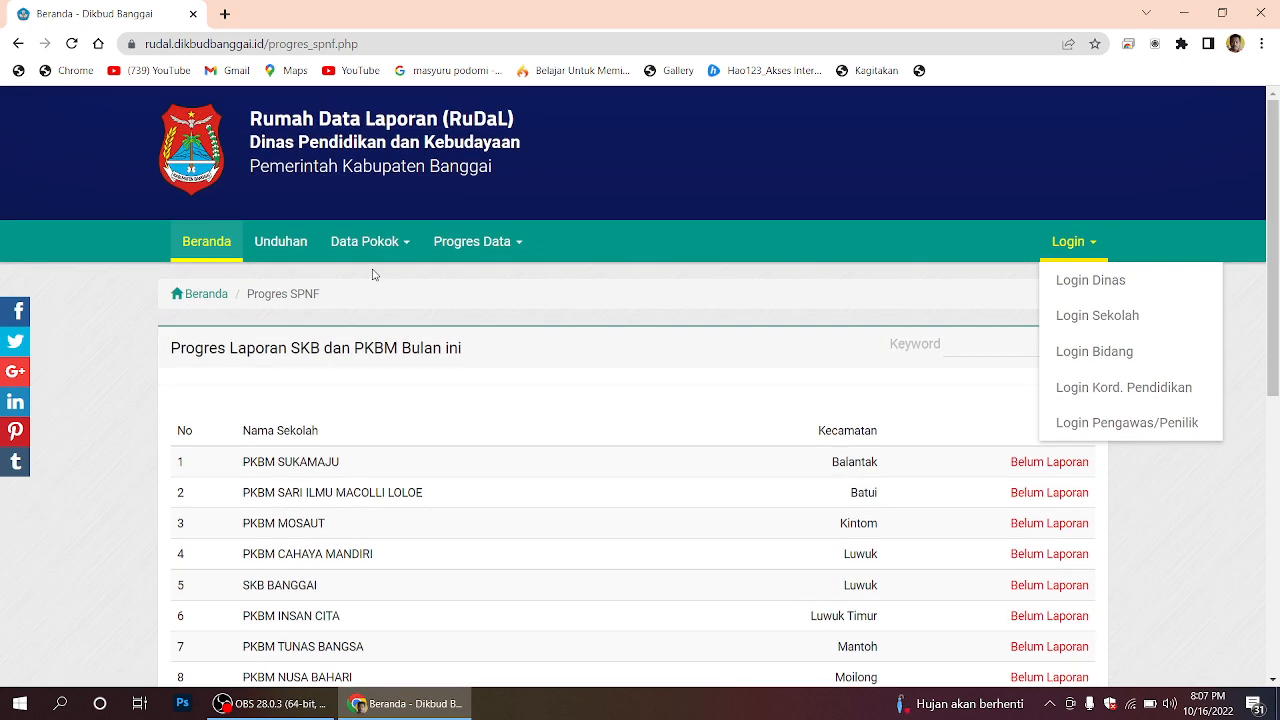
Step: Open the Data Sekolah page and look through its school list, from the KB entries through the SD and SMP schools
left_click(383, 243)
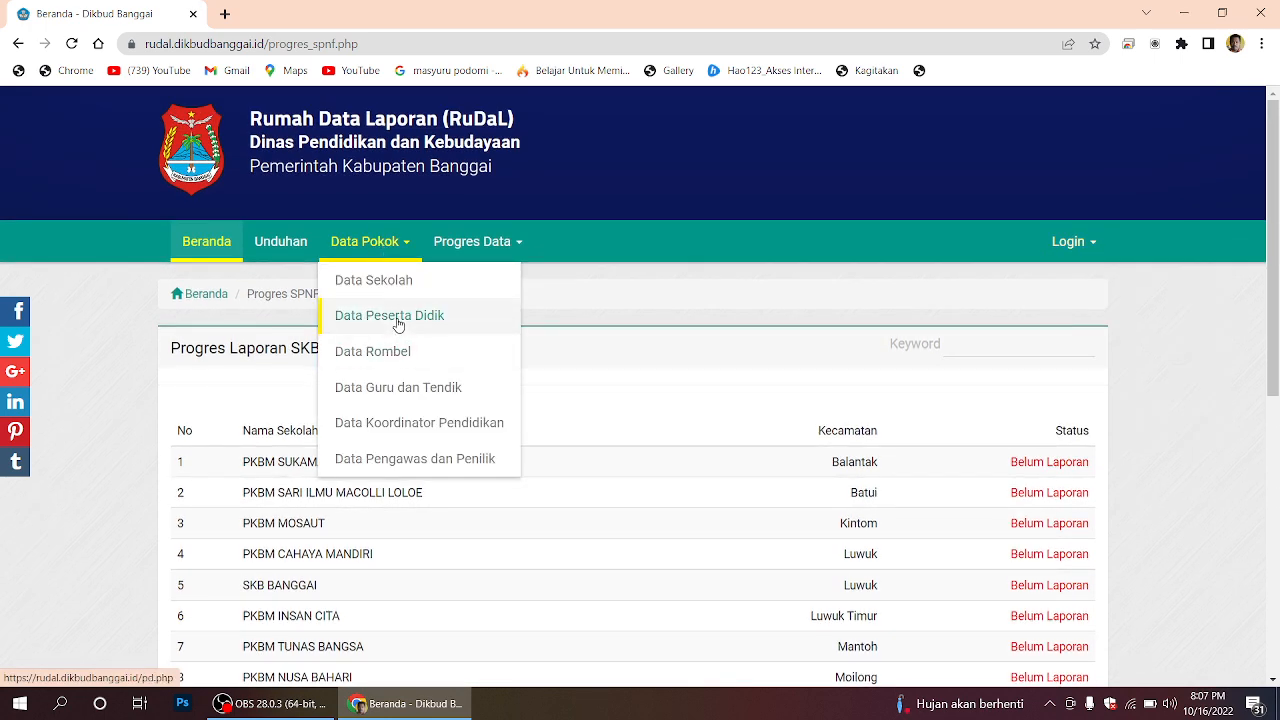
left_click(390, 280)
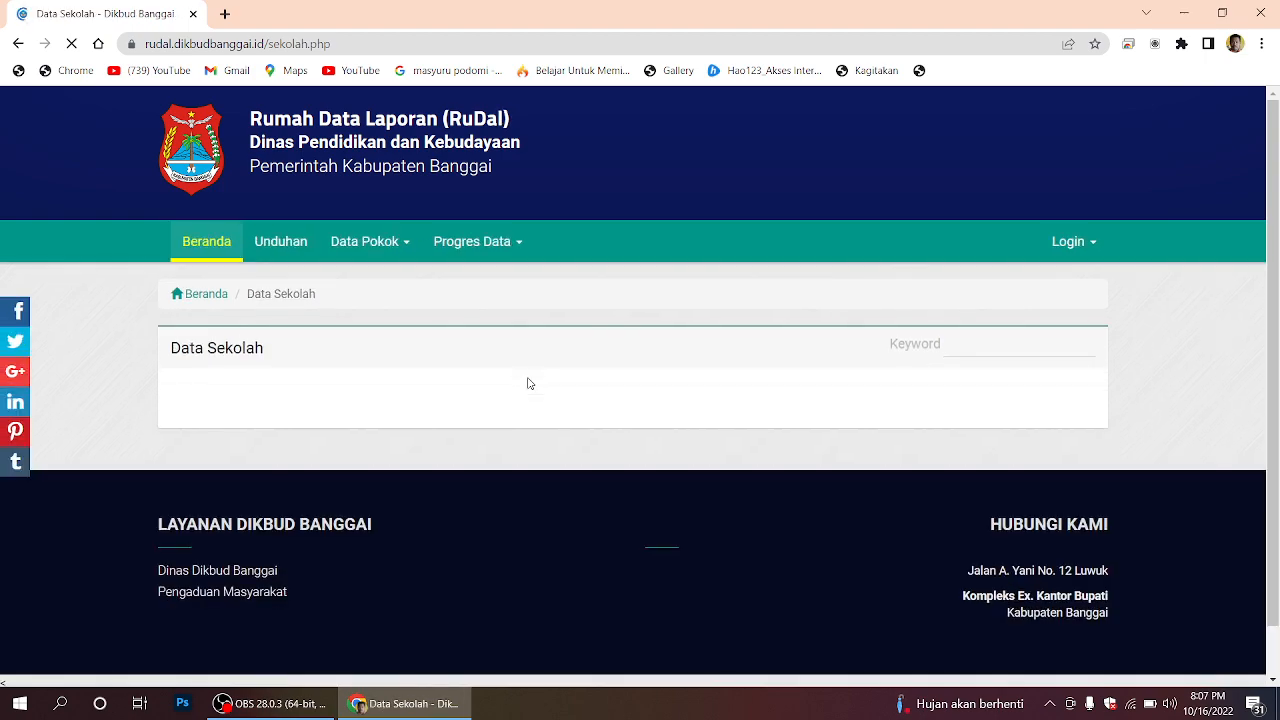
scroll(526, 382, "down", 4)
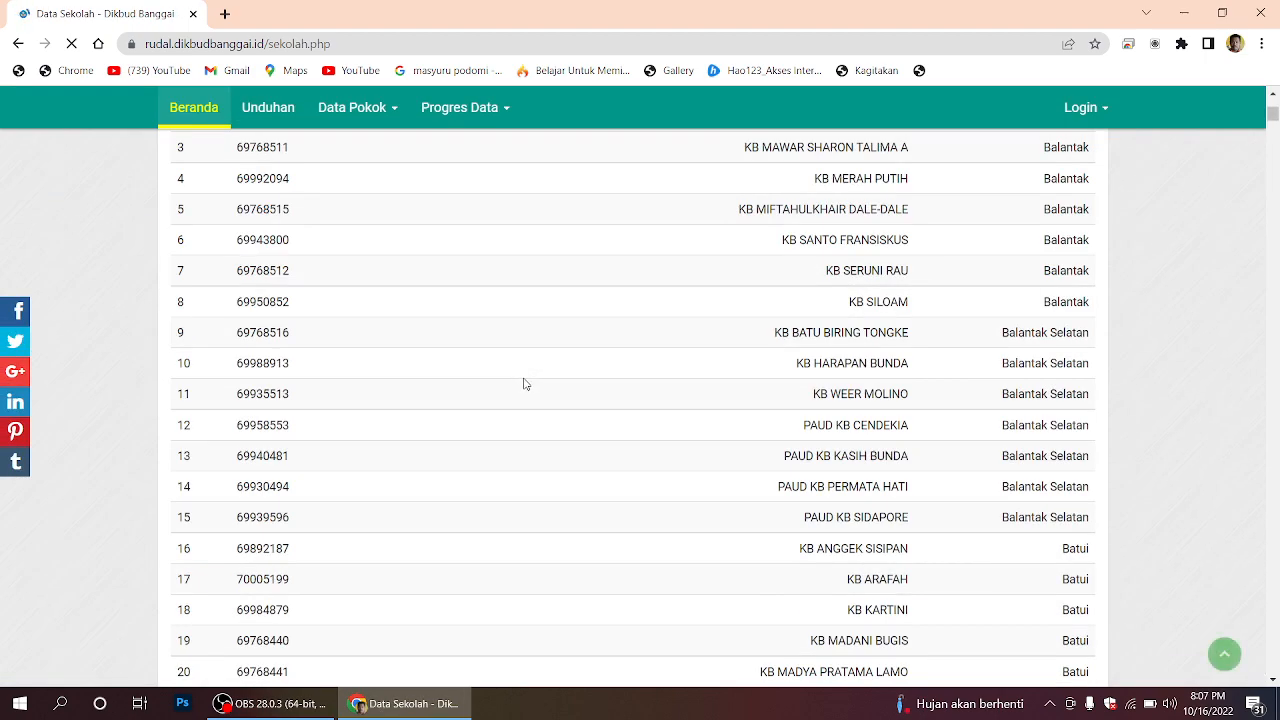
scroll(703, 386, "down", 15)
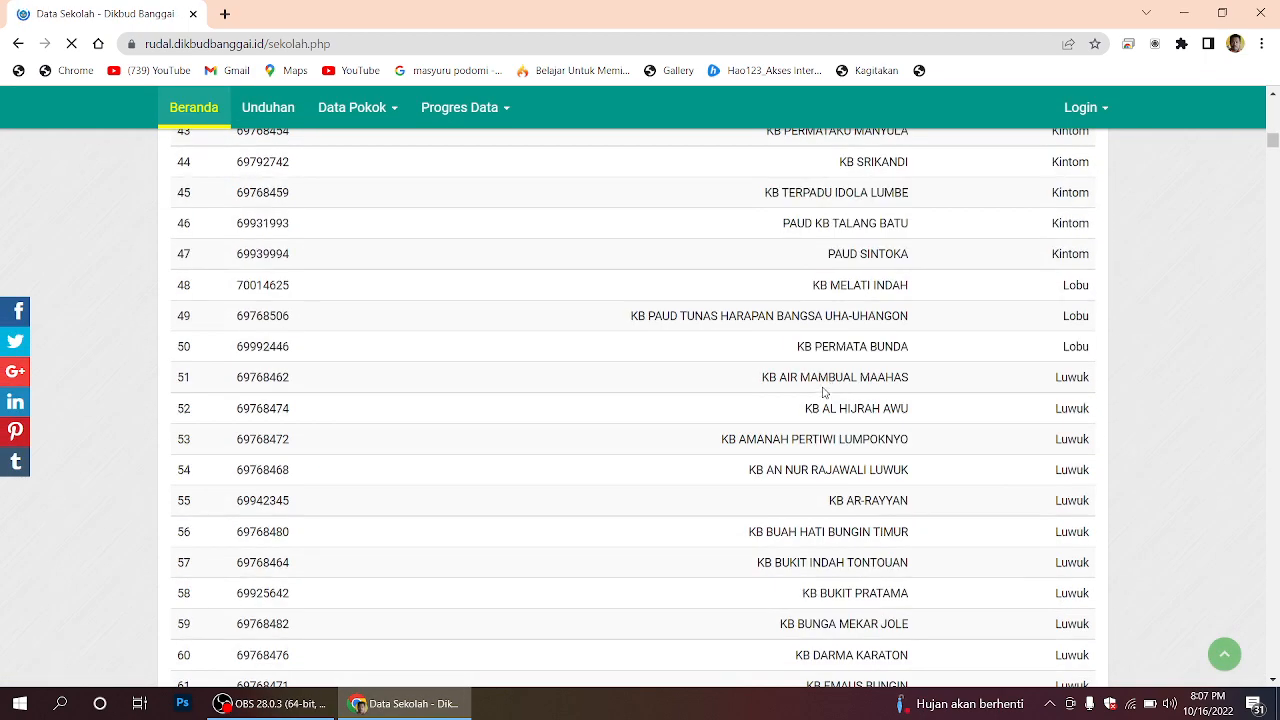
scroll(703, 386, "down", 10)
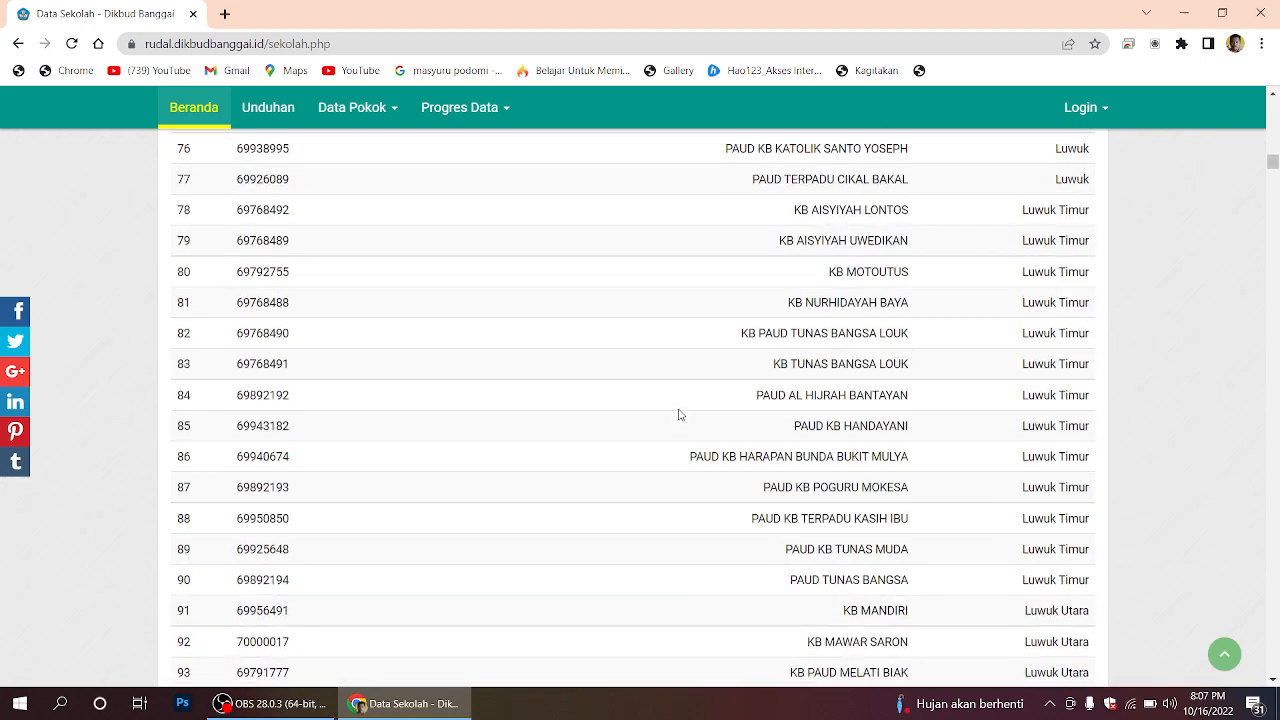
scroll(678, 413, "down", 7)
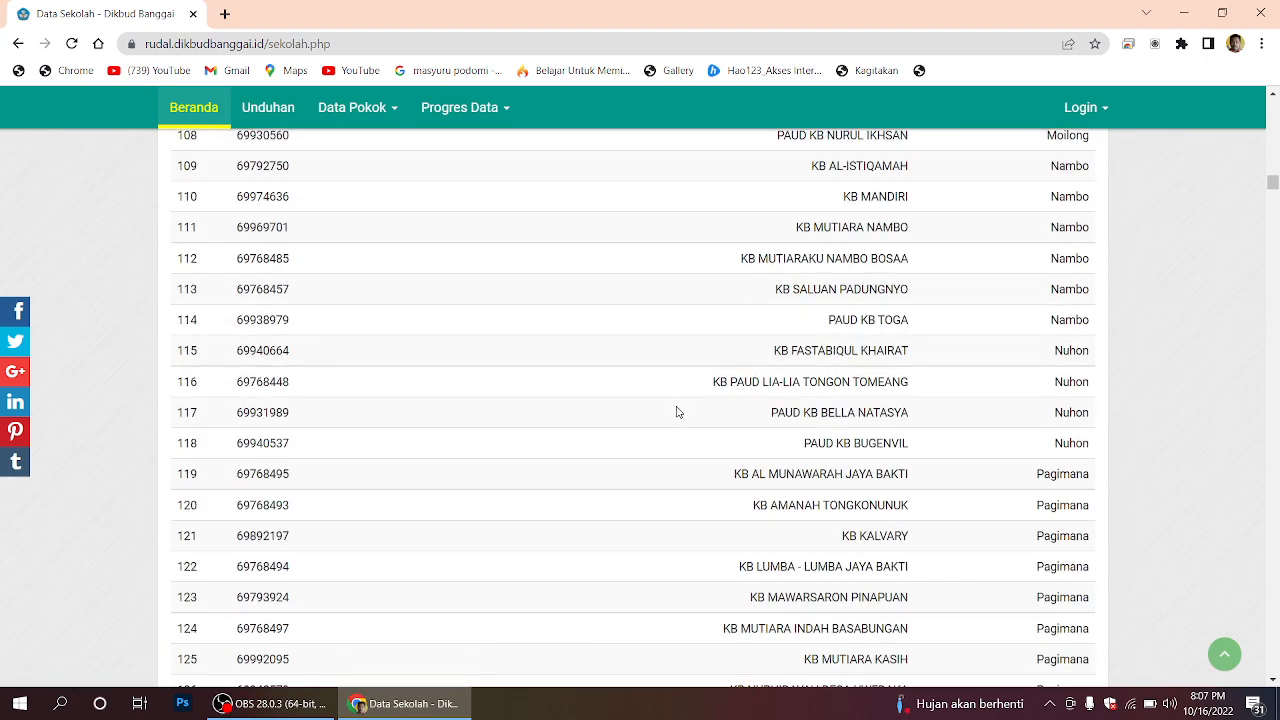
scroll(677, 412, "up", 2)
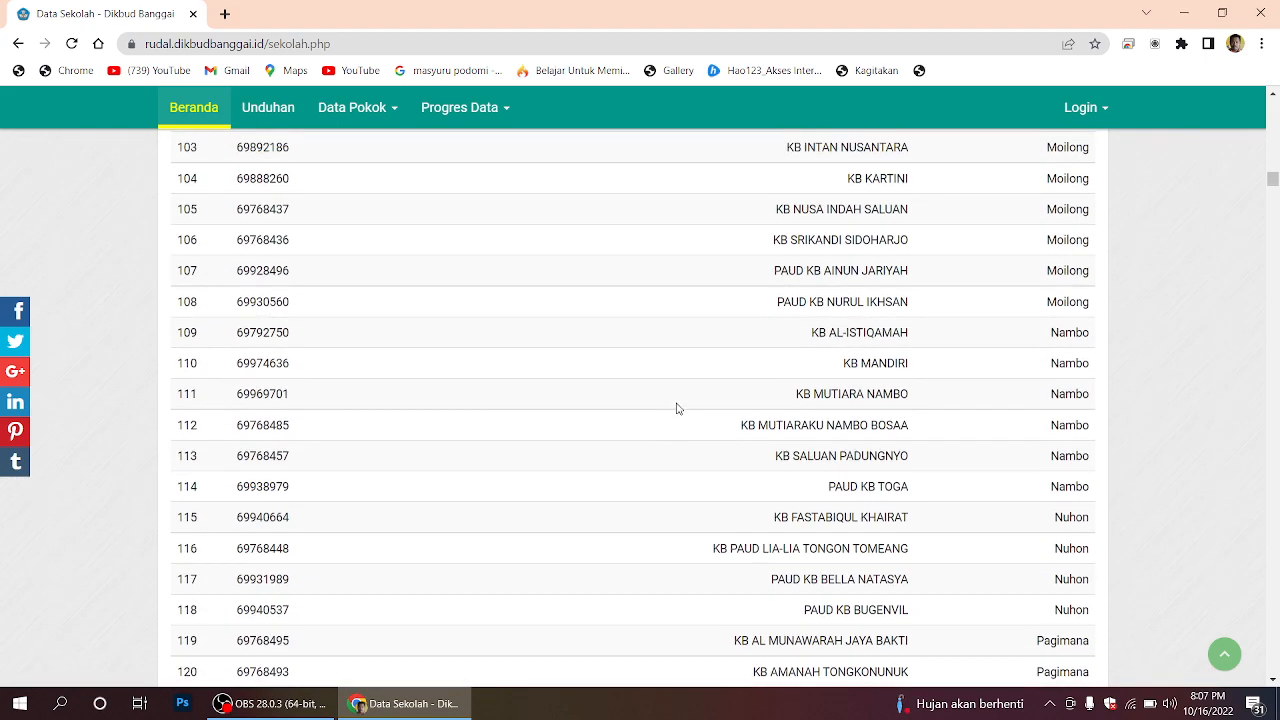
scroll(677, 408, "up", 7)
scroll(680, 393, "up", 5)
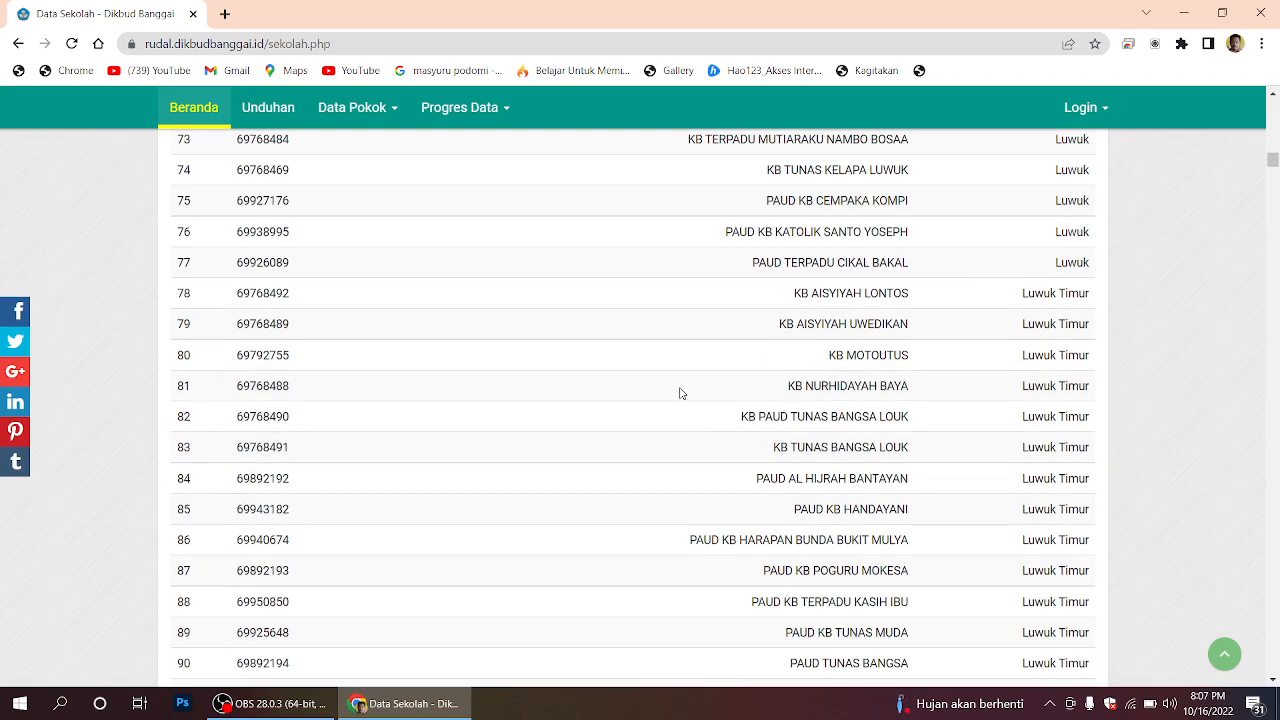
scroll(680, 391, "up", 1)
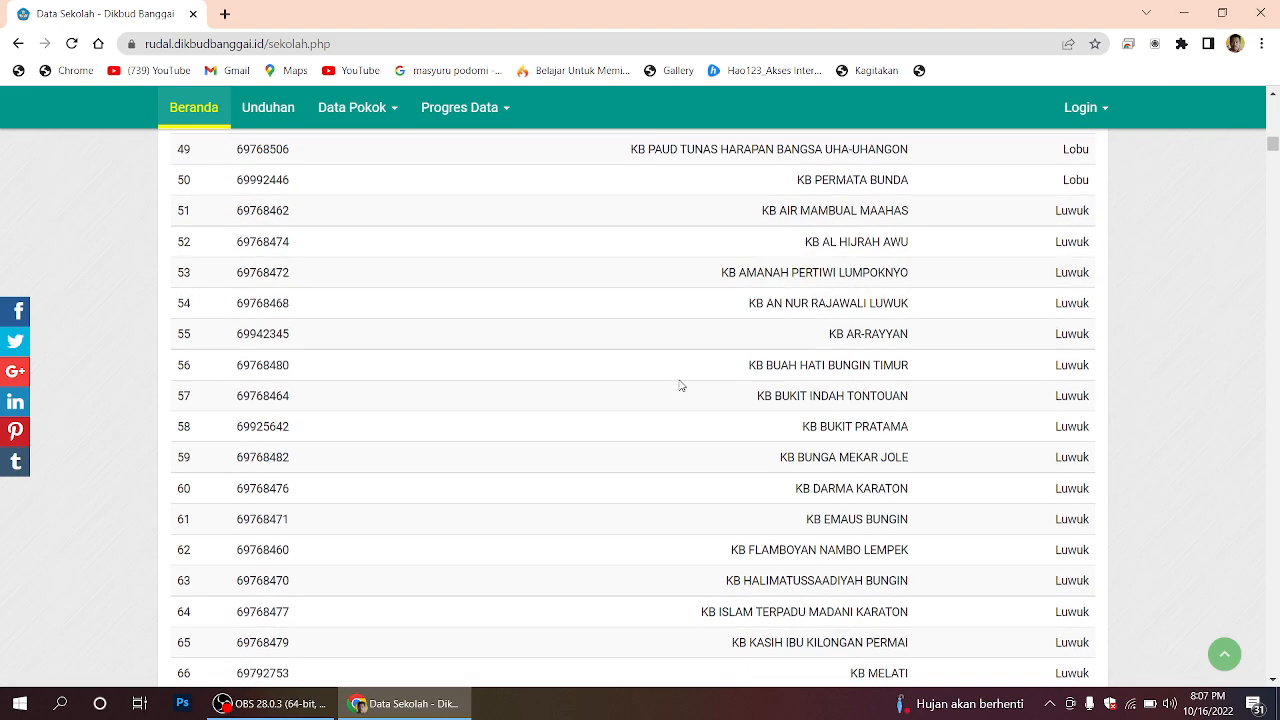
scroll(680, 385, "down", 3)
scroll(678, 384, "down", 16)
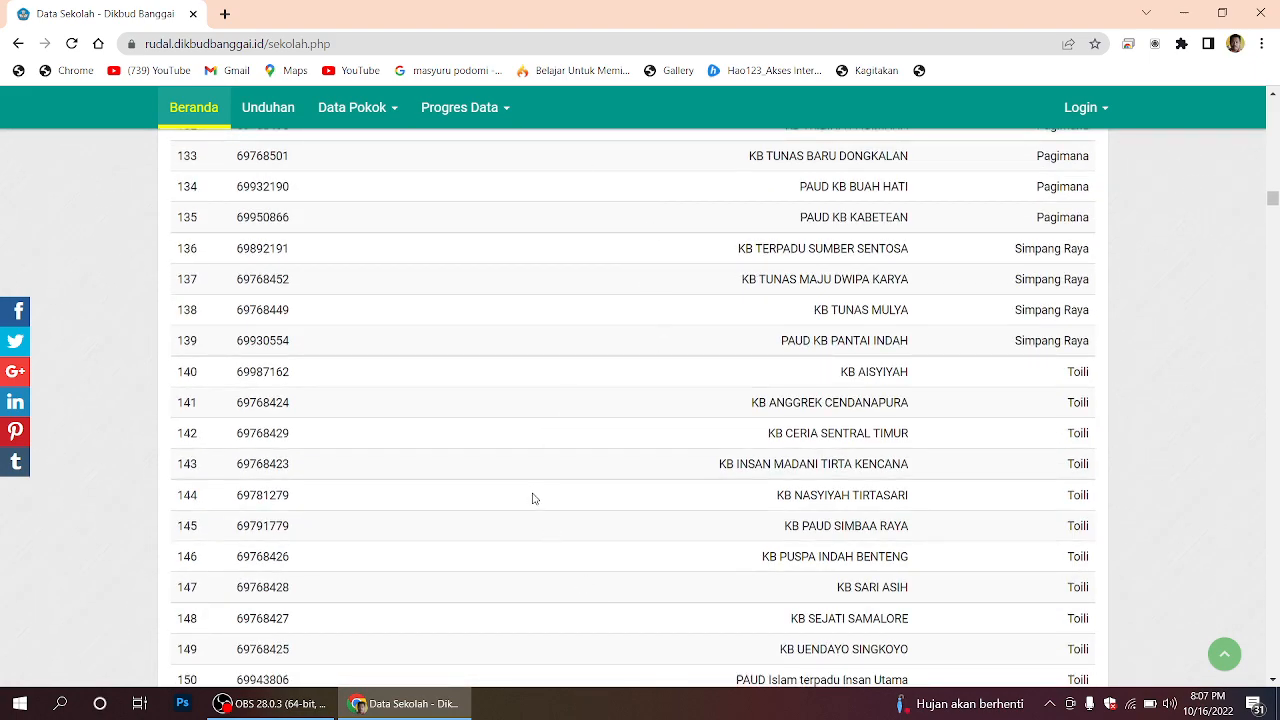
scroll(533, 498, "down", 15)
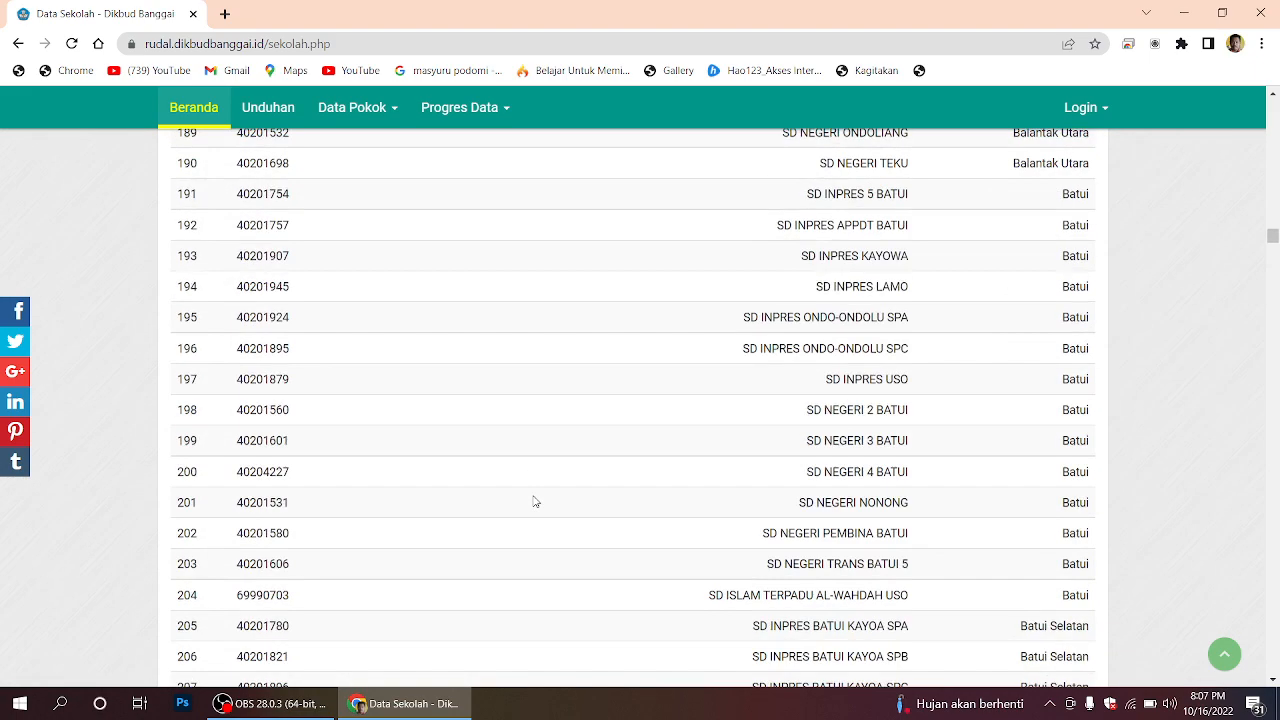
scroll(535, 501, "down", 19)
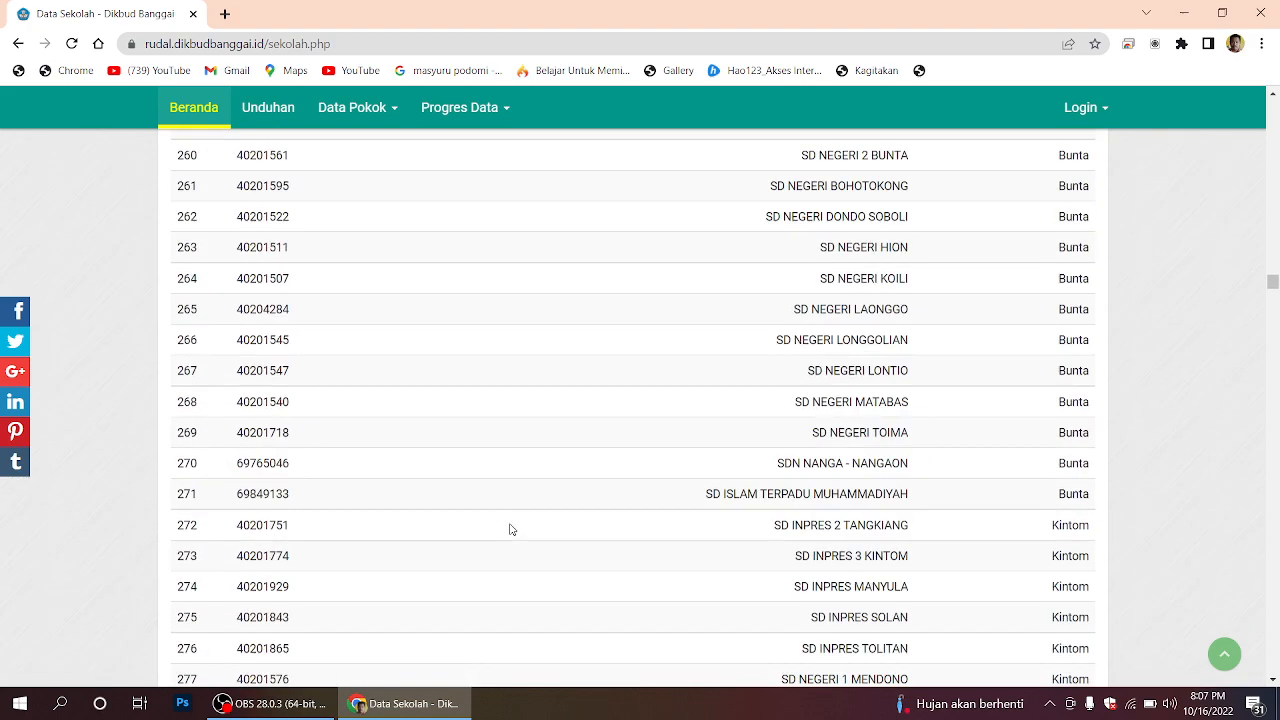
scroll(510, 529, "down", 14)
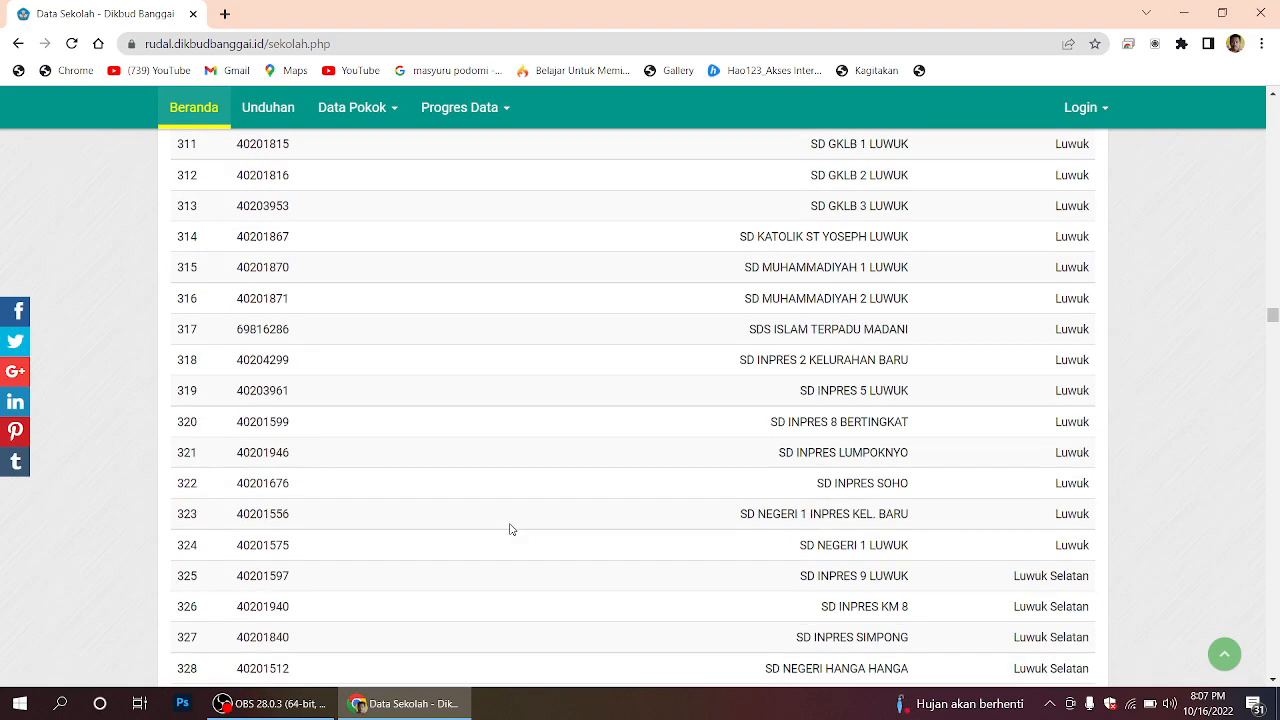
scroll(510, 529, "down", 16)
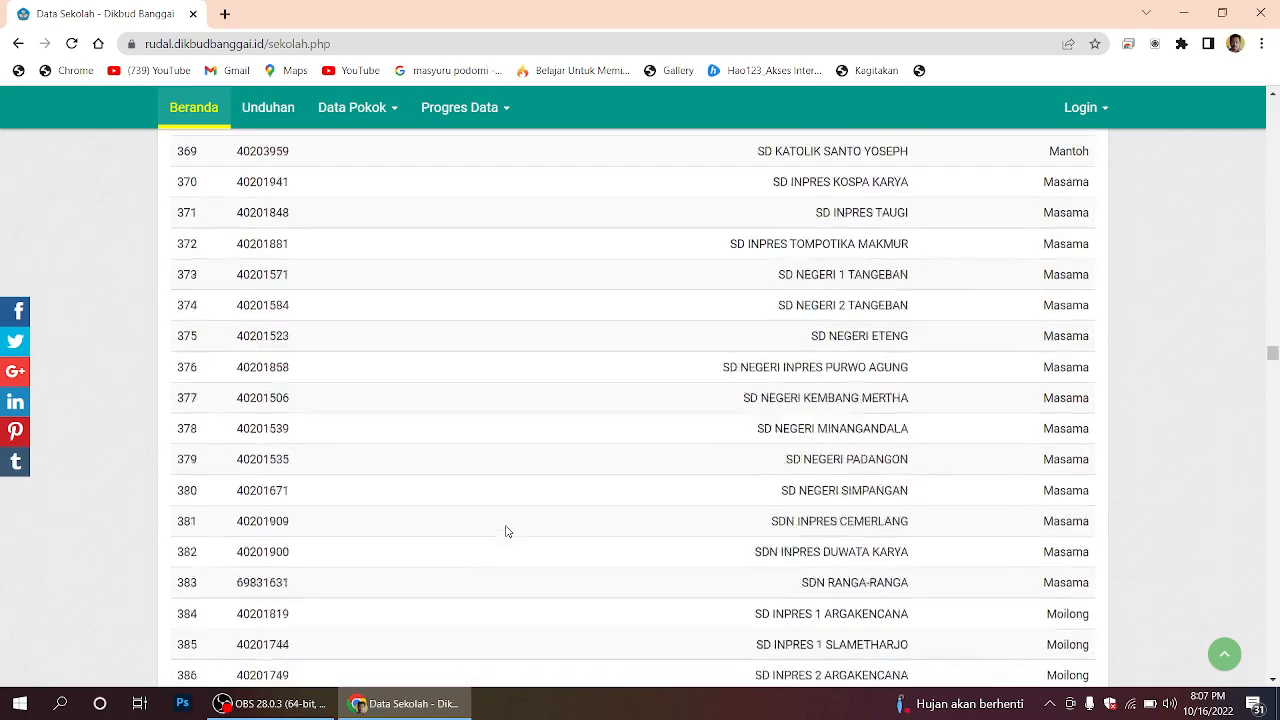
scroll(506, 531, "down", 15)
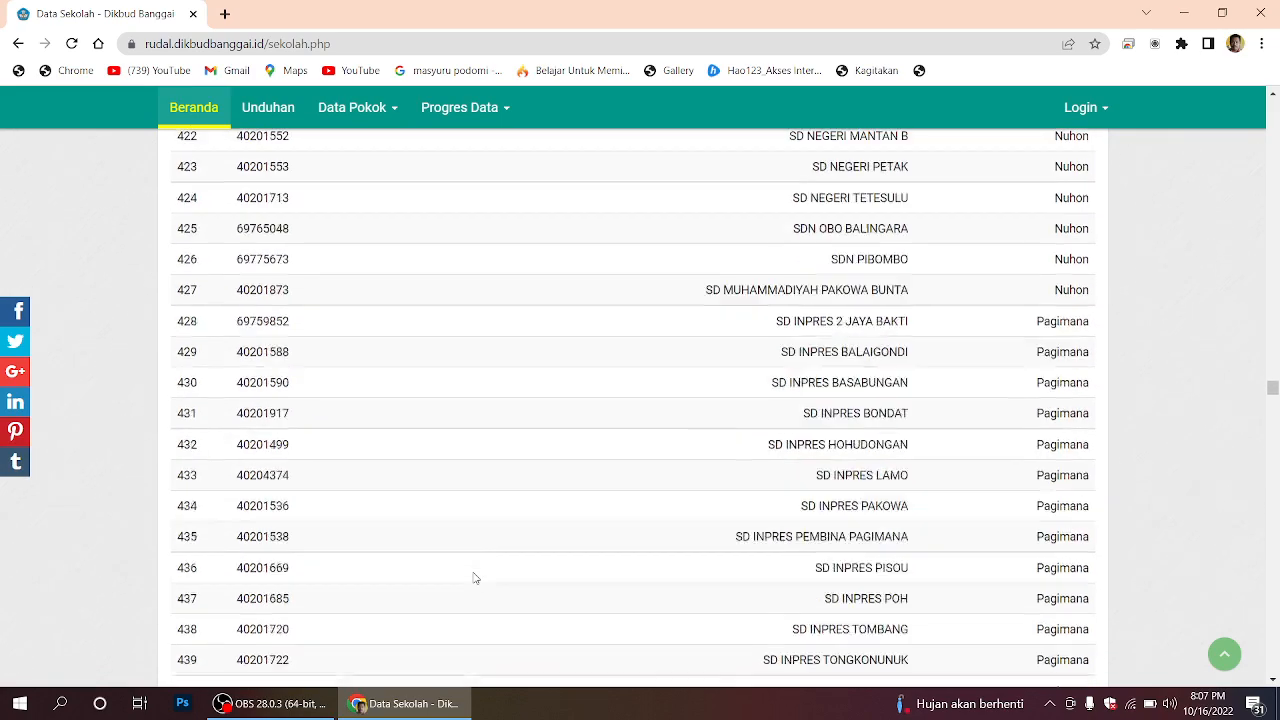
scroll(475, 570, "down", 14)
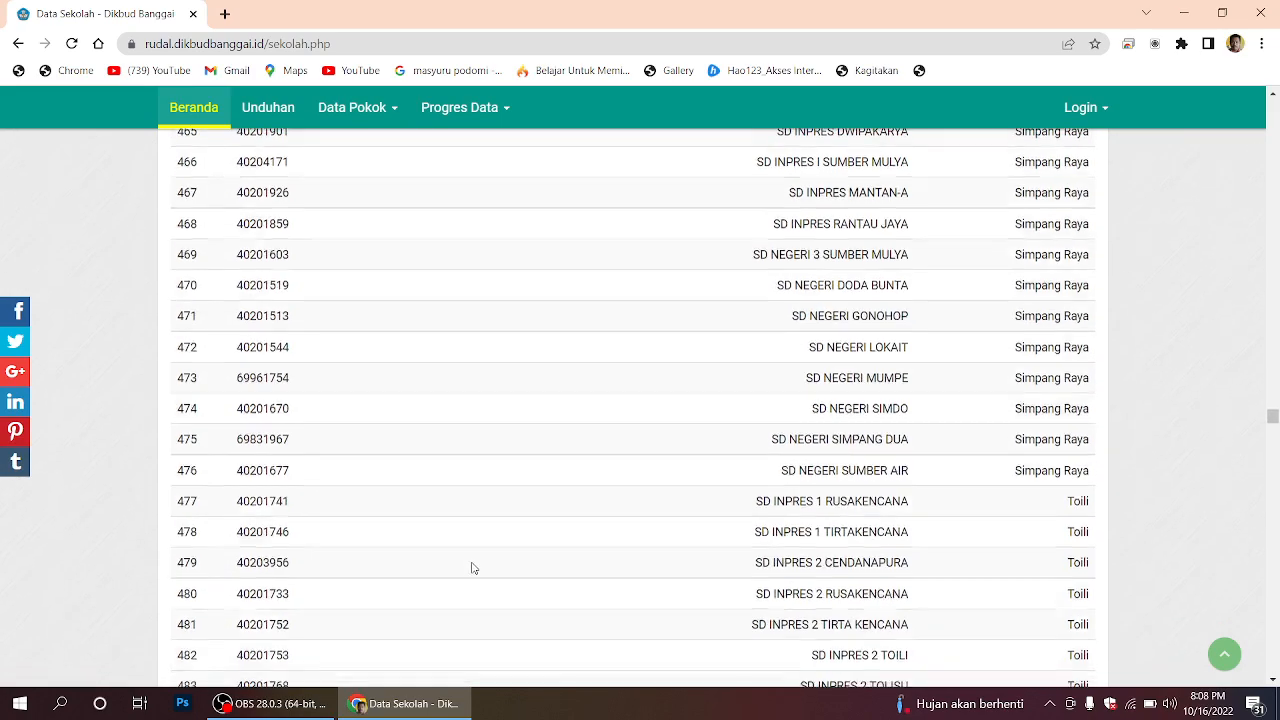
scroll(462, 571, "down", 3)
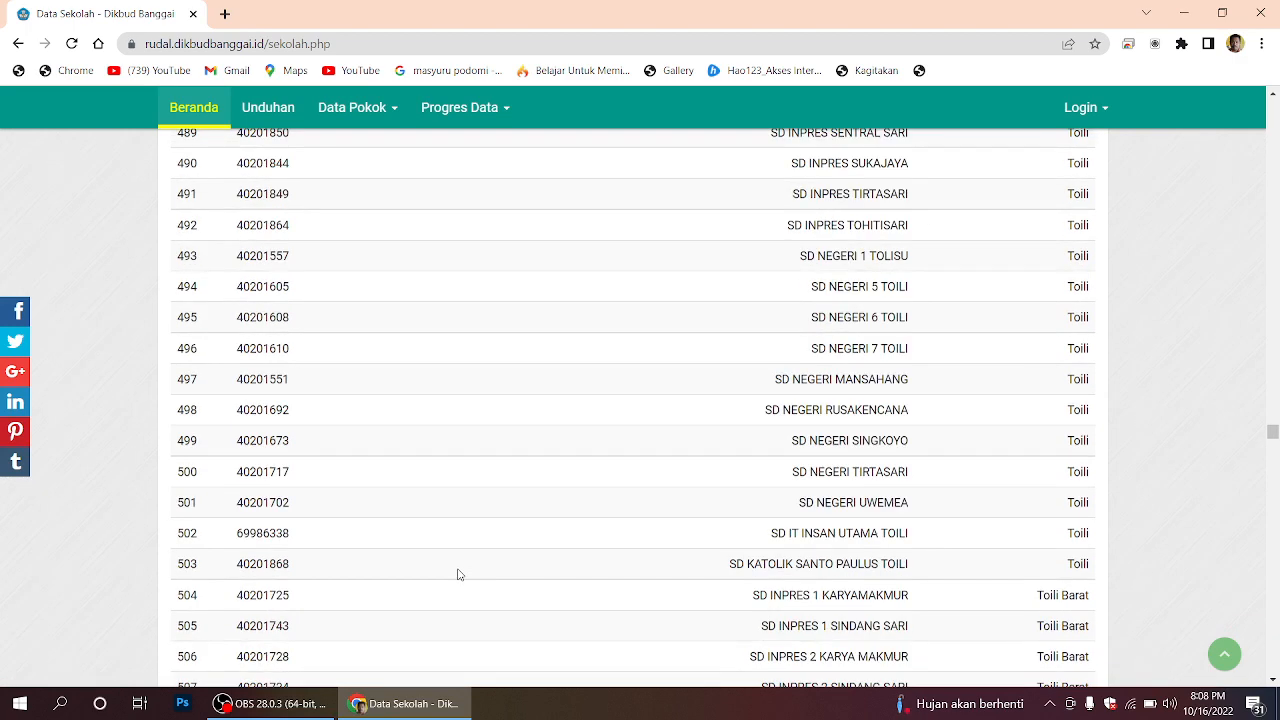
scroll(2, 545, "down", 2)
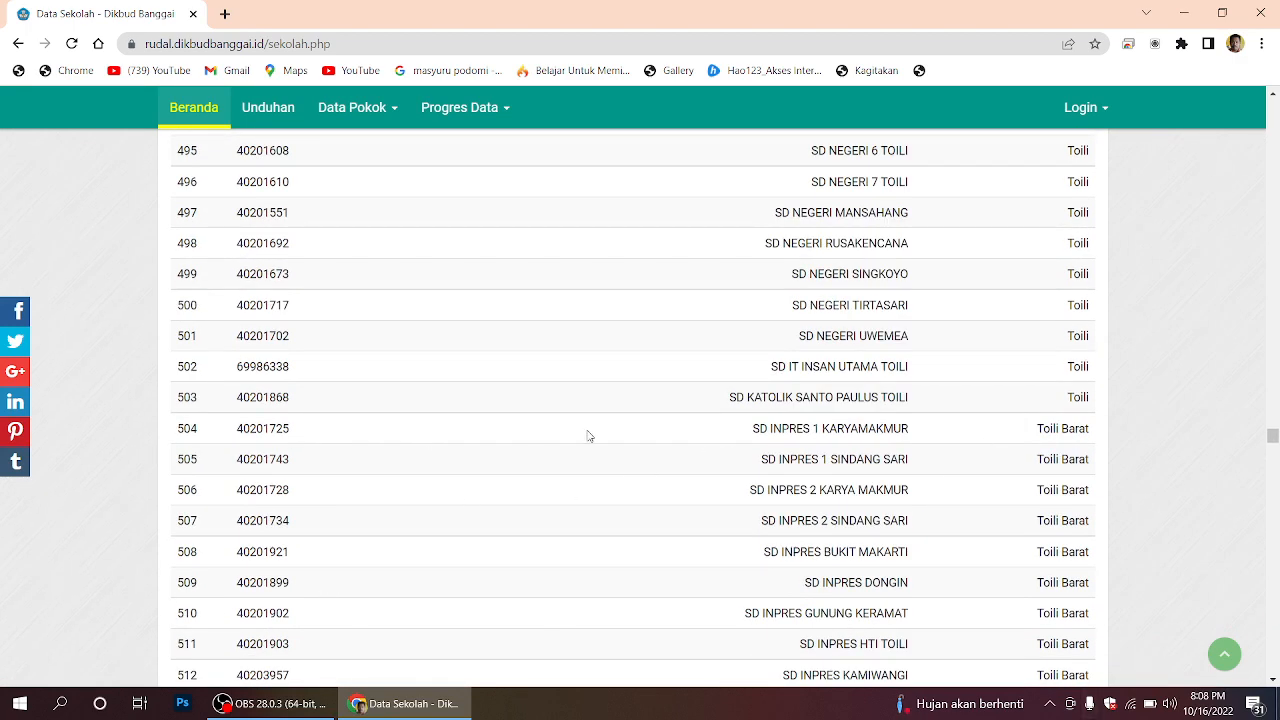
scroll(571, 440, "down", 15)
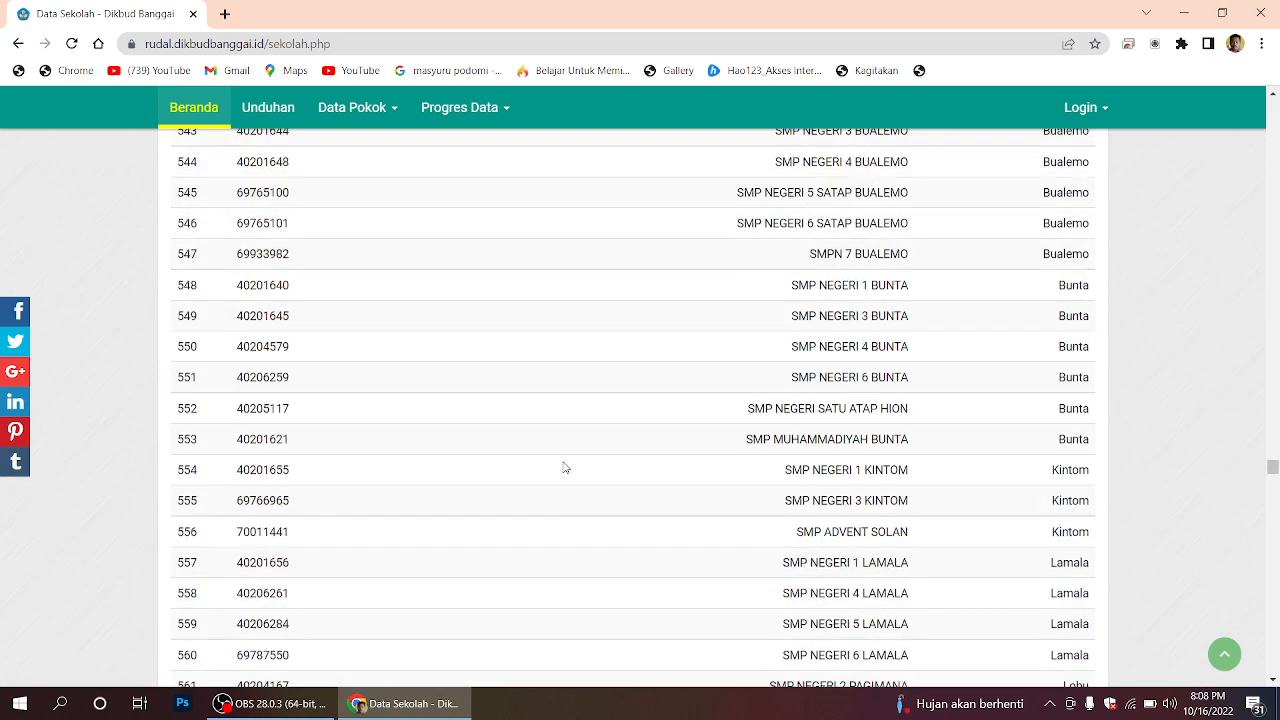
scroll(565, 467, "down", 16)
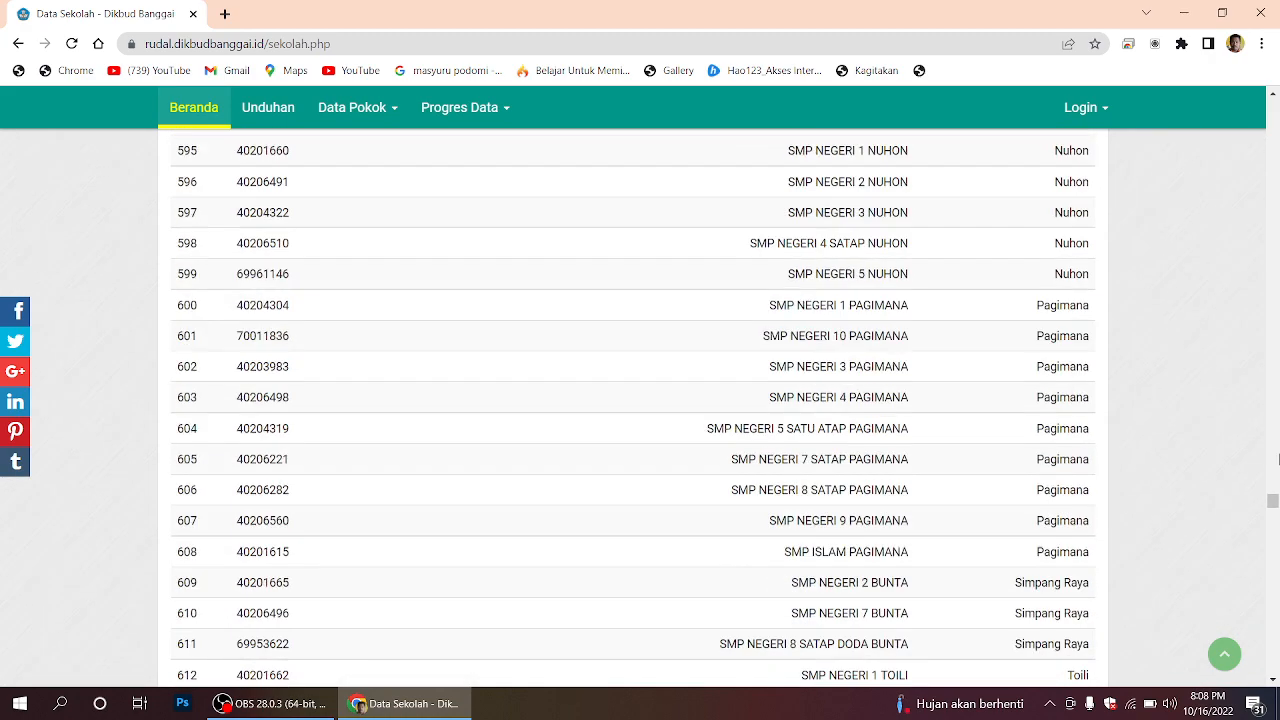
scroll(1158, 594, "down", 9)
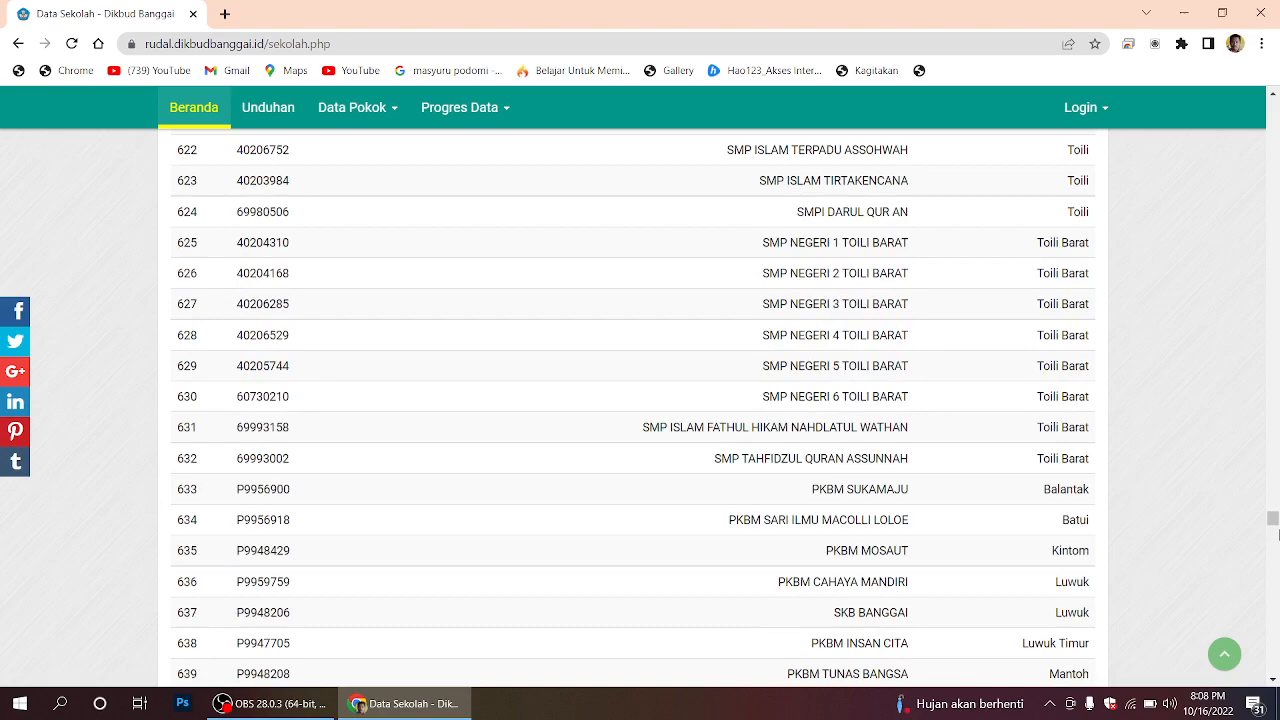
Step: Copy the NPSN of TK MELATI SINDANG SARI in Toili Barat from the school list
left_click_drag(1278, 535, 1278, 667)
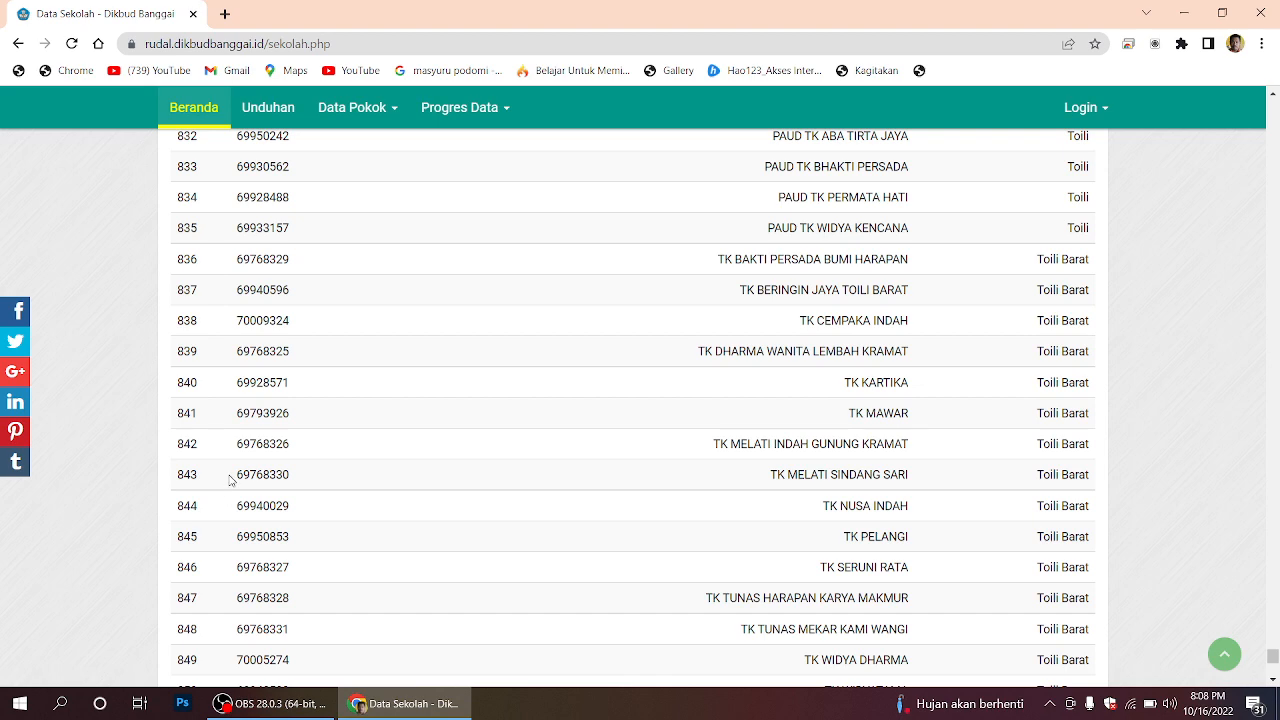
left_click_drag(232, 476, 311, 484)
key("ctrl+c")
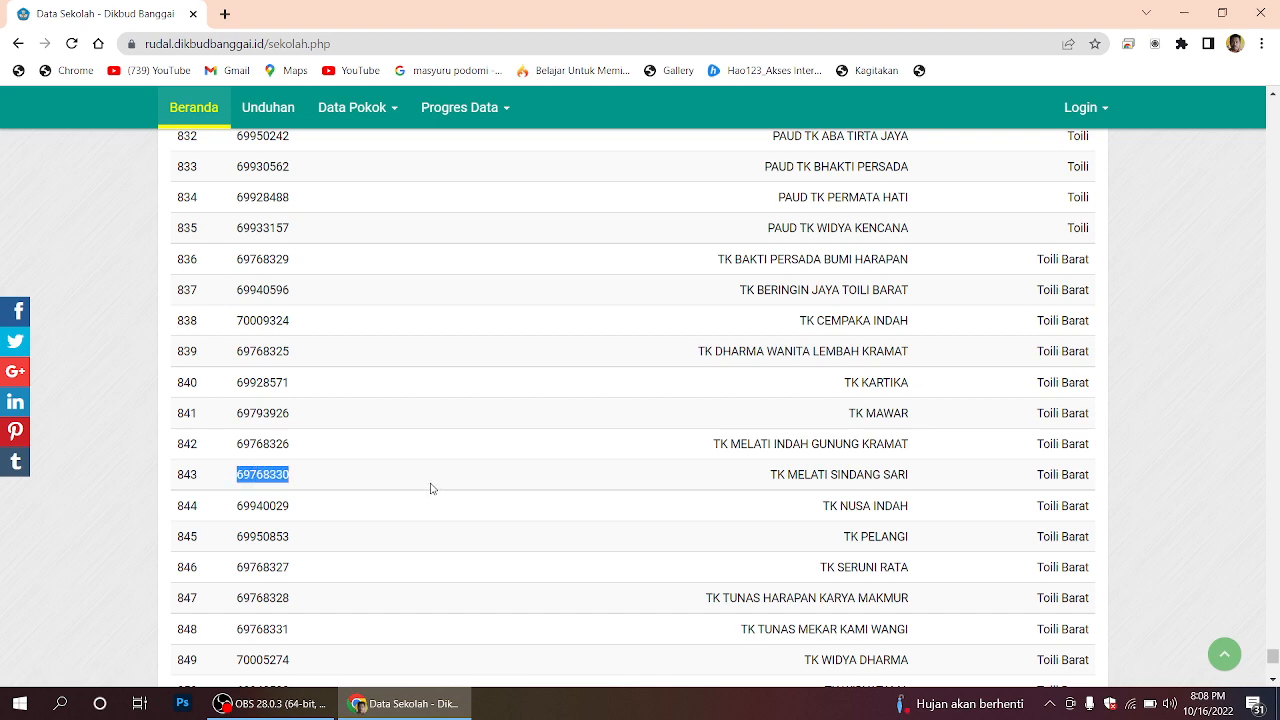
Step: Open the Login Sekolah page for school accounts
scroll(1234, 277, "up", 7)
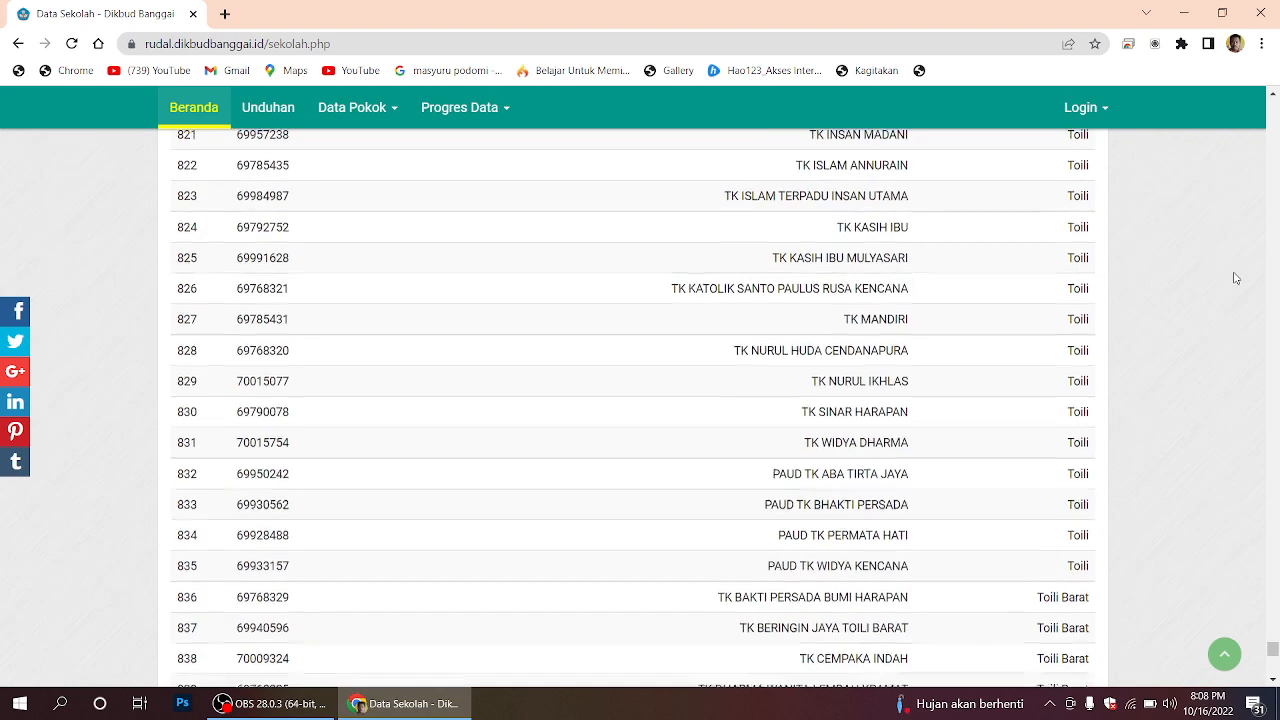
left_click(1105, 112)
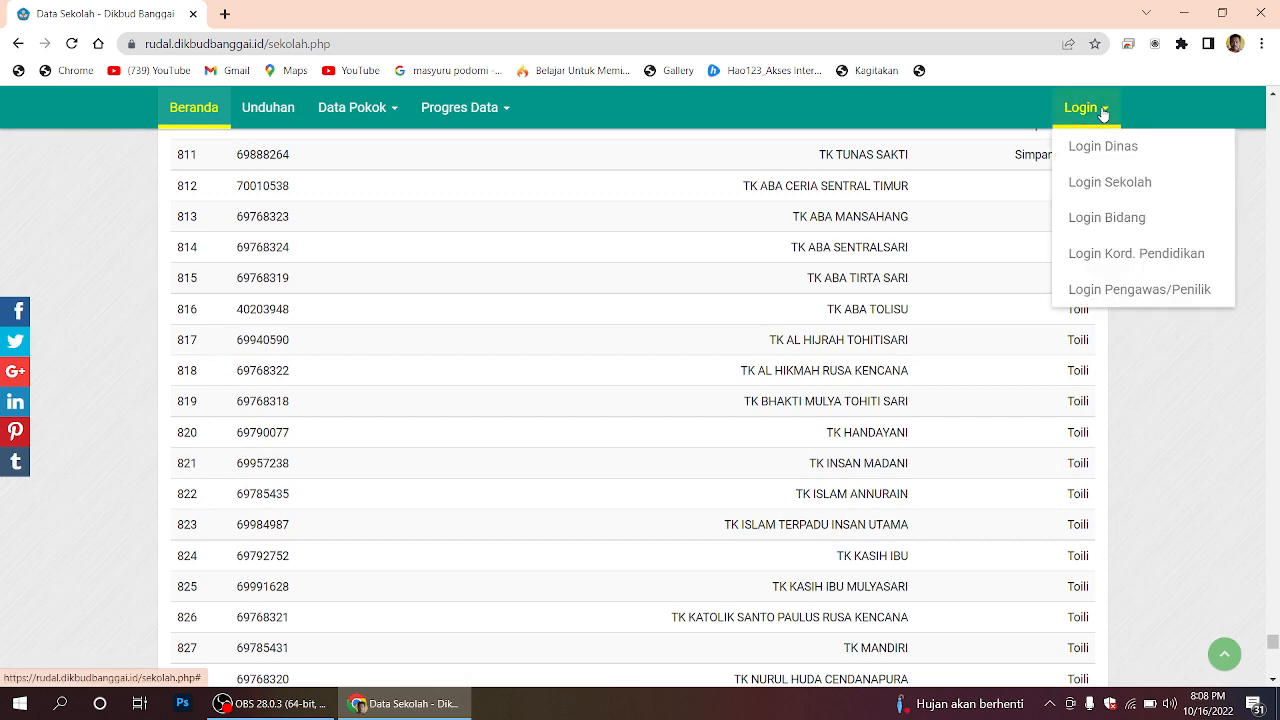
left_click(1107, 183)
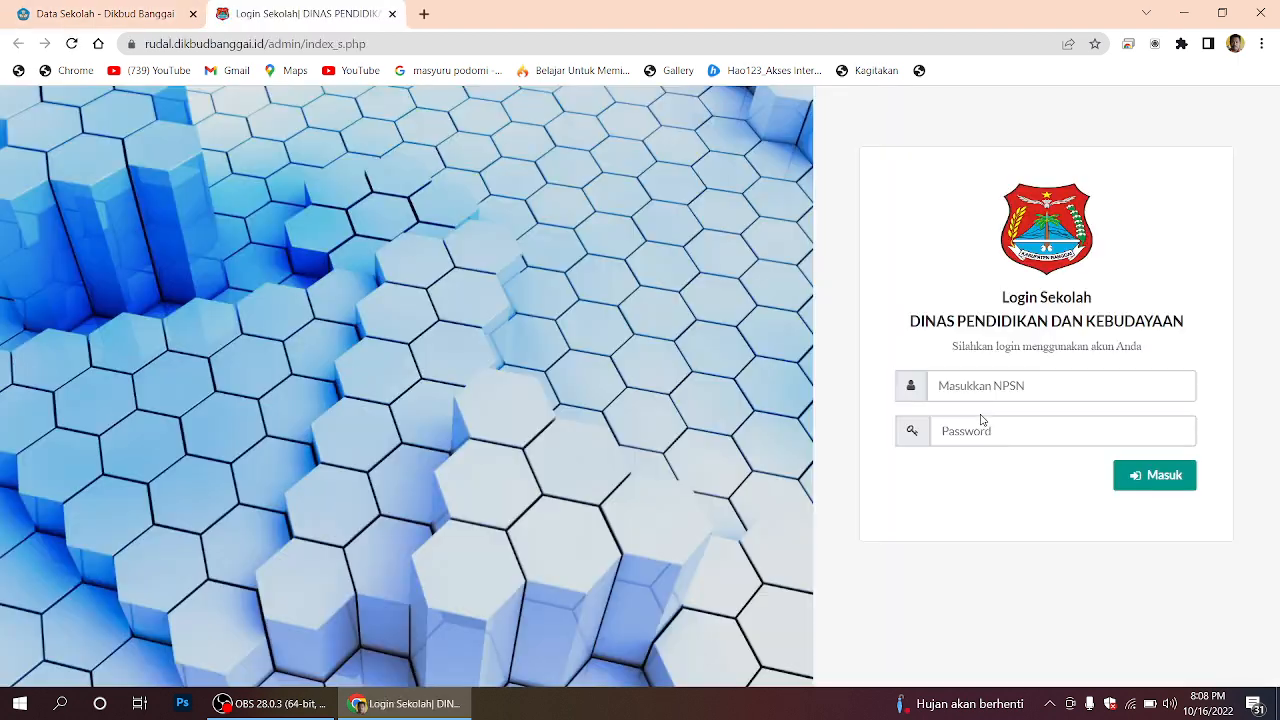
Step: Log in to the school account with the copied NPSN and the account password
left_click(944, 386)
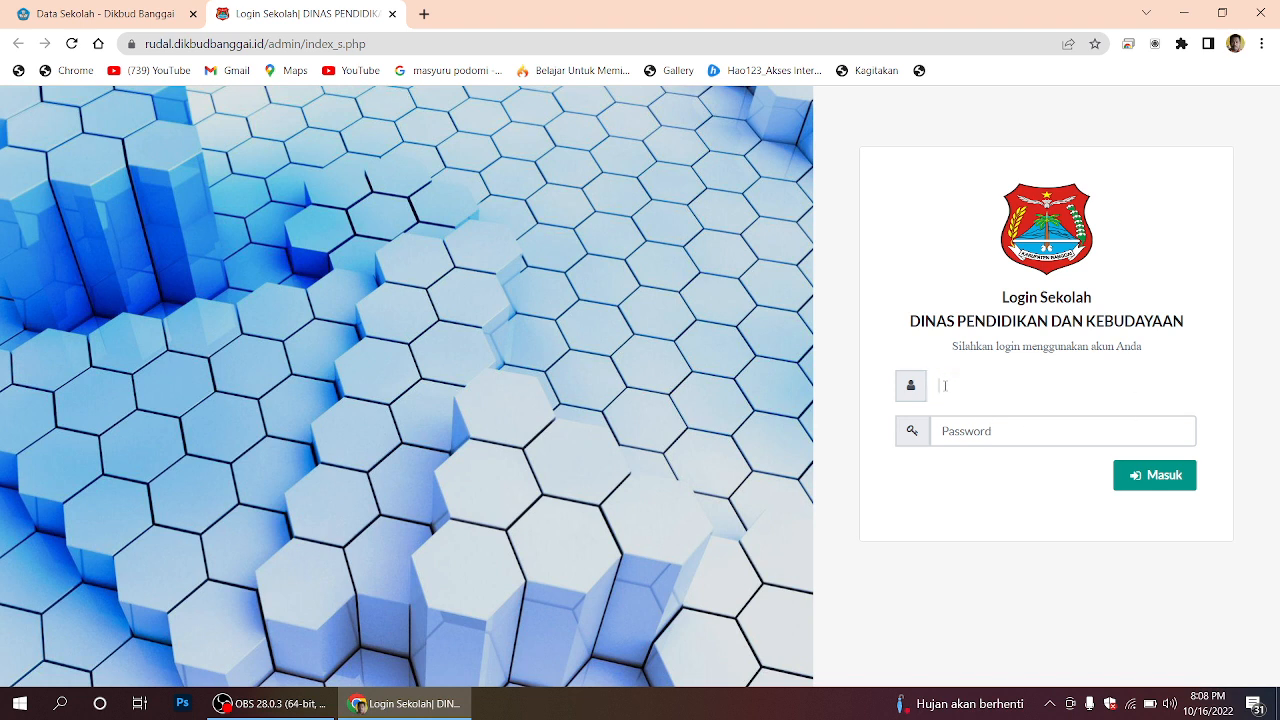
key("ctrl+v")
key("BackSpace")
left_click(957, 441)
type("••")
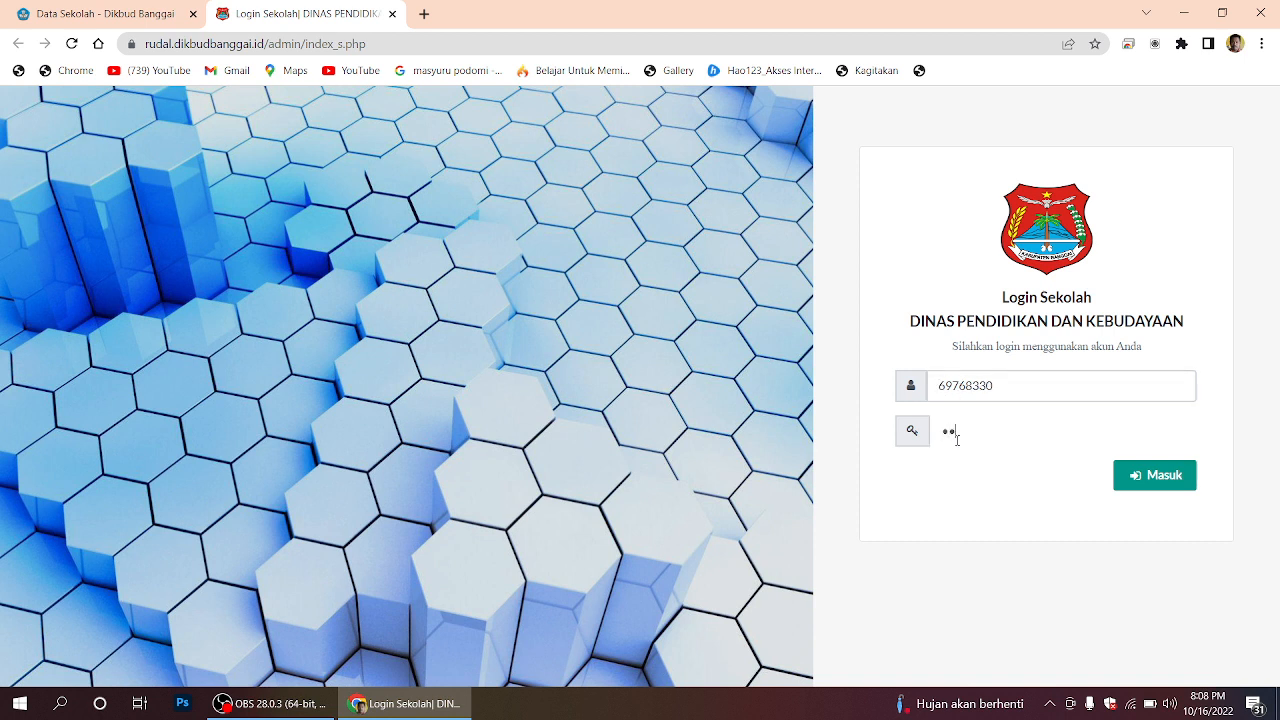
type("••••")
left_click(1155, 484)
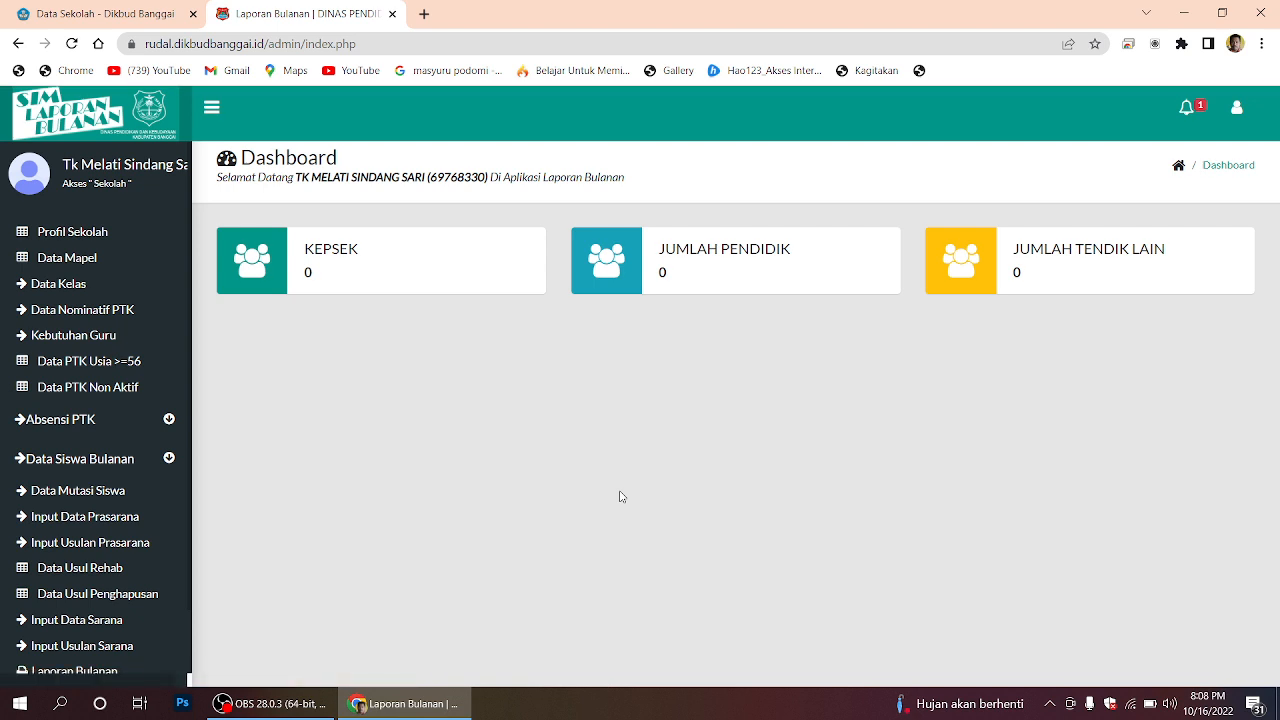
Step: Edit the school's record under Profil Sekolah, setting NIP Kepala Sekolah to "-", and save it
left_click(75, 240)
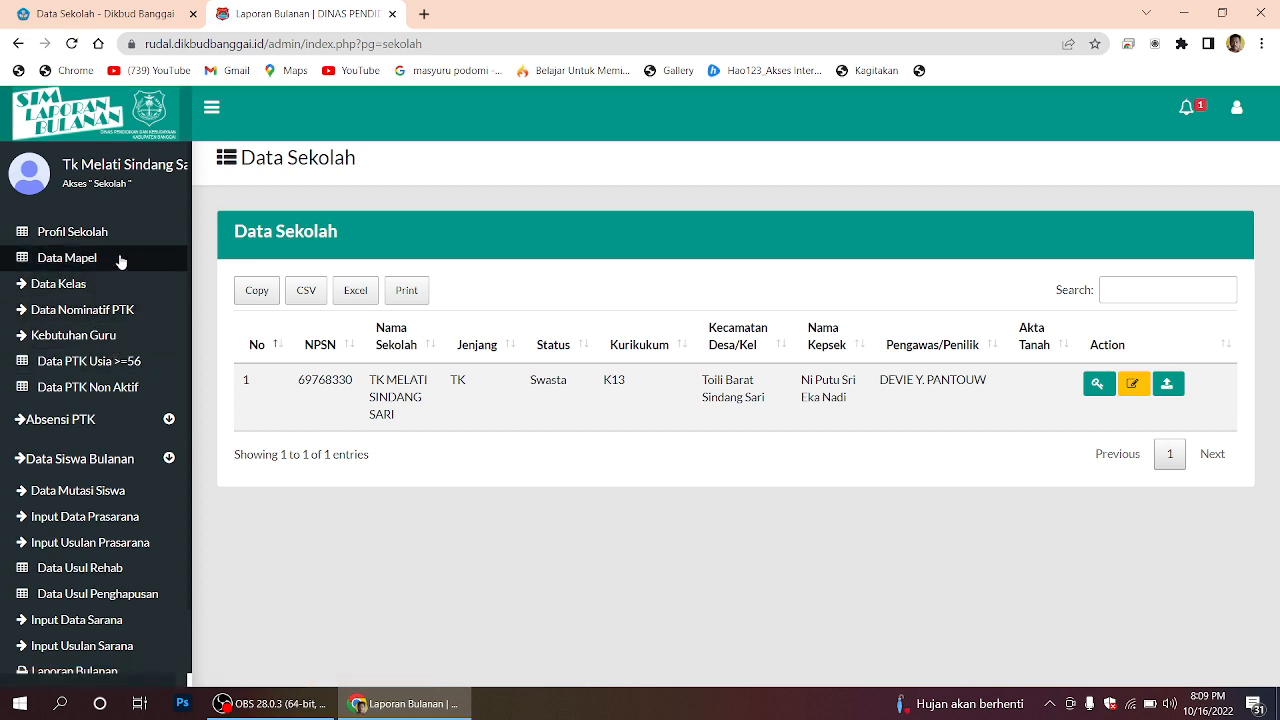
left_click(57, 232)
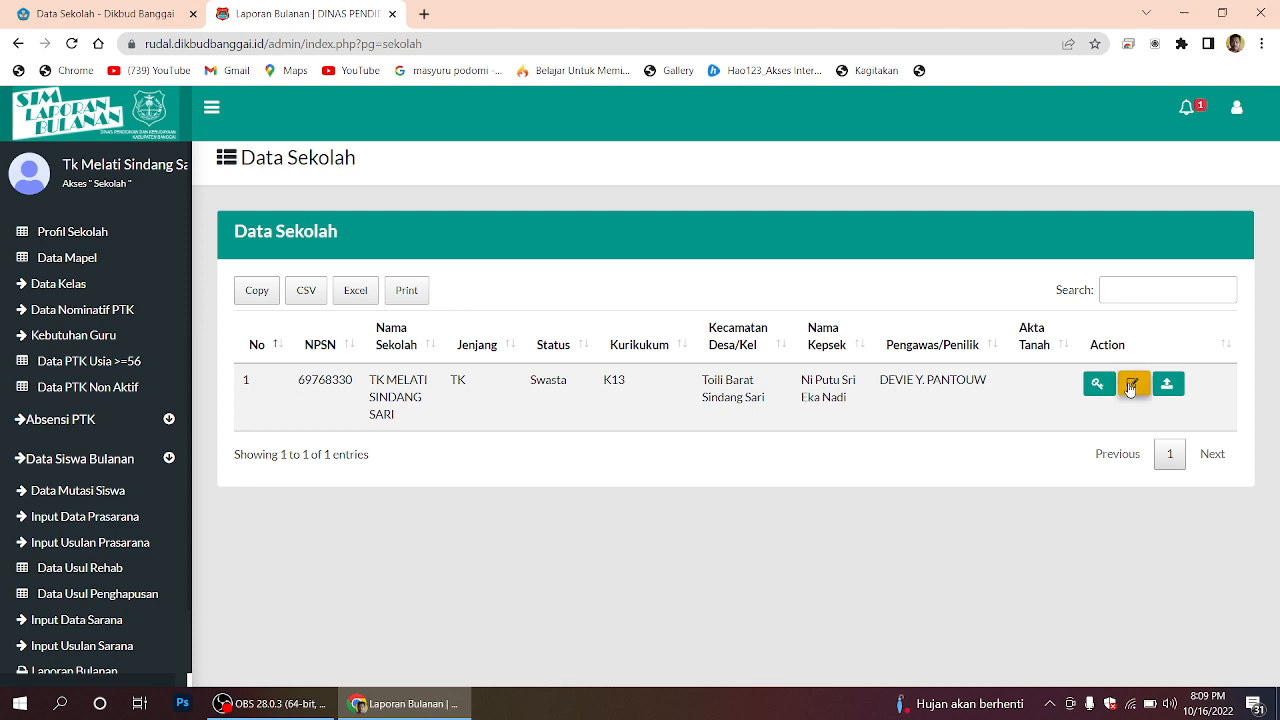
left_click(1130, 388)
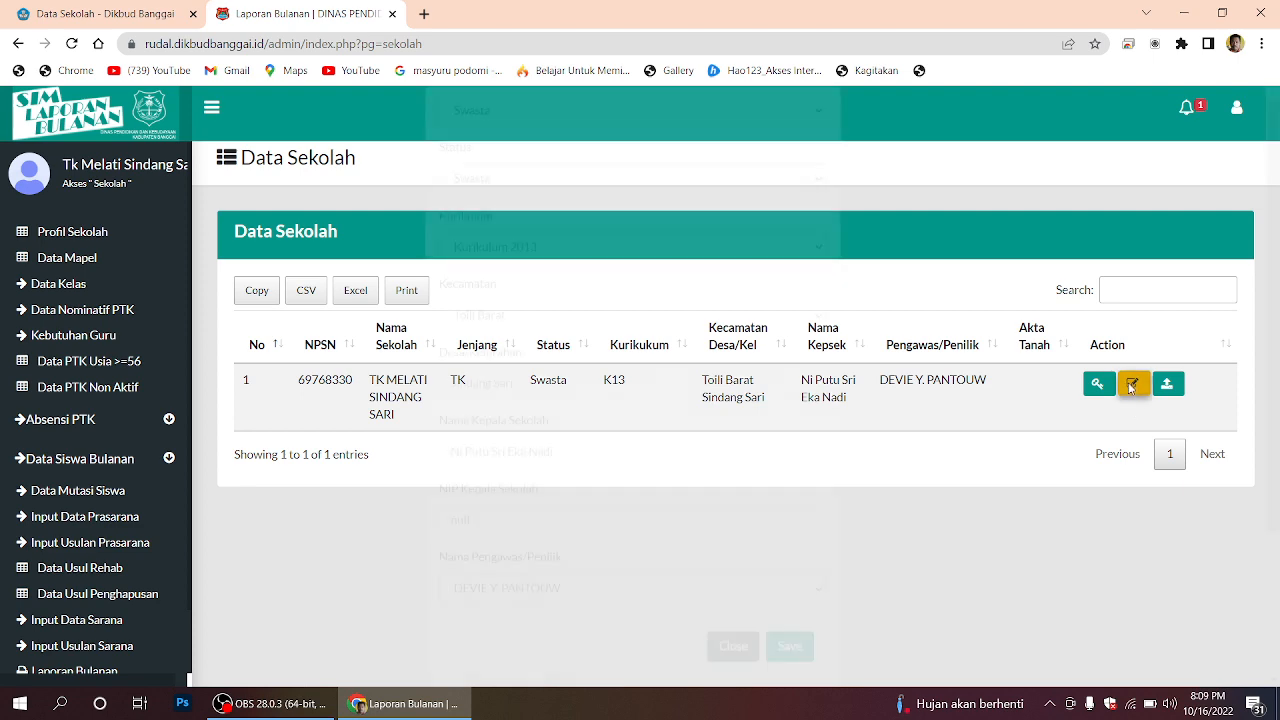
scroll(629, 547, "down", 1)
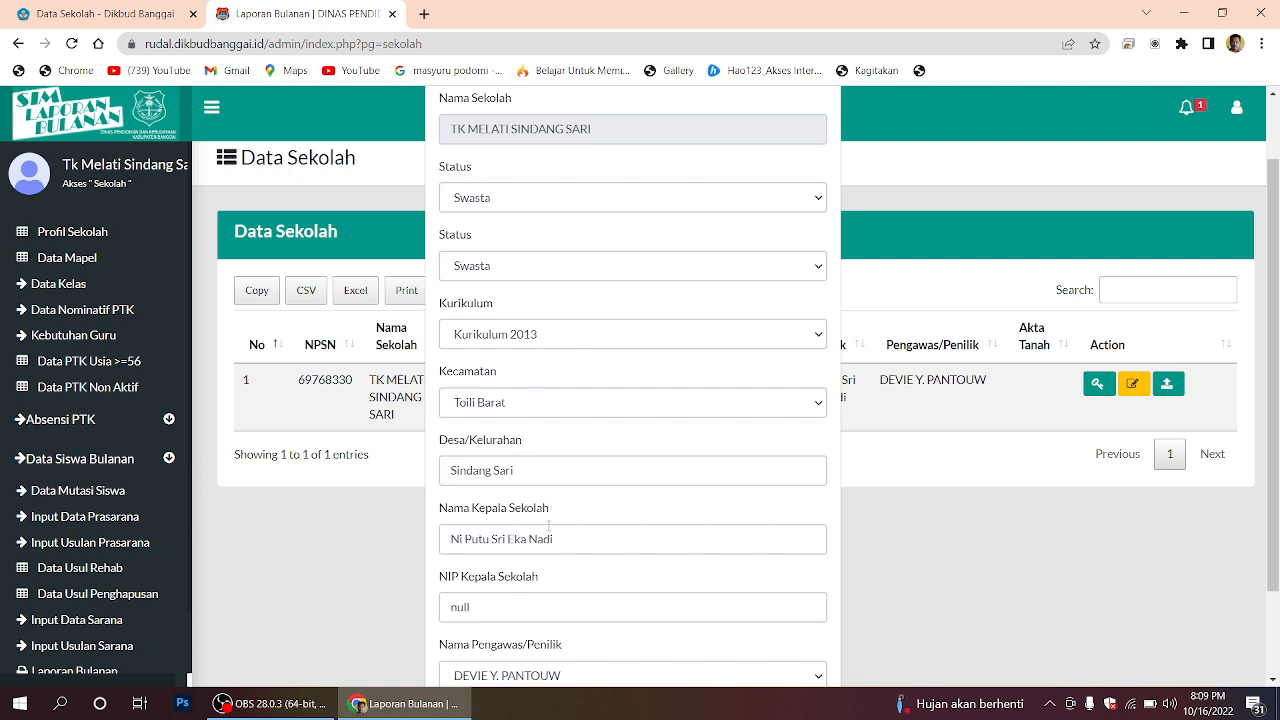
scroll(540, 500, "down", 1)
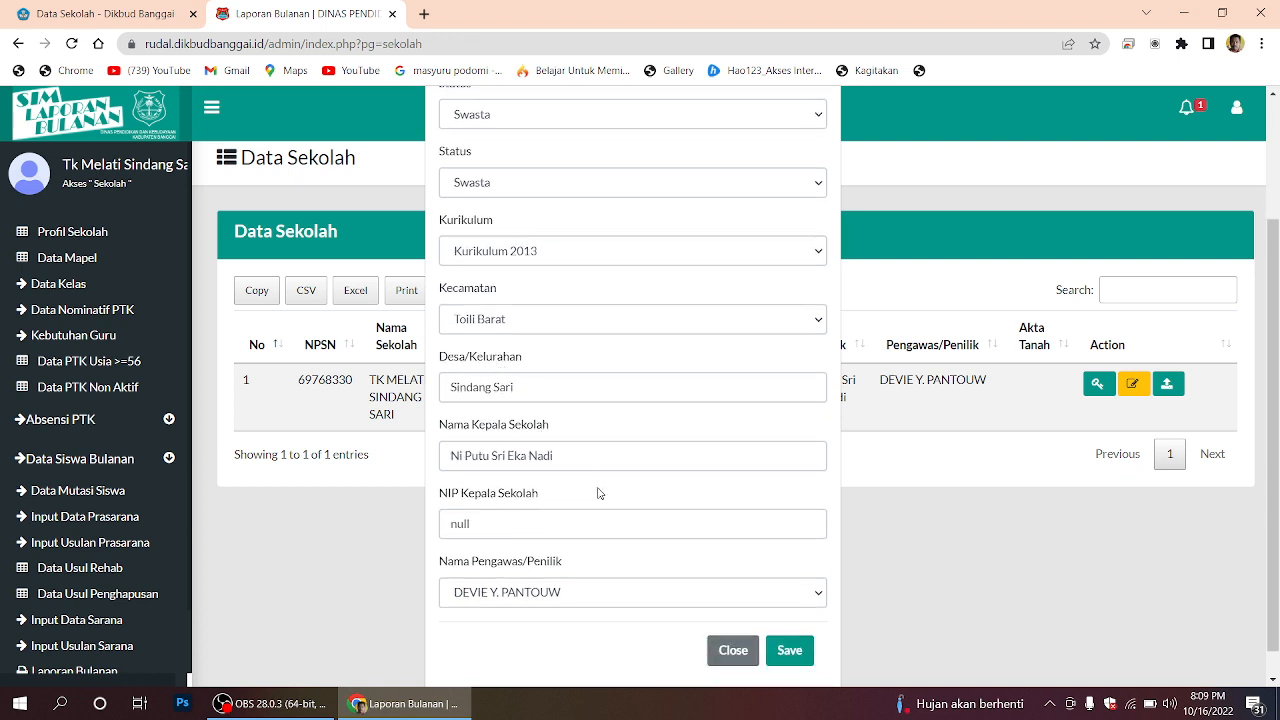
left_click(513, 530)
key("BackSpace")
key("BackSpace")
key("BackSpace")
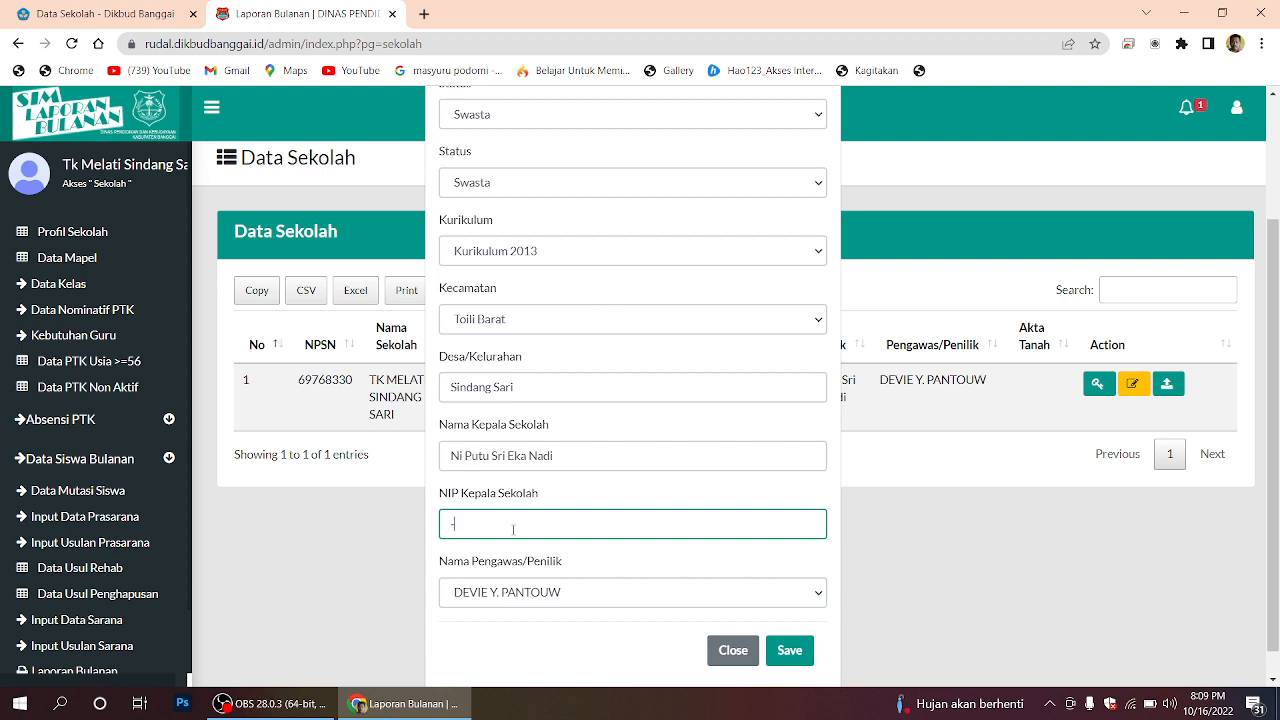
scroll(500, 555, "down", 1)
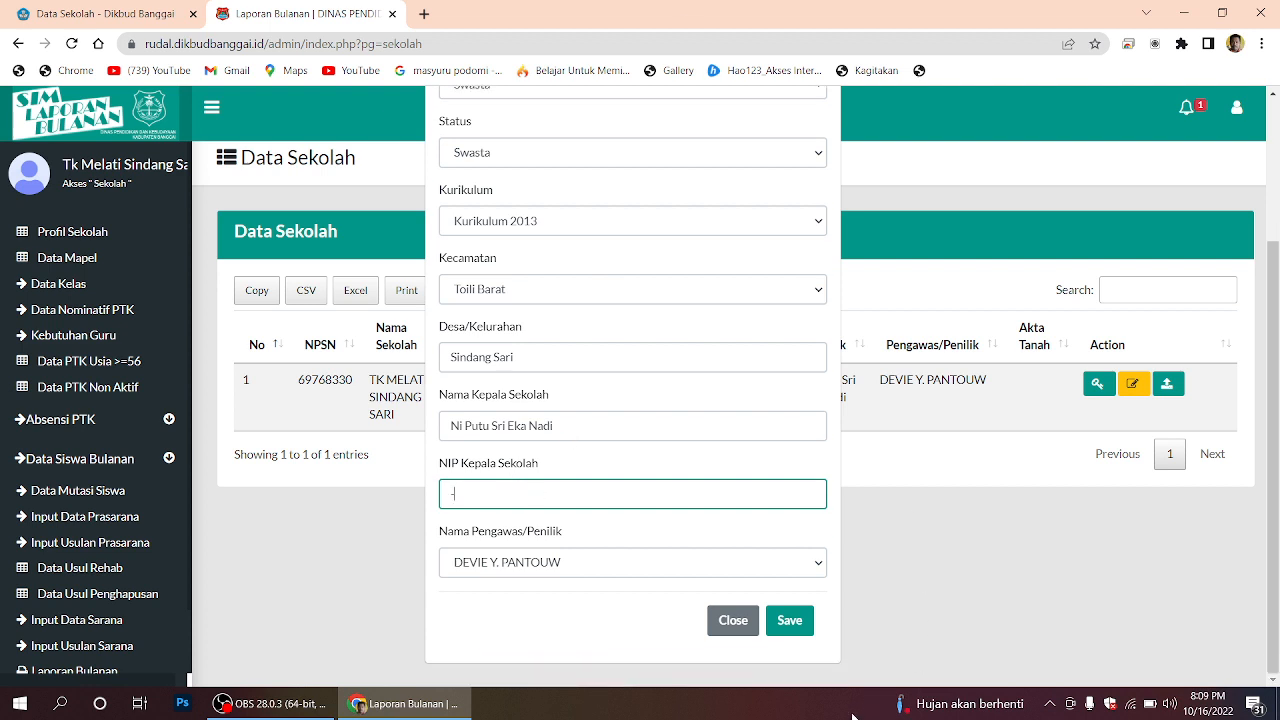
left_click(789, 621)
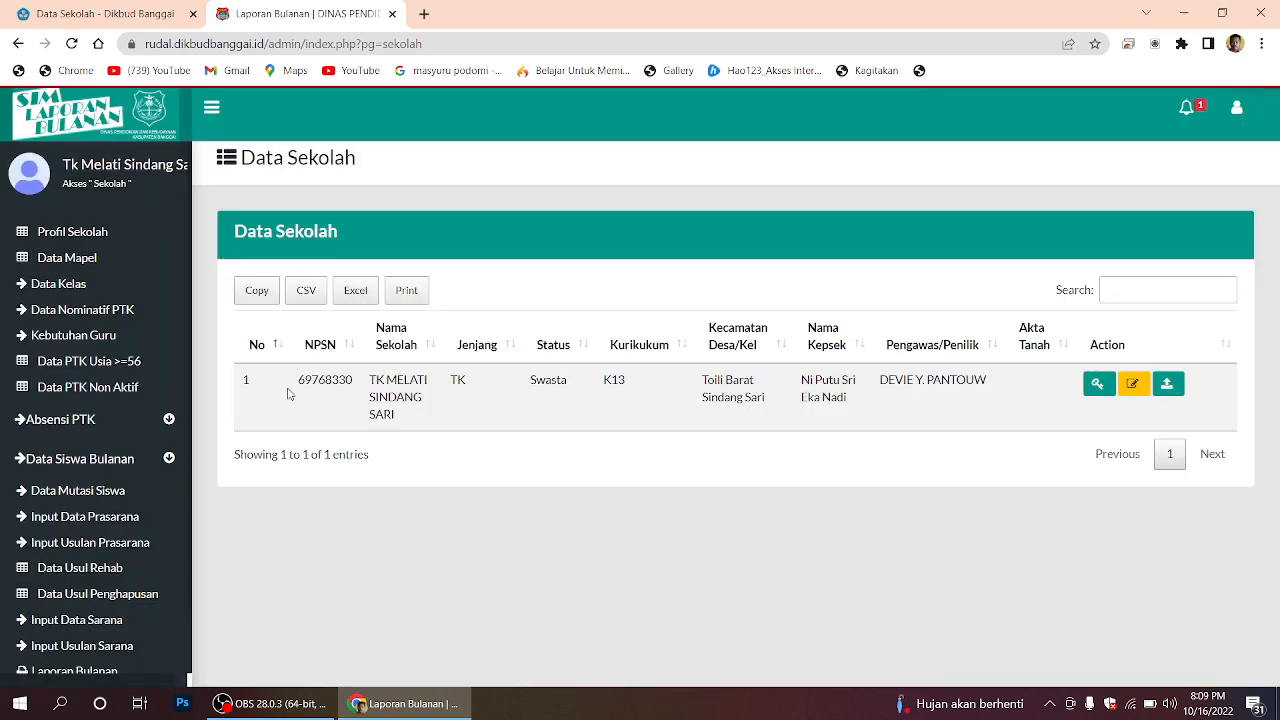
Step: View the school's land ownership document upload form, browse to the Documents folder, and close the form without choosing a file
left_click(1177, 393)
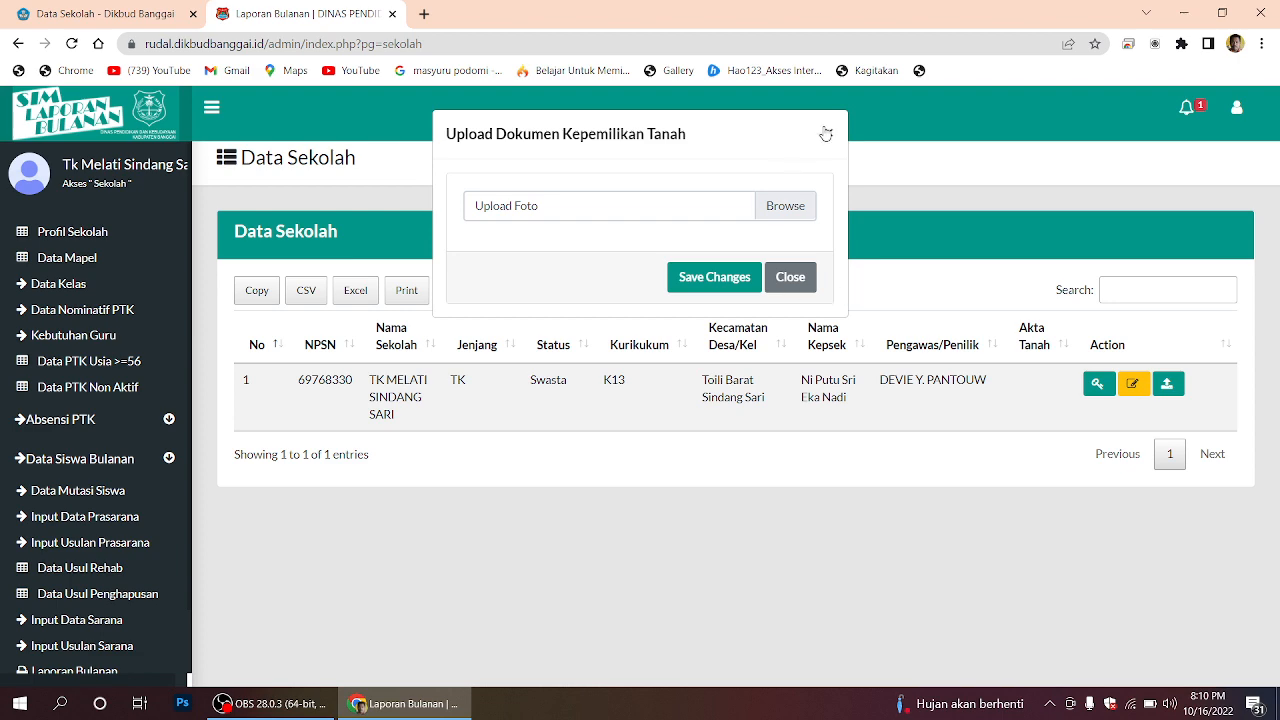
left_click(784, 211)
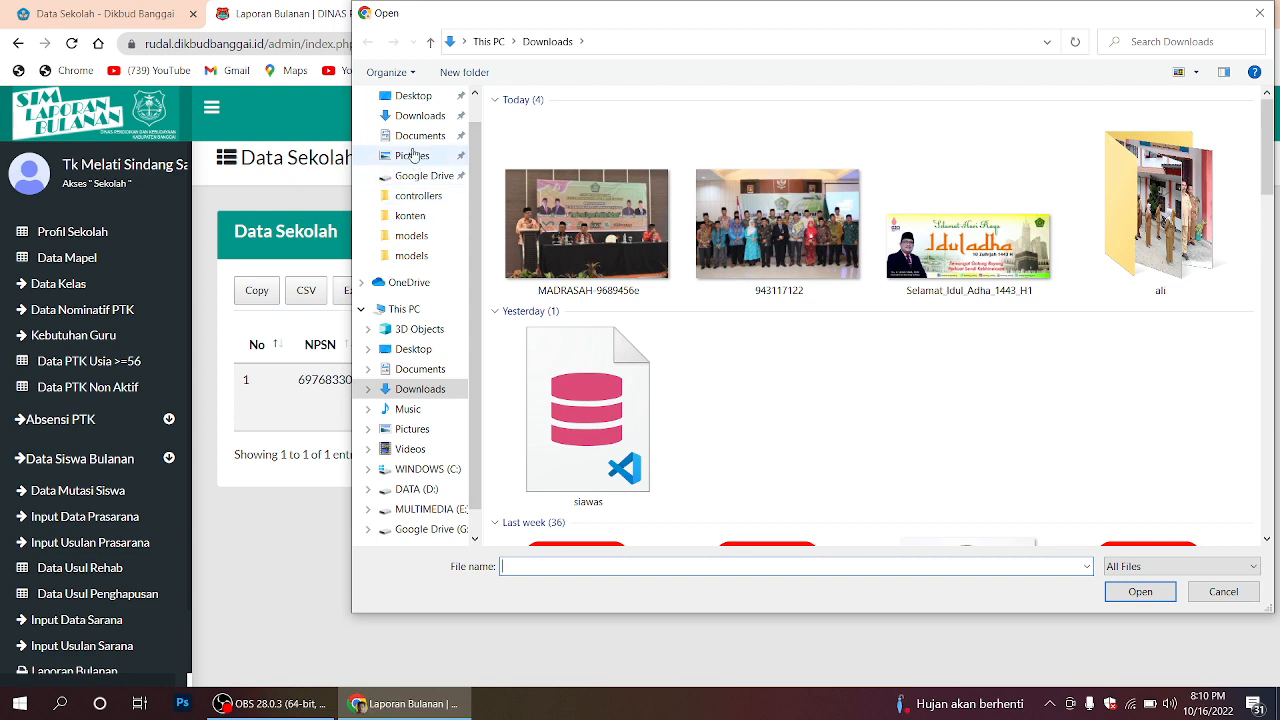
left_click(420, 135)
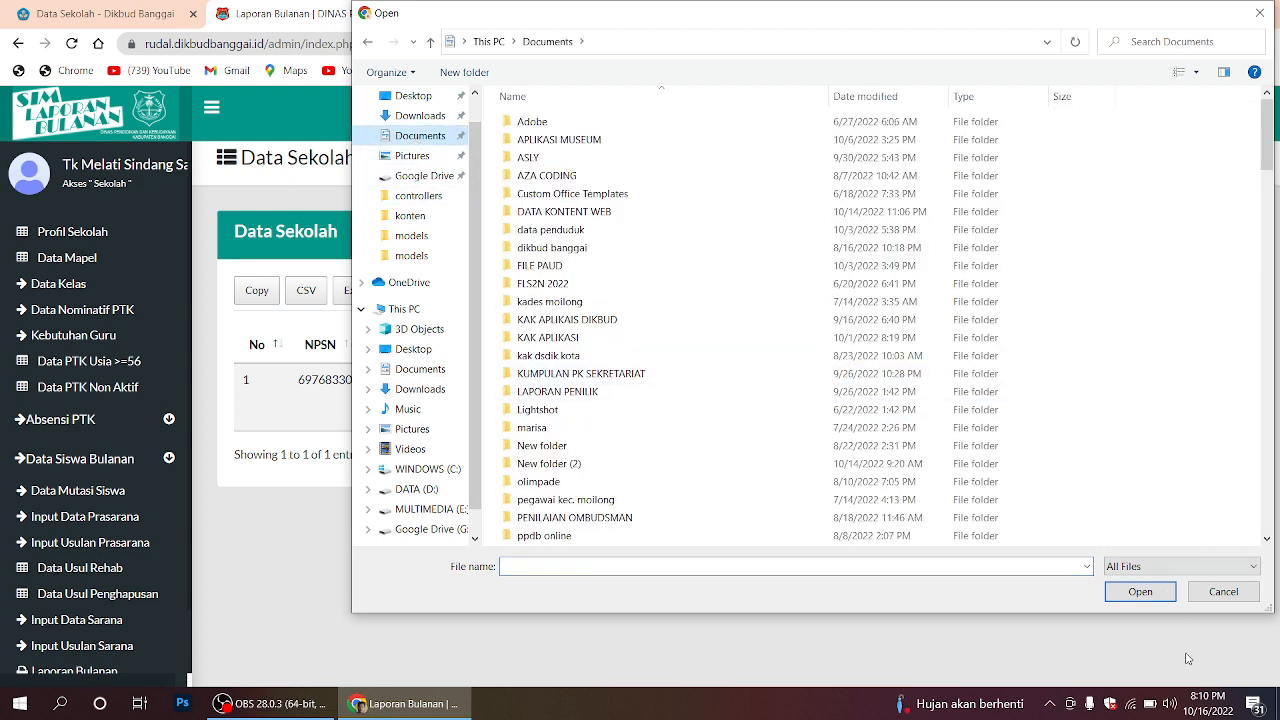
left_click(1224, 591)
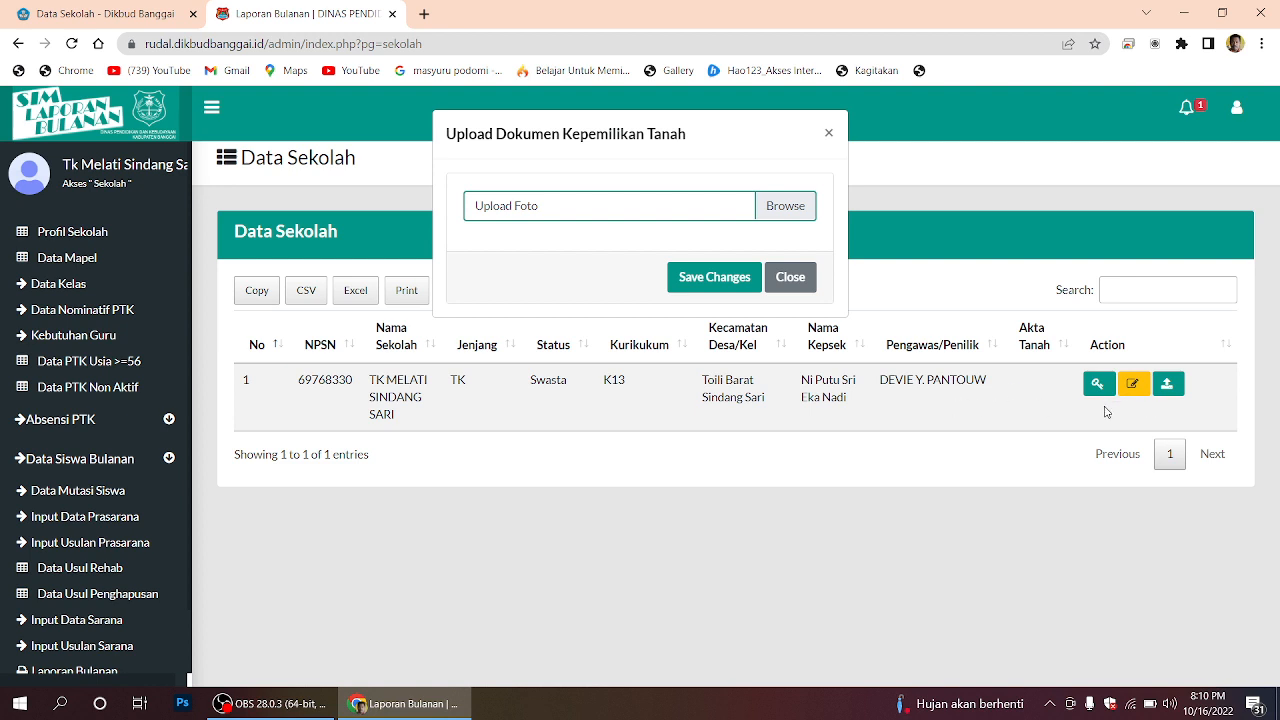
left_click(786, 287)
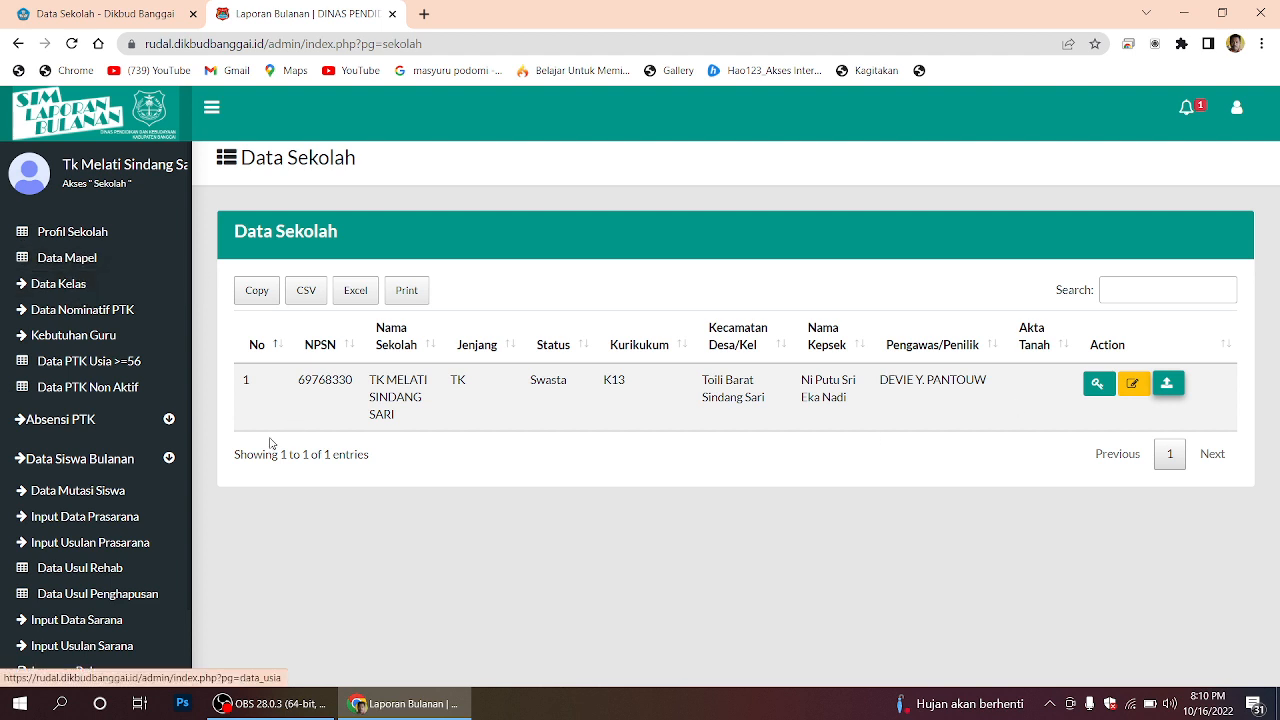
Step: Look over the subject list in Data Mapel and the class list in Data Kelas
left_click(69, 259)
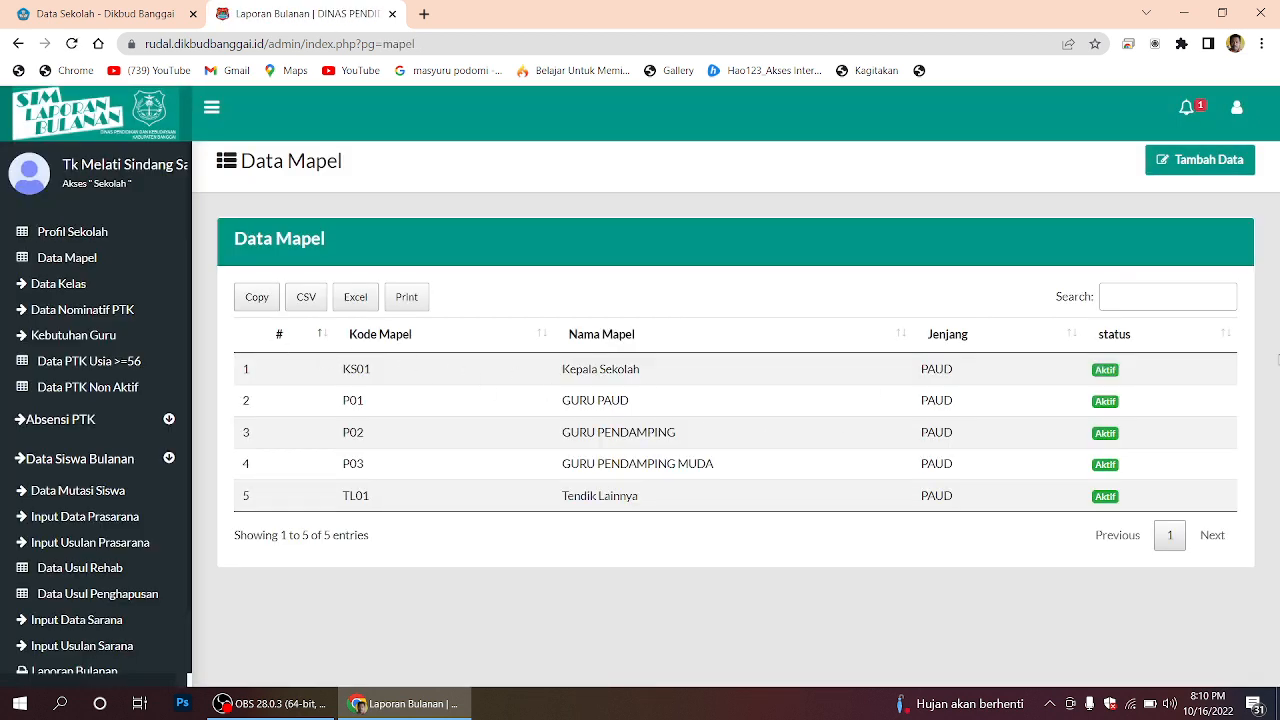
left_click(64, 289)
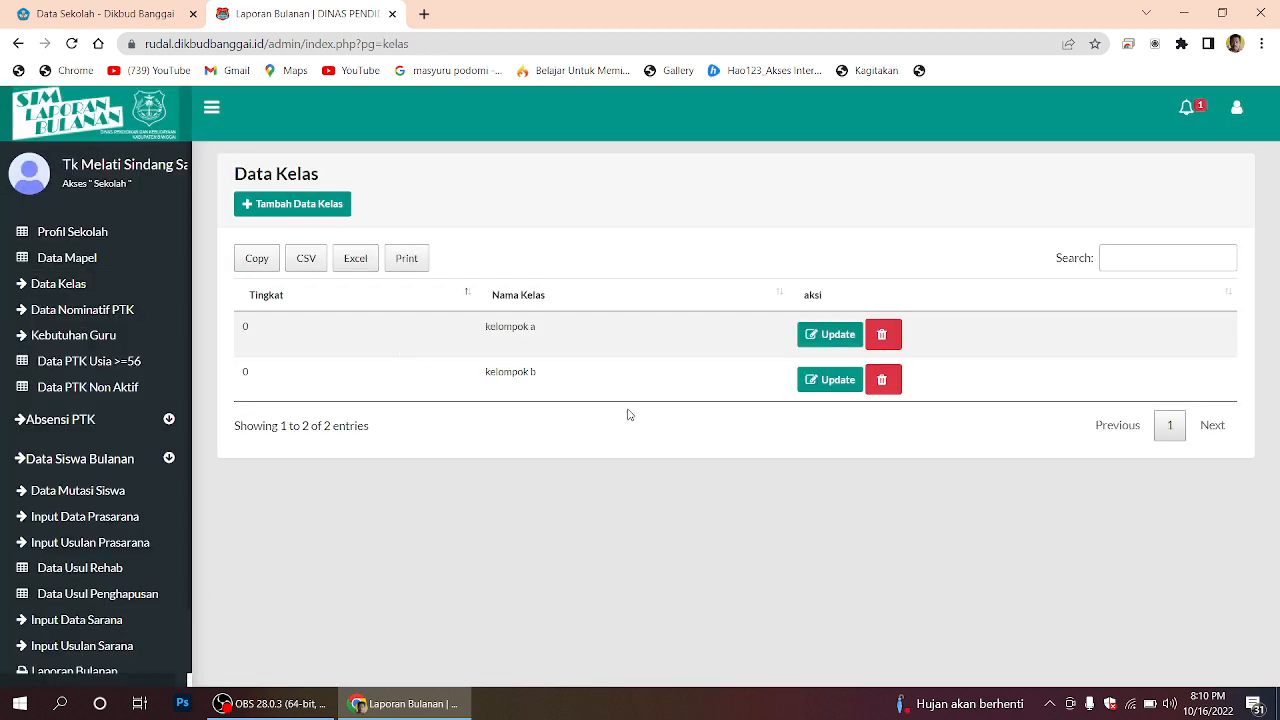
Step: Examine the Tambah Data Kelas form, trying PAUD as the Tingkat, and close it without creating a class
left_click(283, 207)
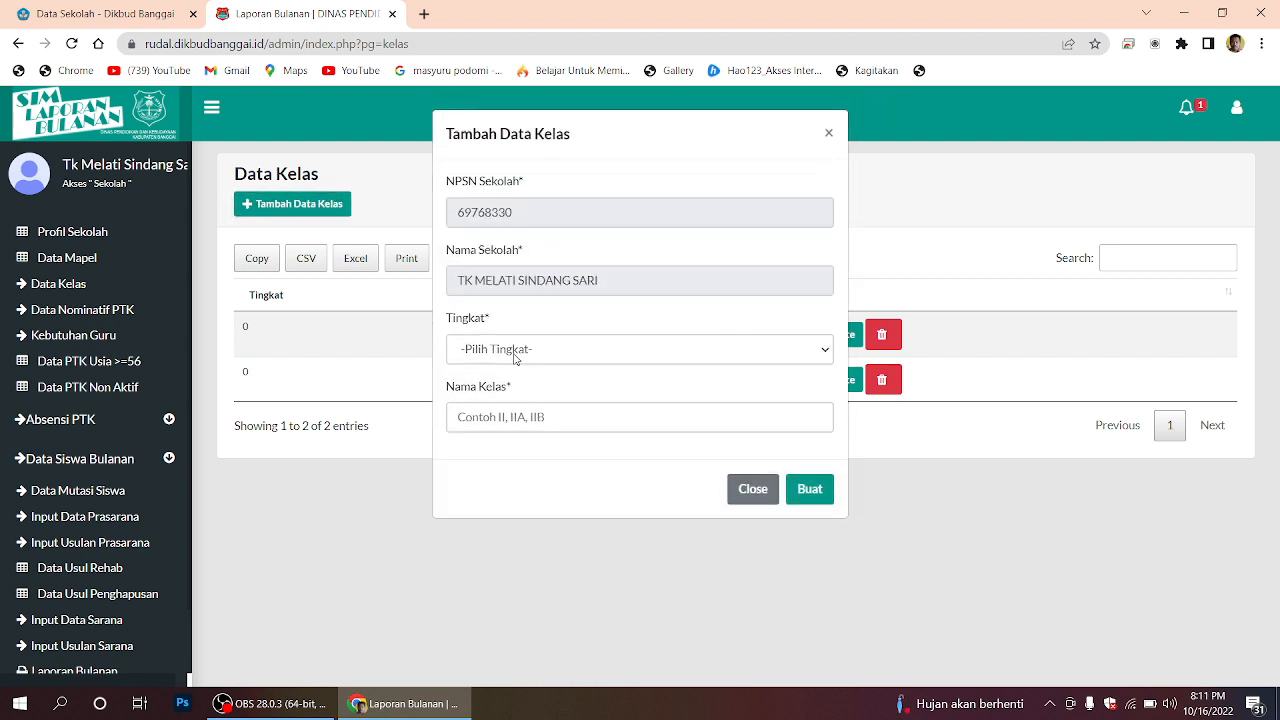
left_click(515, 352)
left_click(502, 389)
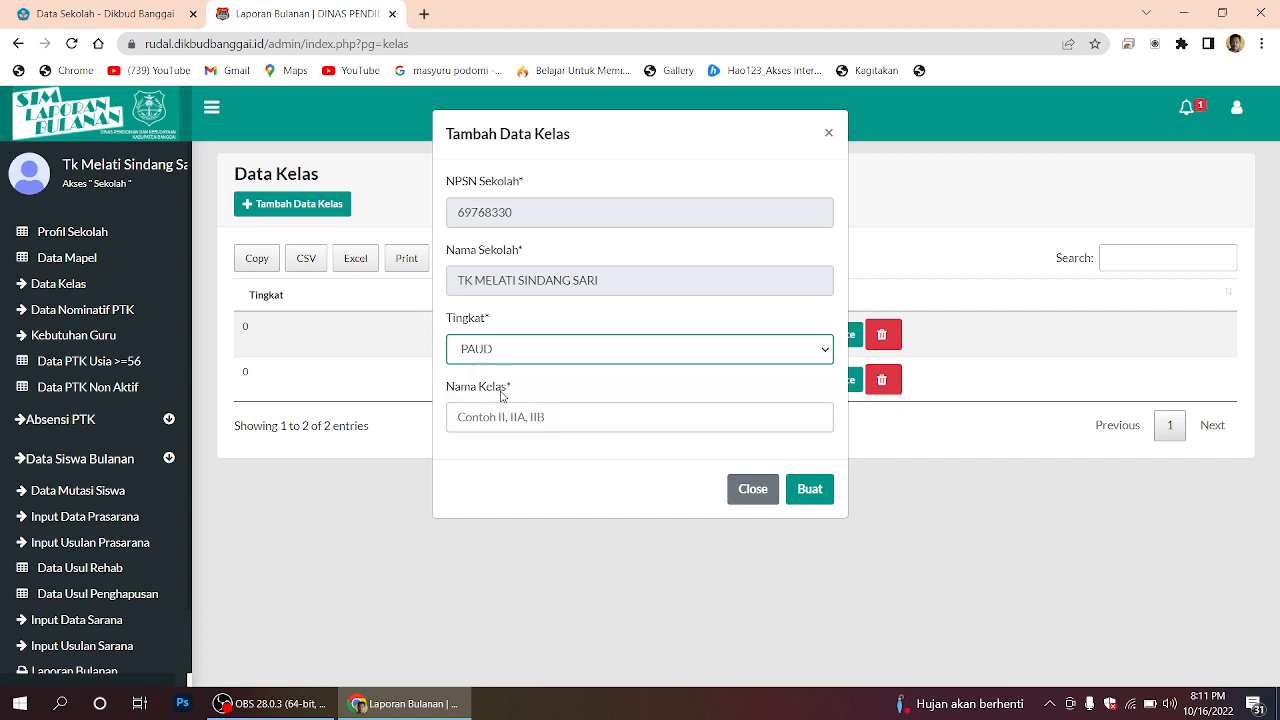
left_click(504, 423)
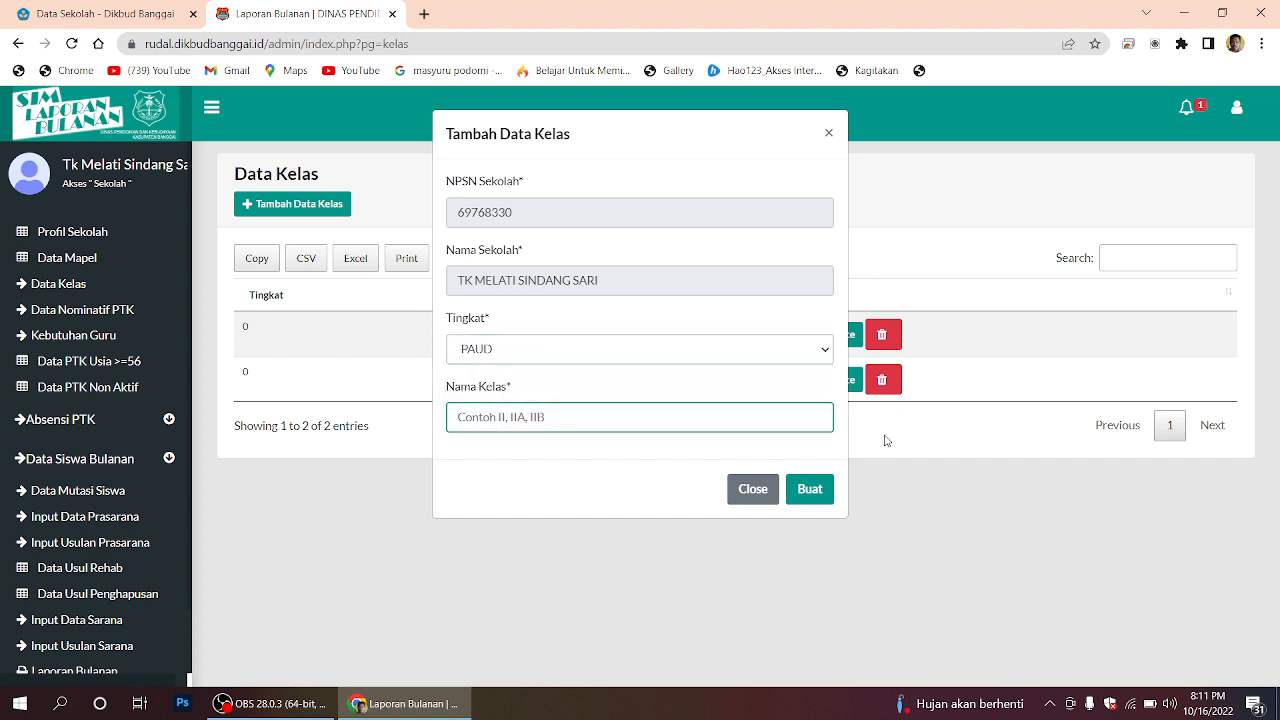
left_click(750, 491)
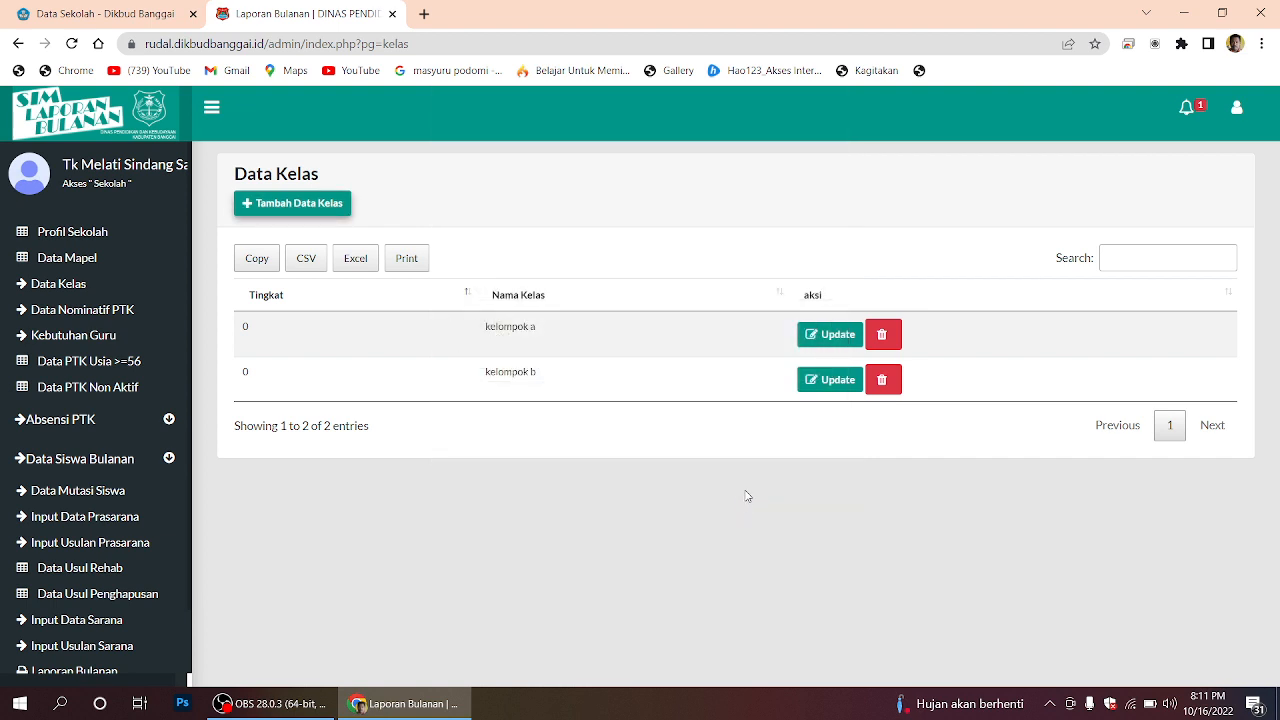
left_click(290, 208)
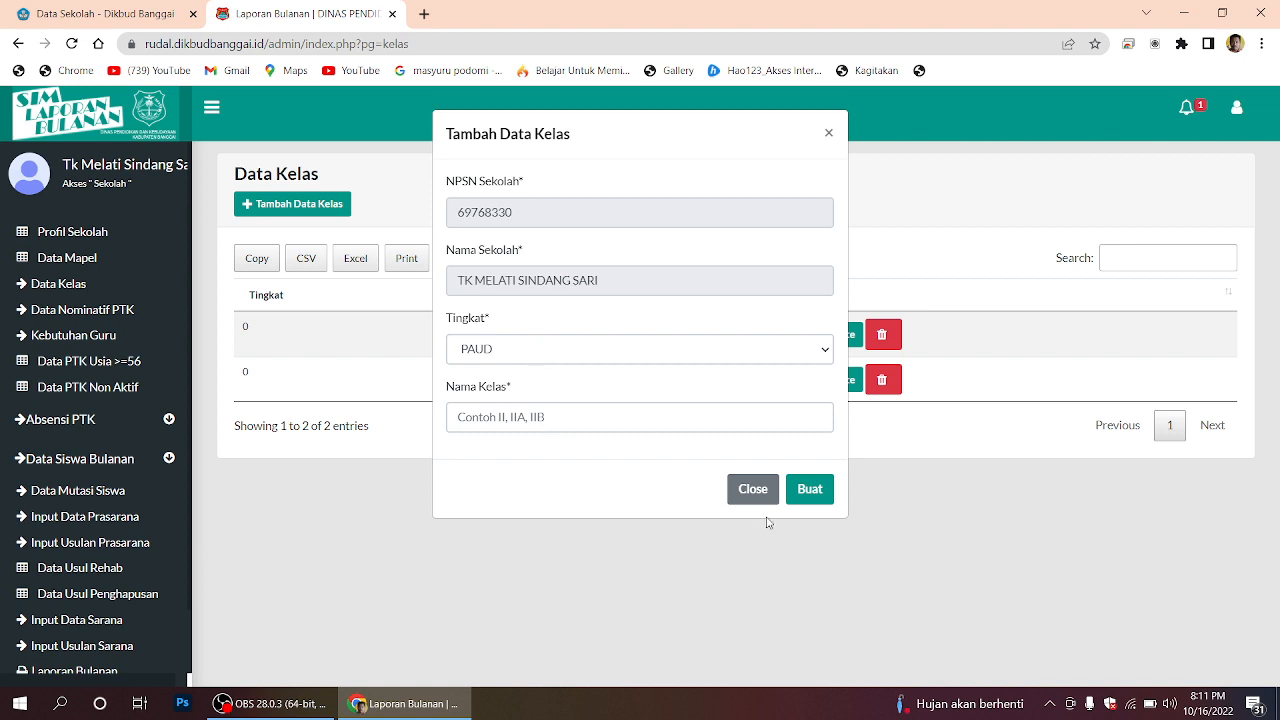
left_click(752, 488)
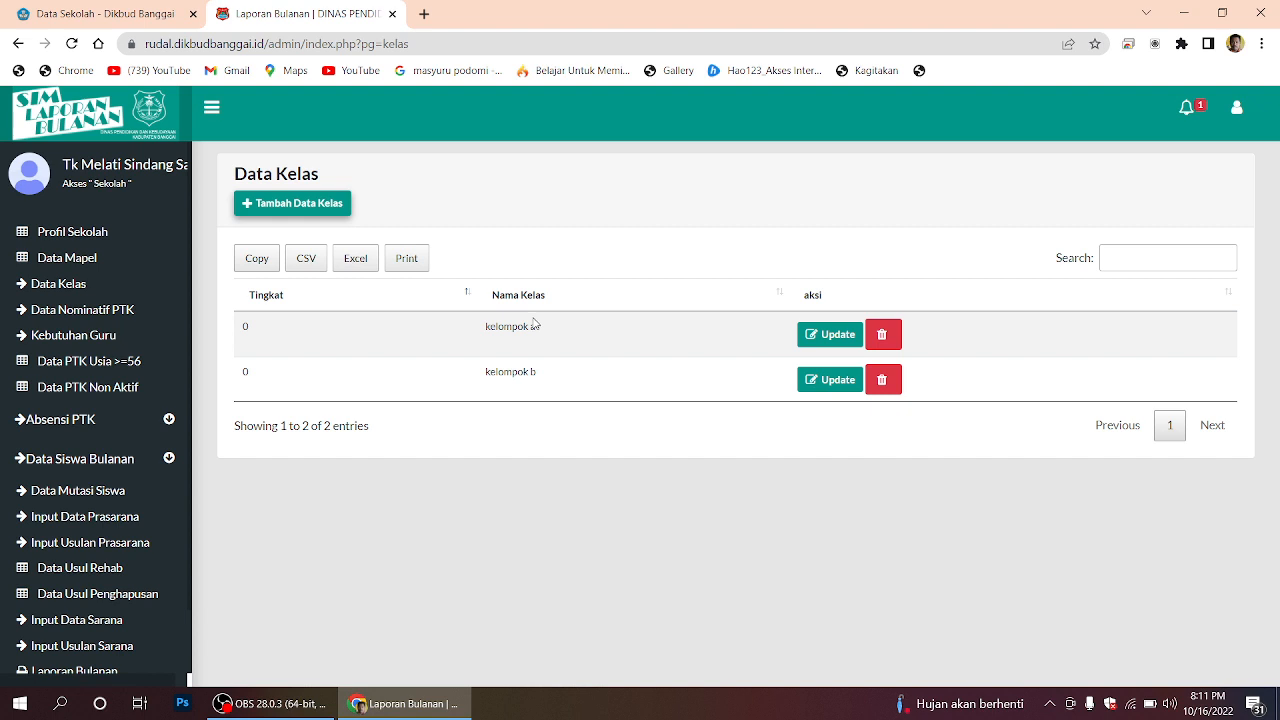
Step: Open the Tambah Data GTK form from Data Nominatif PTK and look over its name, NIP, birthplace and birth date fields
left_click(77, 314)
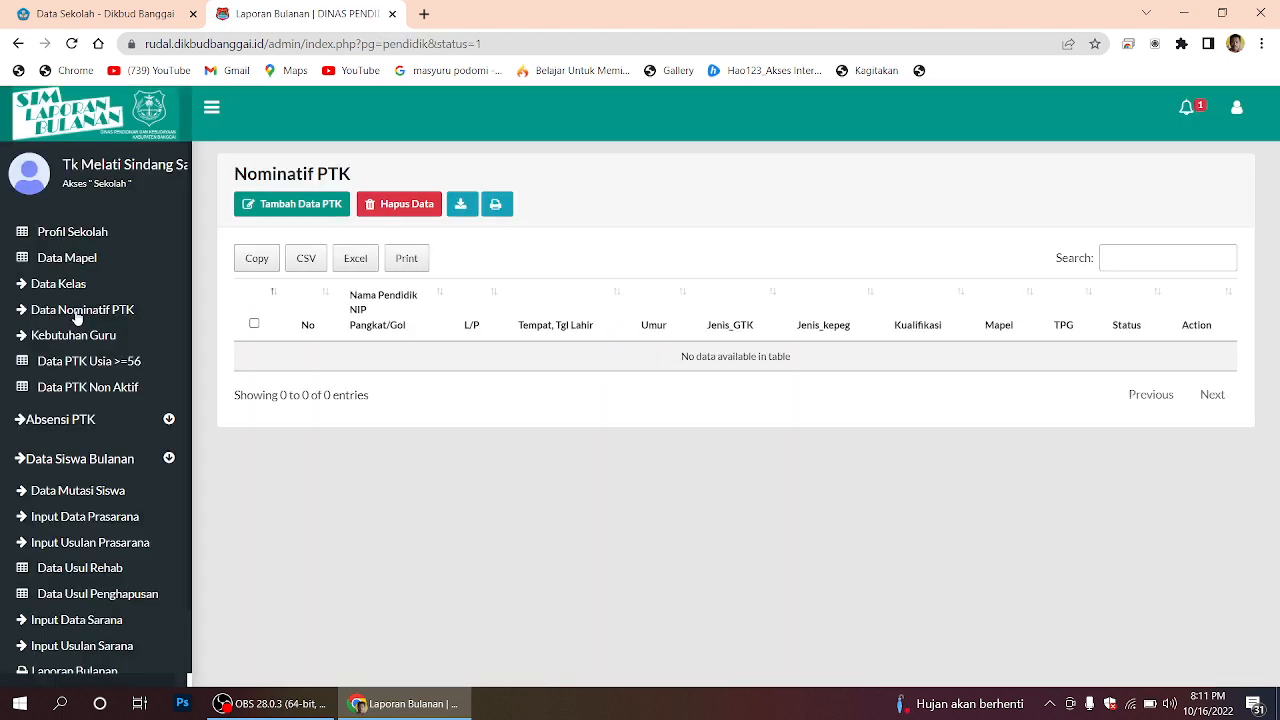
left_click(297, 209)
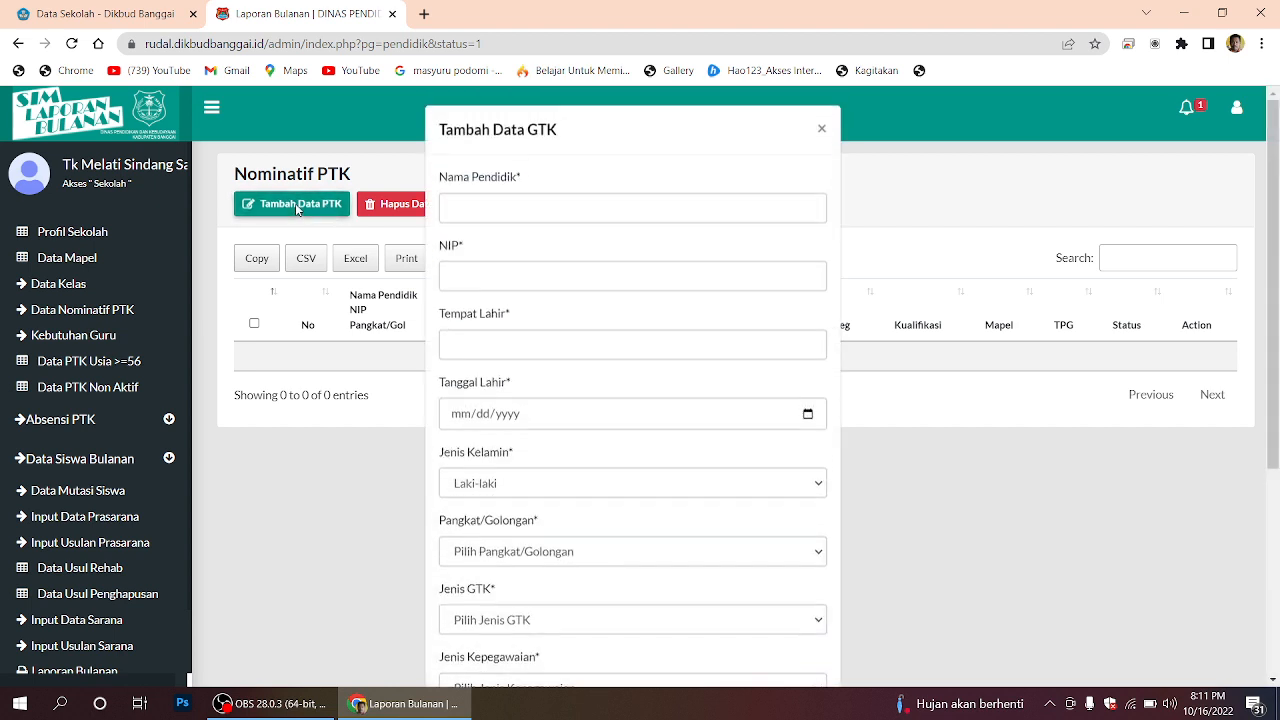
left_click(485, 216)
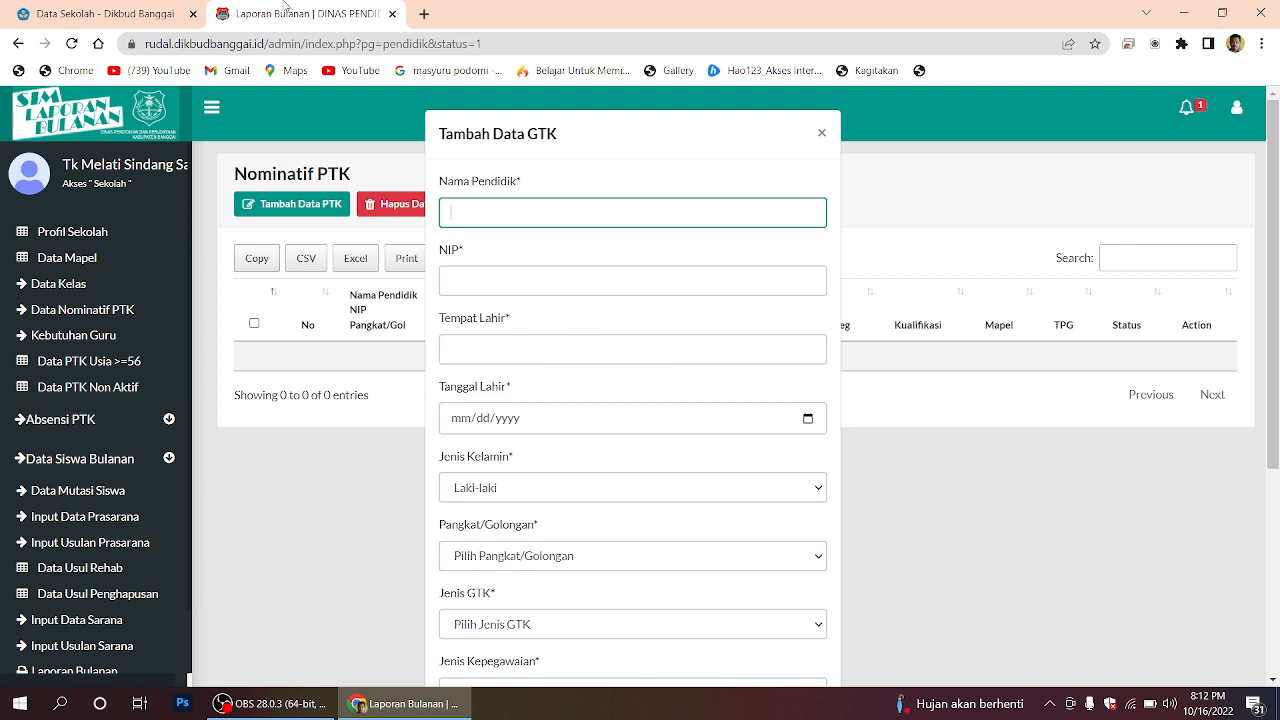
left_click(451, 279)
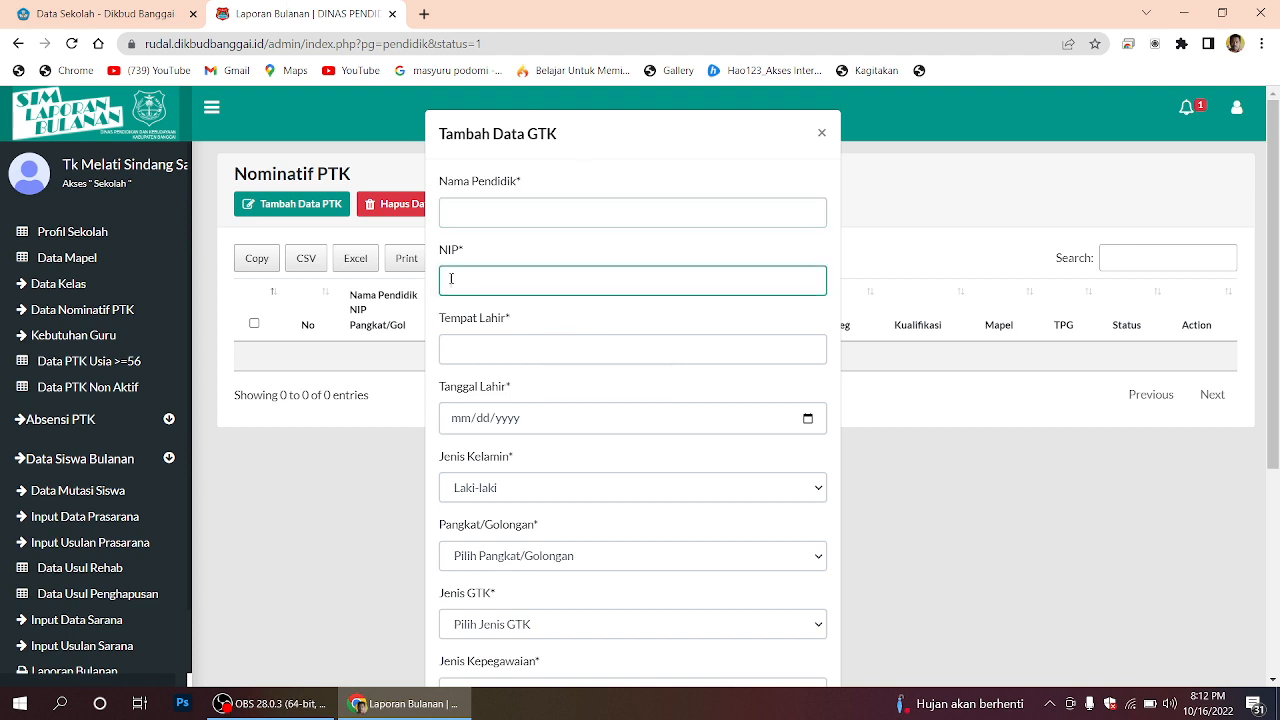
left_click(505, 348)
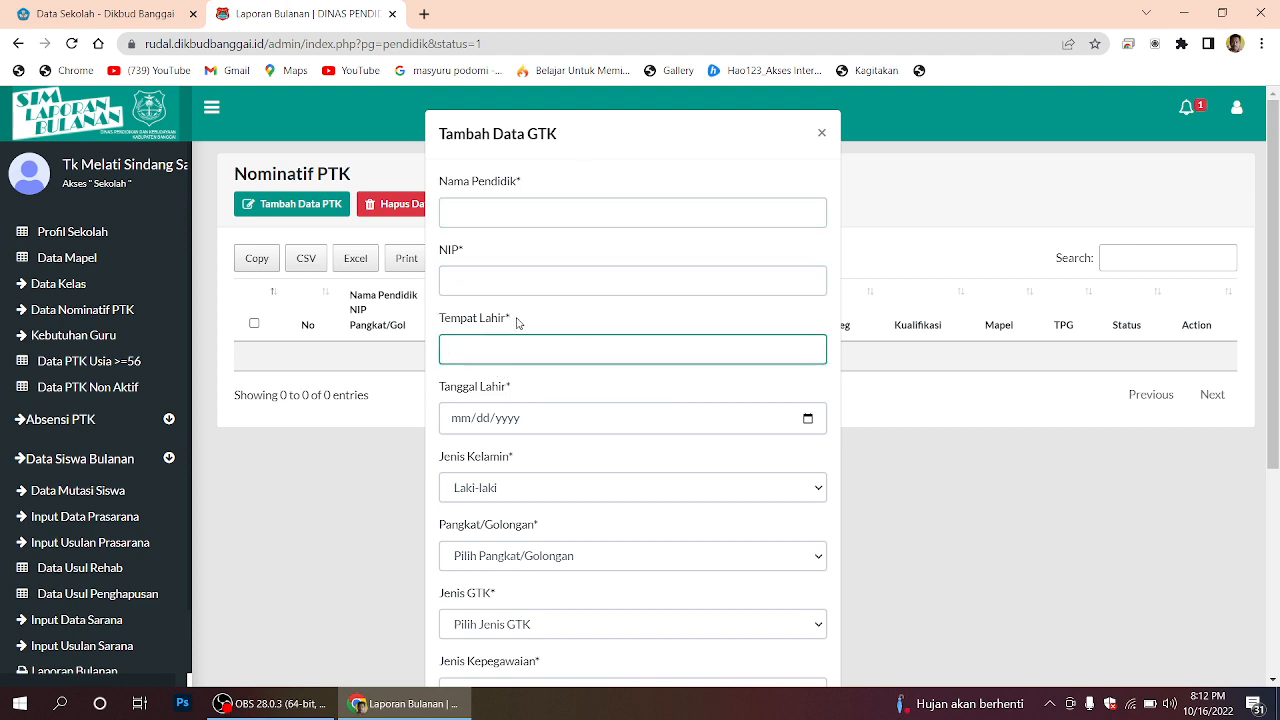
scroll(520, 320, "down", 2)
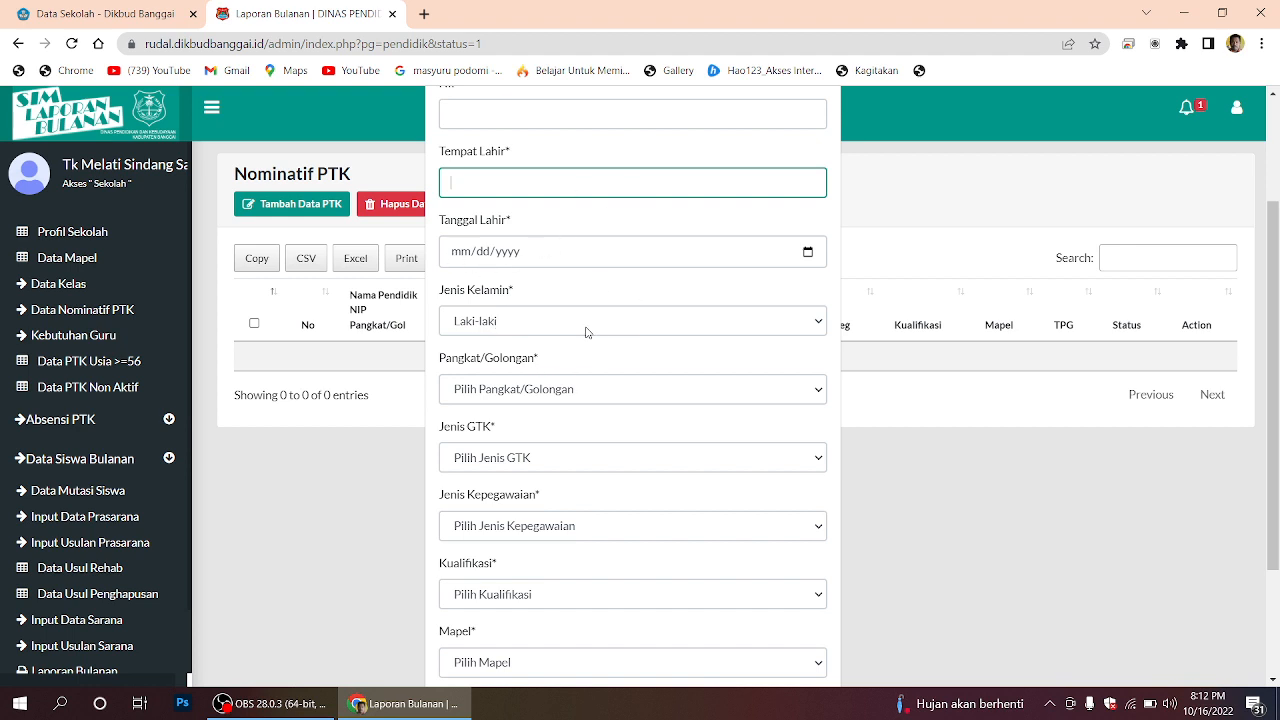
left_click(460, 258)
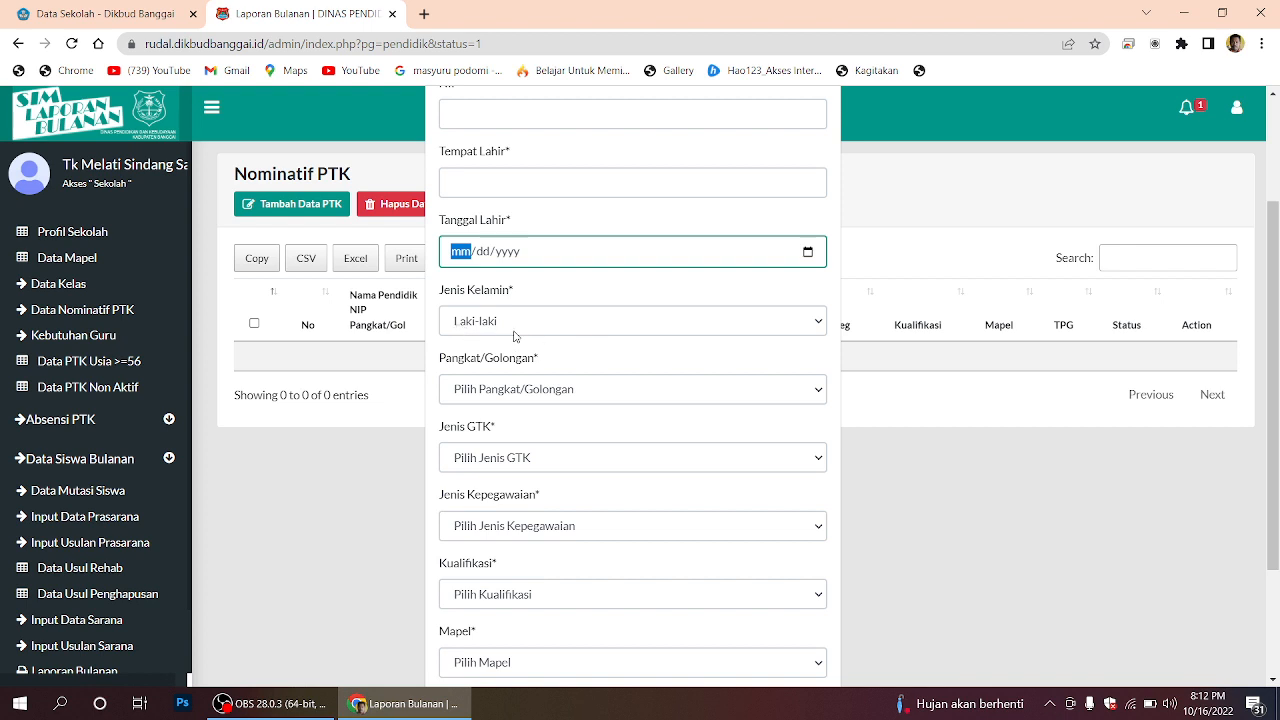
Step: Try Non PNS and Pembina Utama / IV e as the Pangkat/Golongan in the Tambah Data GTK form
left_click(501, 395)
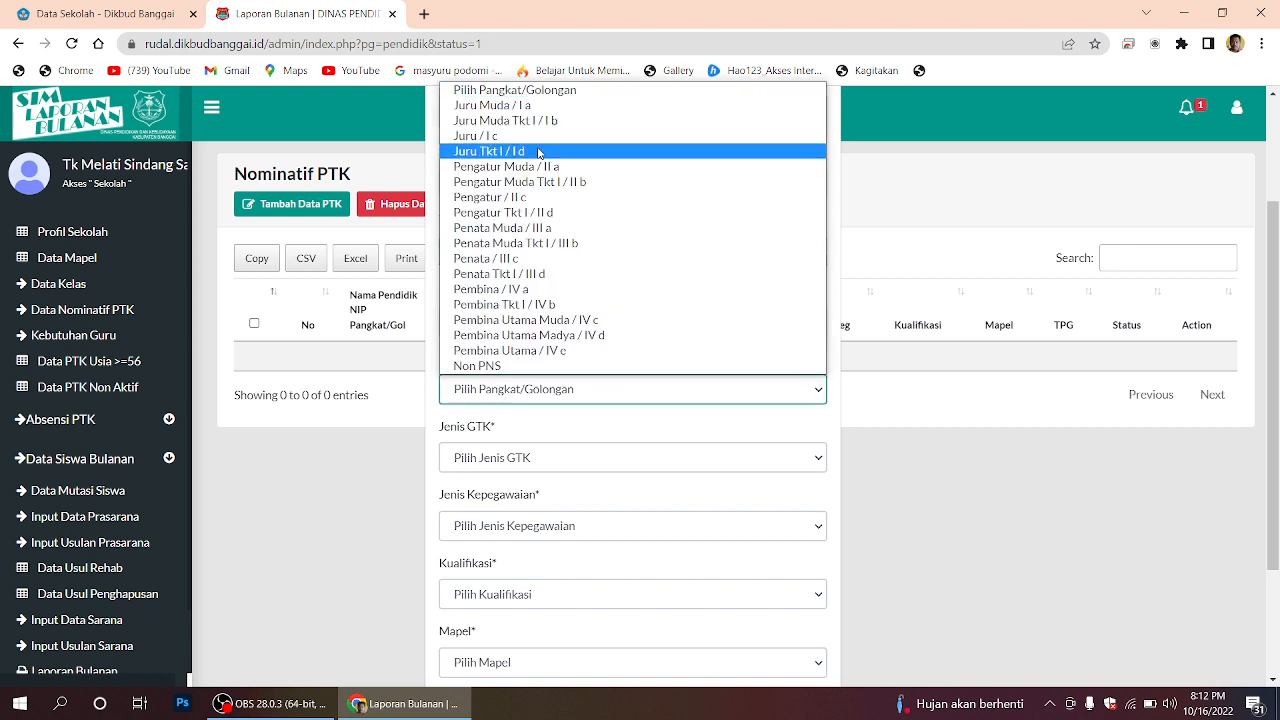
left_click(523, 367)
left_click(515, 390)
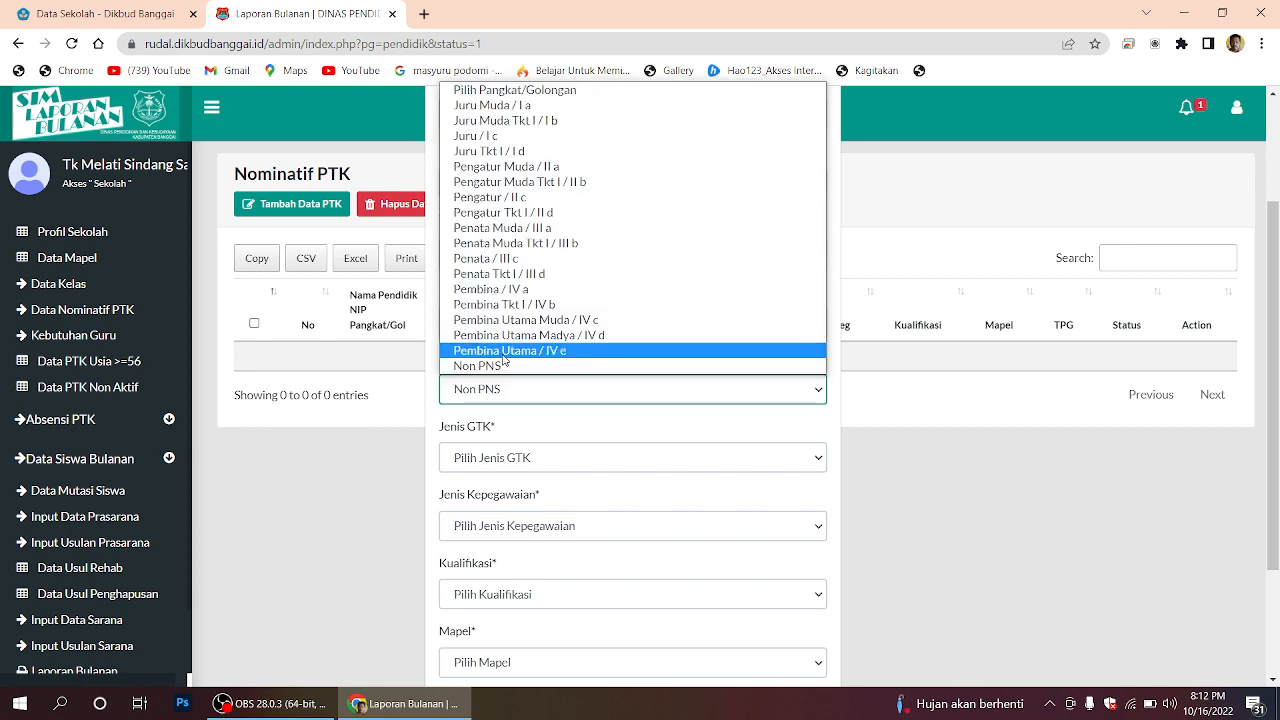
left_click(504, 355)
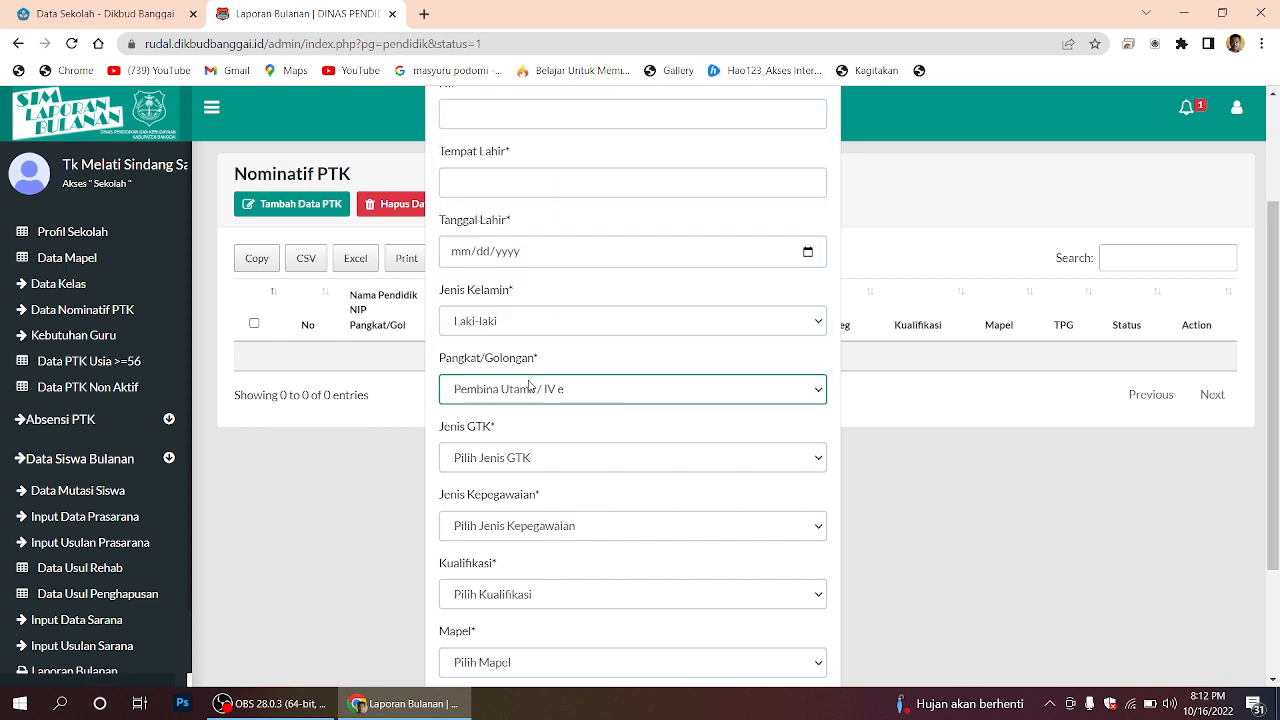
Step: Look over the Jenis GTK and Kualifikasi options in the Tambah Data GTK form and close it without saving
left_click(526, 466)
scroll(527, 471, "down", 1)
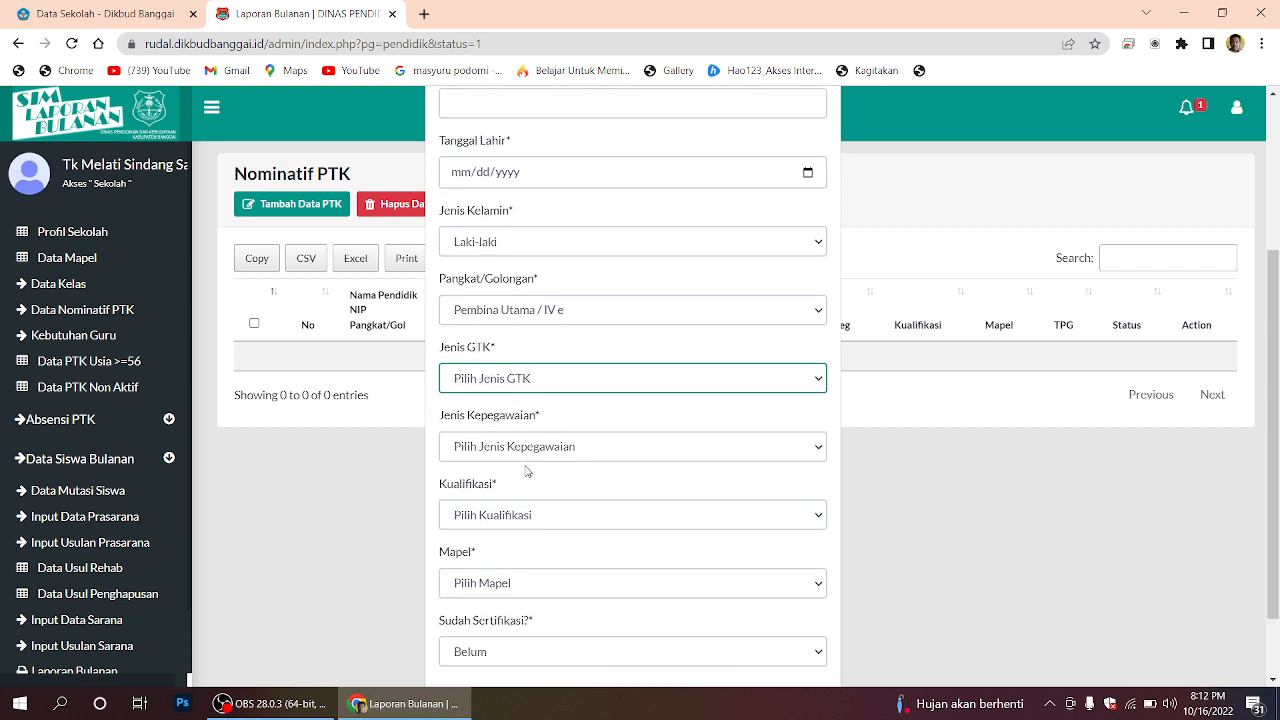
left_click(486, 377)
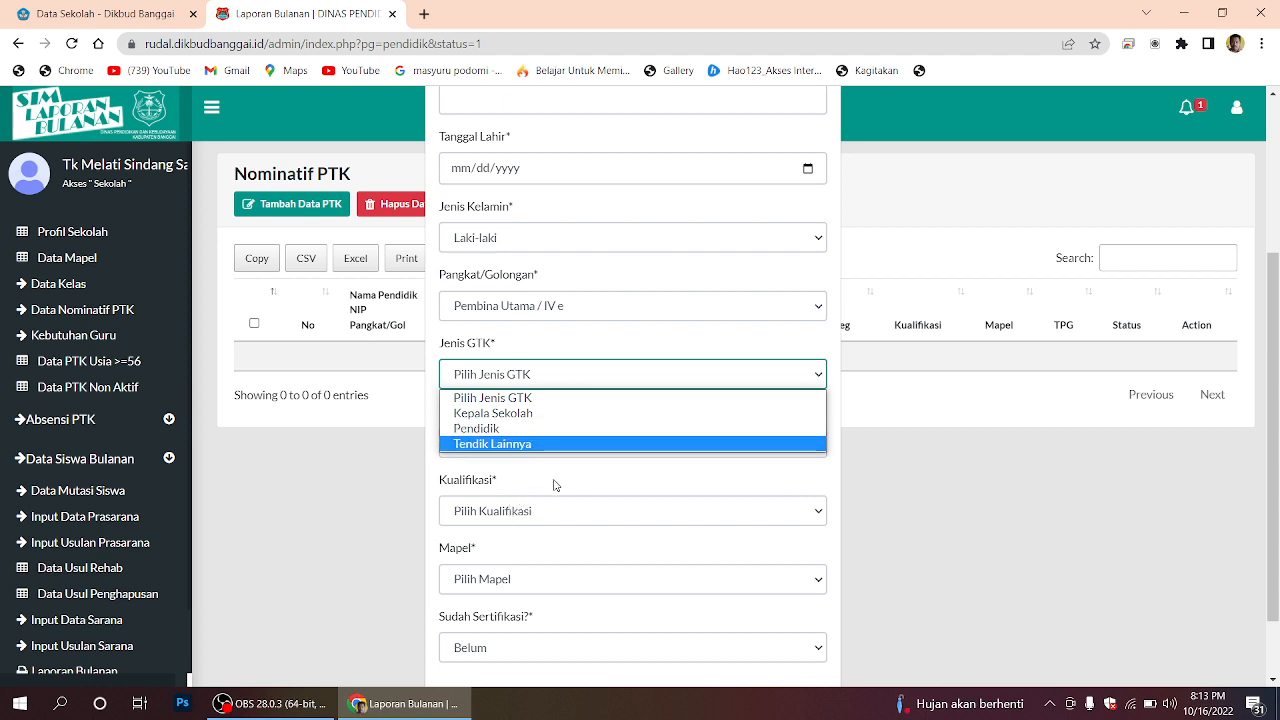
left_click(555, 485)
left_click(536, 508)
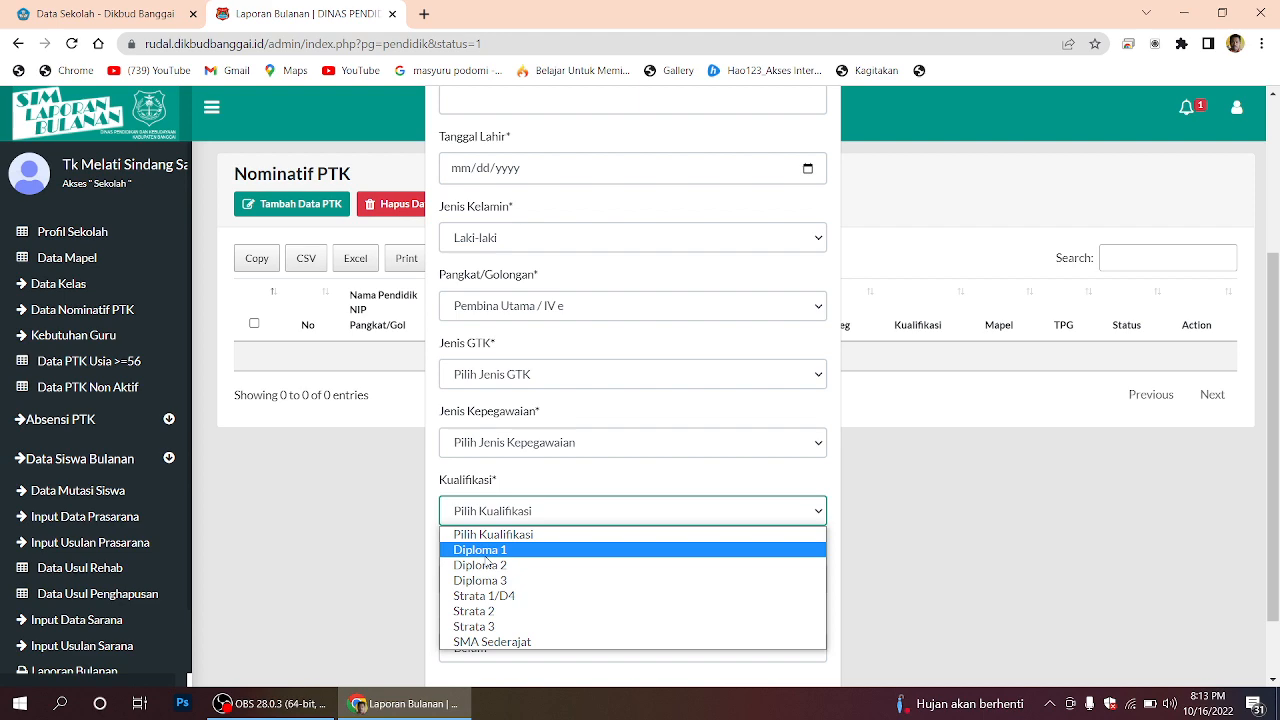
left_click(899, 521)
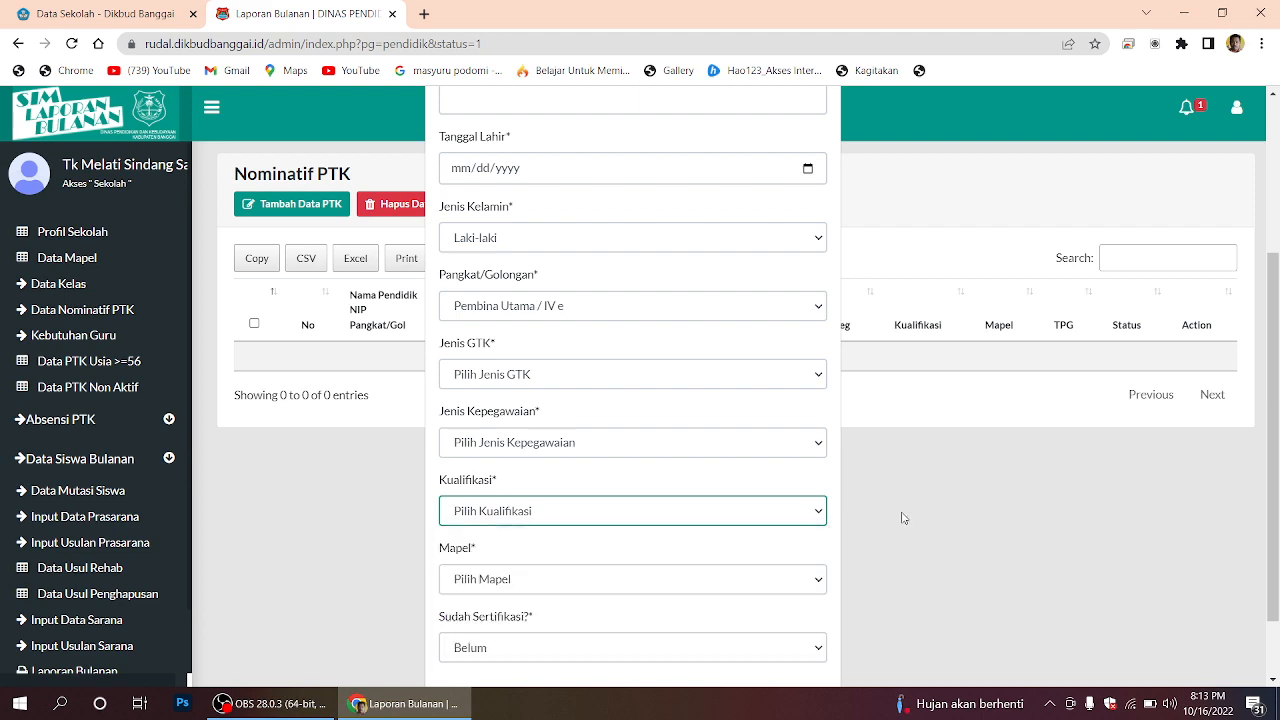
left_click(903, 517)
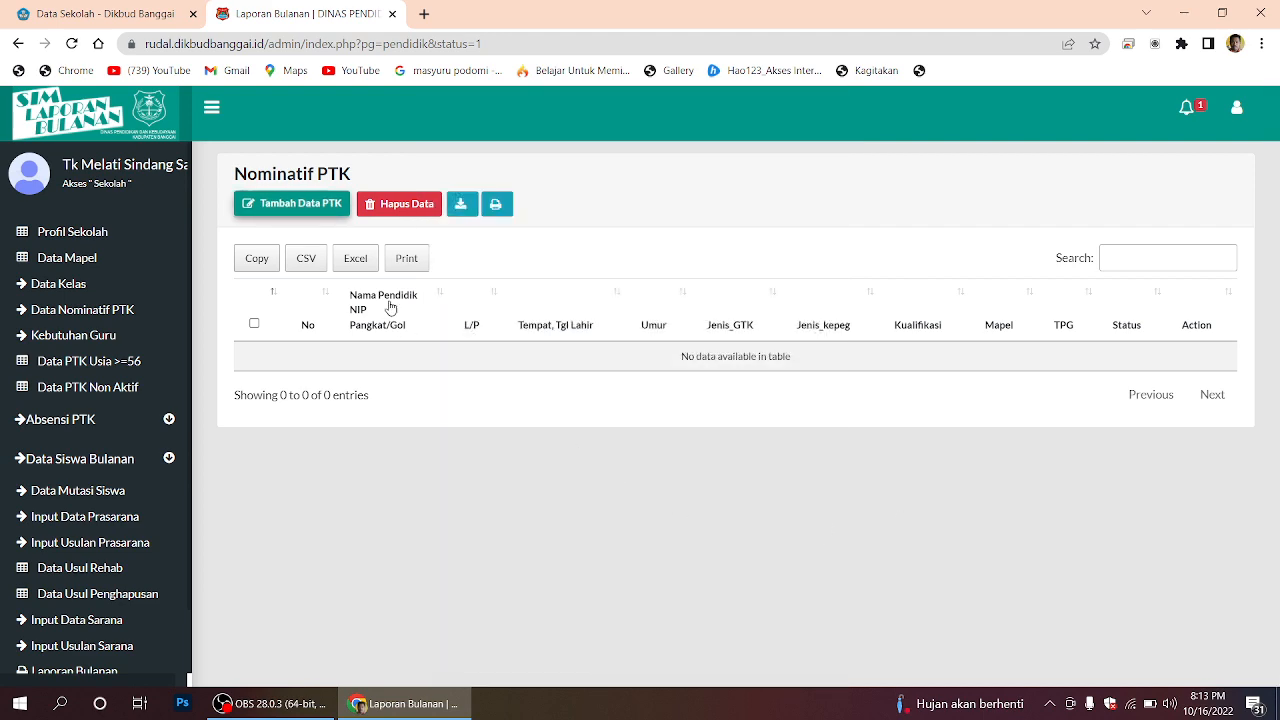
Step: Reopen the Tambah Data GTK form, examine the Mapel options, and close the form again without choosing one
left_click(287, 204)
scroll(521, 533, "down", 3)
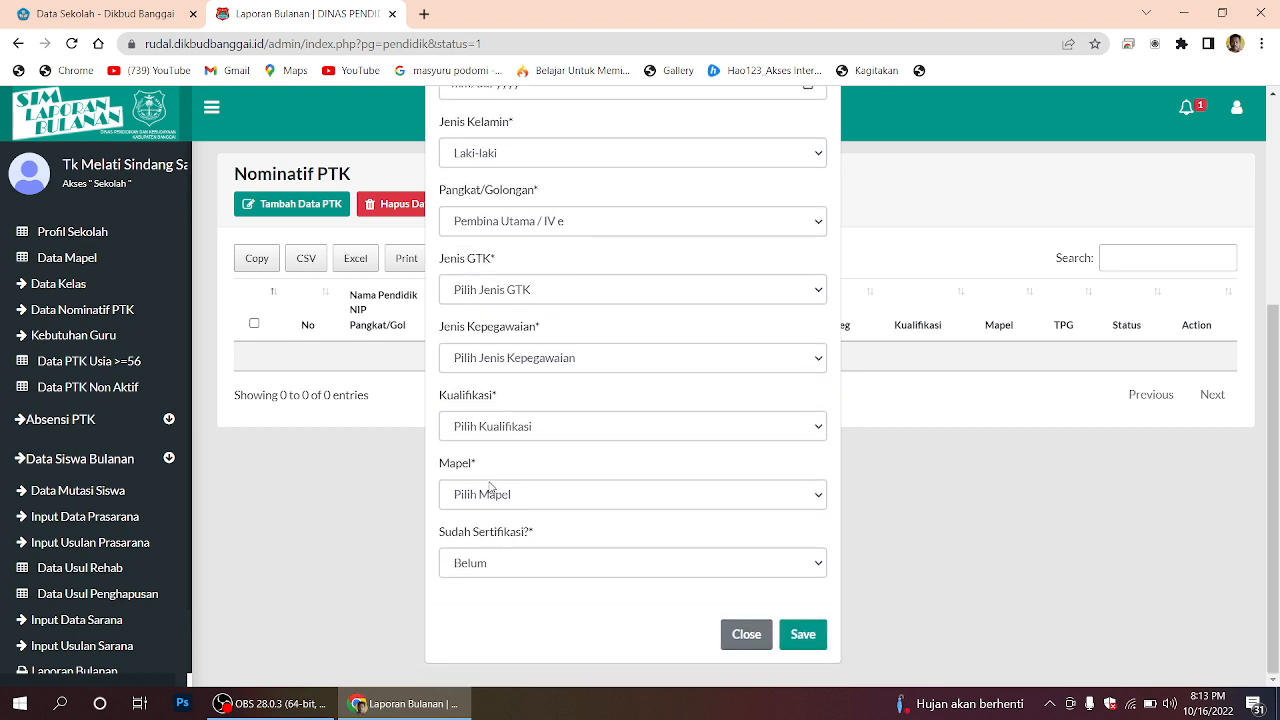
left_click(490, 494)
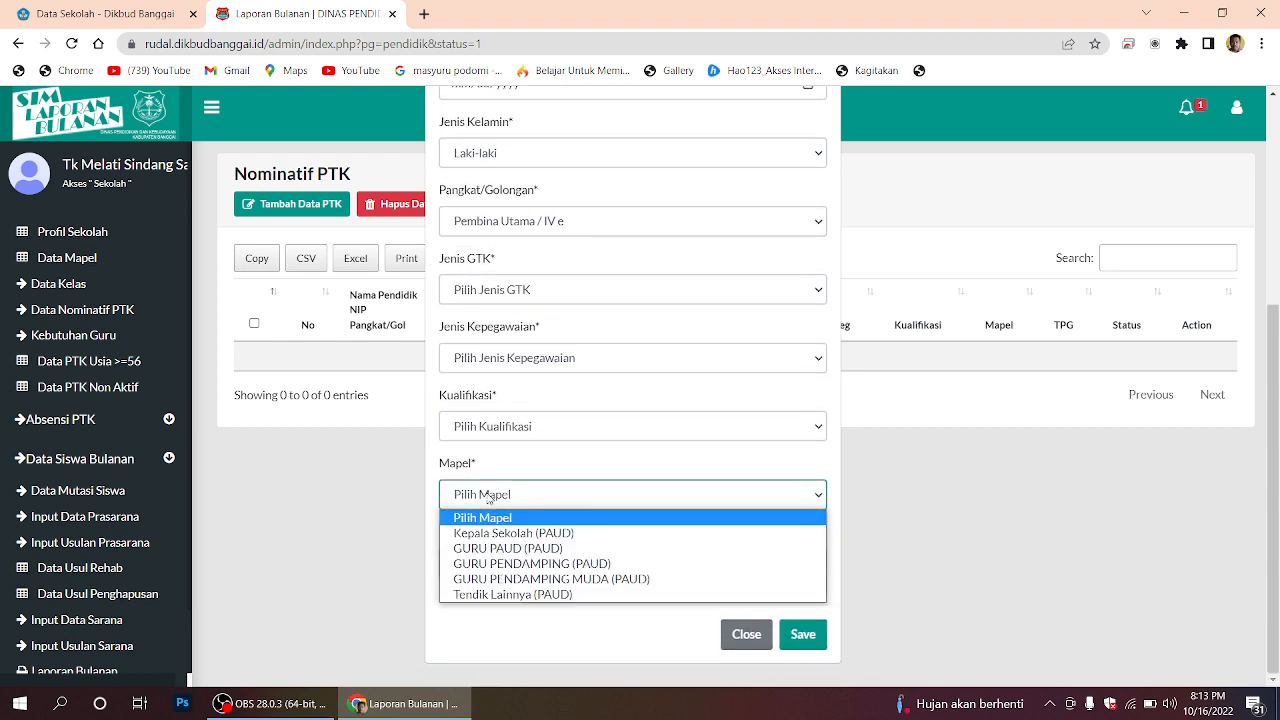
left_click(489, 494)
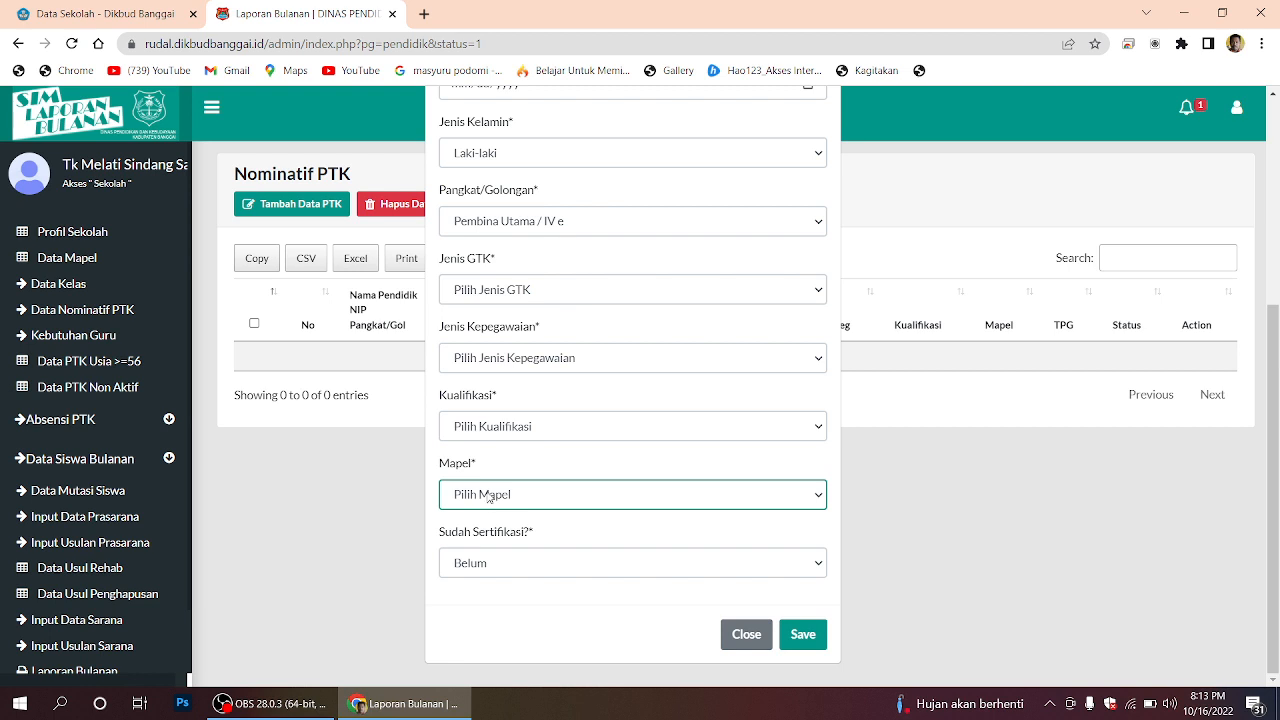
left_click(490, 496)
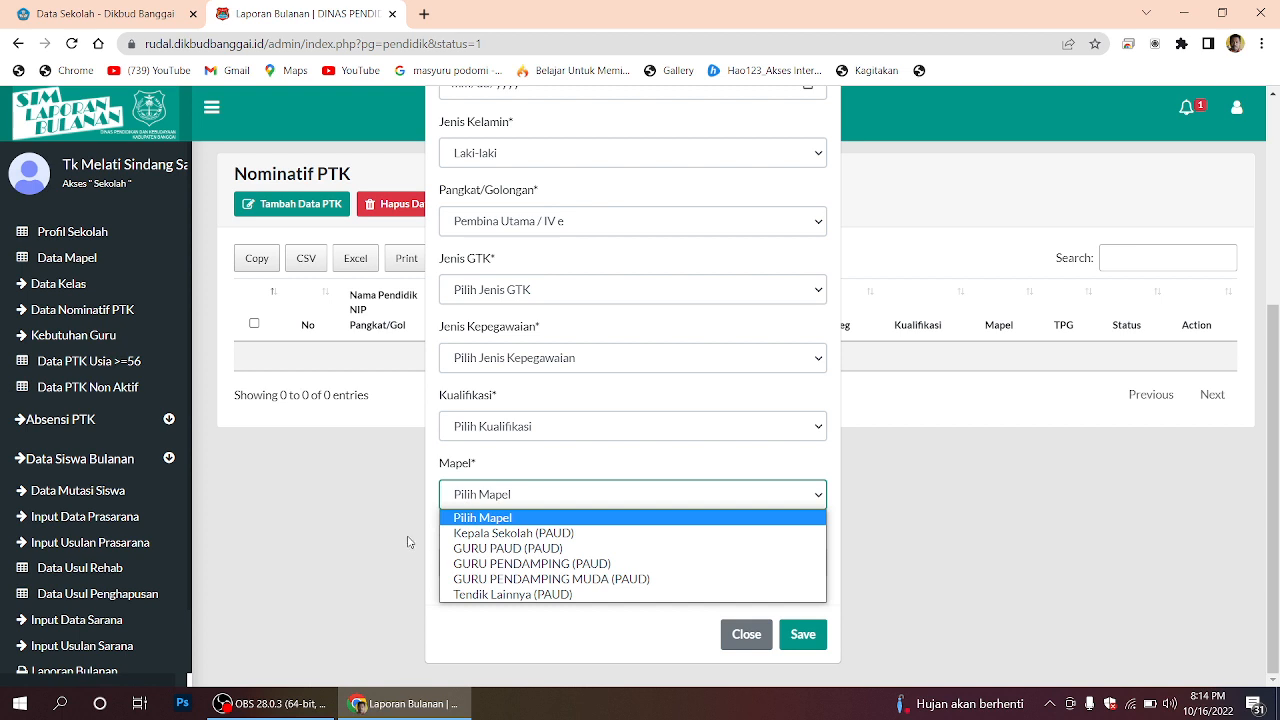
left_click(272, 543)
left_click(272, 543)
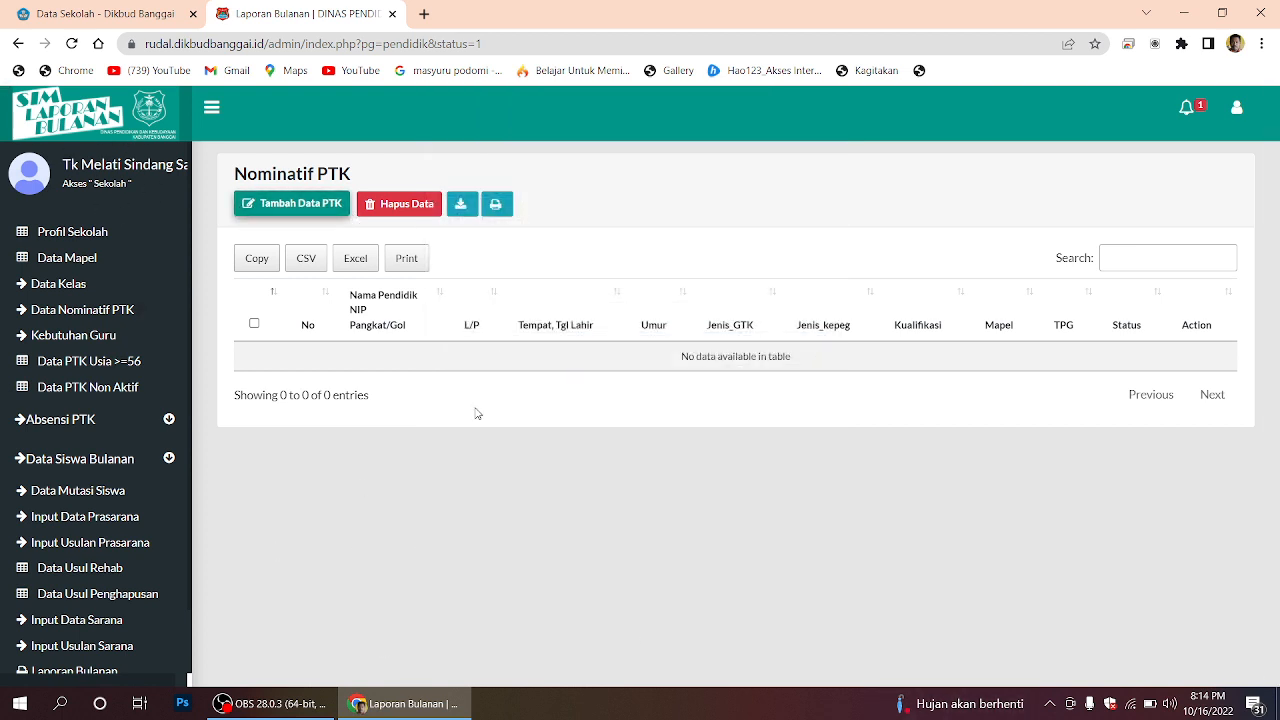
left_click(280, 204)
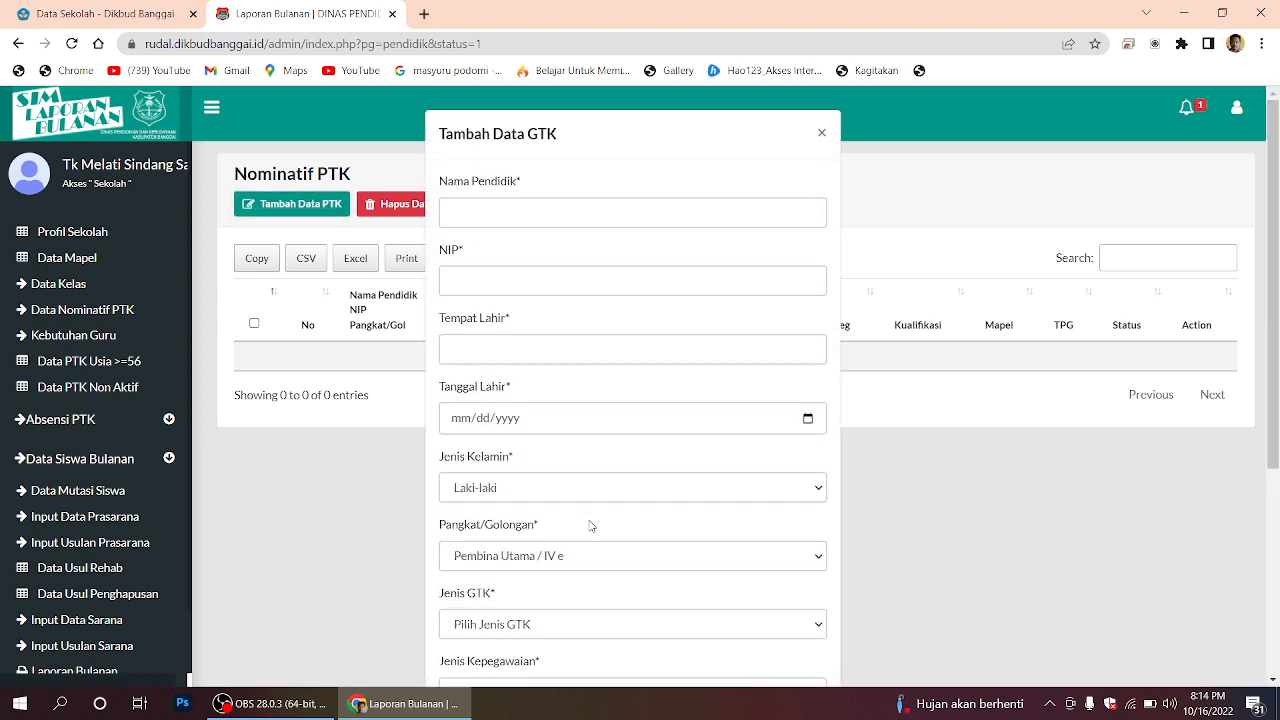
scroll(590, 523, "down", 3)
scroll(517, 566, "down", 1)
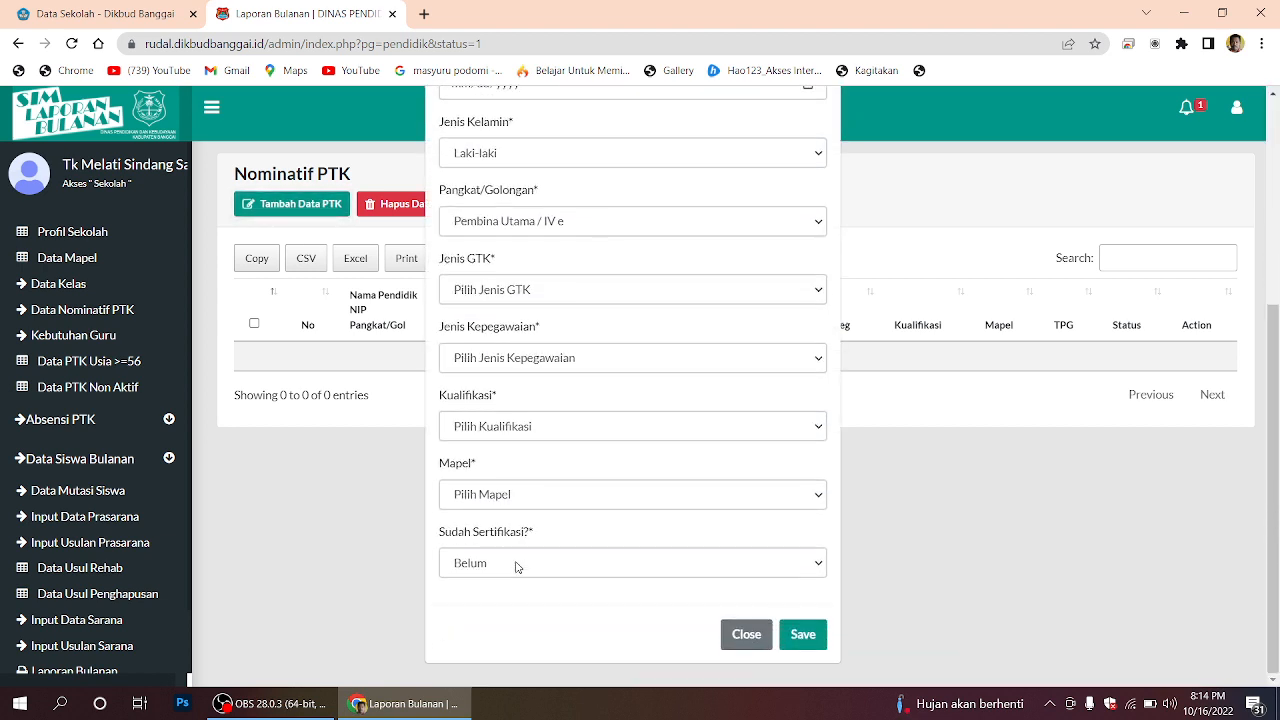
left_click(488, 500)
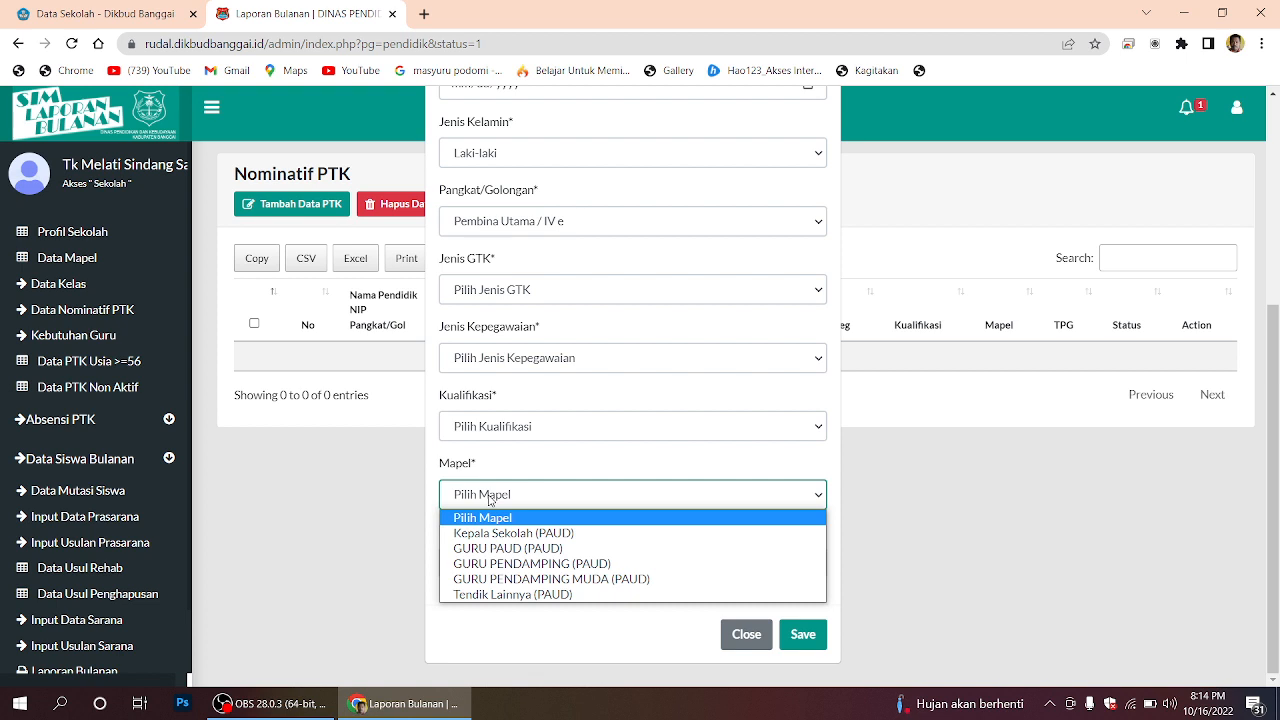
left_click(280, 529)
left_click(280, 529)
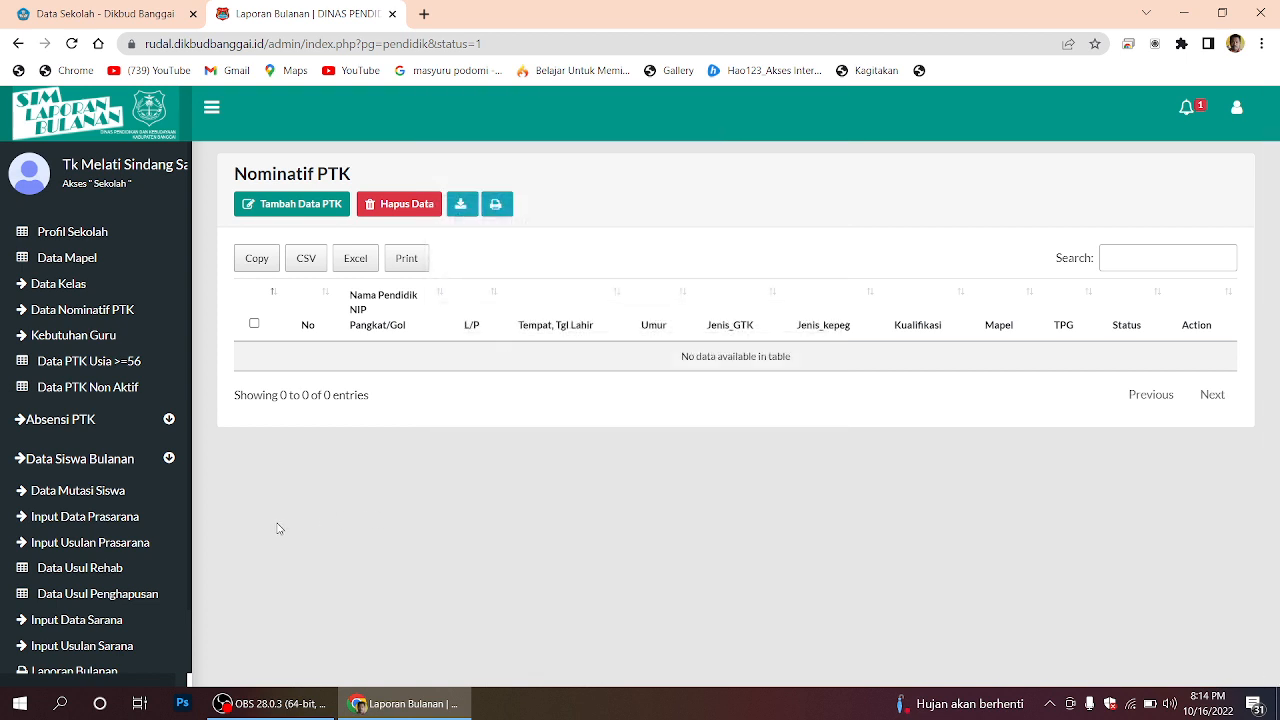
Step: Try Sudah for Sudah Sertifikasi? in the Tambah Data GTK form and close the form without saving
left_click(283, 204)
scroll(530, 408, "down", 4)
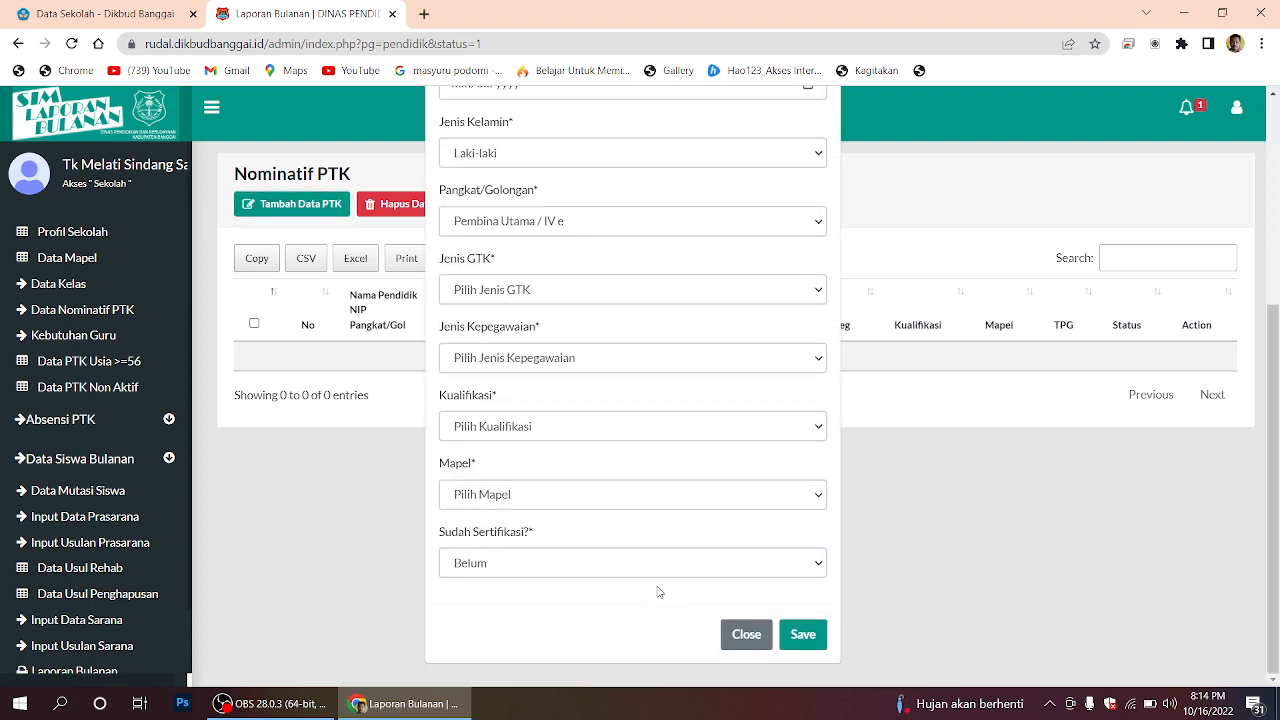
left_click(470, 567)
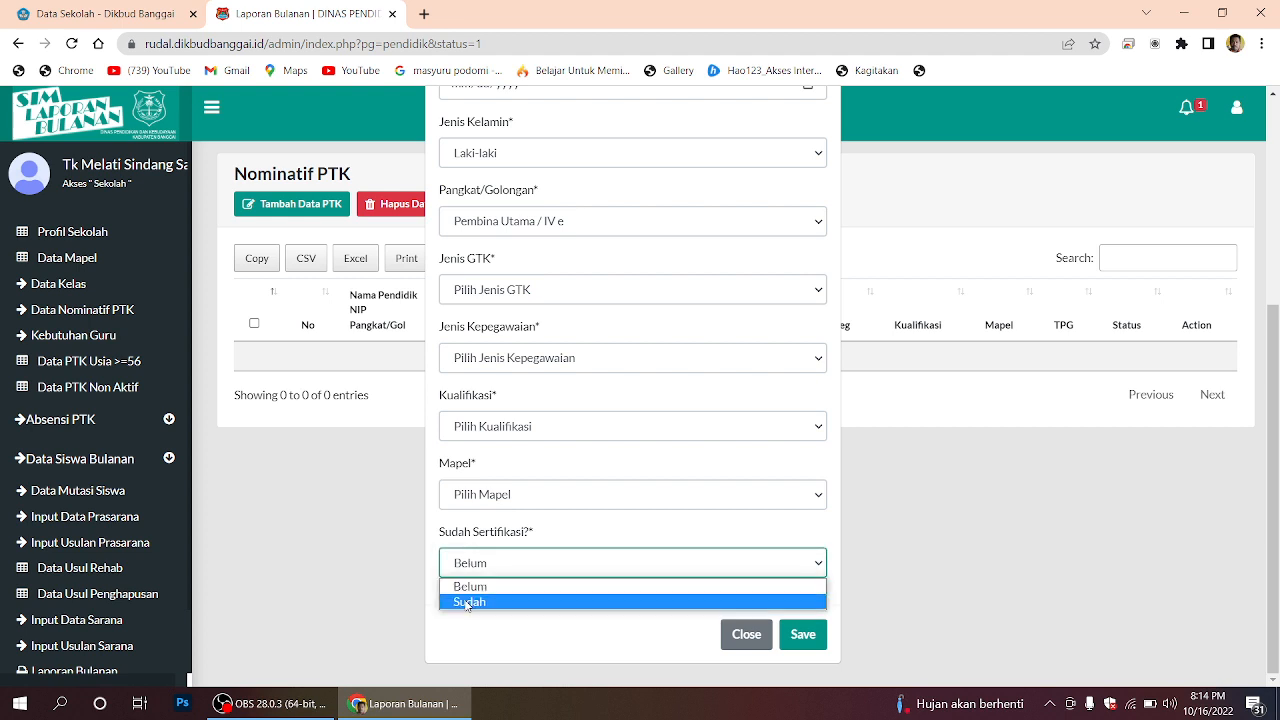
left_click(468, 604)
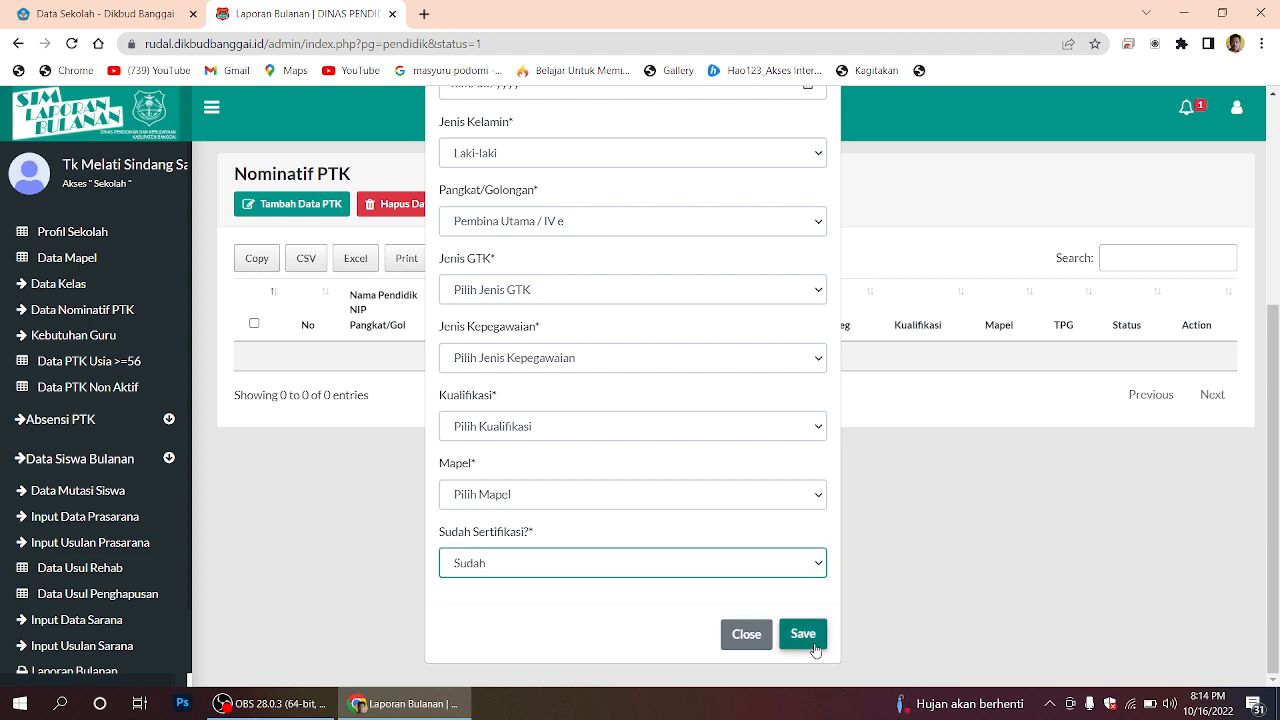
left_click(277, 555)
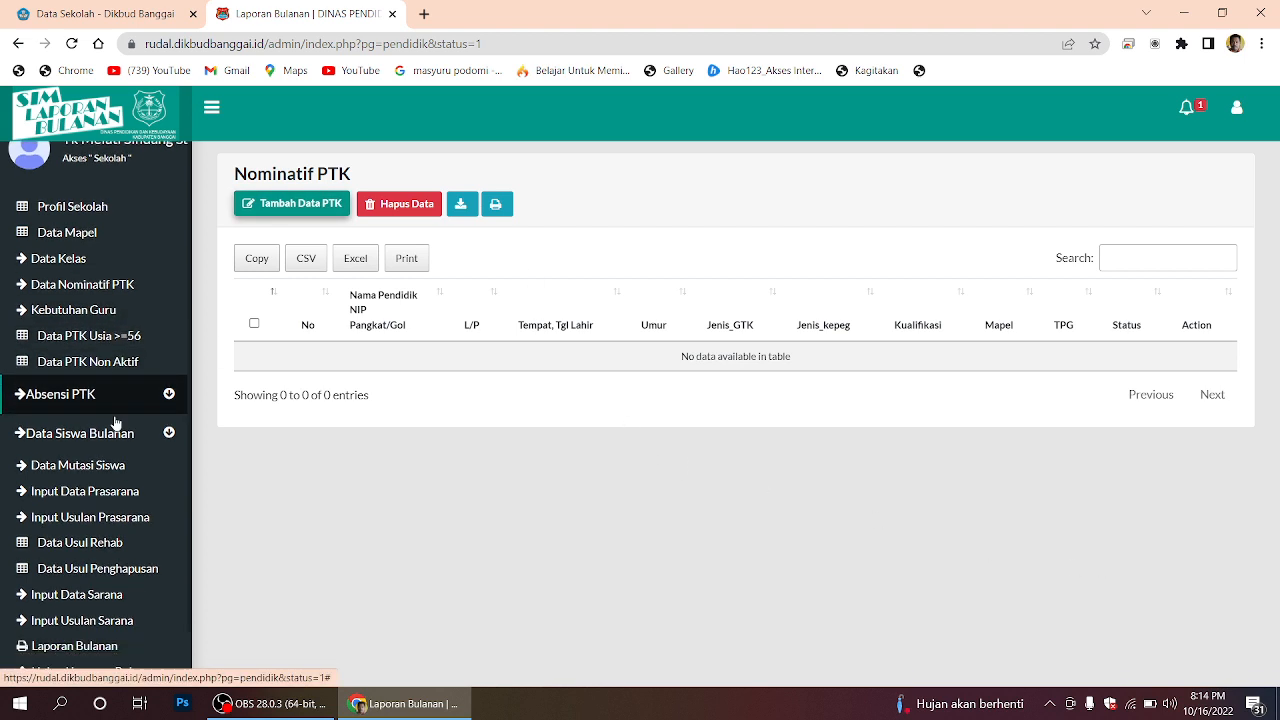
Step: Look through the months under Absensi PTK and open the Oktober attendance page
scroll(40, 390, "down", 1)
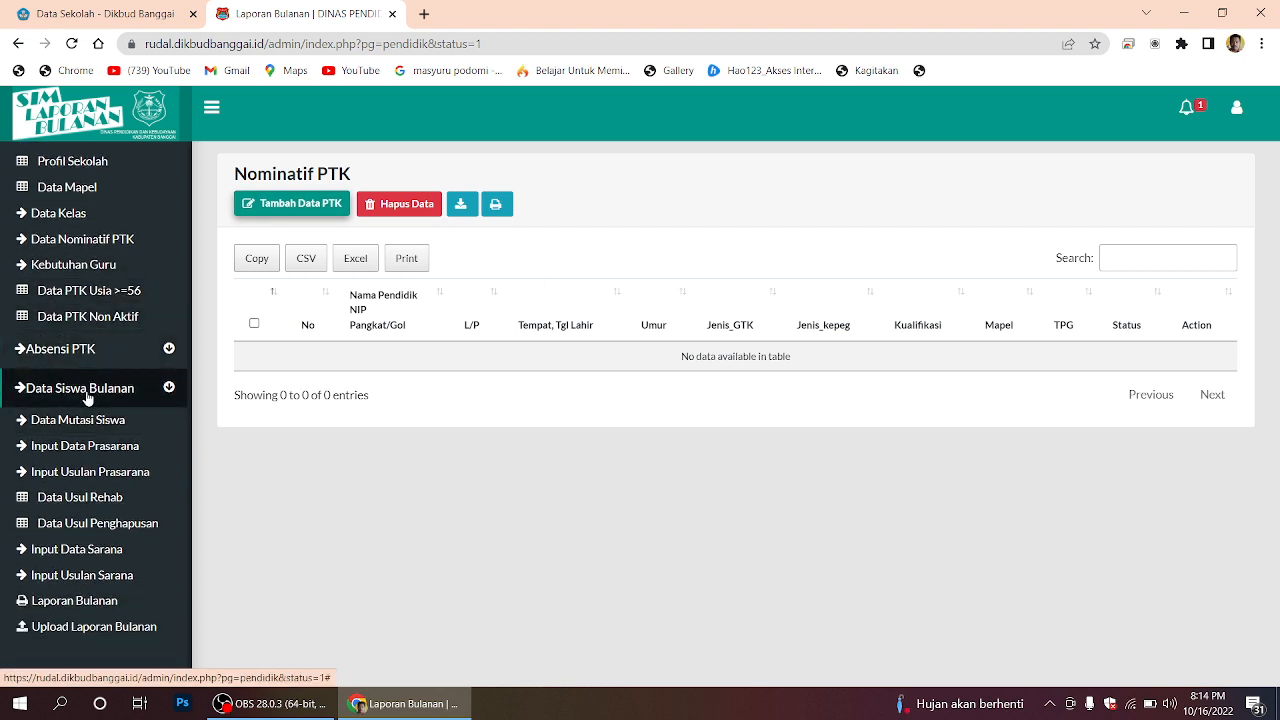
left_click(56, 357)
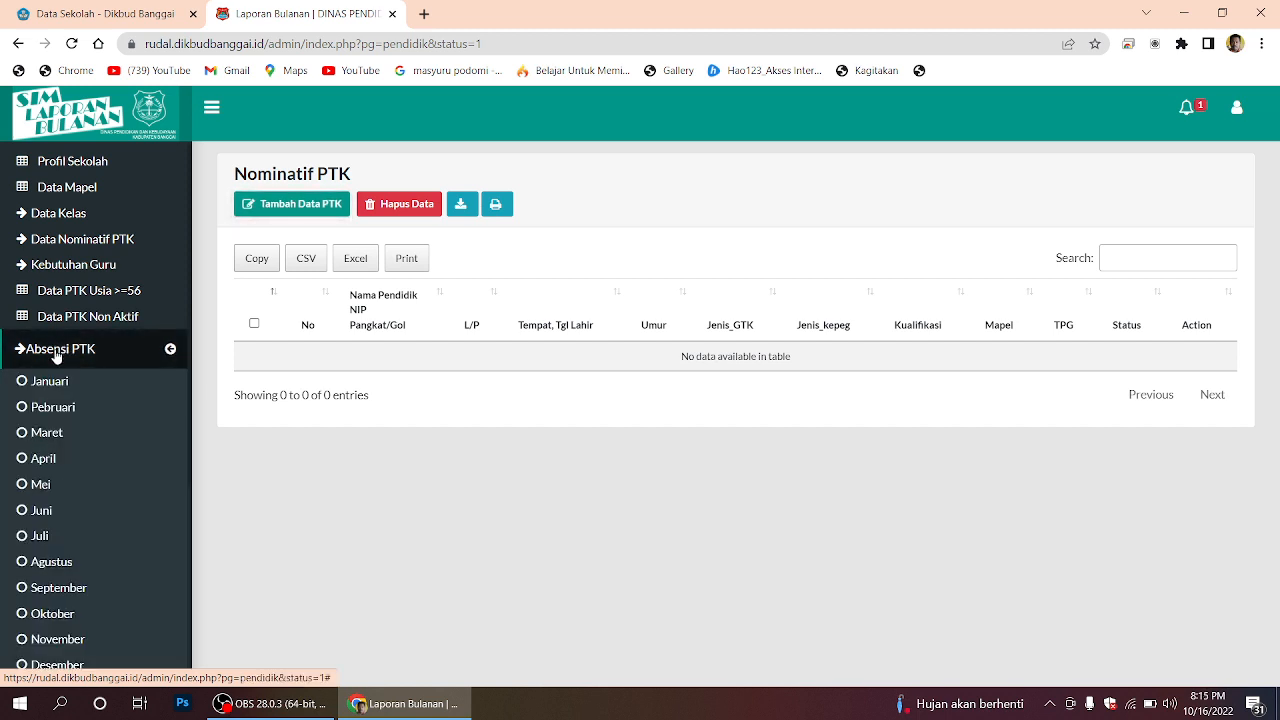
left_click(56, 357)
left_click(56, 357)
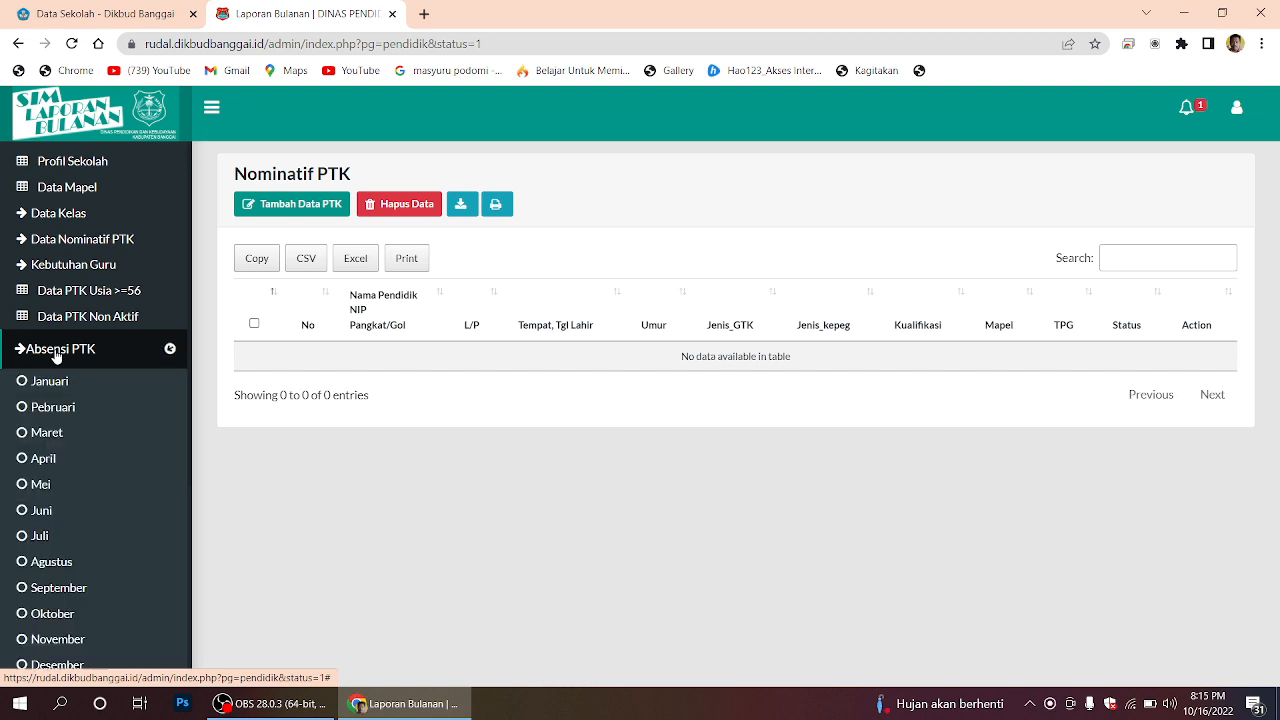
scroll(100, 490, "down", 2)
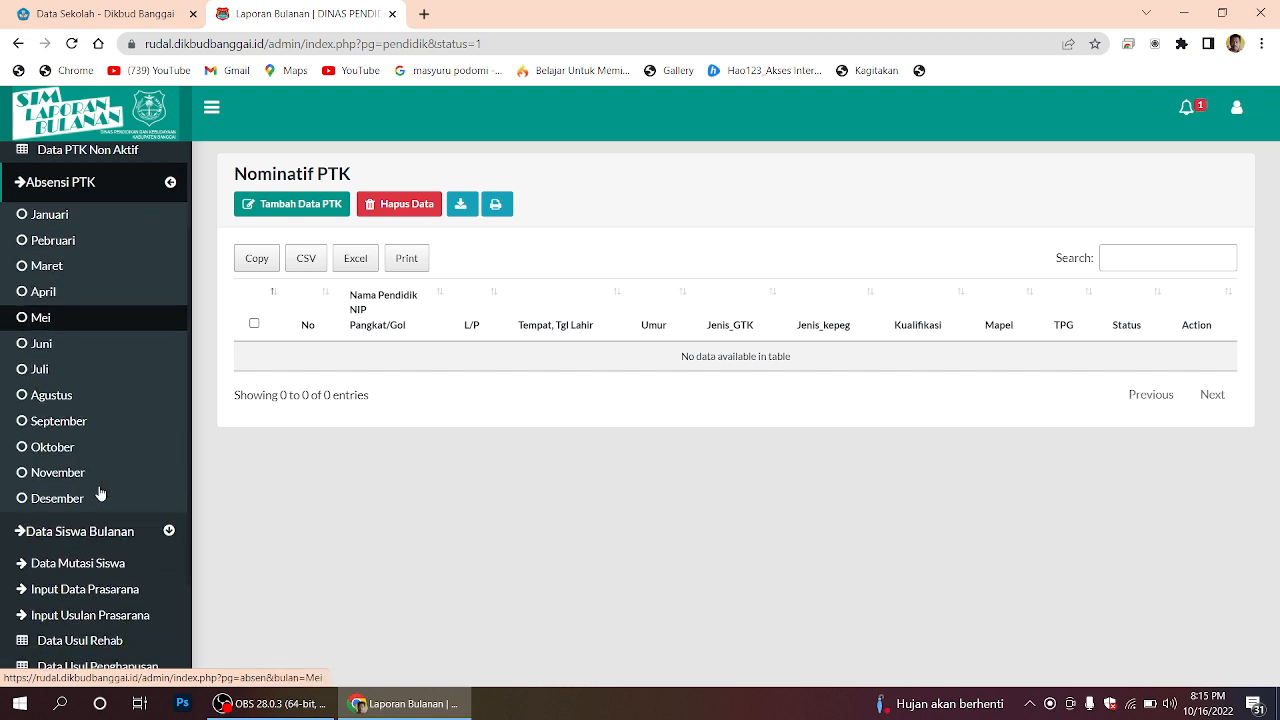
left_click(53, 457)
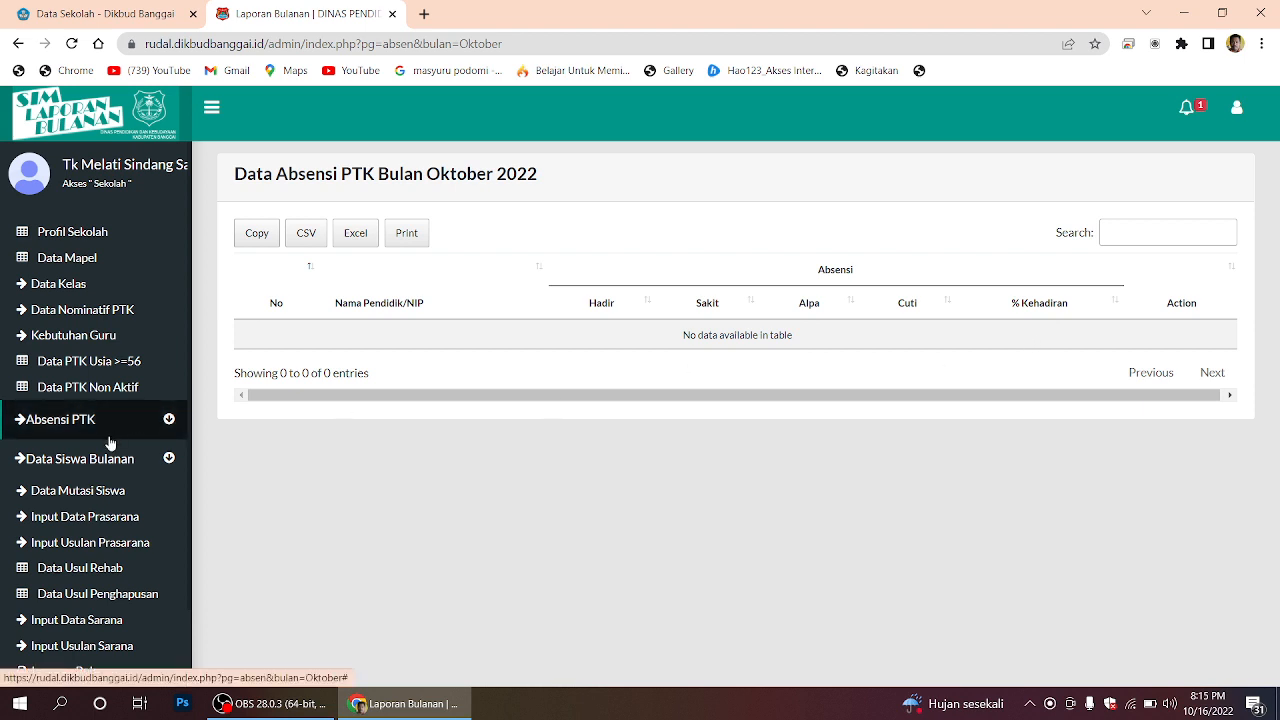
Step: Open the Oktober report under Data Siswa Bulanan, view the update form for kelompok a, and close it without entering data
scroll(110, 453, "down", 1)
scroll(110, 453, "down", 1)
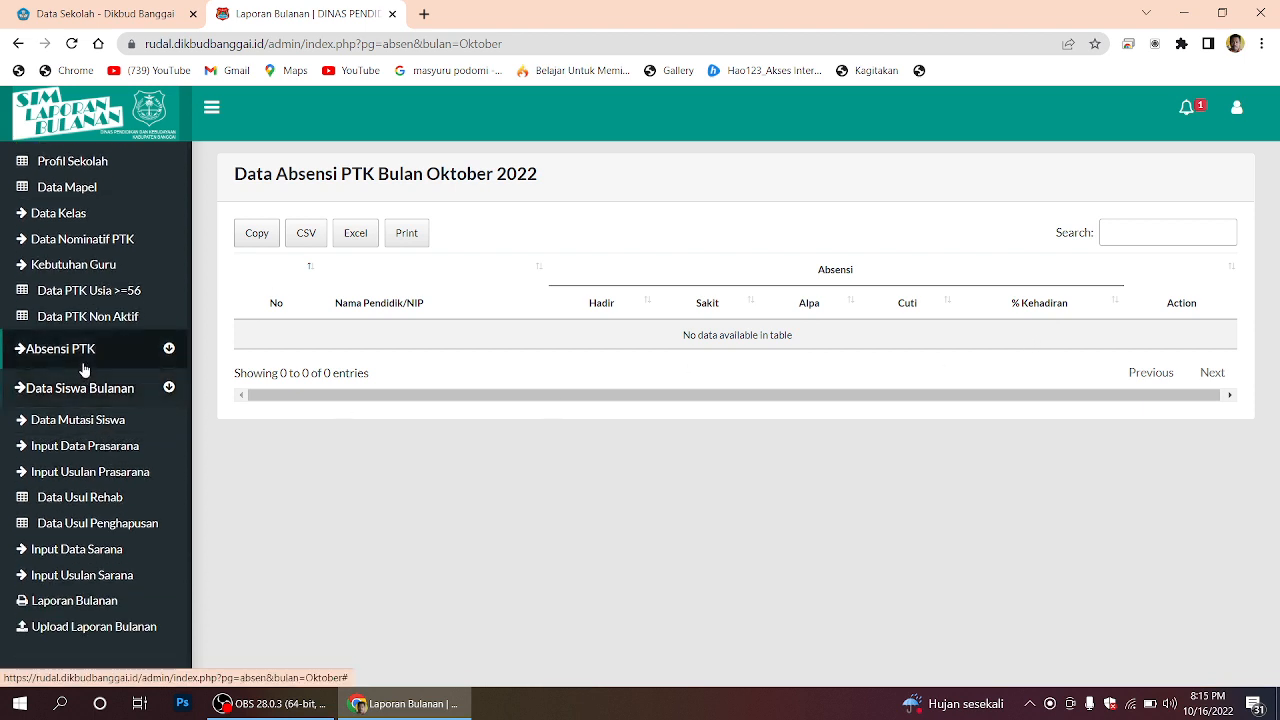
left_click(57, 390)
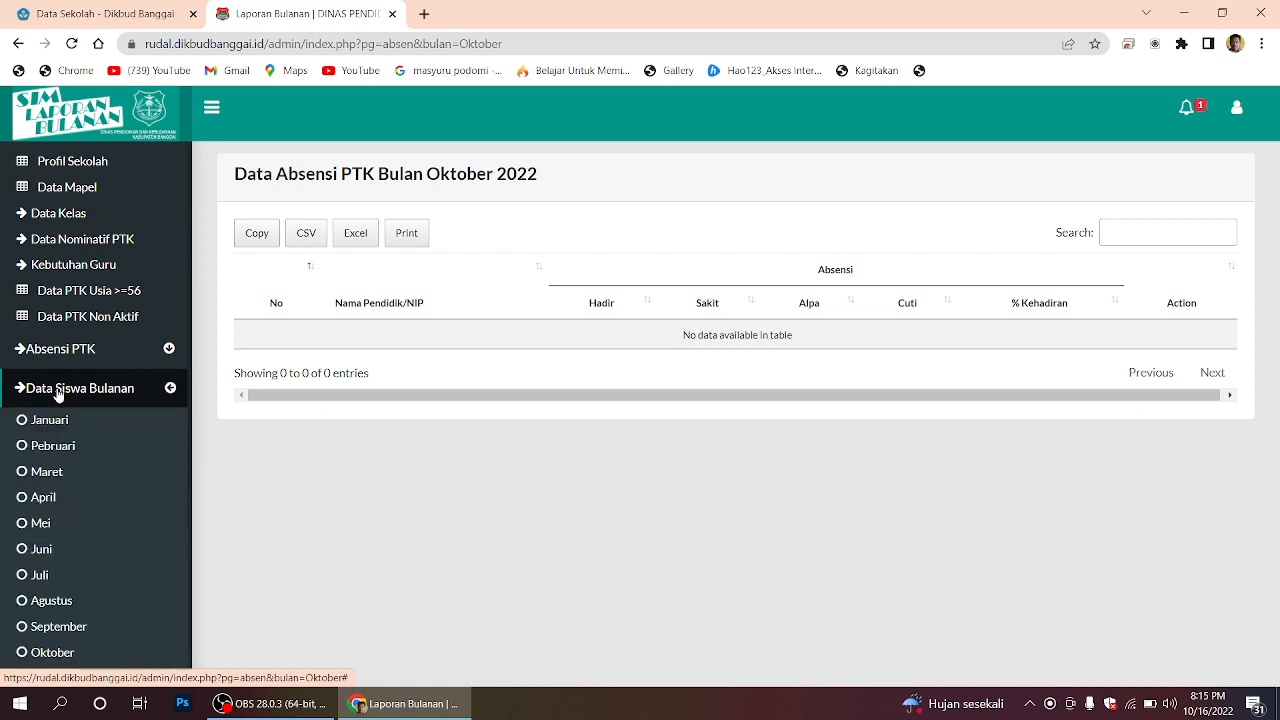
scroll(57, 390, "down", 3)
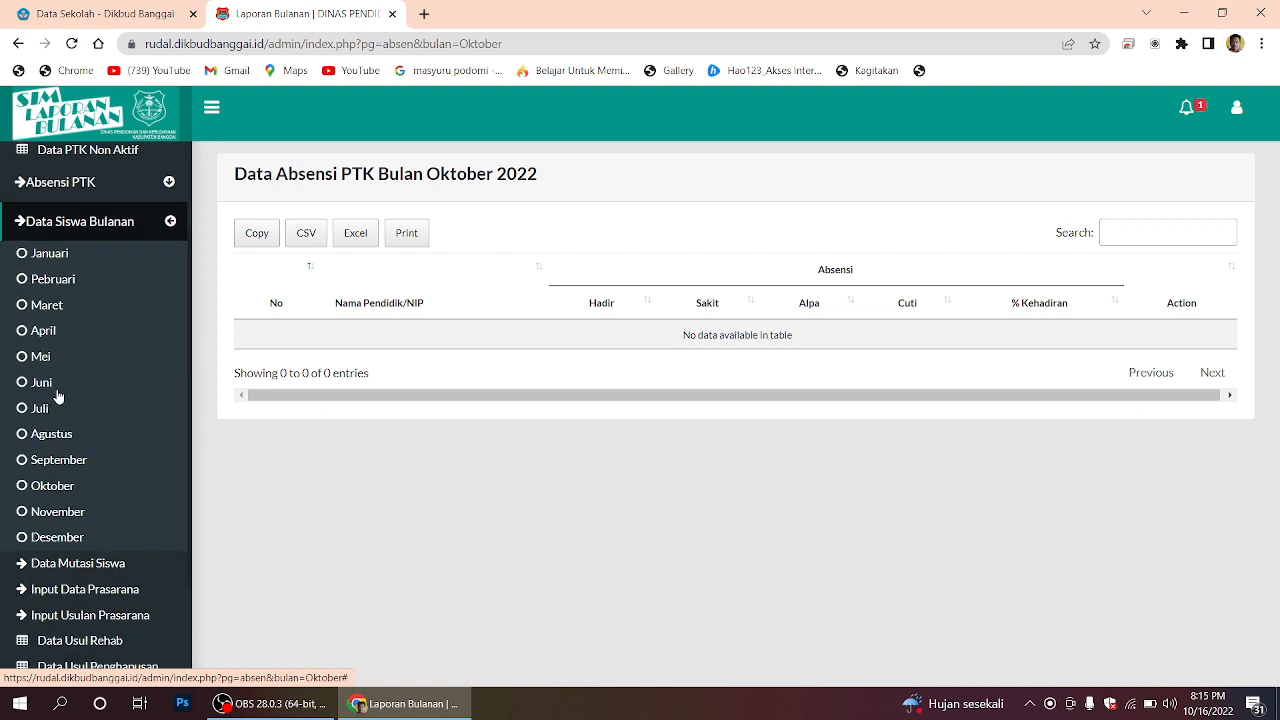
left_click(52, 486)
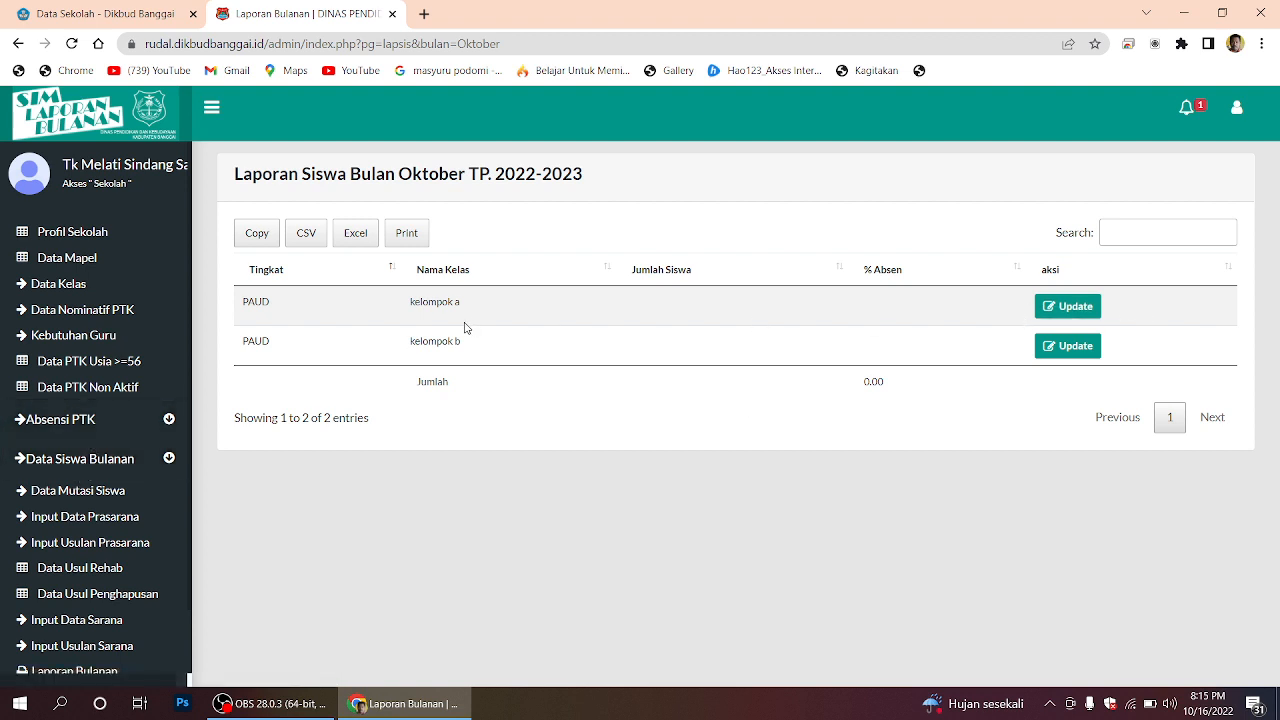
left_click(1068, 312)
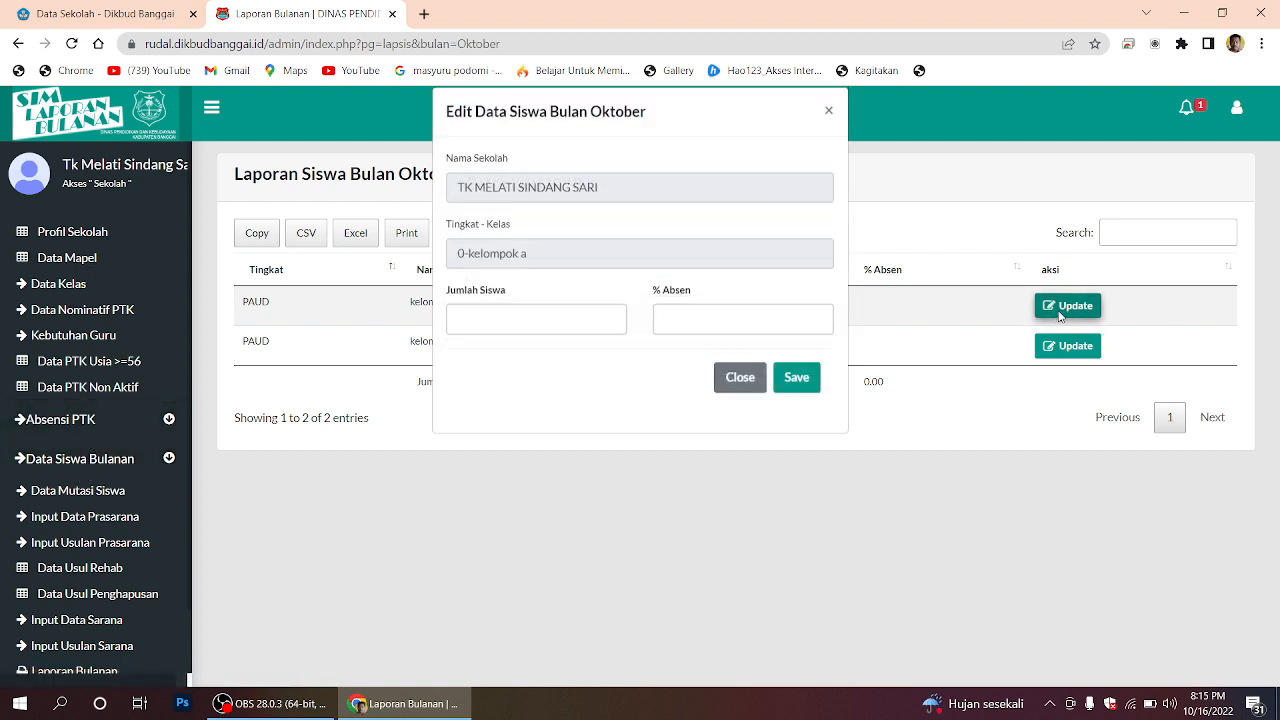
left_click(740, 400)
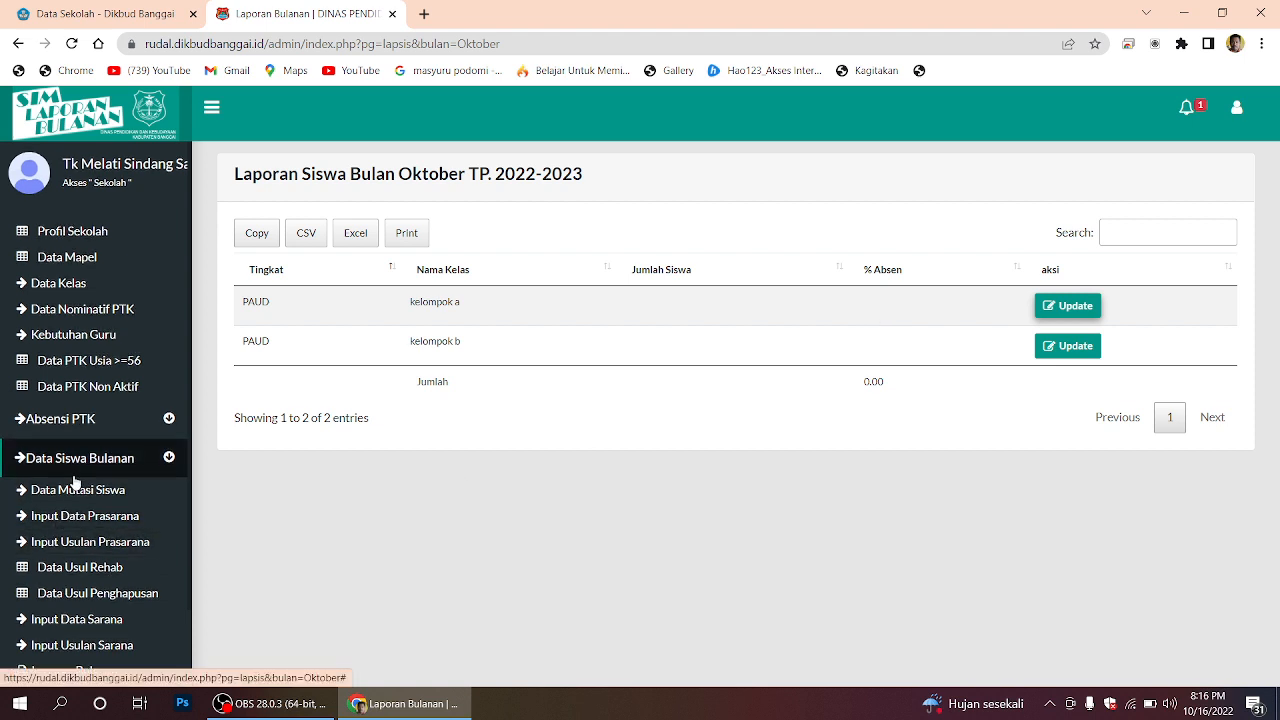
Step: Check the monthly list under Data Siswa Bulanan again and open the Data Mutasi Siswa page
scroll(70, 460, "down", 1)
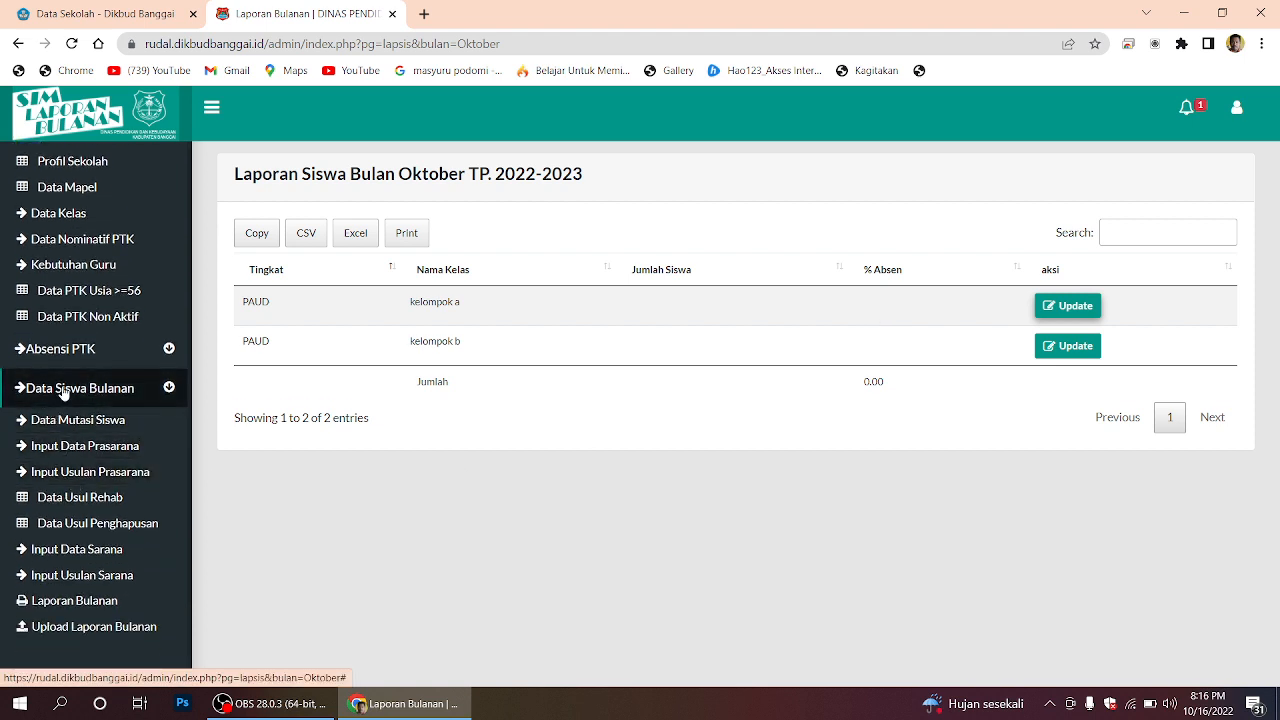
left_click(63, 392)
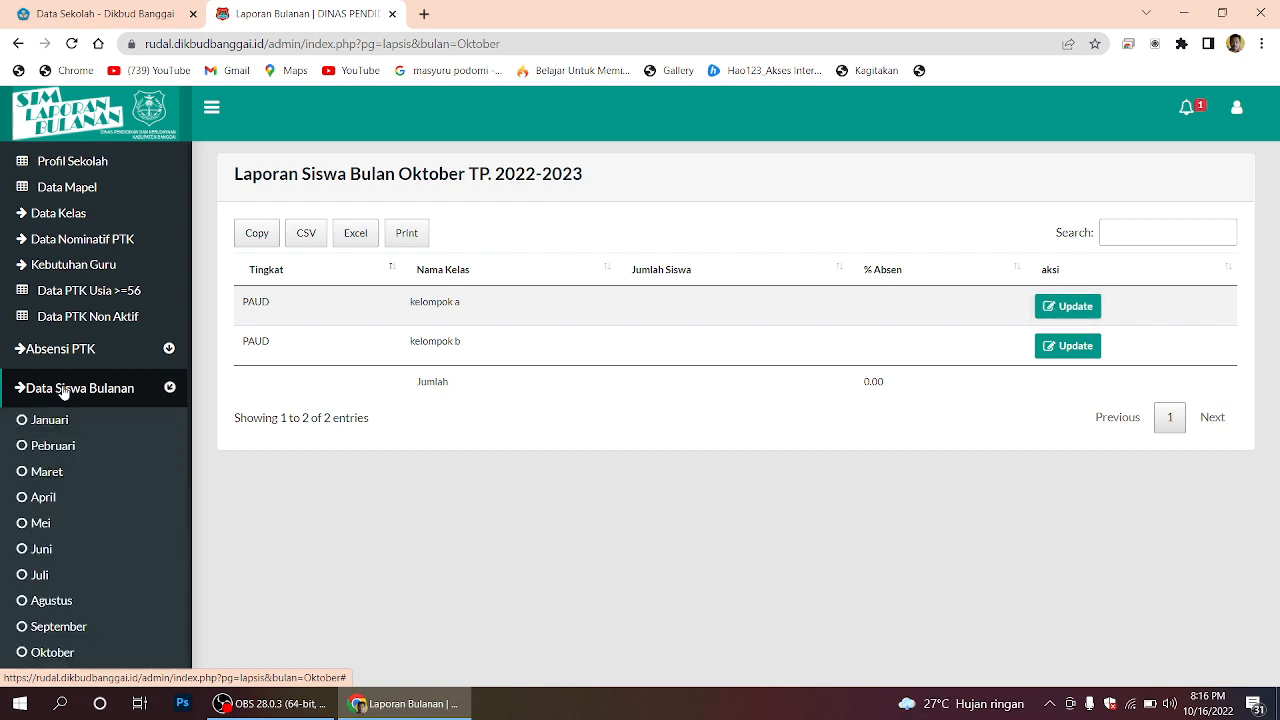
left_click(63, 392)
left_click(65, 420)
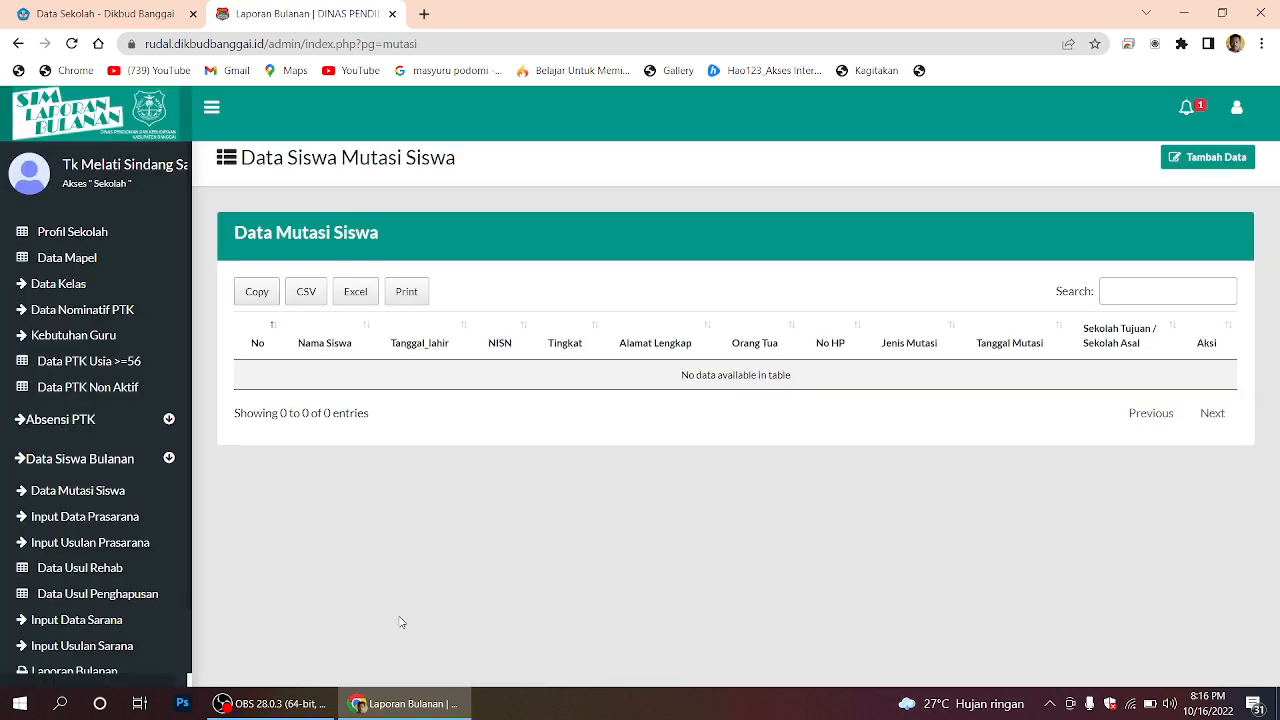
Step: View the Jenis Mutasi options in the Tambah Data Mutasi form and close the form without entering data
left_click(1206, 158)
scroll(607, 555, "down", 2)
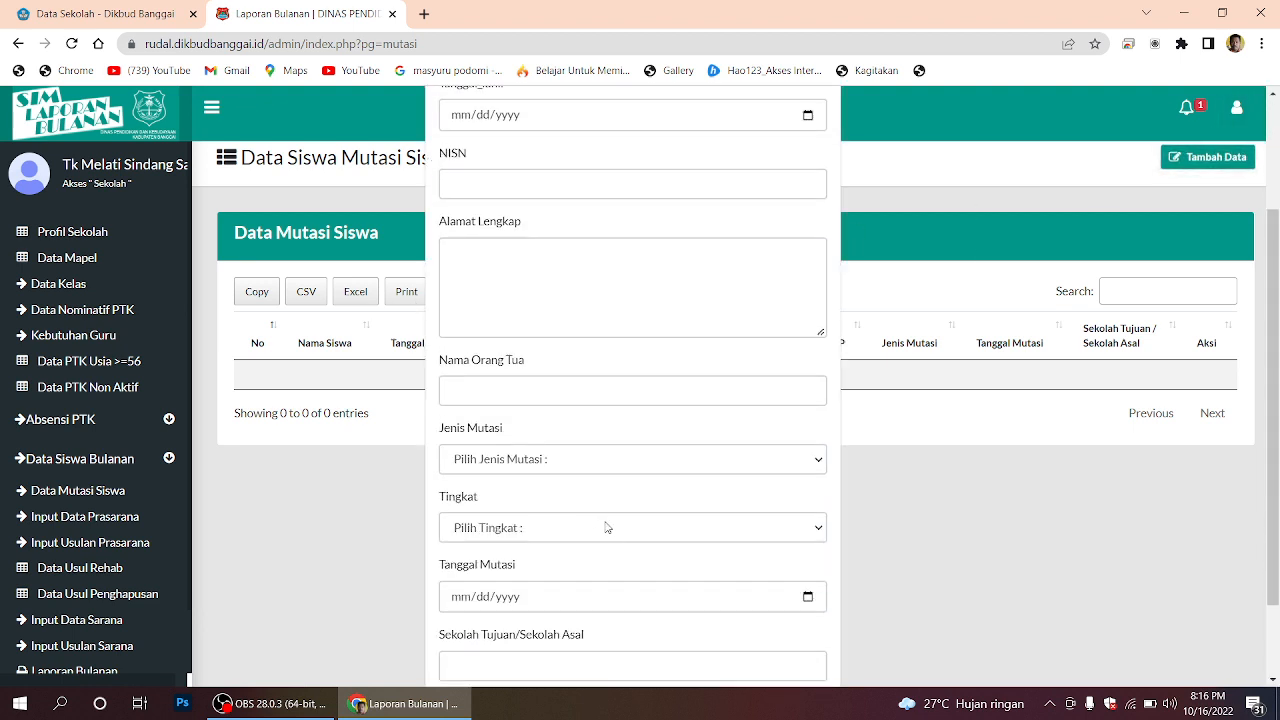
left_click(480, 460)
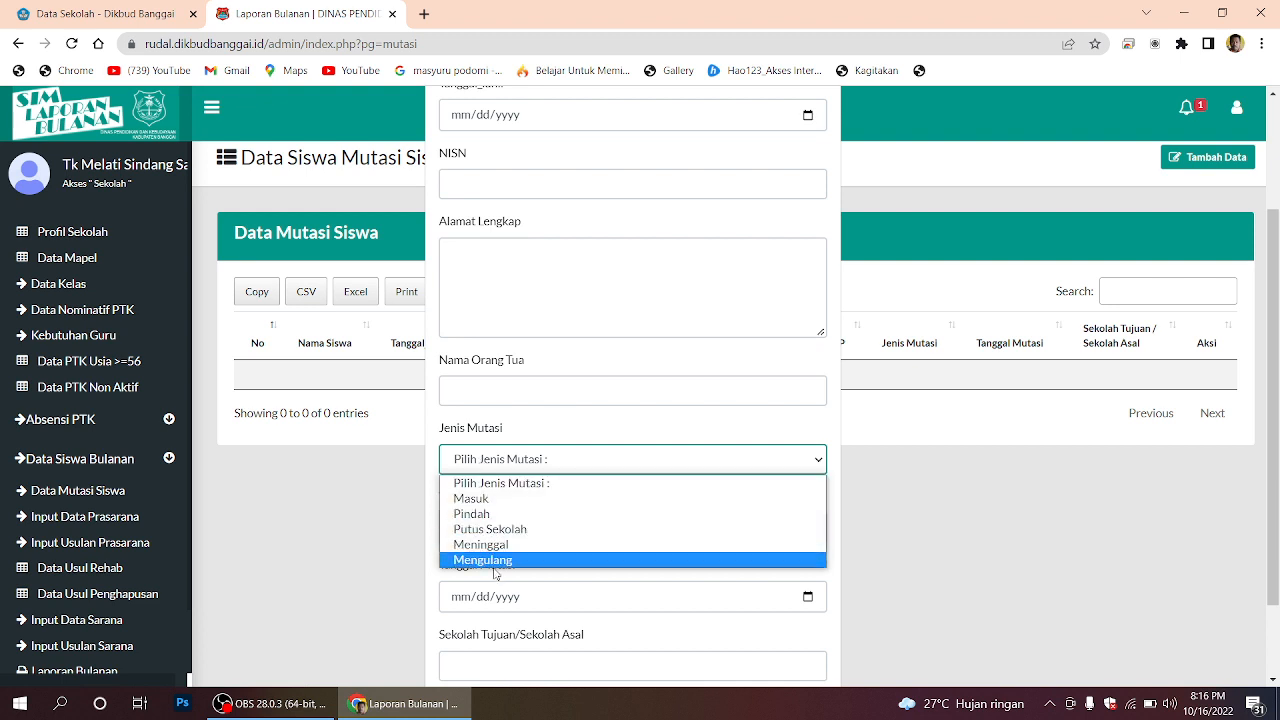
left_click(303, 574)
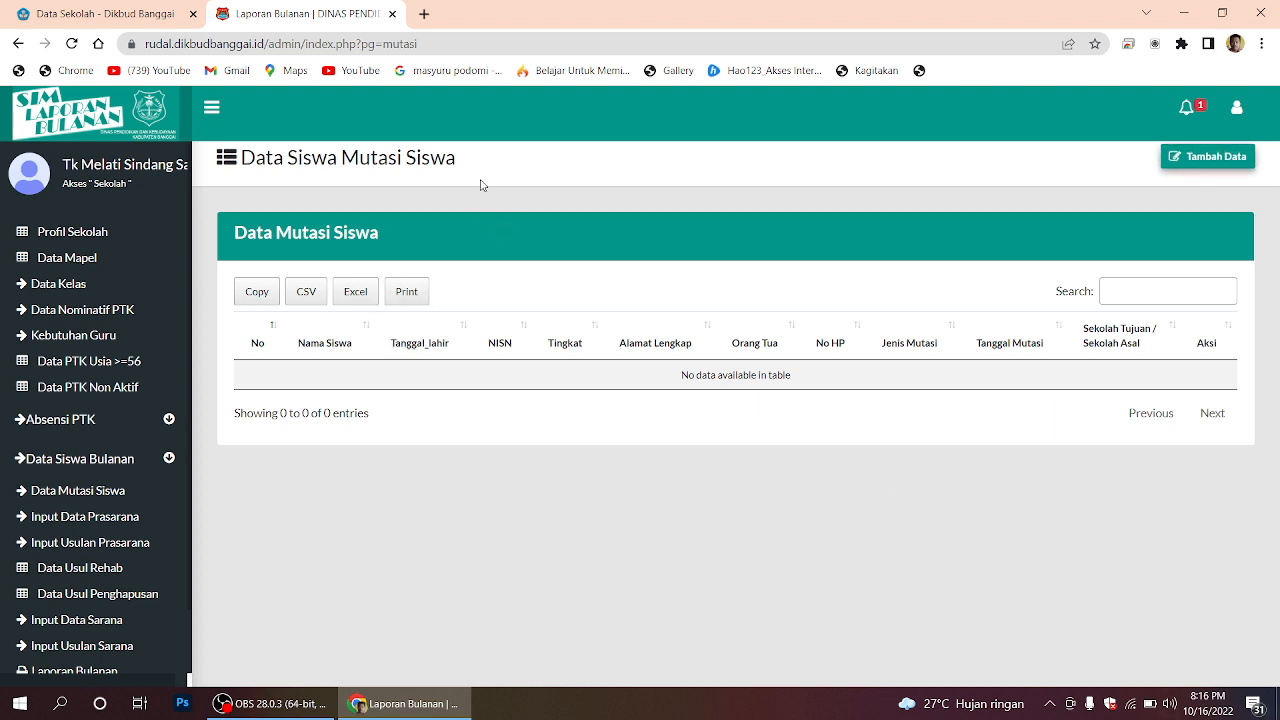
Step: Review the Tingkat options and the Sekolah Tujuan/Sekolah Asal field in the Tambah Data Mutasi form and close it without saving
left_click(1230, 160)
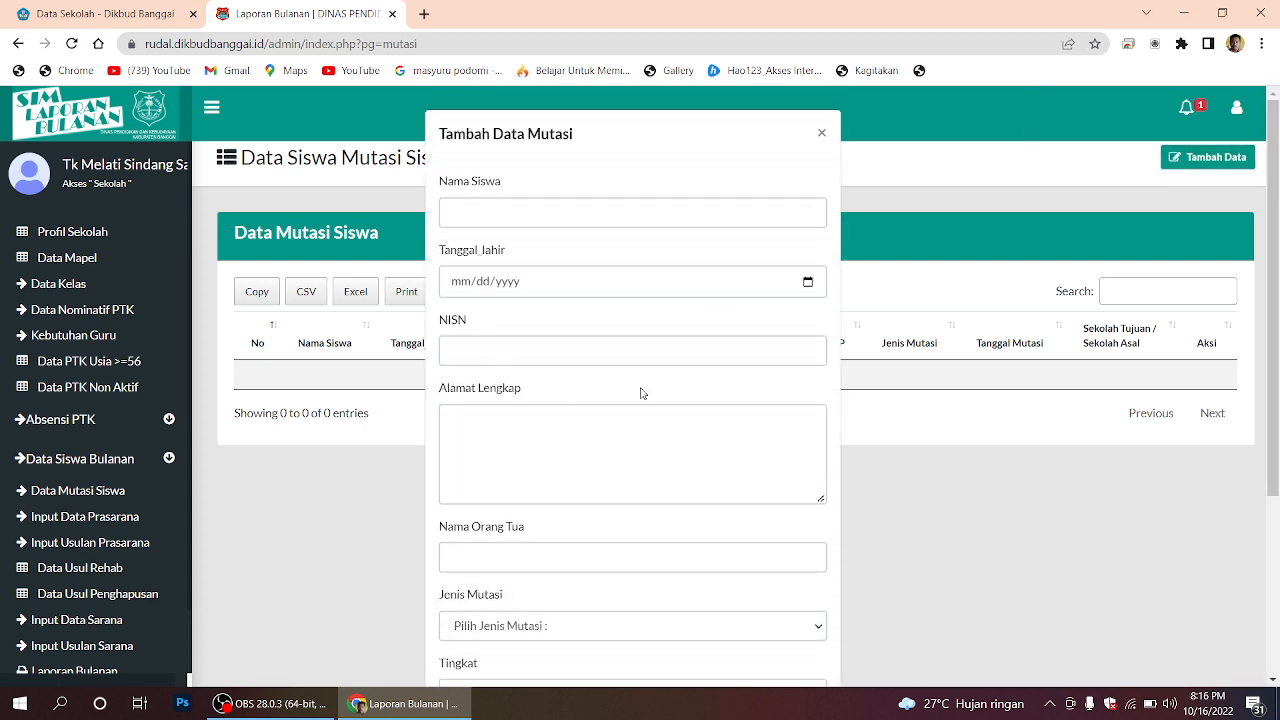
scroll(556, 463, "down", 2)
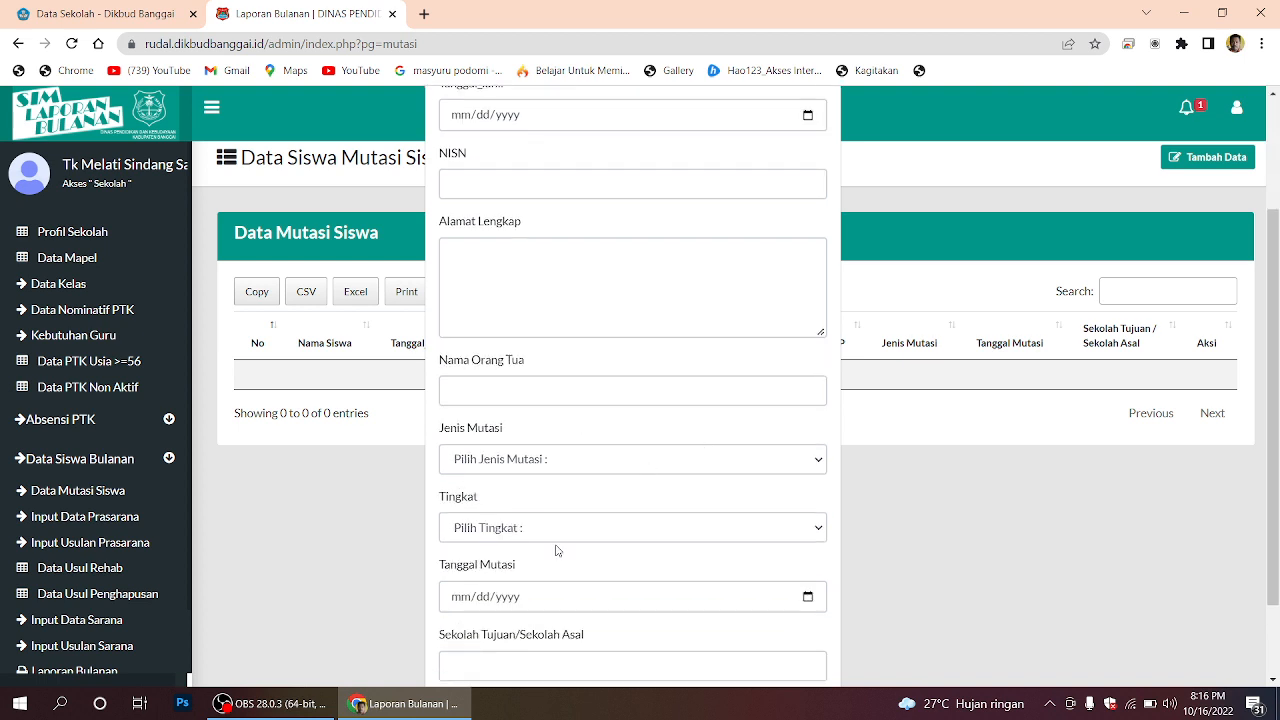
scroll(531, 536, "down", 1)
left_click(537, 427)
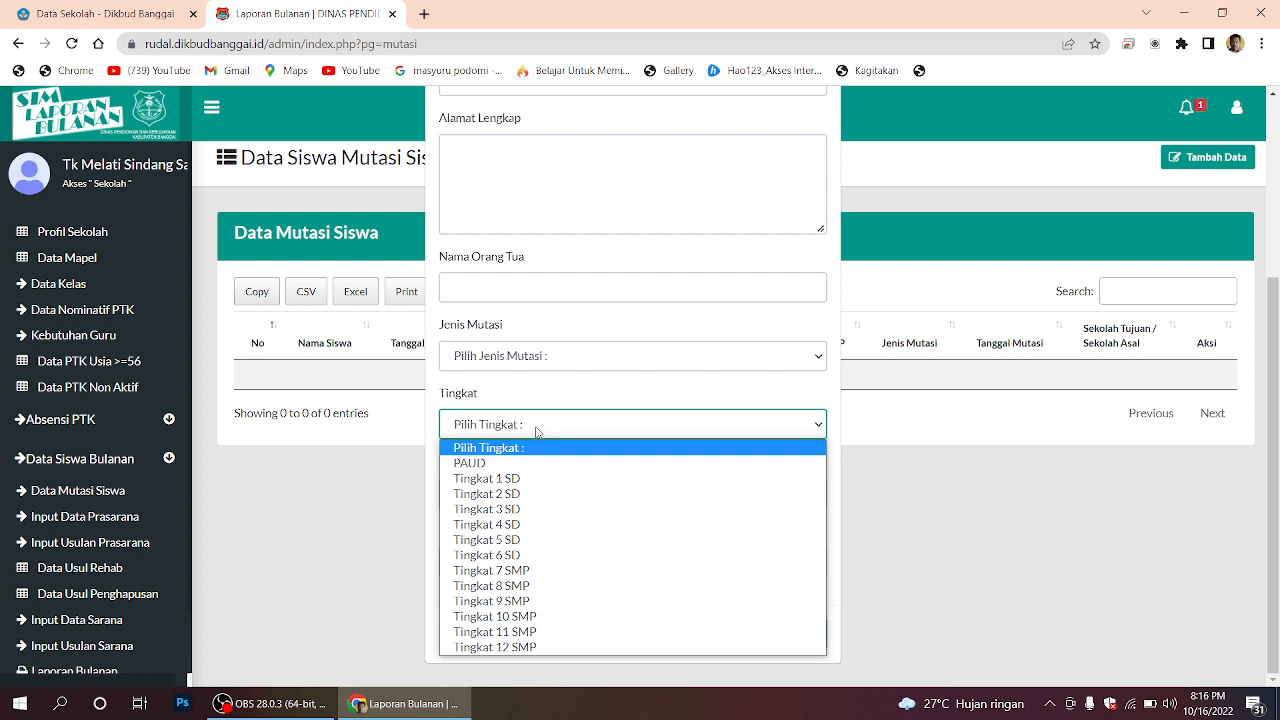
left_click(537, 428)
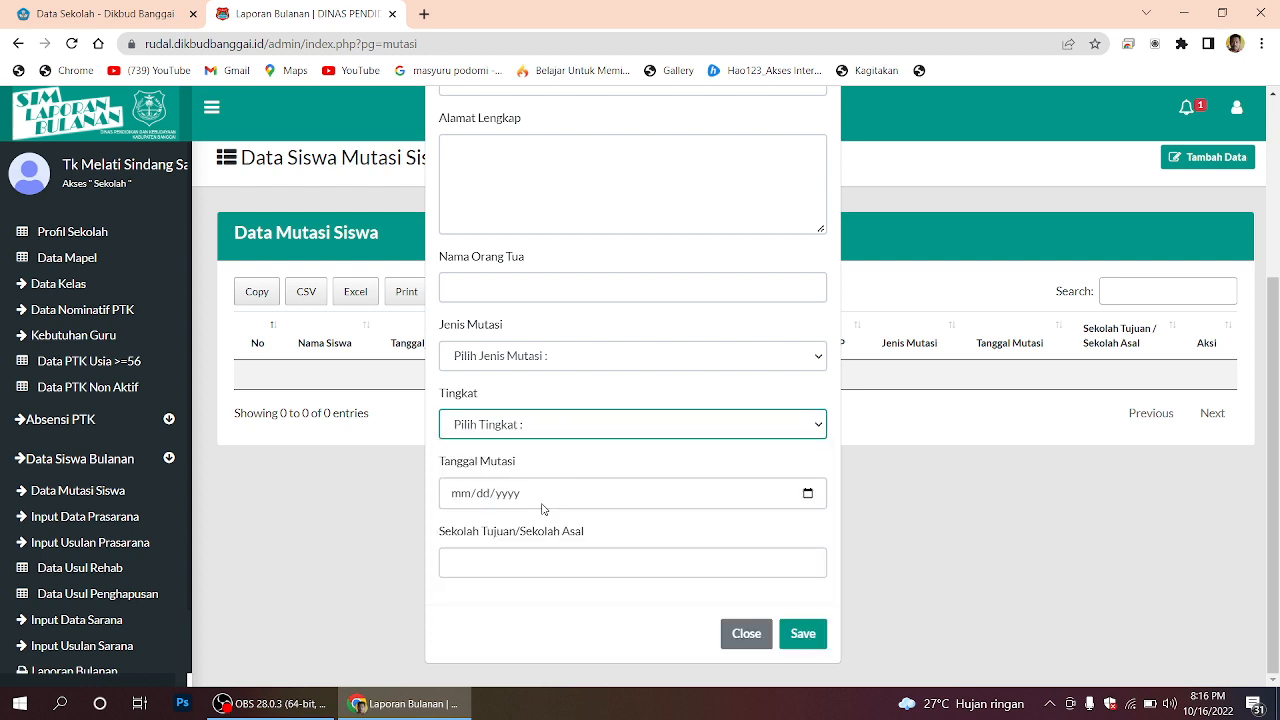
left_click(442, 563)
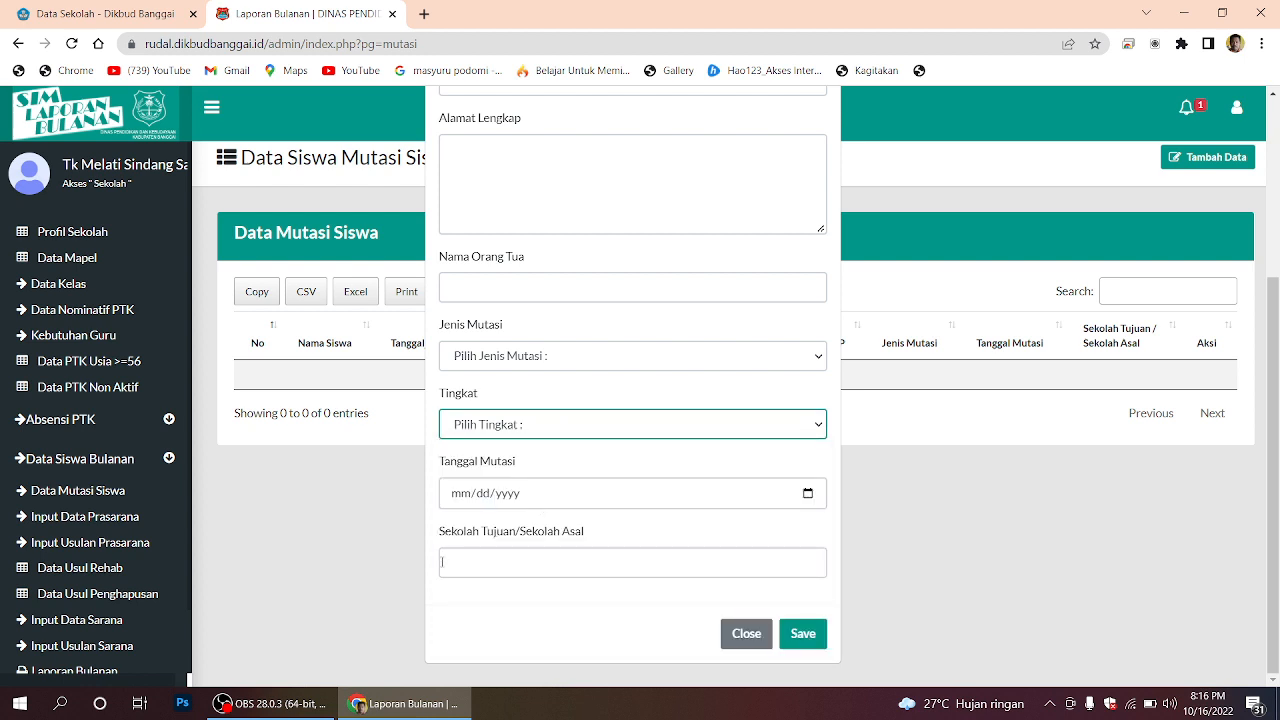
left_click(475, 562)
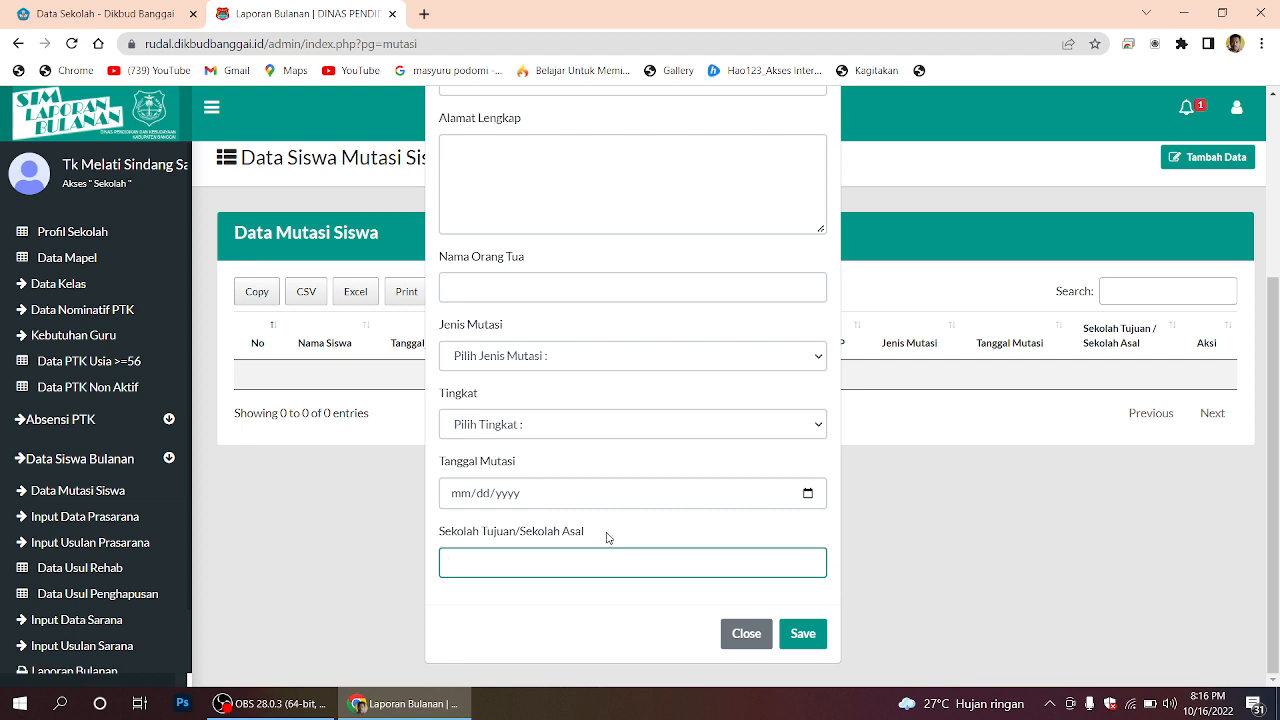
left_click(735, 636)
Step: Open the Input Data Prasarana page and try Ruang Kepala Sekolah as the Jenis Prasarana in its Tambah Data form
scroll(78, 460, "down", 1)
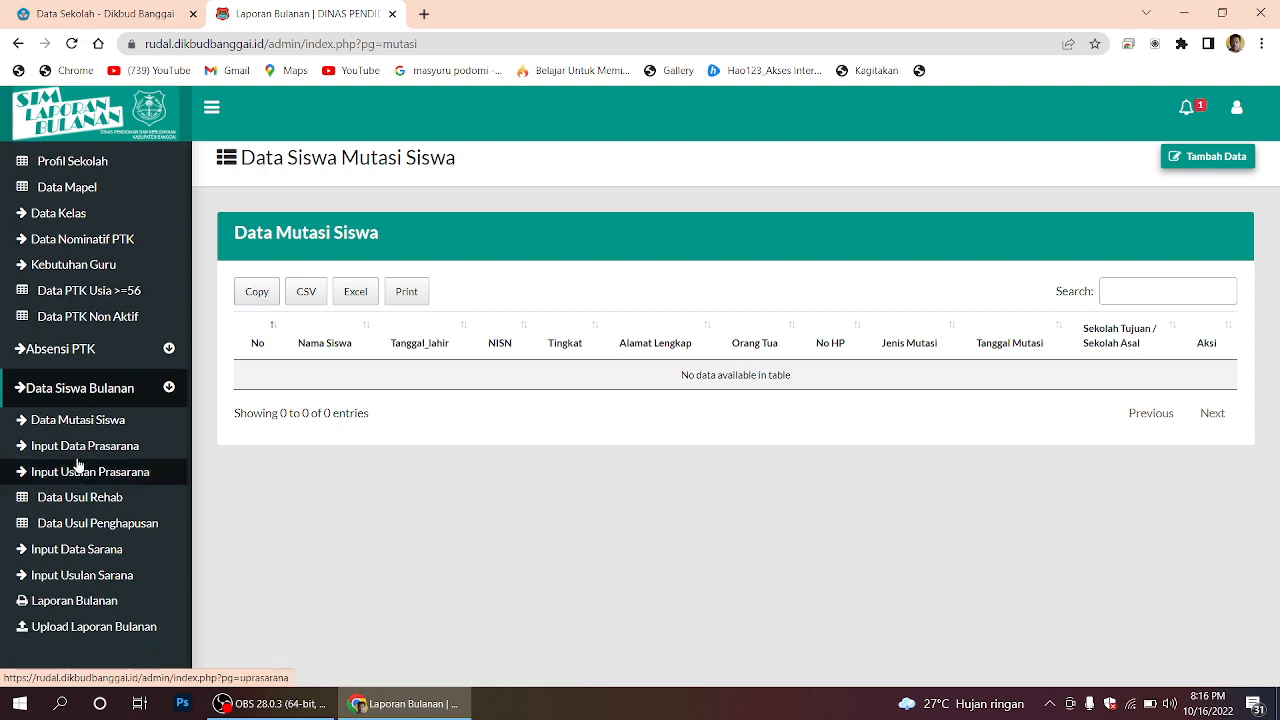
left_click(83, 450)
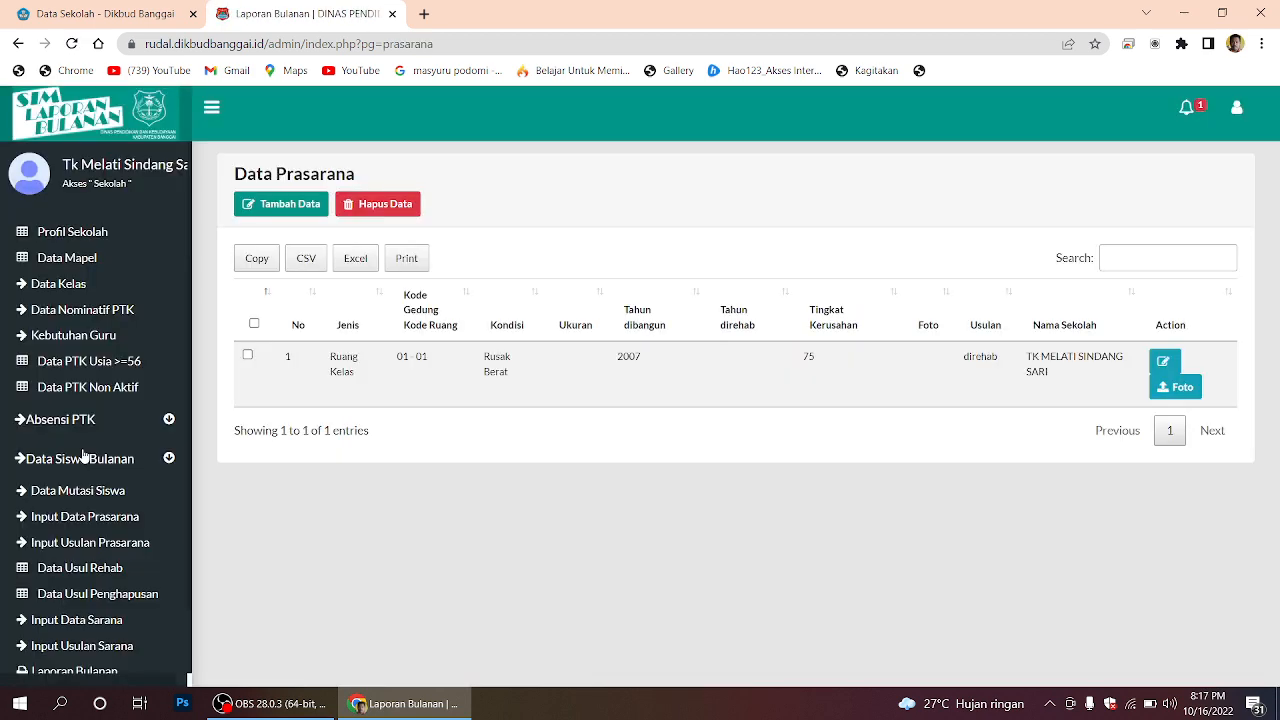
left_click(303, 203)
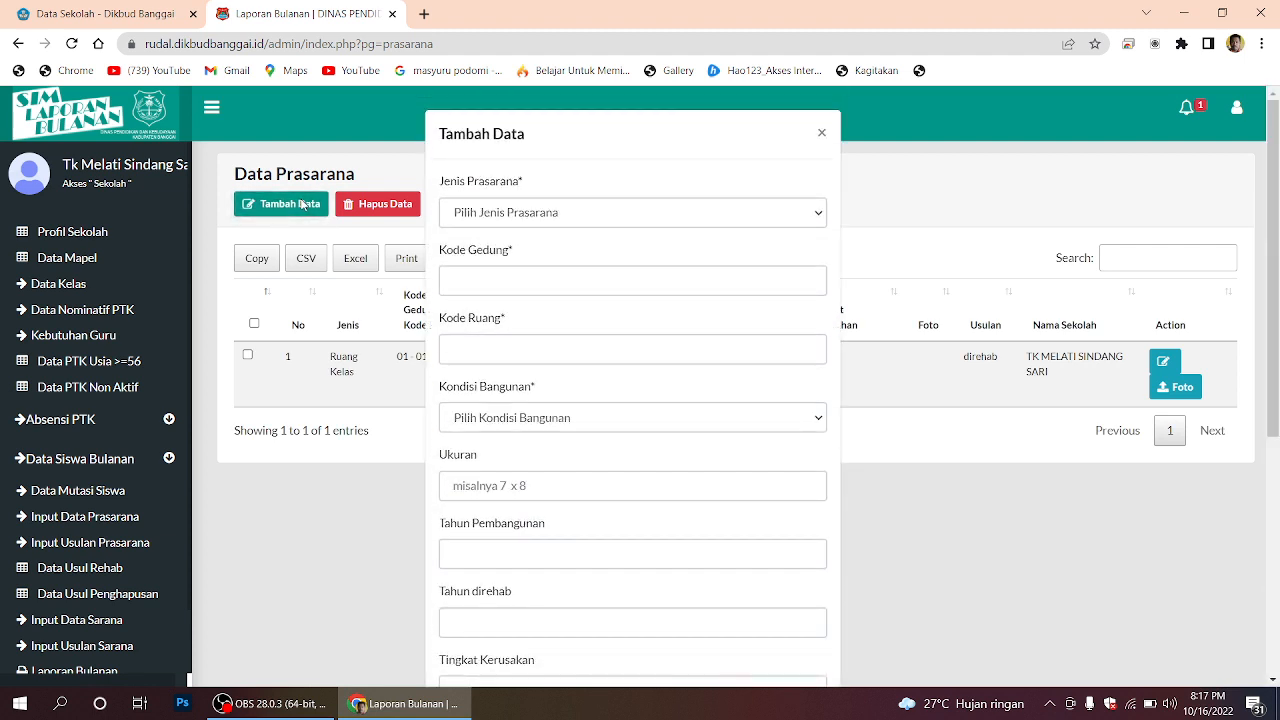
left_click(506, 213)
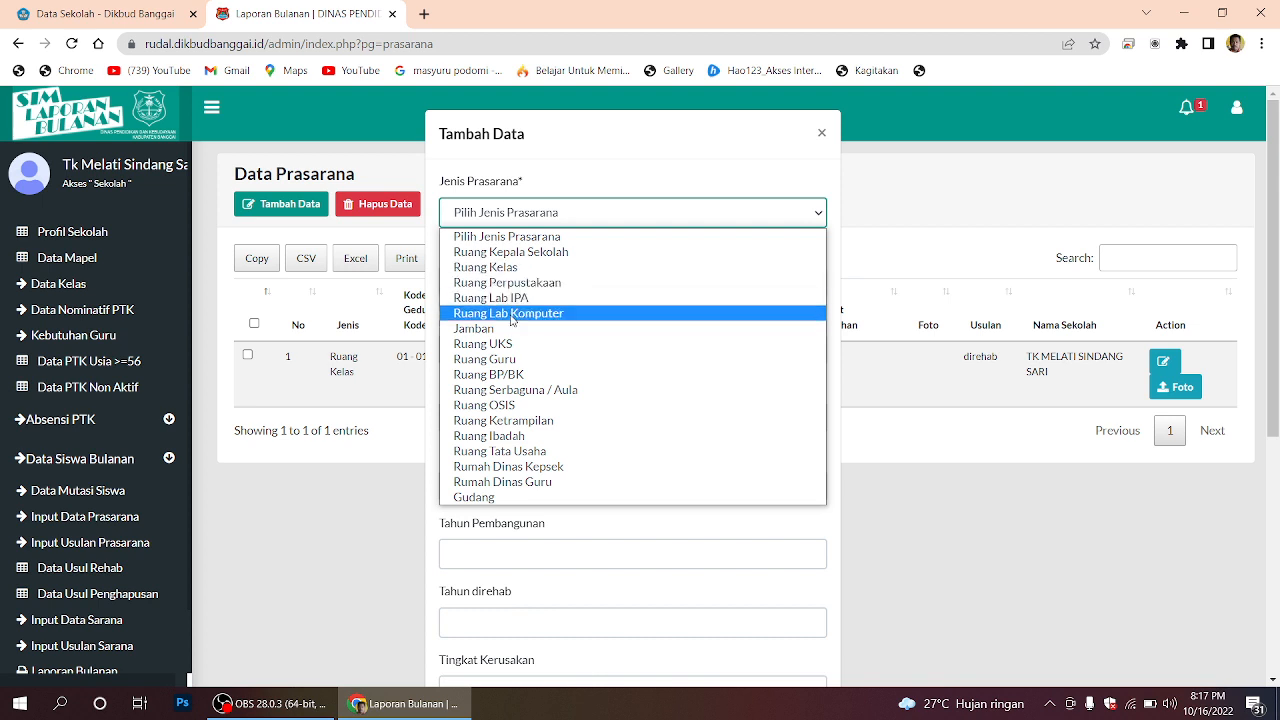
left_click(511, 254)
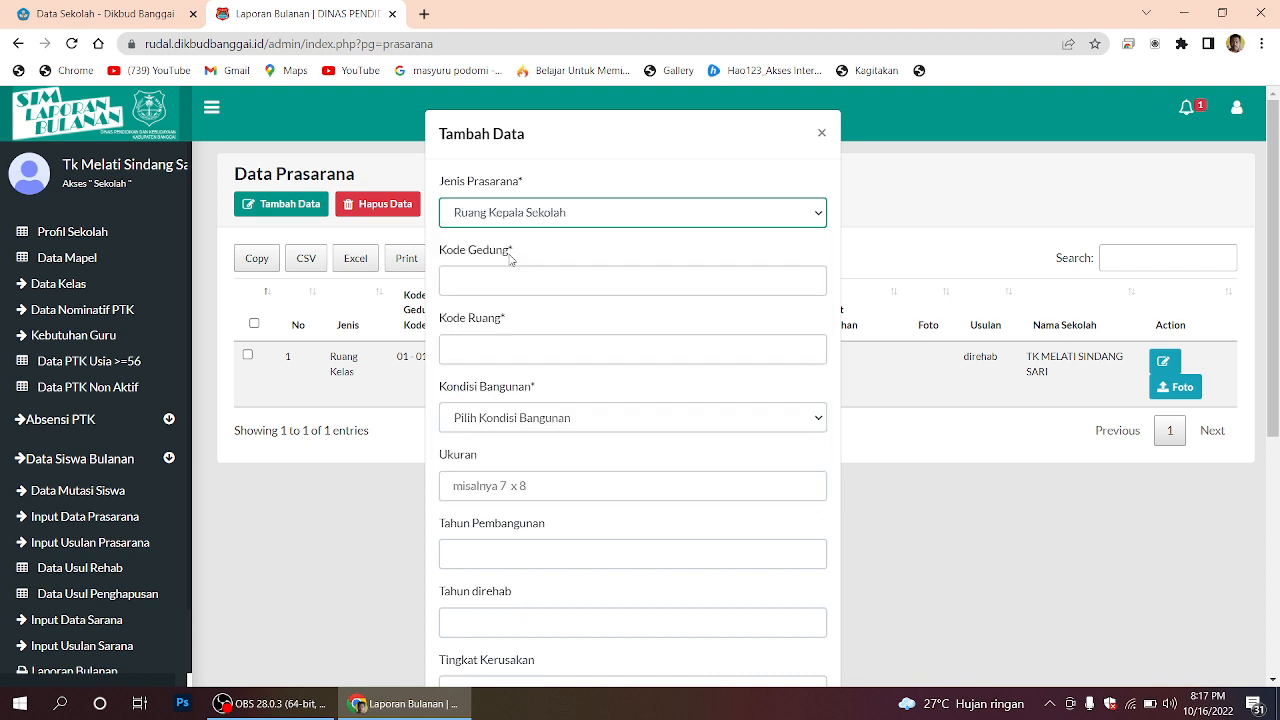
Step: Look over the Kode Gedung and Kode Ruang fields and the Kondisi Bangunan options in the Tambah Data form
left_click(491, 282)
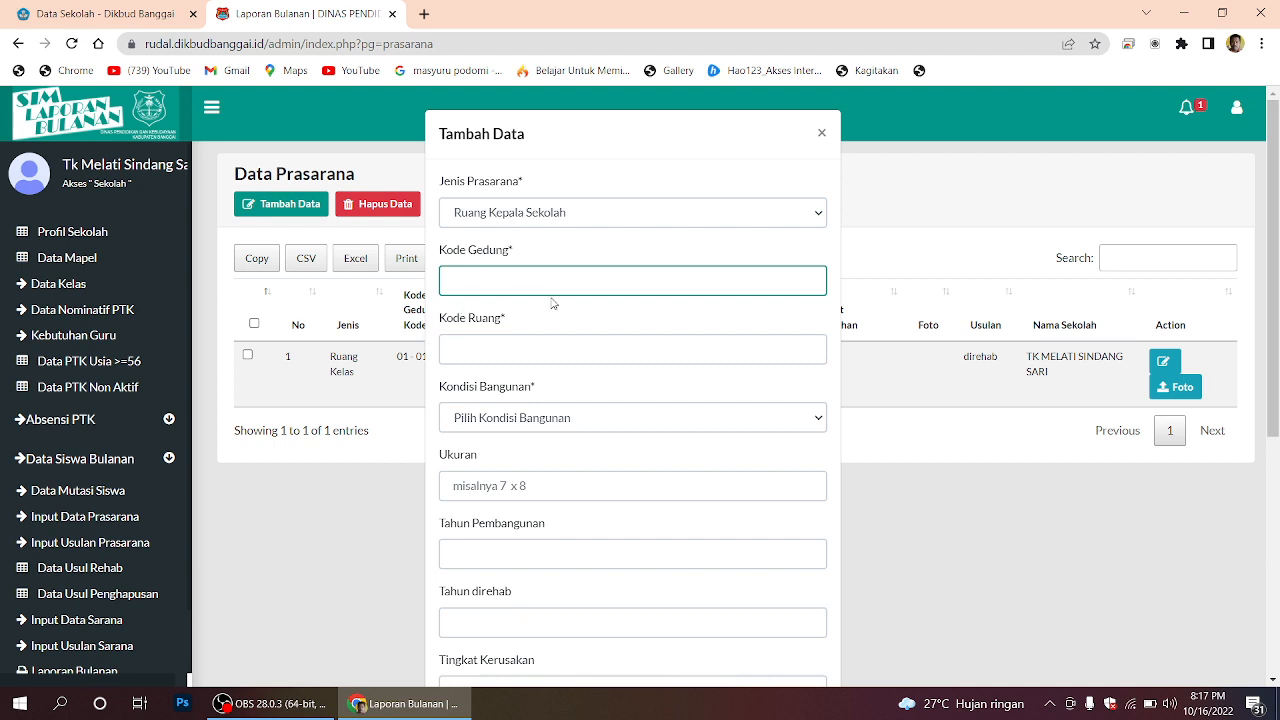
left_click(457, 355)
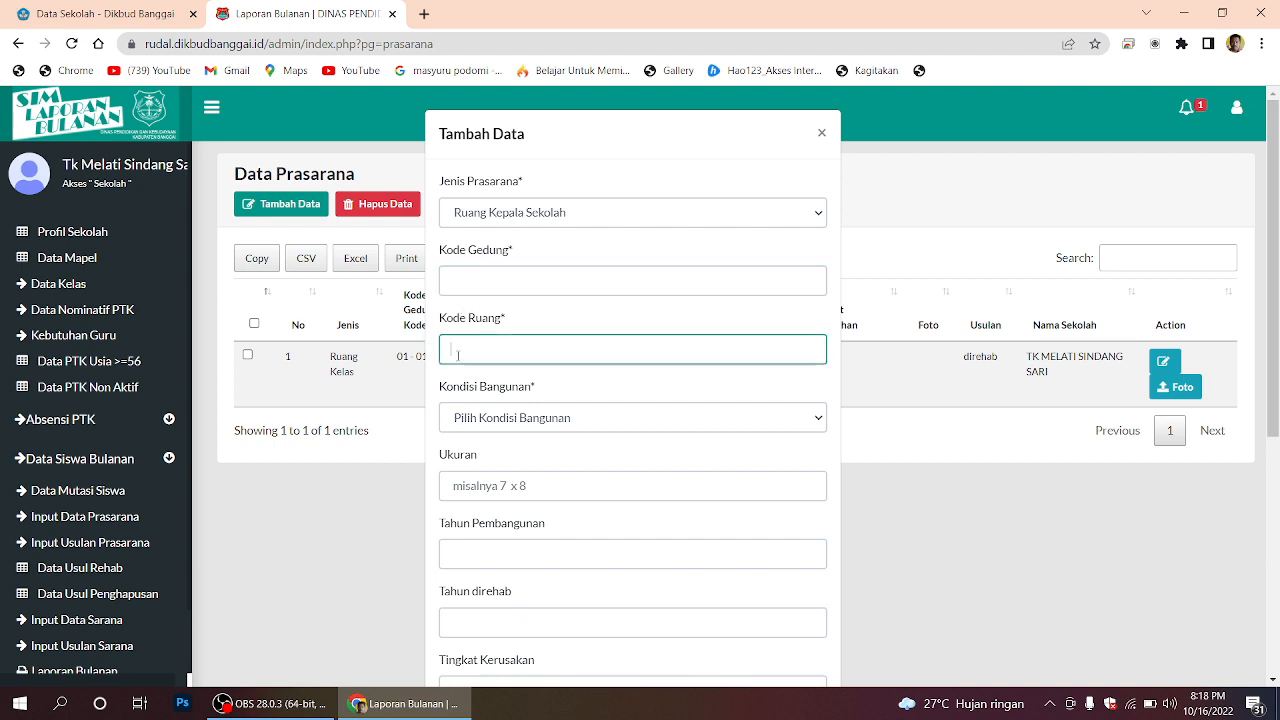
scroll(789, 377, "down", 1)
left_click(595, 338)
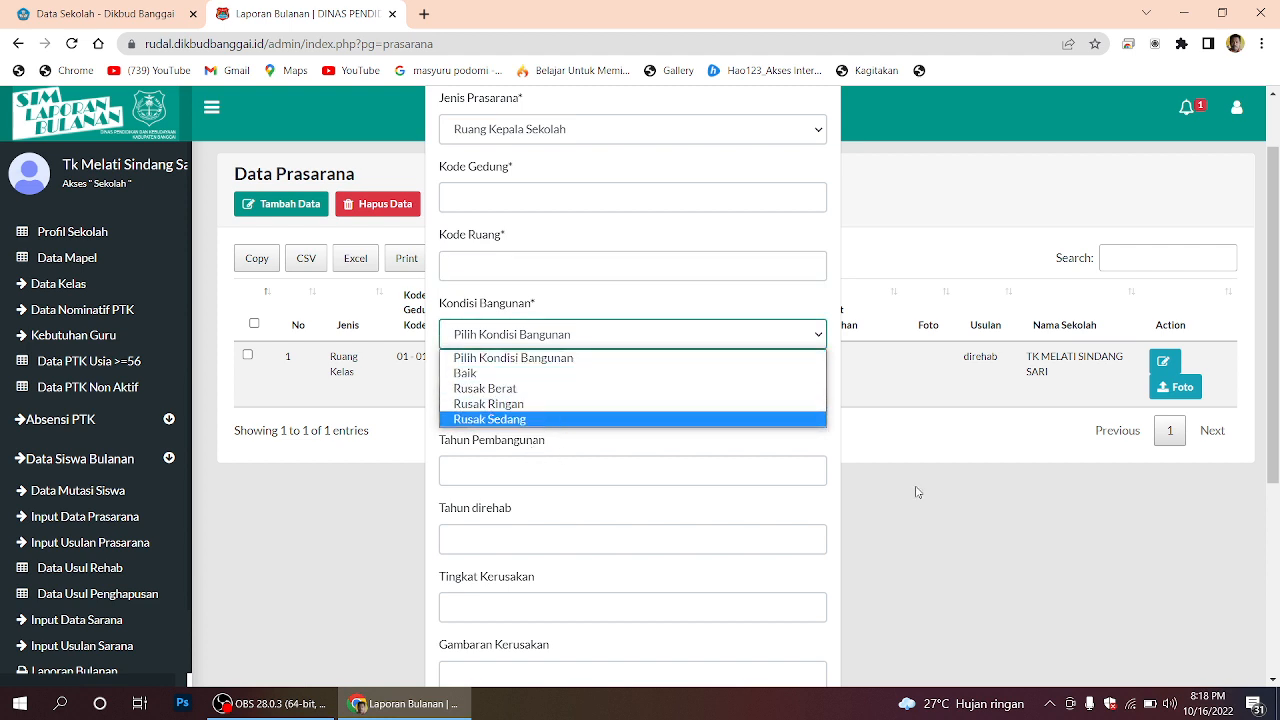
left_click(636, 461)
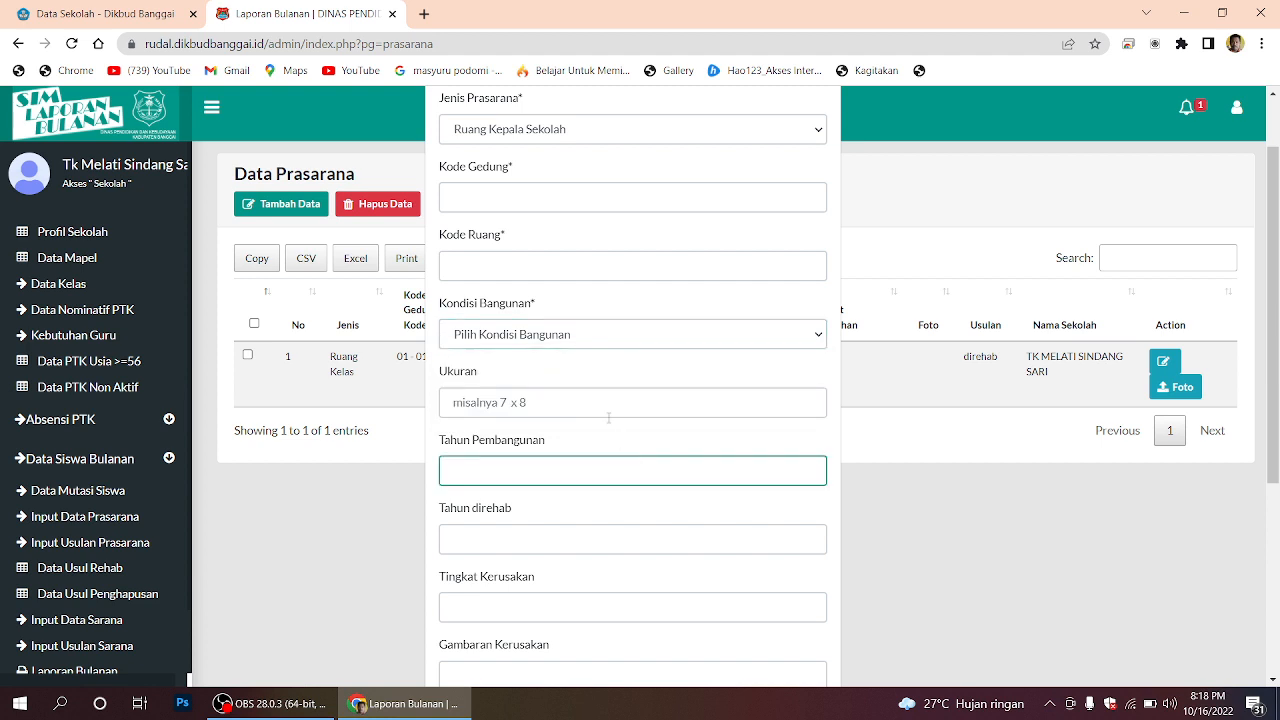
Step: Examine the Ukuran, Tahun Pembangunan, Tahun direhab, Tingkat Kerusakan and Gambaran Kerusakan fields without filling them in
scroll(608, 418, "down", 1)
left_click(450, 320)
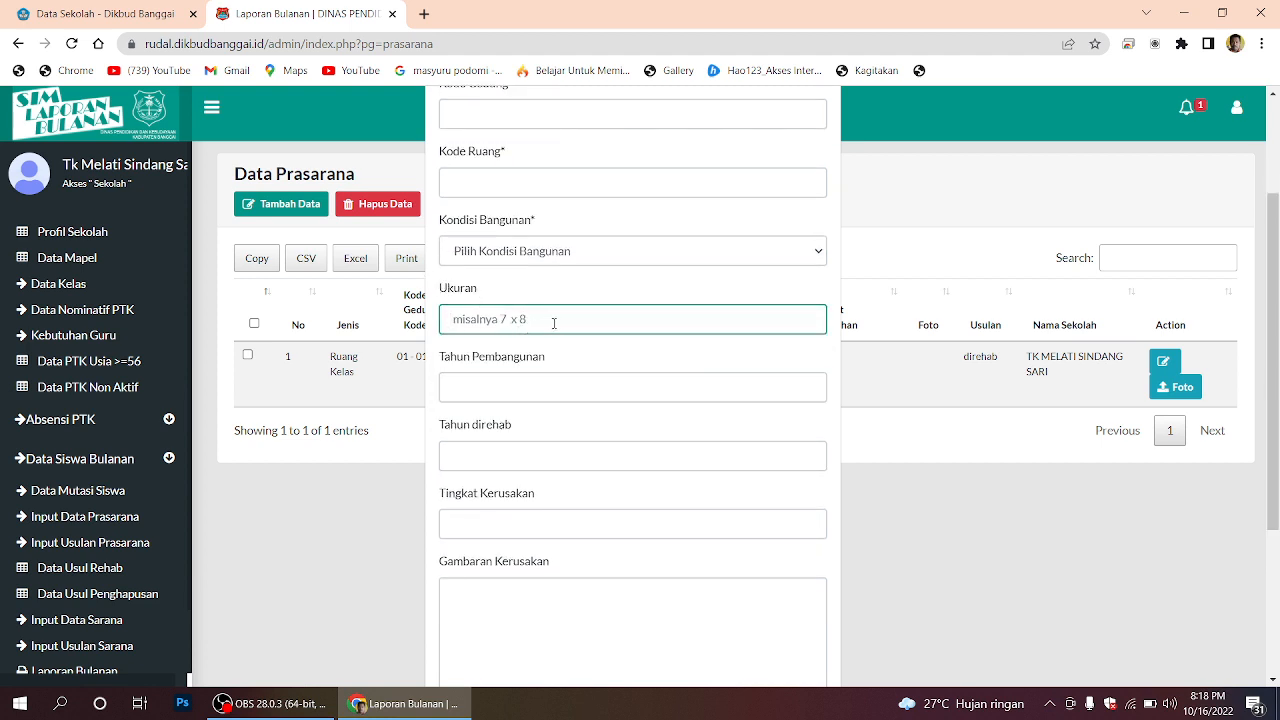
left_click(466, 390)
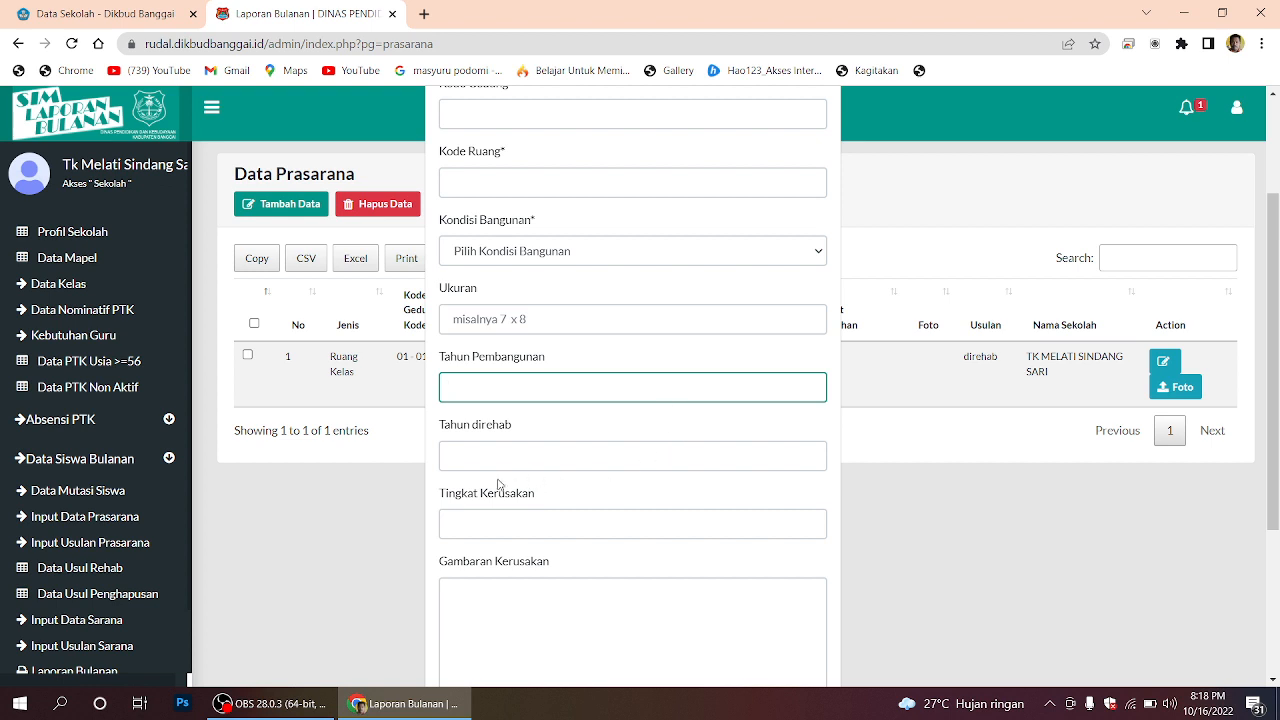
left_click(473, 456)
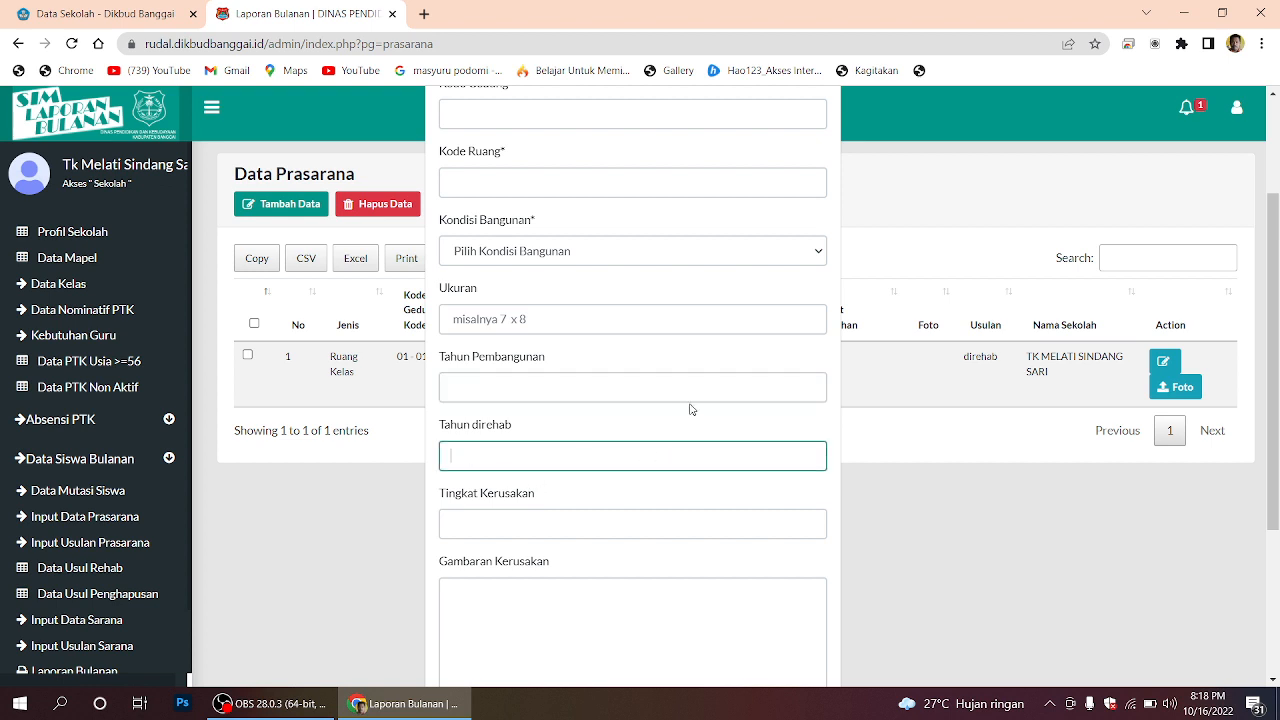
scroll(691, 402, "down", 1)
scroll(691, 402, "down", 1)
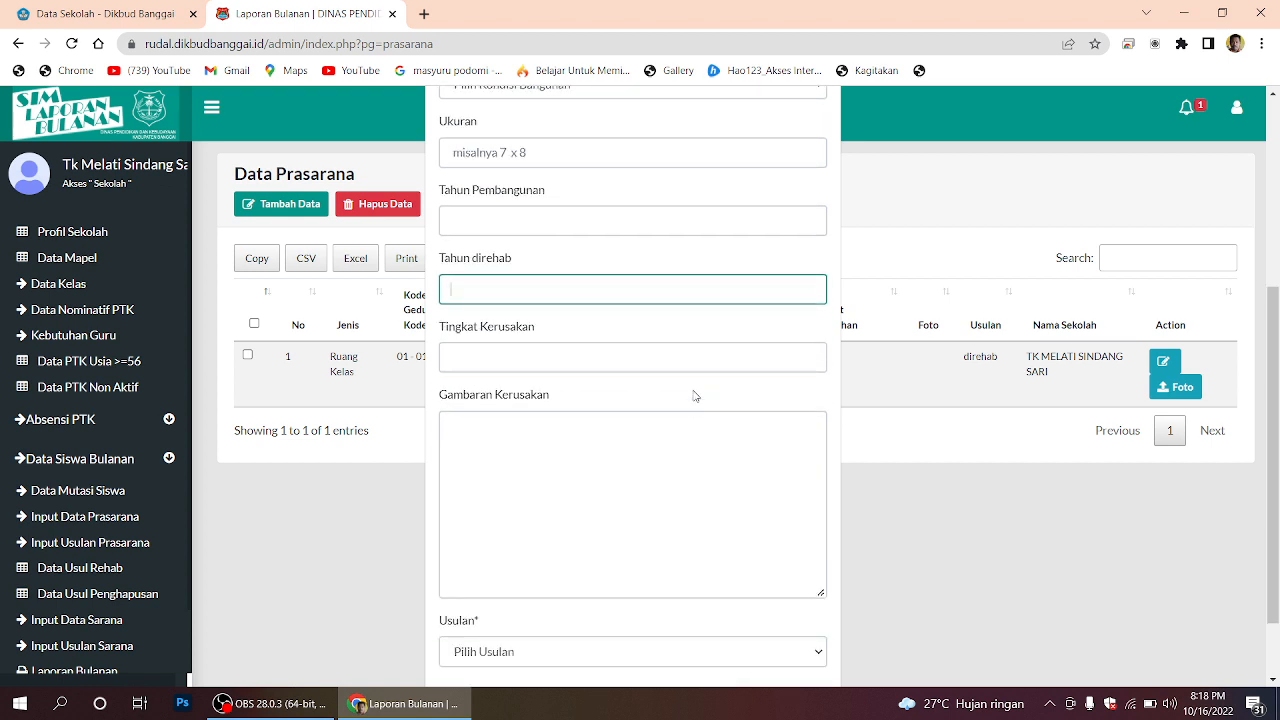
left_click(461, 352)
scroll(560, 330, "up", 1)
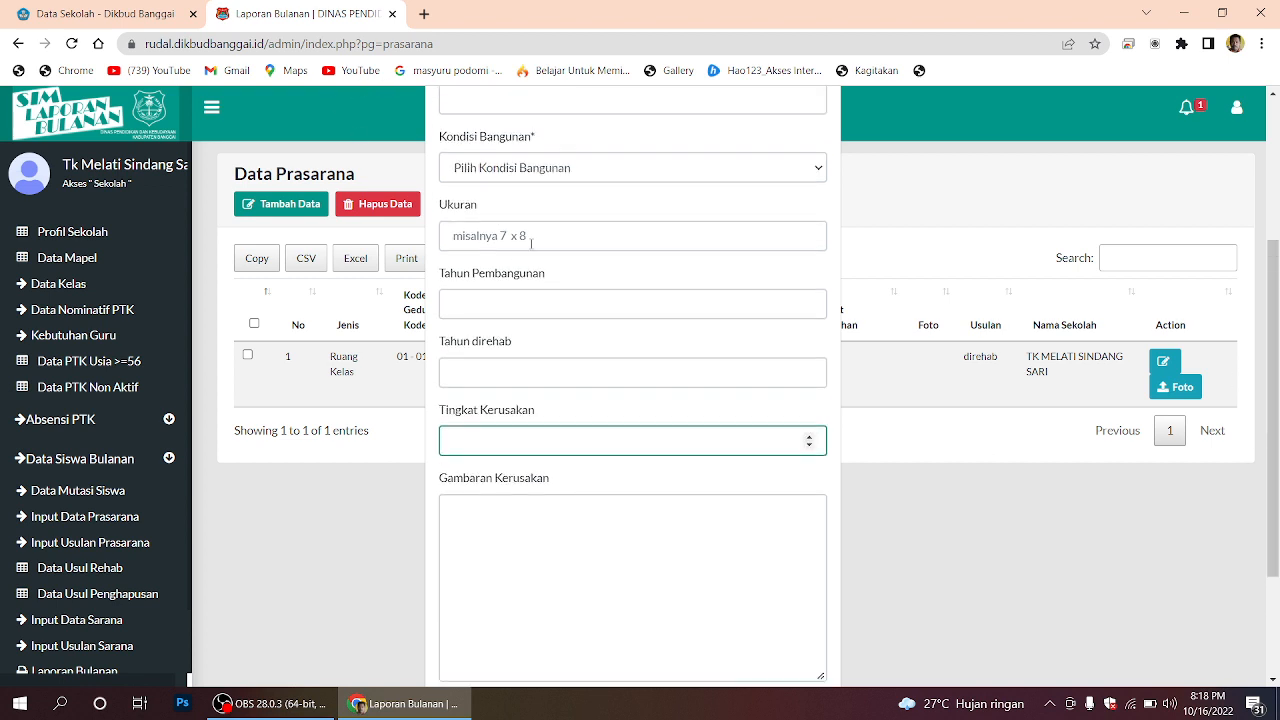
scroll(560, 330, "down", 2)
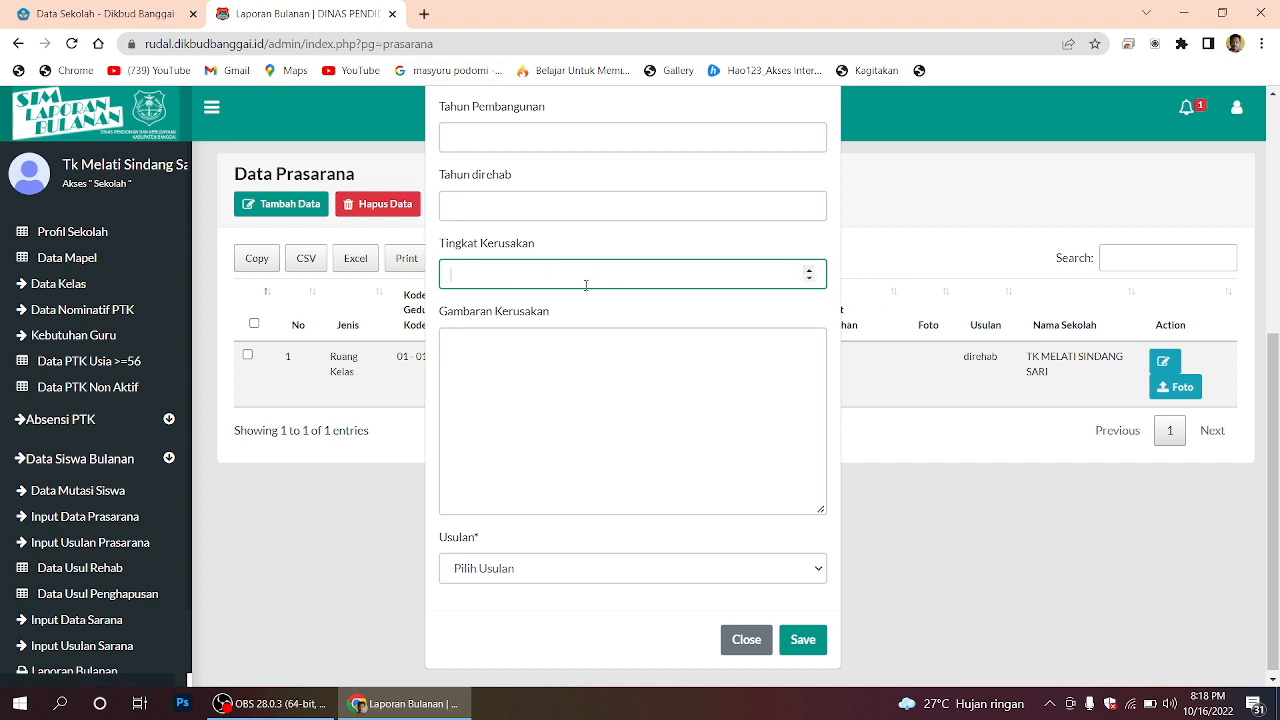
left_click(467, 361)
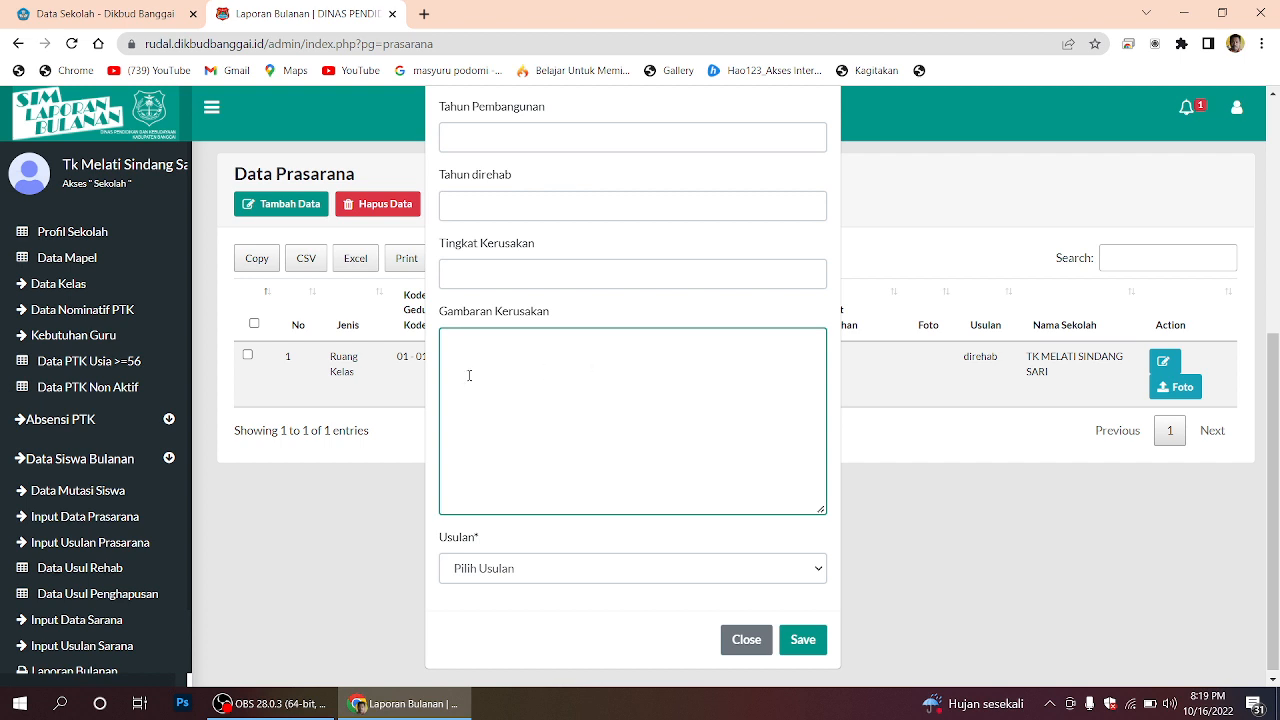
Step: Try direhab for Usulan in the prasarana Tambah Data form and close the form without saving
scroll(602, 430, "down", 1)
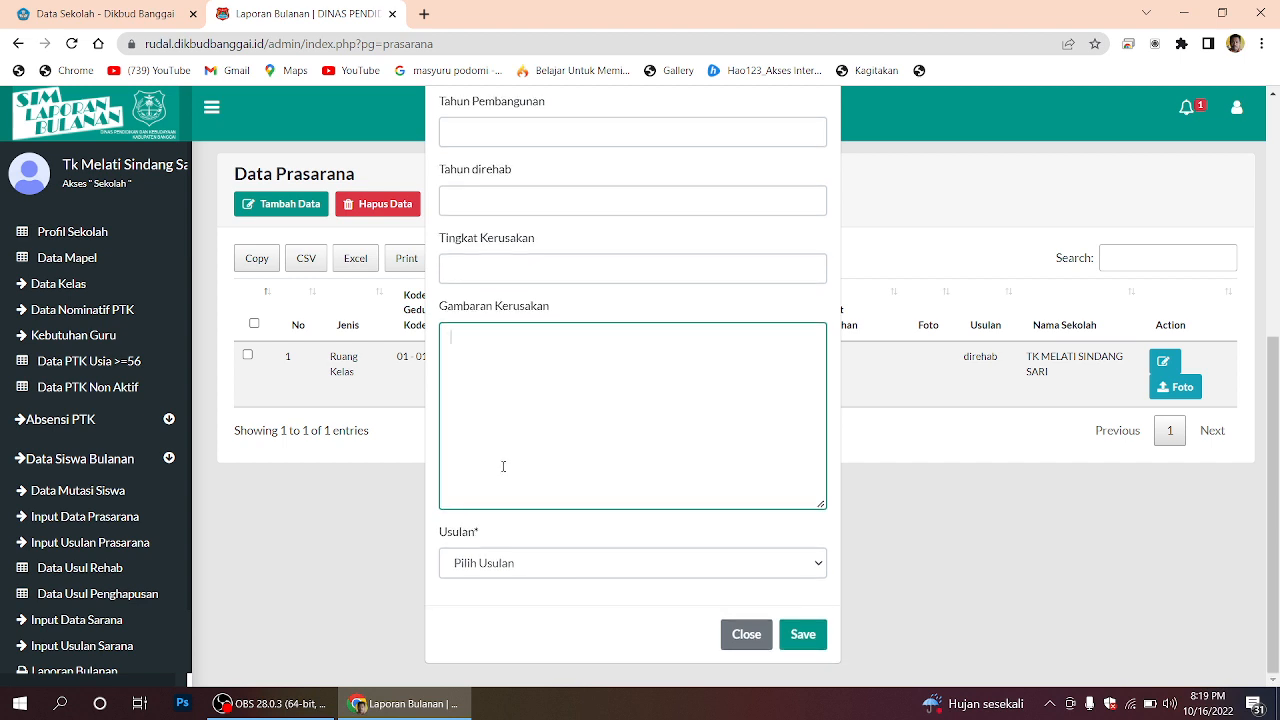
scroll(504, 470, "up", 3)
scroll(504, 470, "up", 1)
scroll(504, 466, "down", 4)
left_click(492, 568)
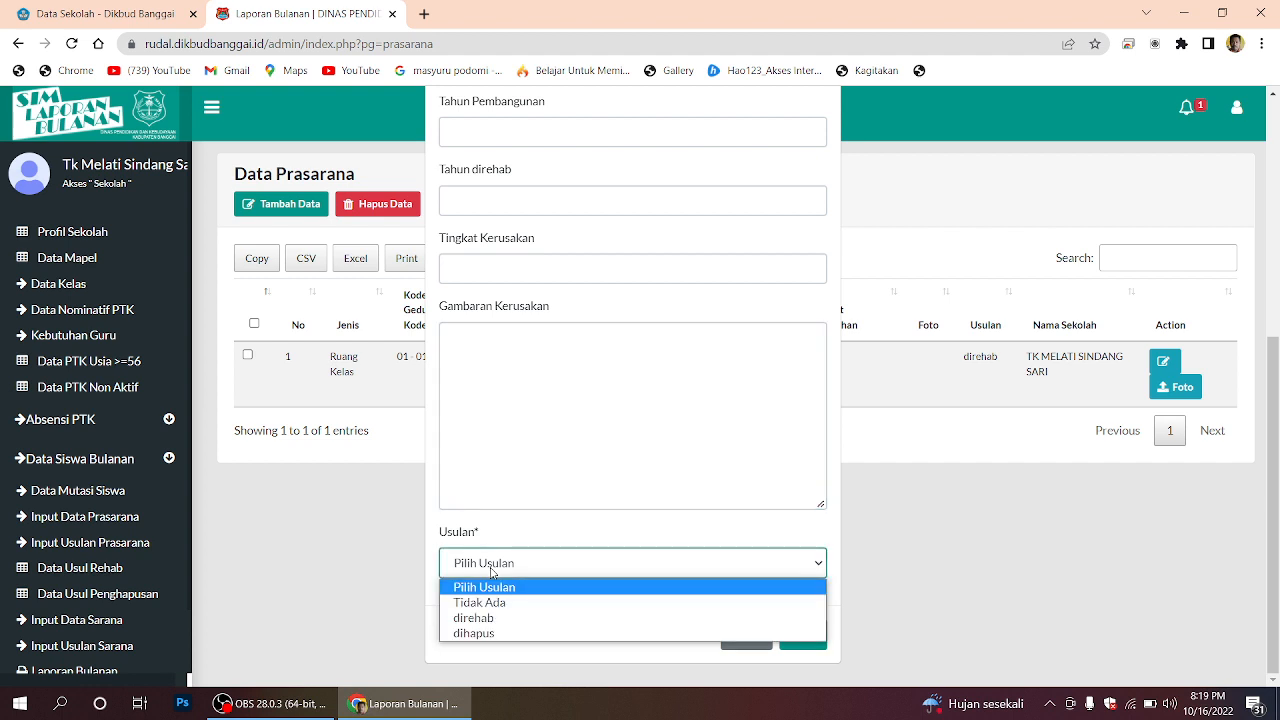
left_click(492, 570)
left_click(492, 570)
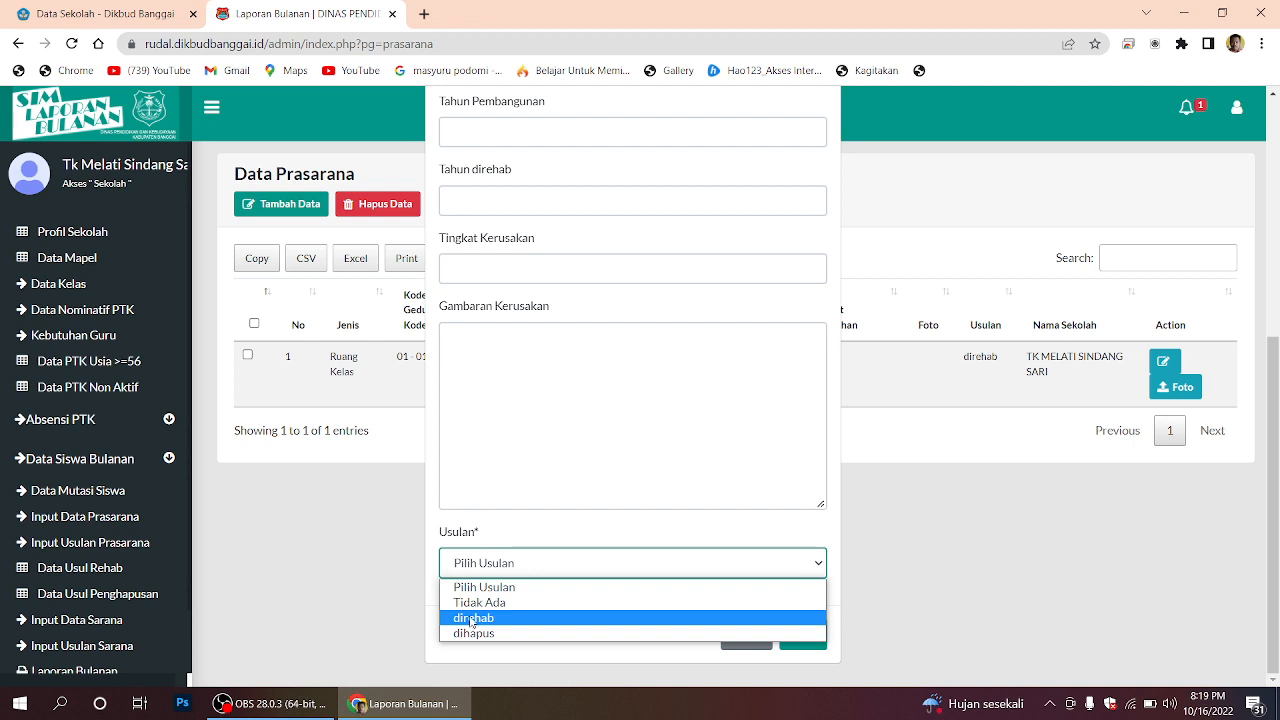
left_click(473, 619)
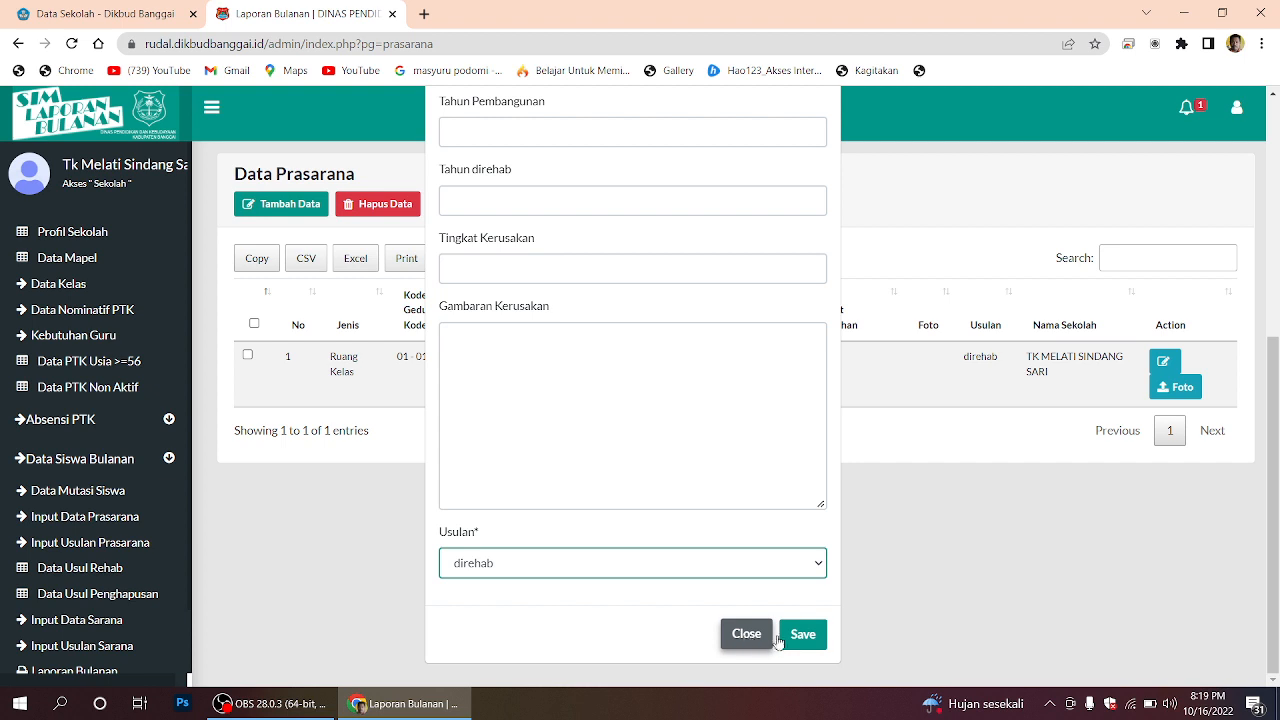
left_click(740, 636)
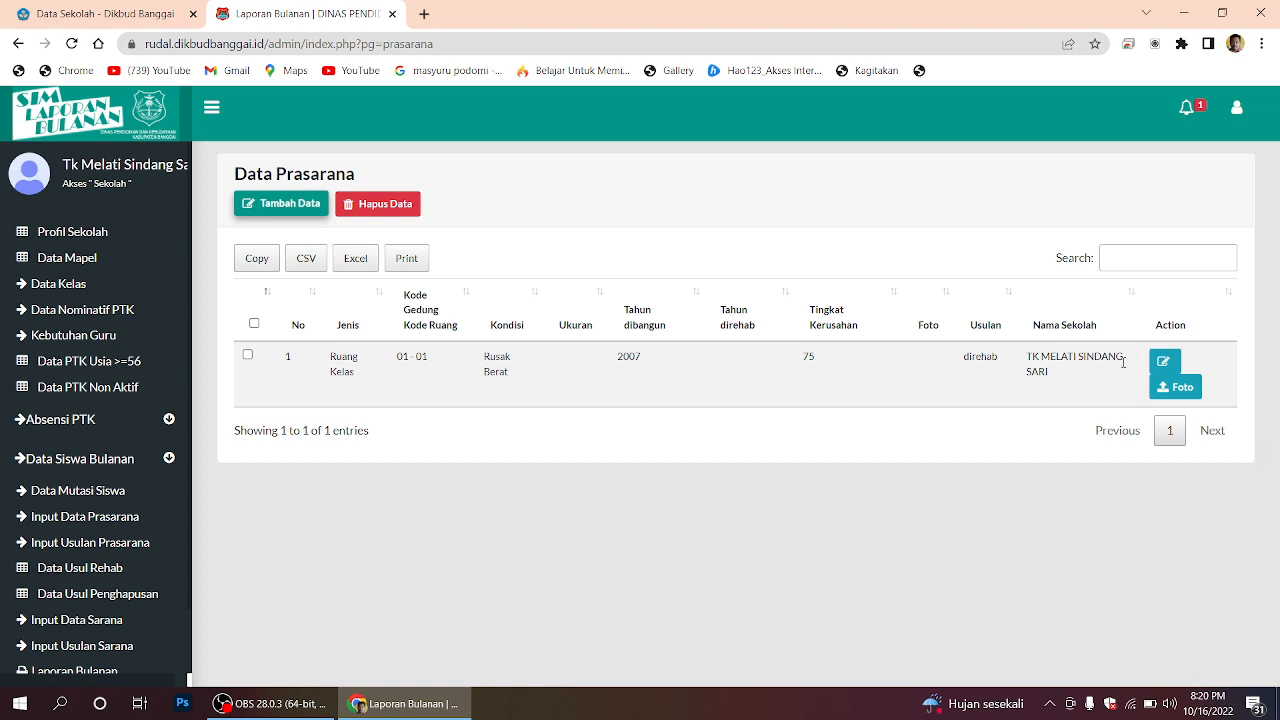
Step: View the building photo PDF upload for the Ruang Kelas record, choose no file, and return to the Data Prasarana list
left_click(1177, 392)
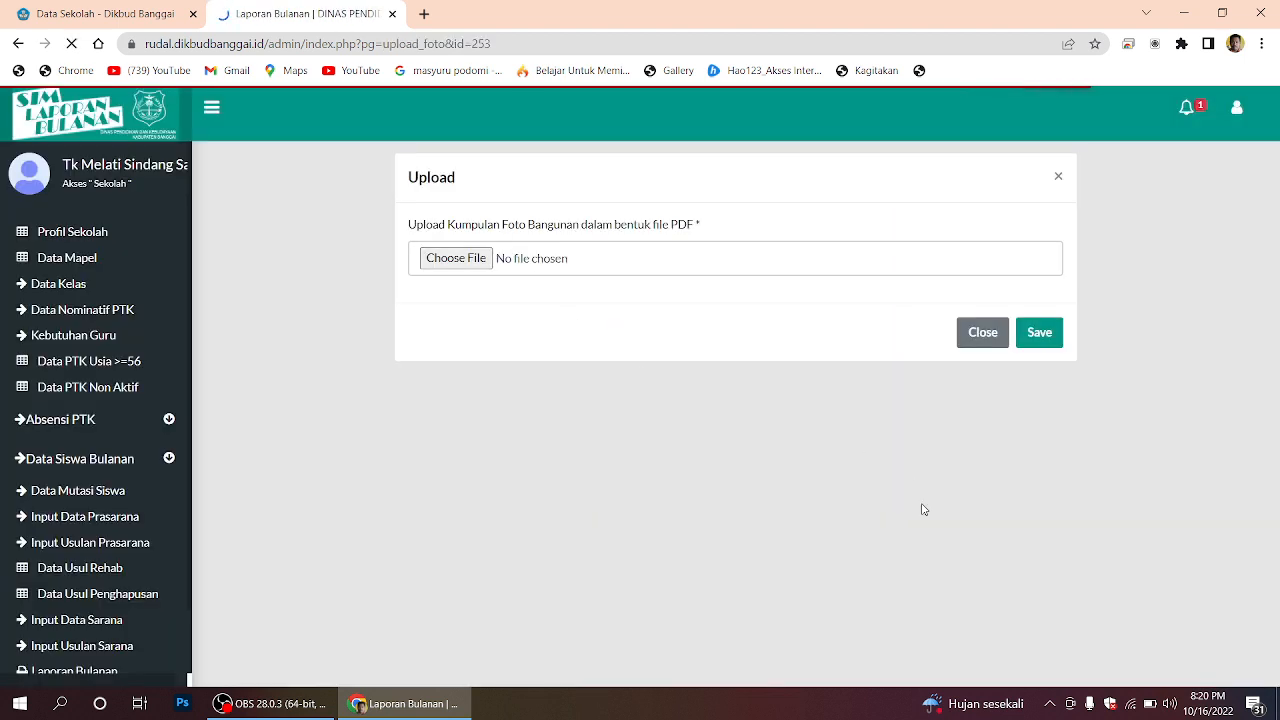
left_click(461, 258)
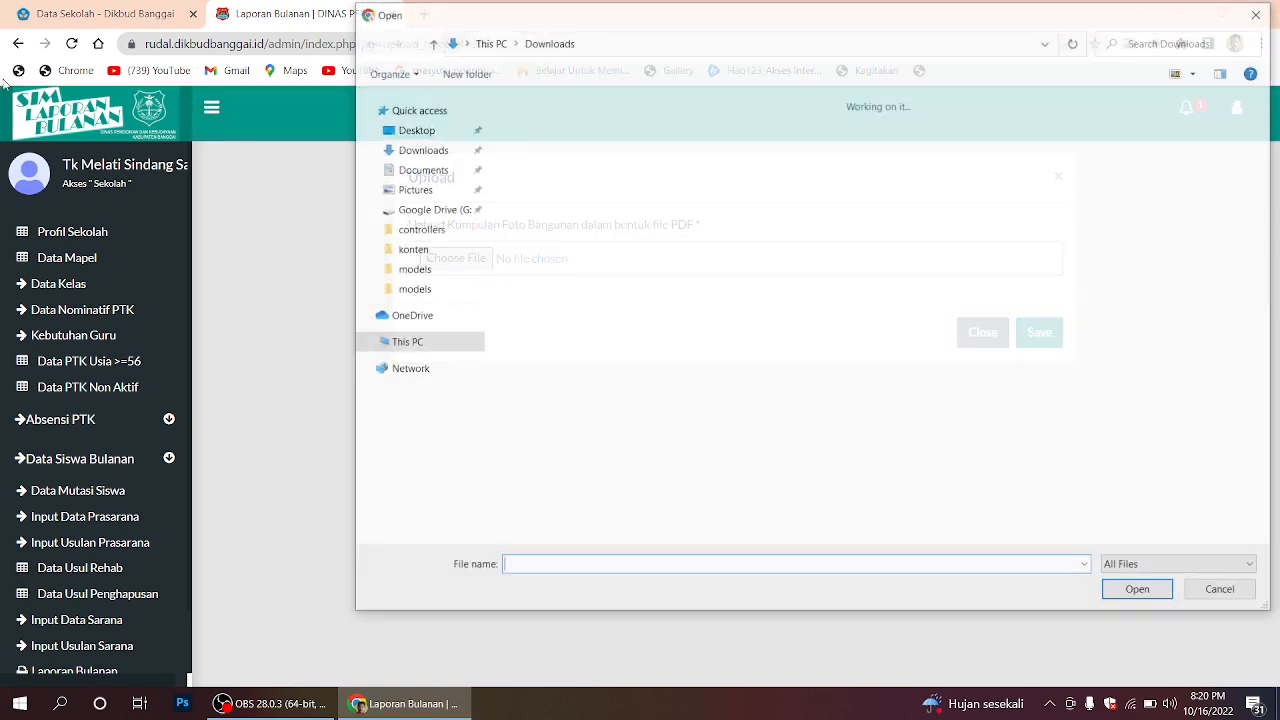
left_click(1220, 592)
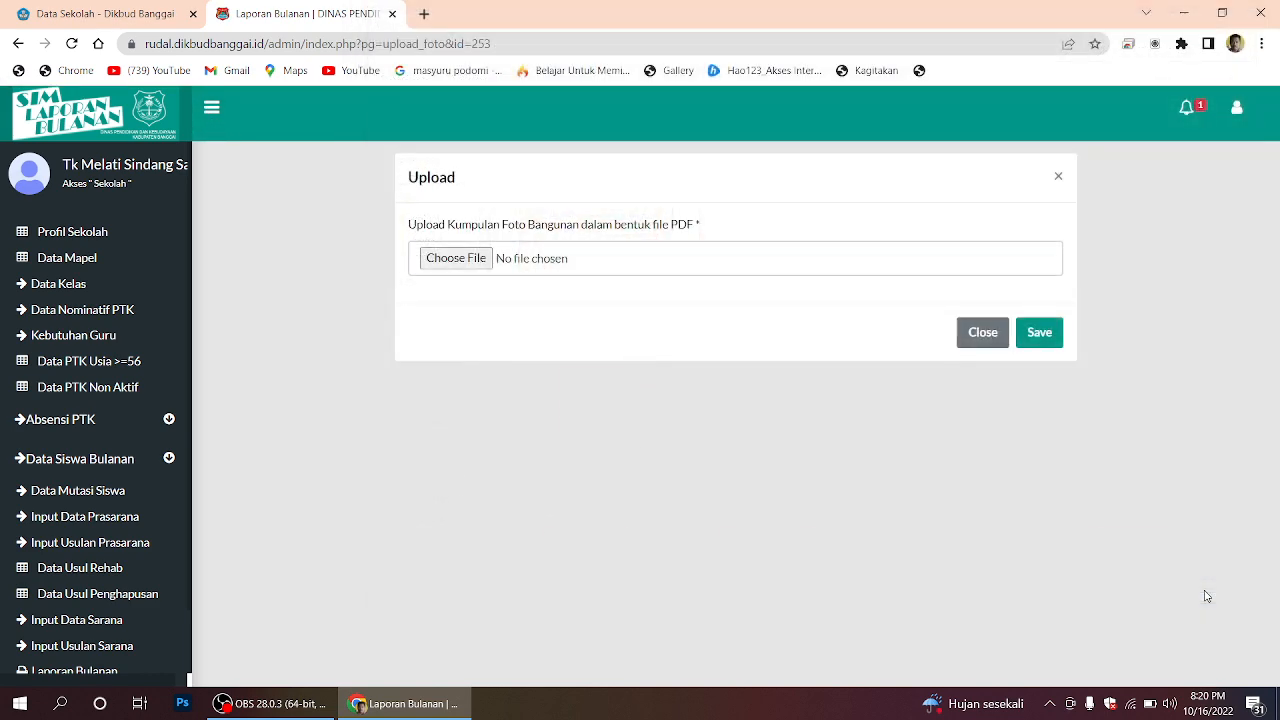
left_click(980, 332)
left_click(17, 44)
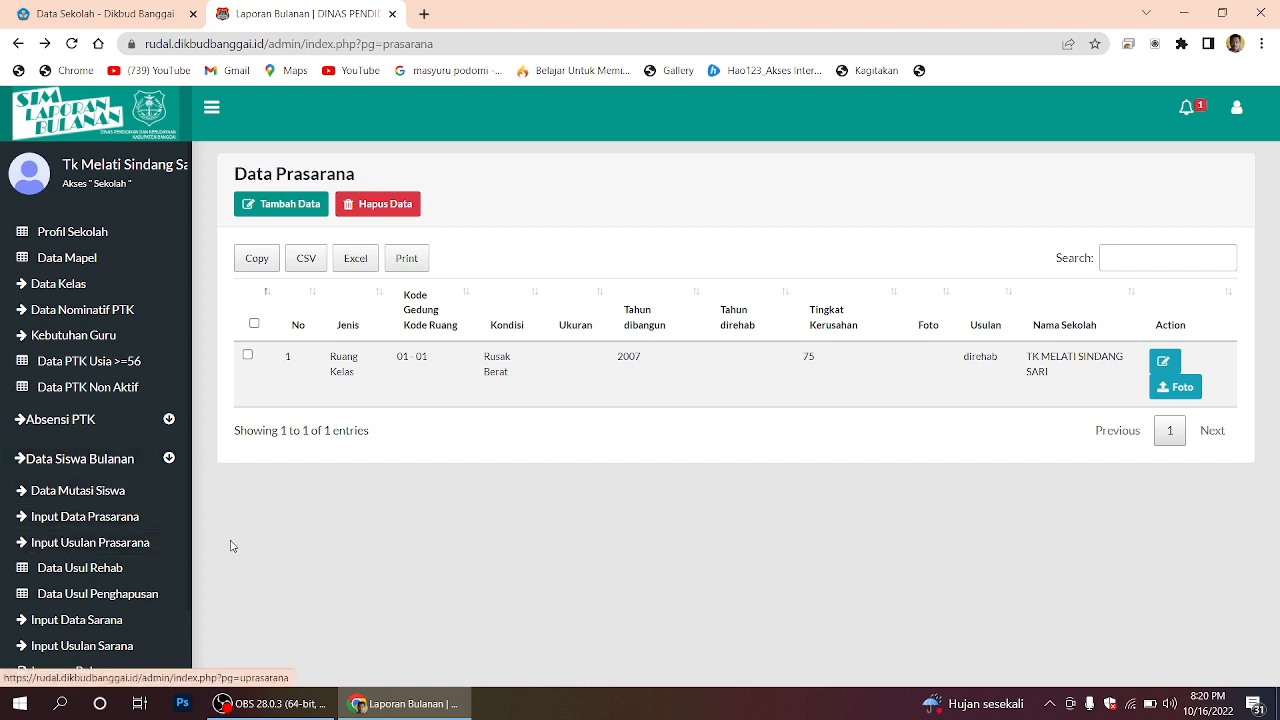
Step: View the Input Usulan Prasarana page and its Jenis Prasarana options in the Tambah Data form, and close the form without saving
left_click(85, 548)
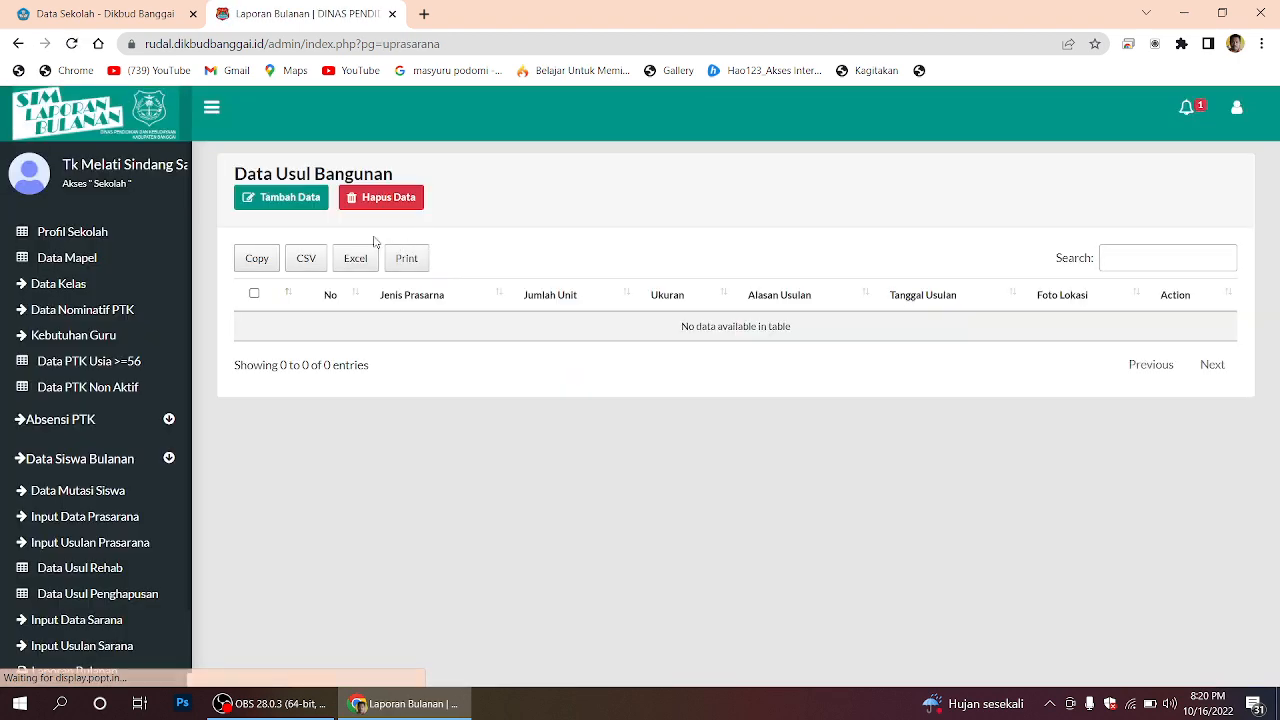
left_click(85, 516)
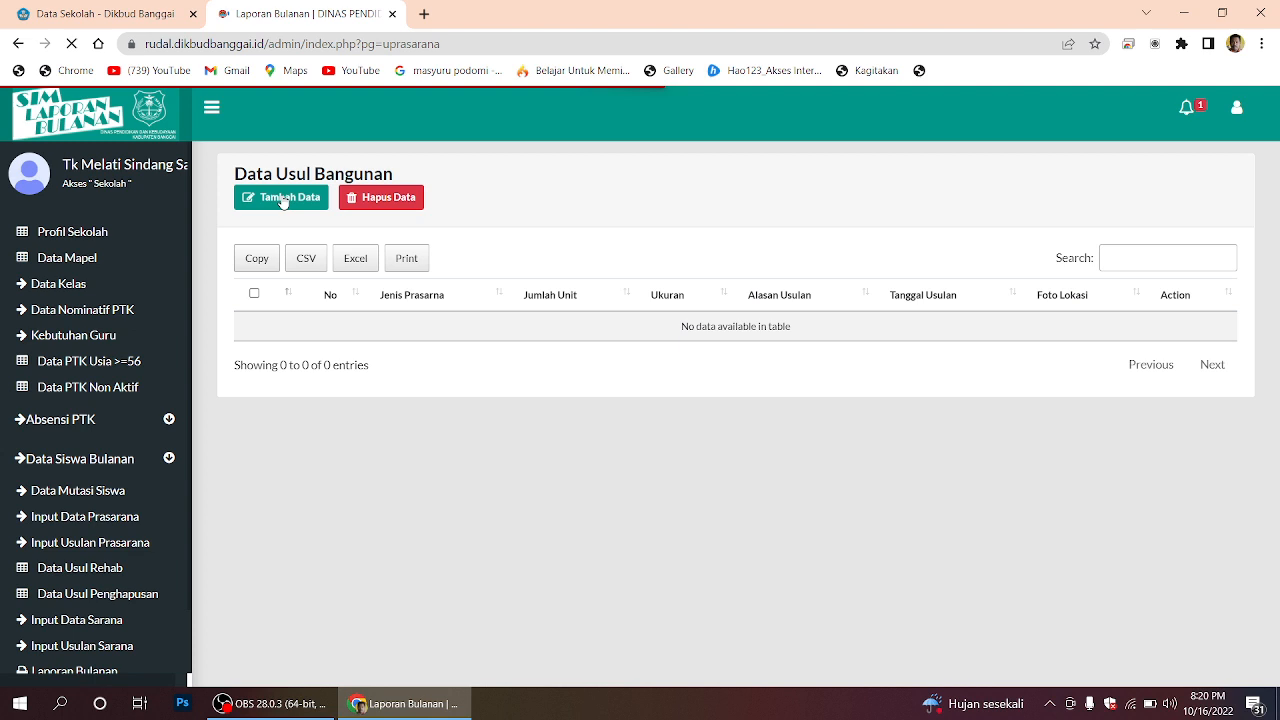
left_click(283, 196)
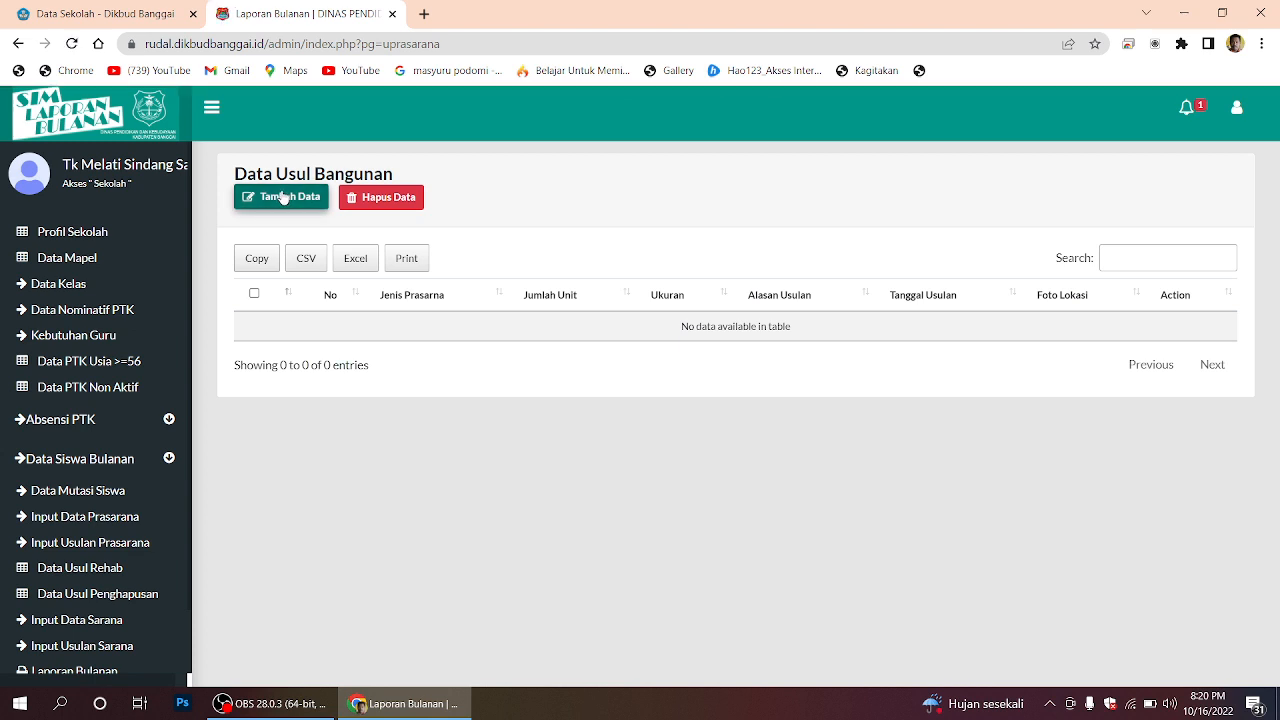
left_click(575, 213)
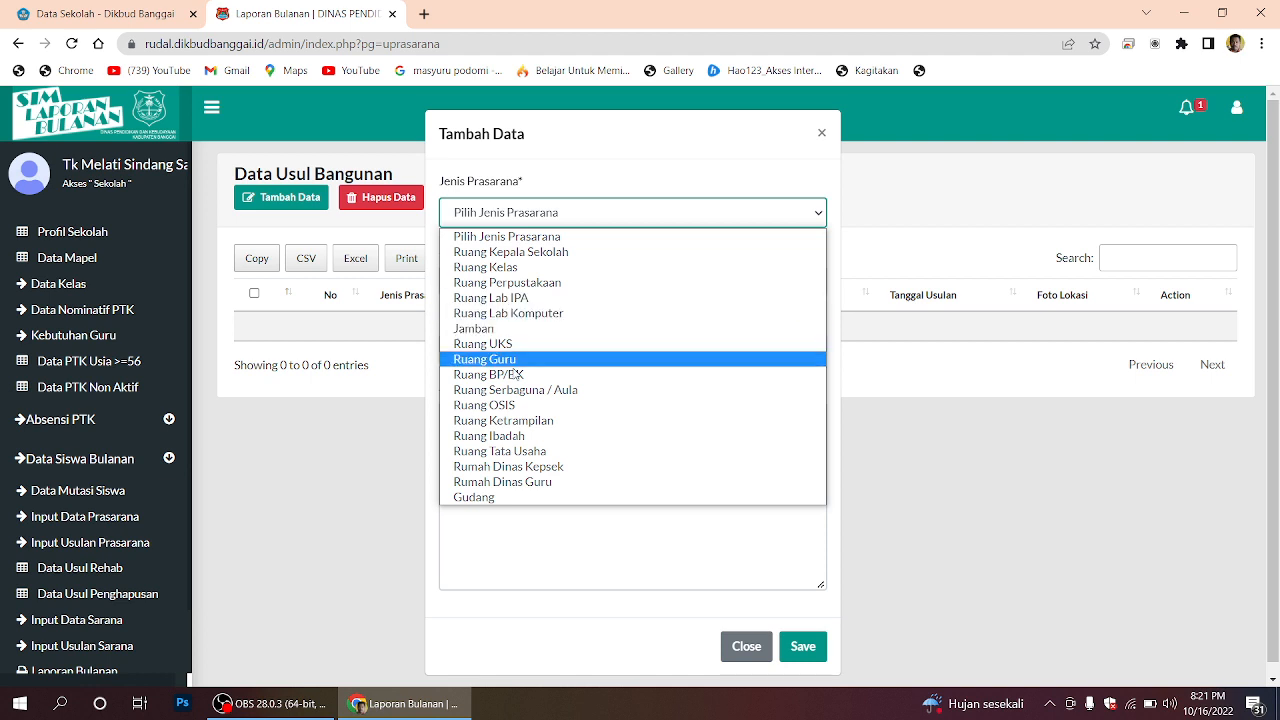
left_click(749, 646)
left_click(749, 646)
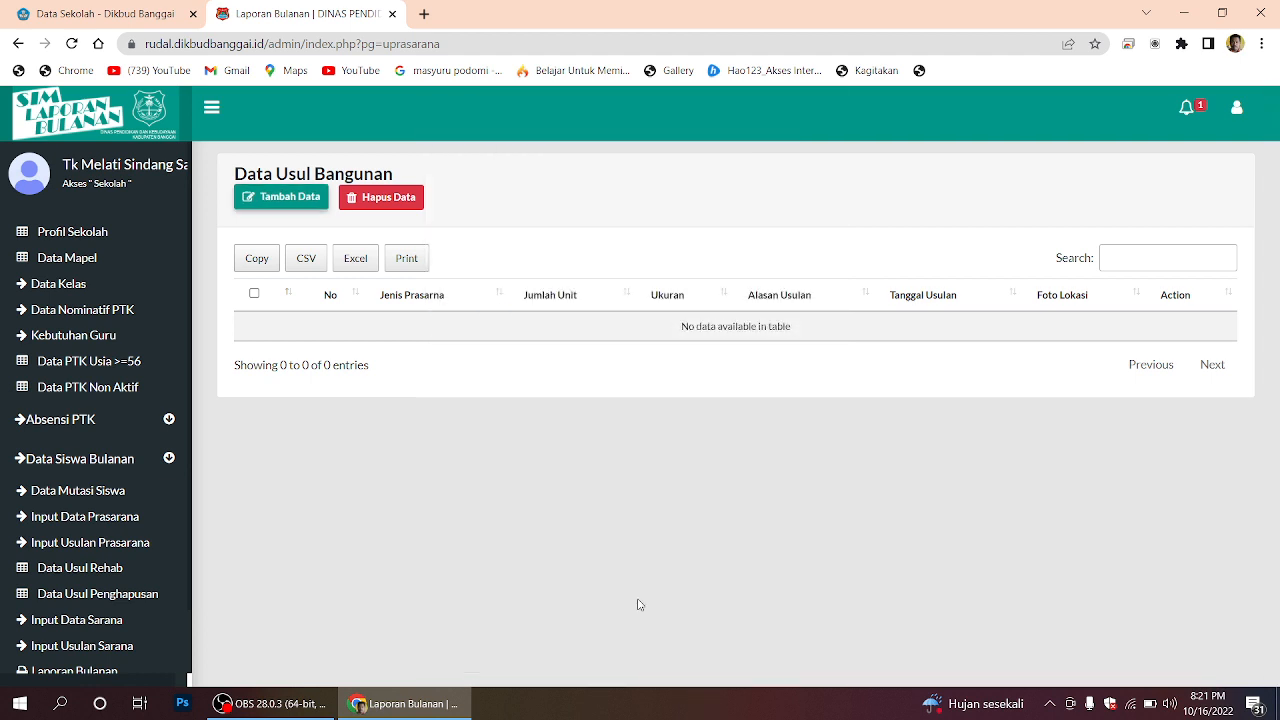
Step: Revisit the Data Prasarana list and return to the Data Usul Bangunan page
left_click(83, 518)
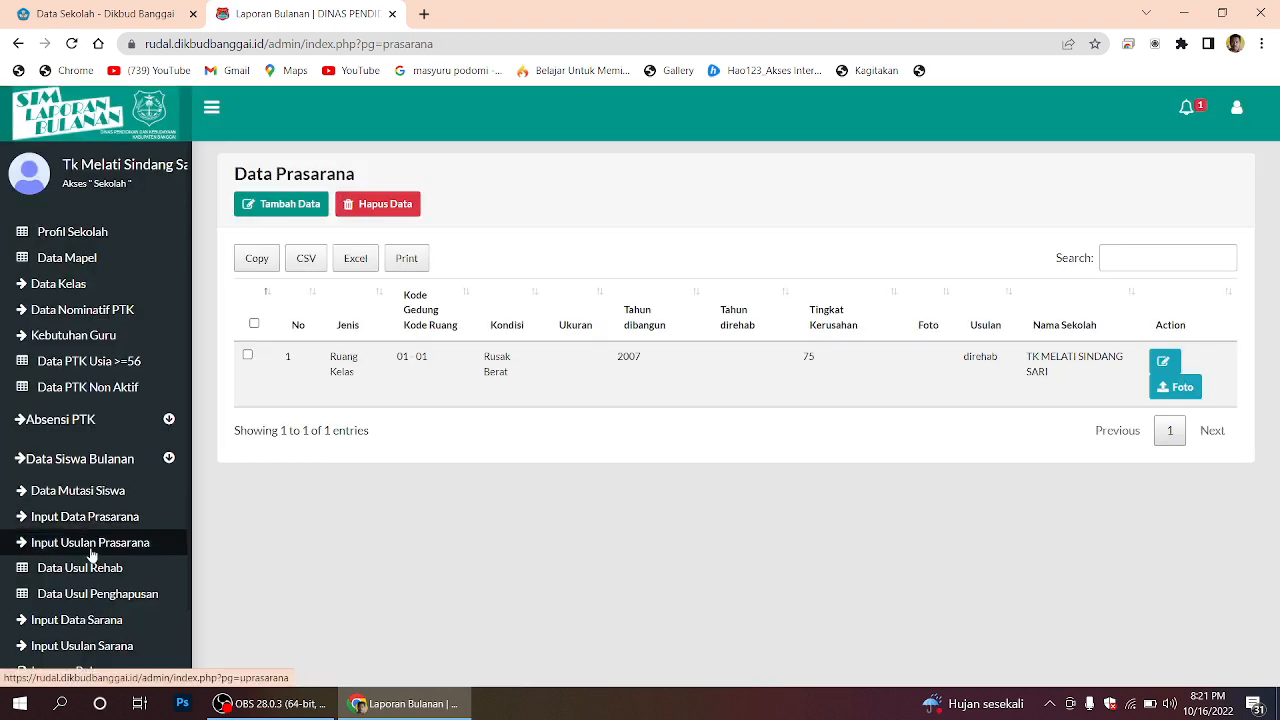
left_click(91, 552)
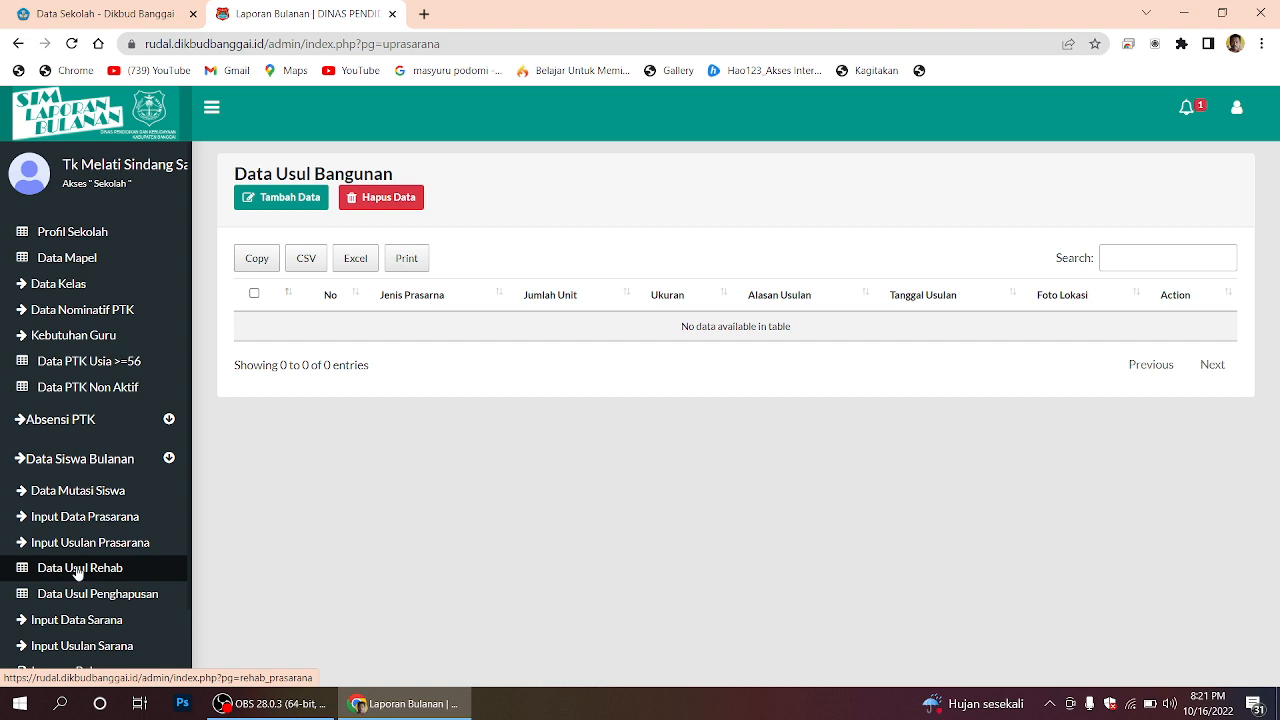
Step: In a new Input Data Sarana entry, try Meubeler as Kategori Barang and Meja Guru, then Meja Siswa, as Jenis Barang
scroll(20, 615, "down", 1)
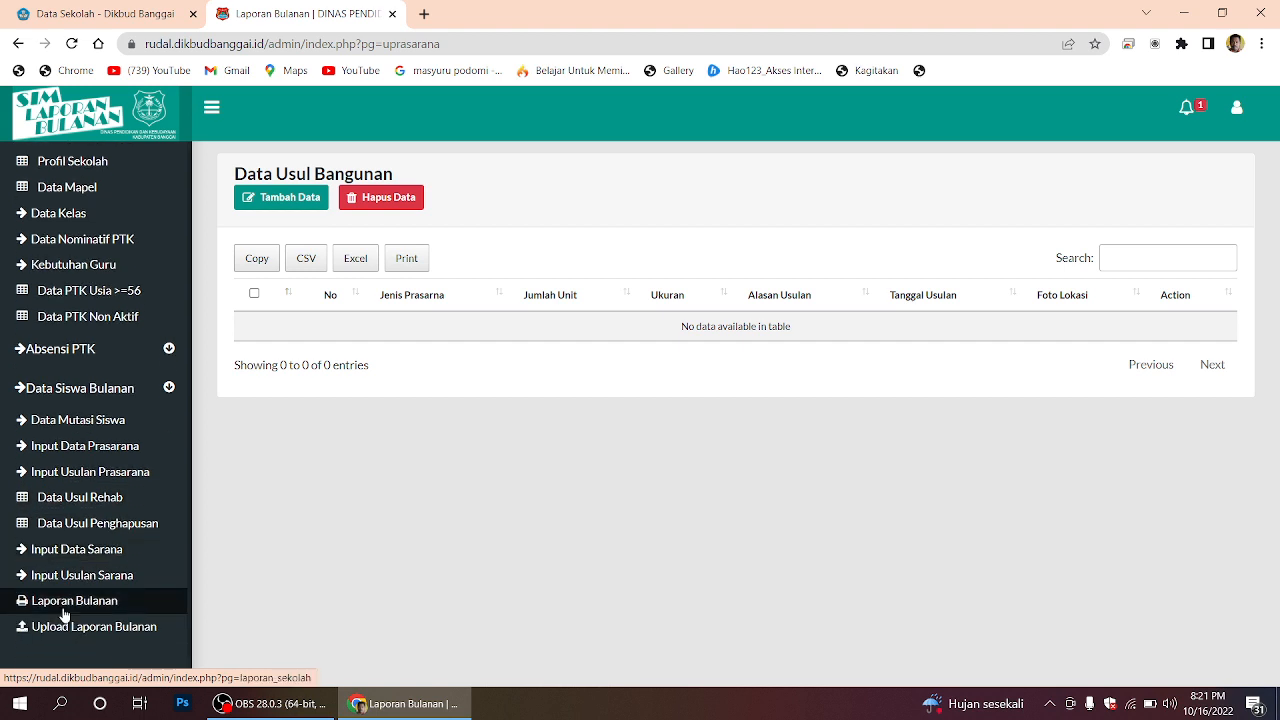
left_click(62, 555)
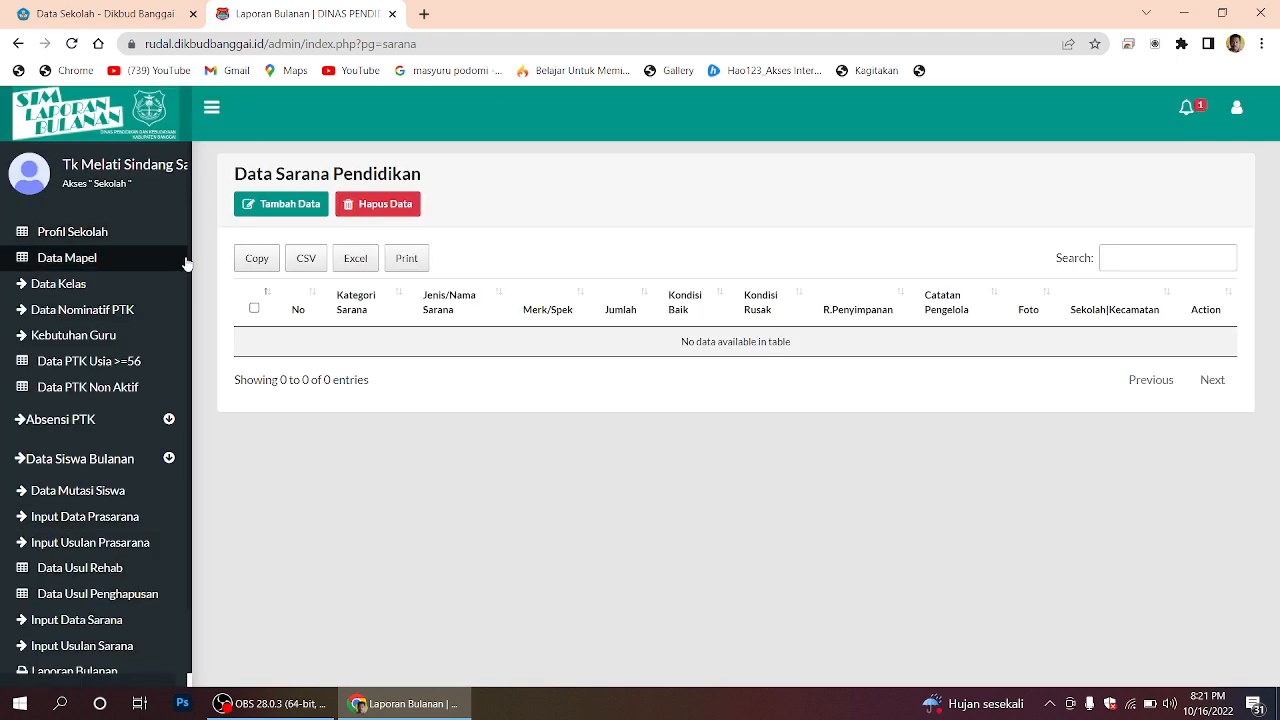
left_click(290, 210)
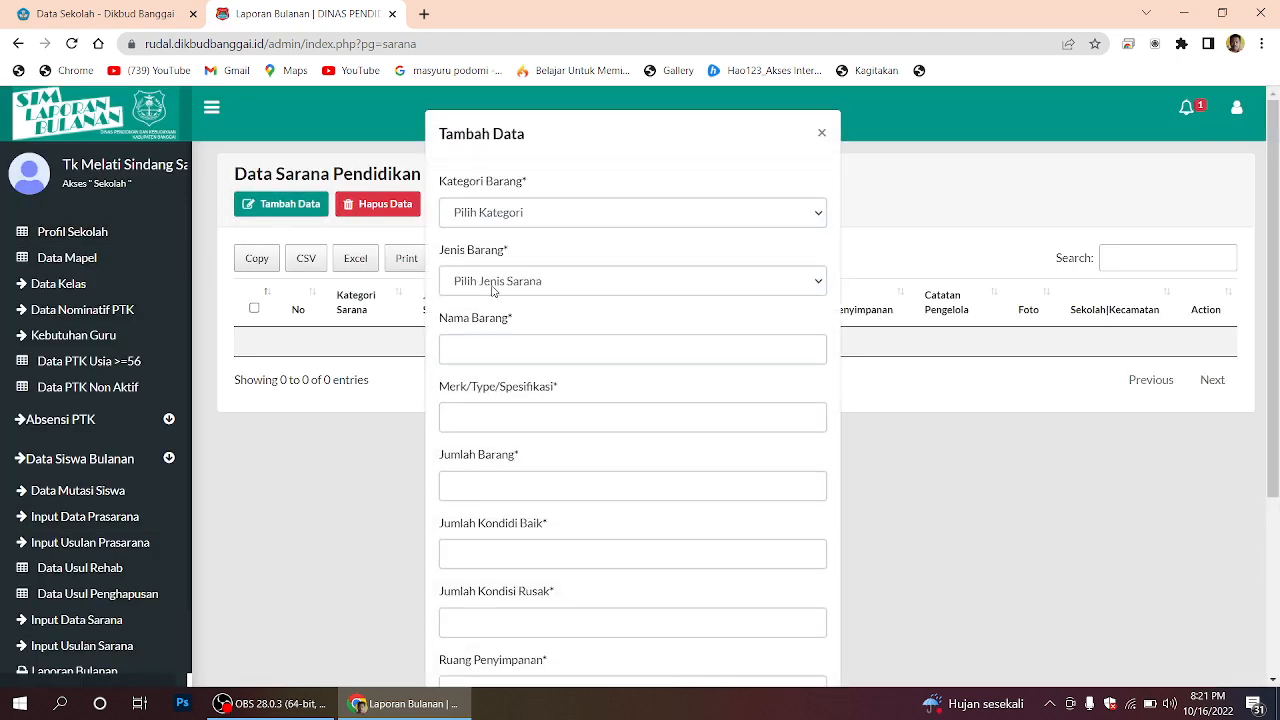
left_click(604, 216)
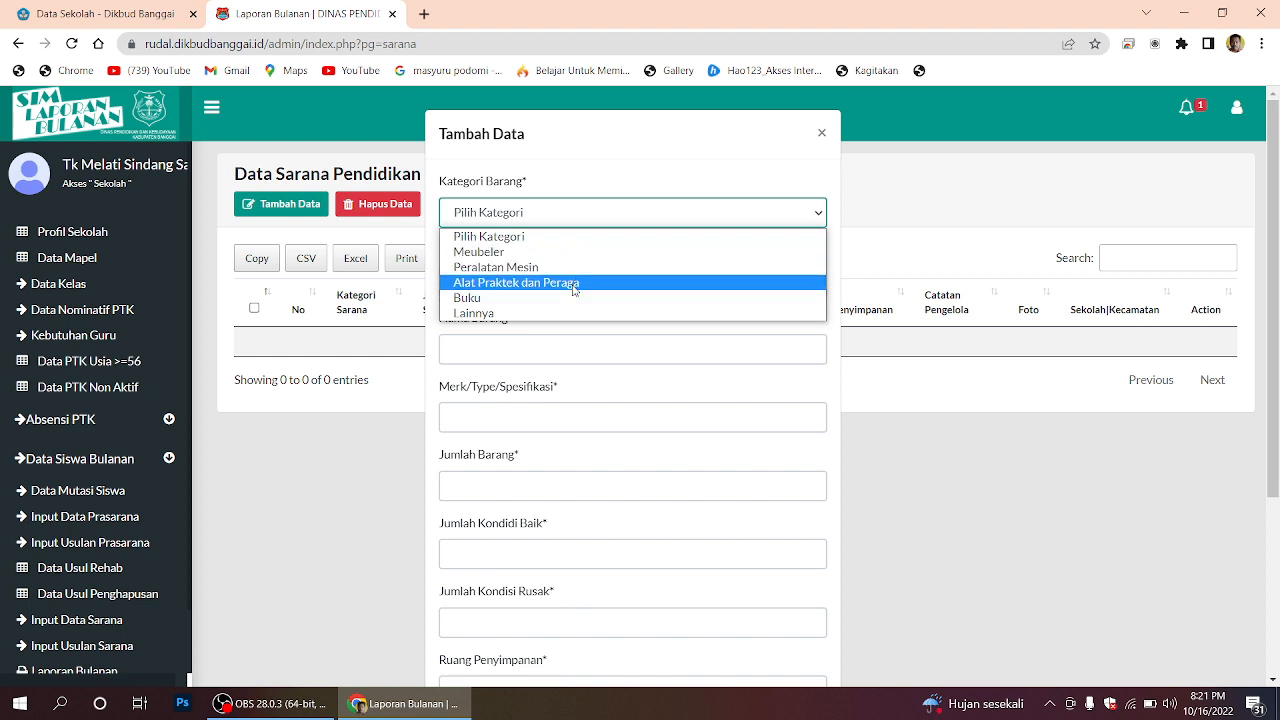
left_click(506, 256)
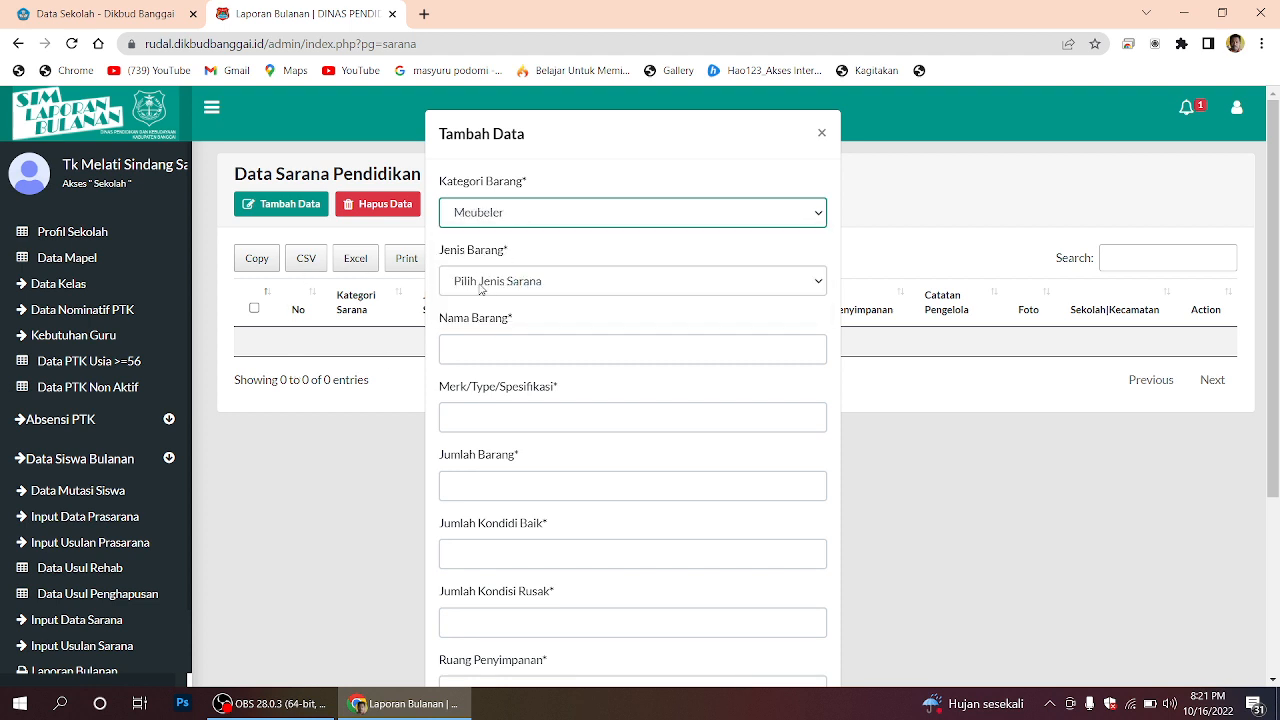
left_click(481, 287)
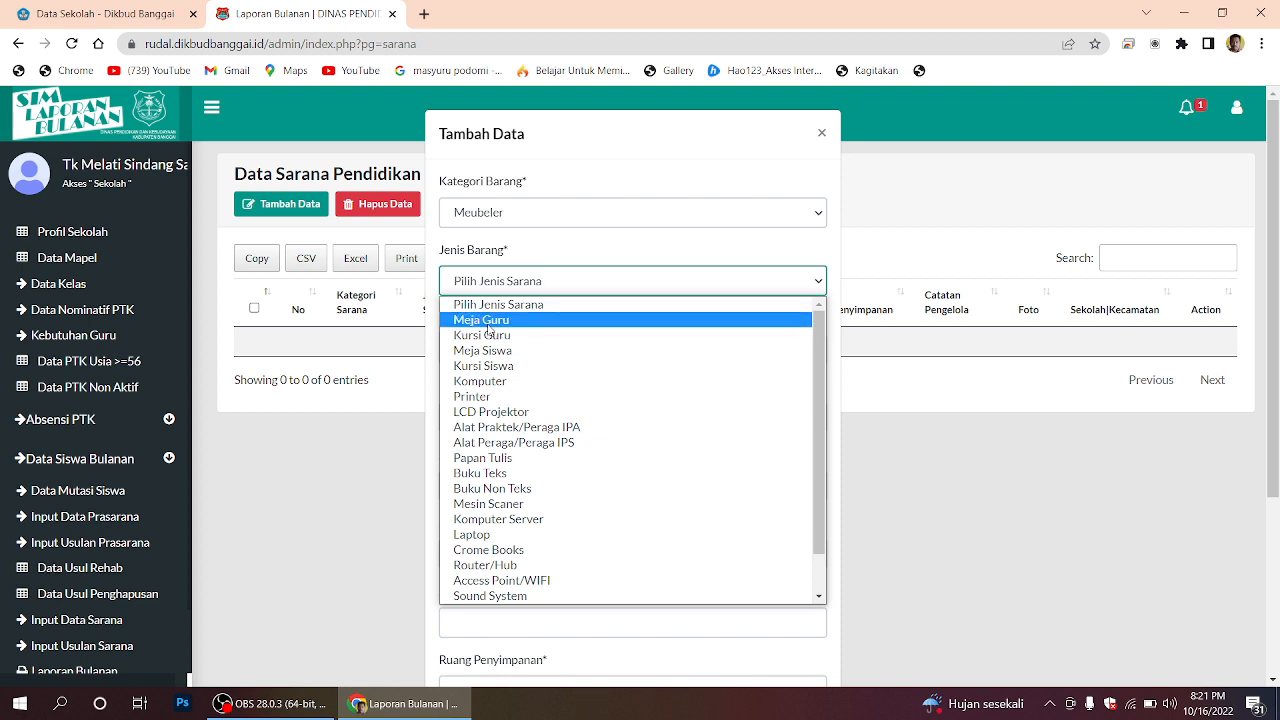
left_click(487, 321)
left_click(490, 283)
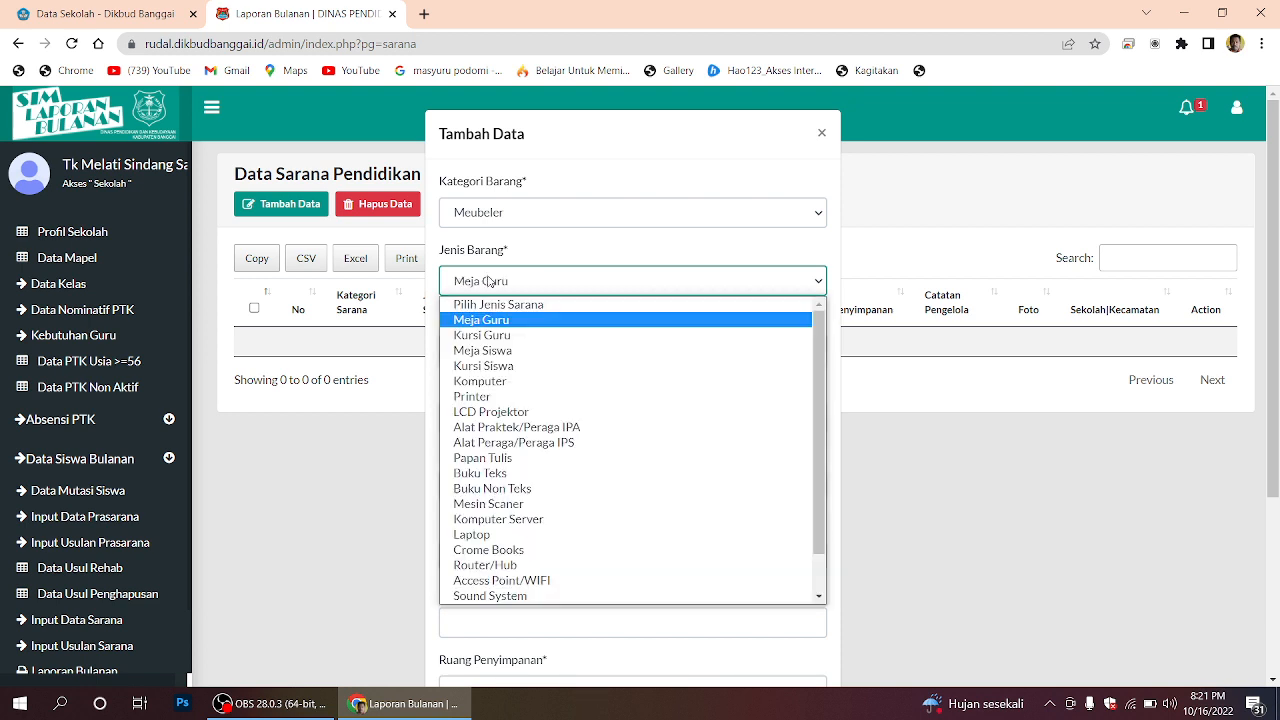
left_click(488, 351)
Step: Examine the sarana form's fields from Nama Barang through Catatan Pengelola without filling them in, and close the form without saving
left_click(460, 354)
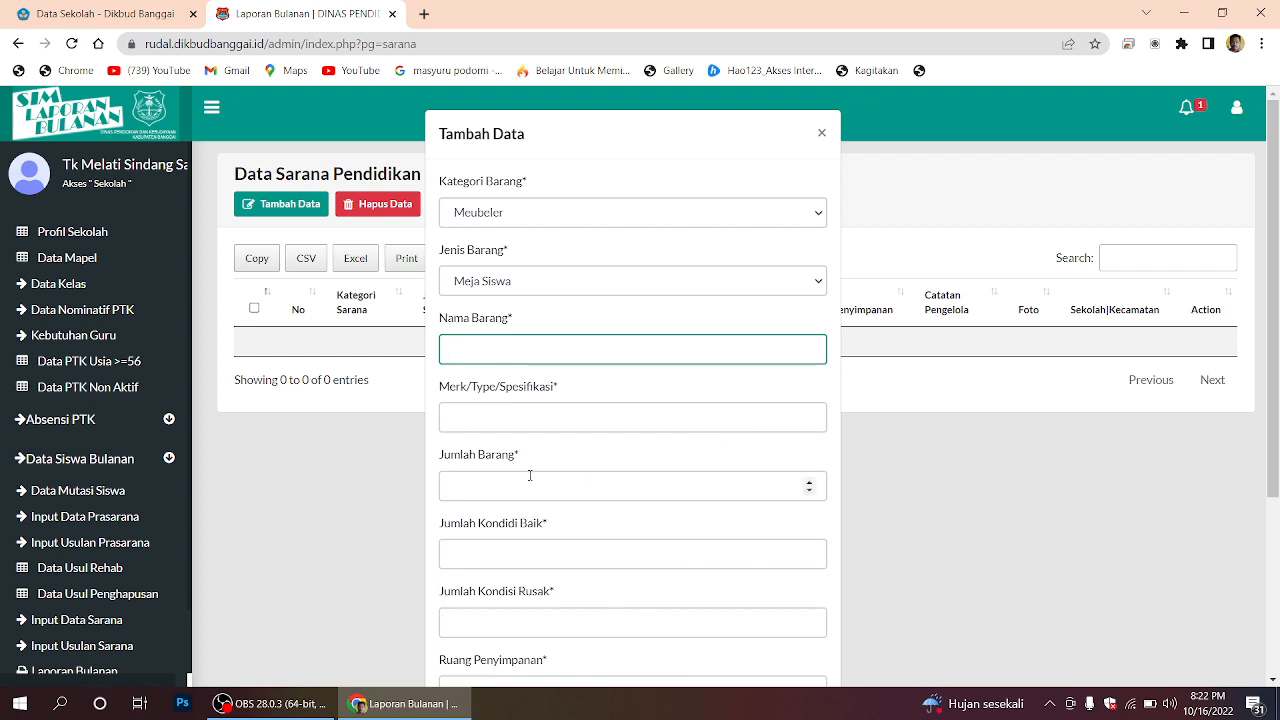
scroll(474, 488, "down", 1)
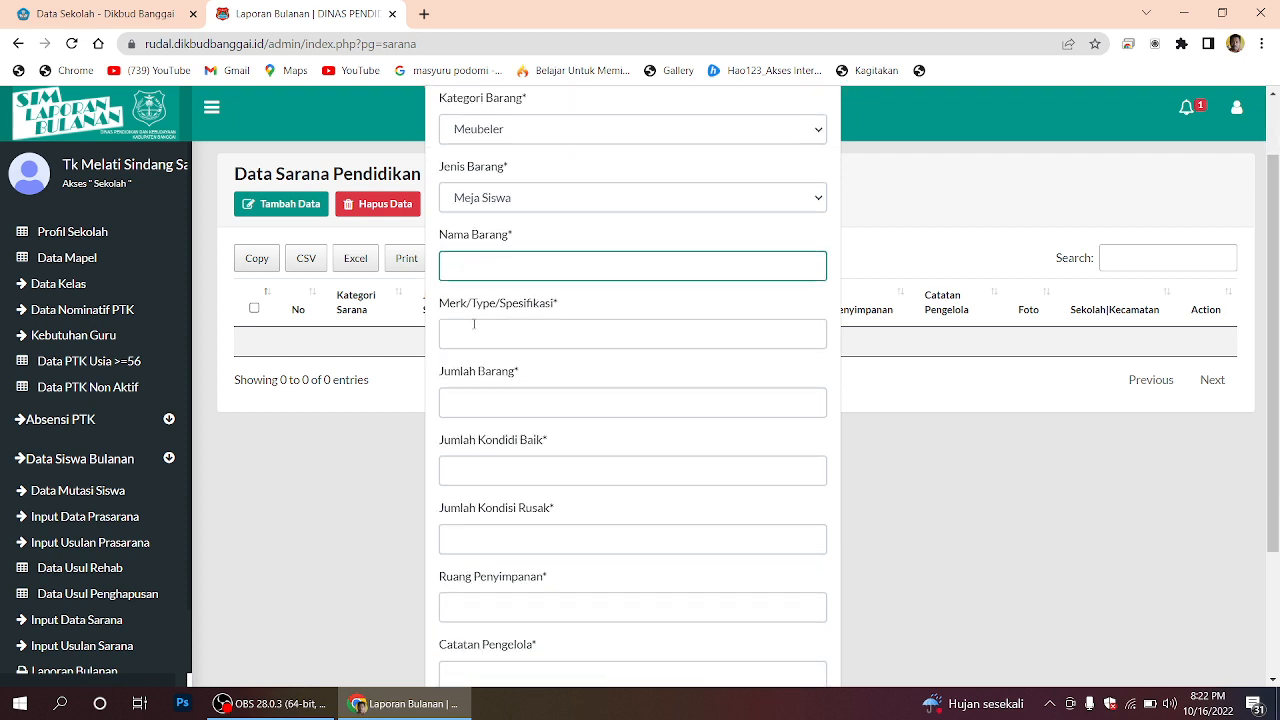
scroll(482, 320, "up", 1)
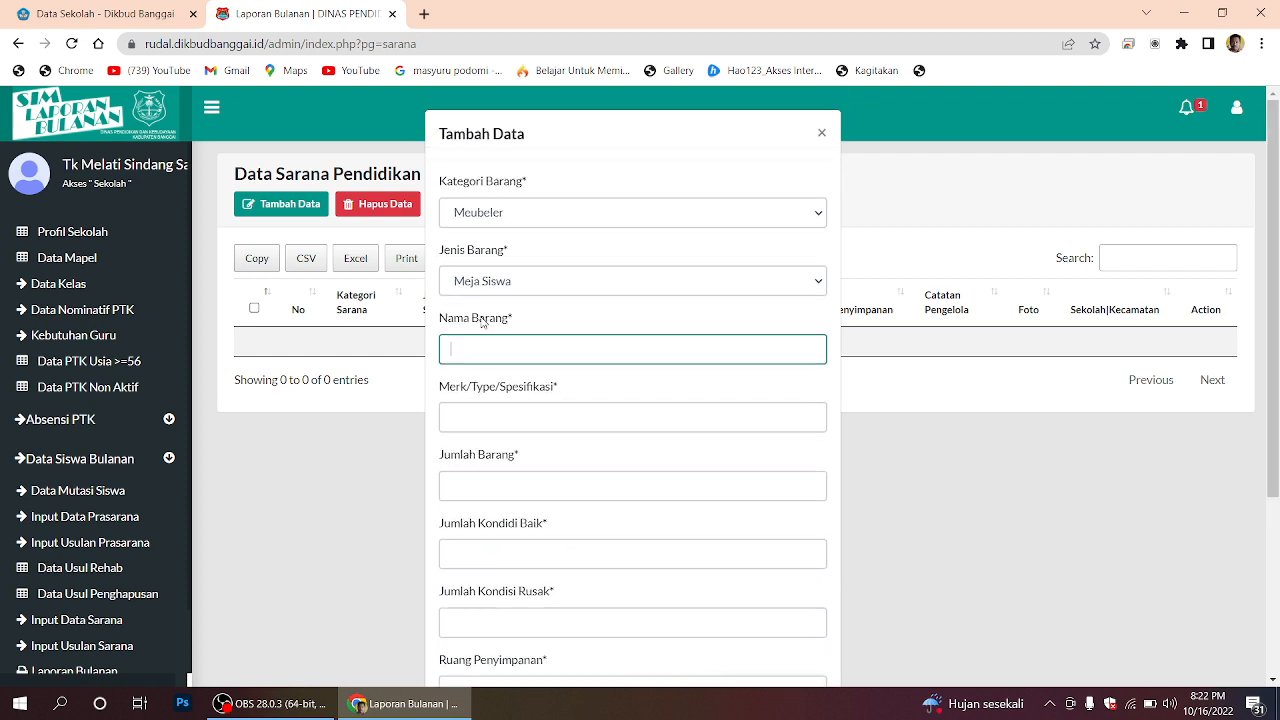
scroll(505, 388, "down", 2)
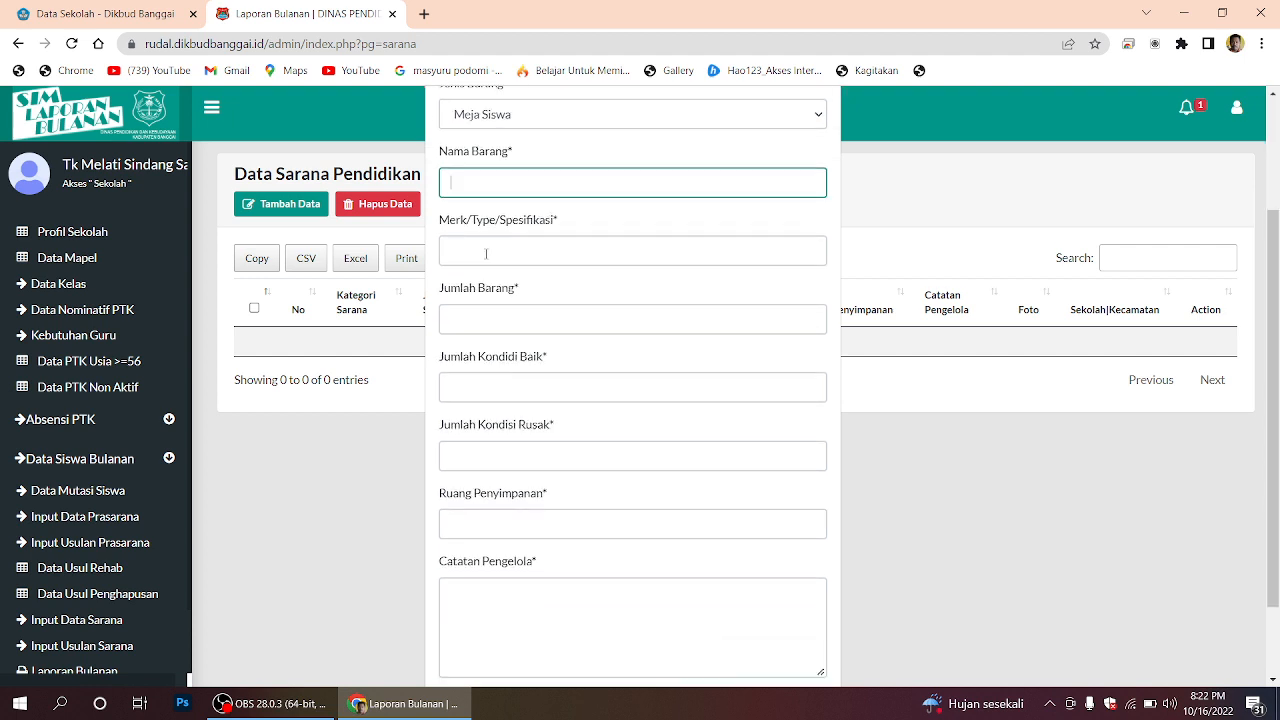
left_click(480, 320)
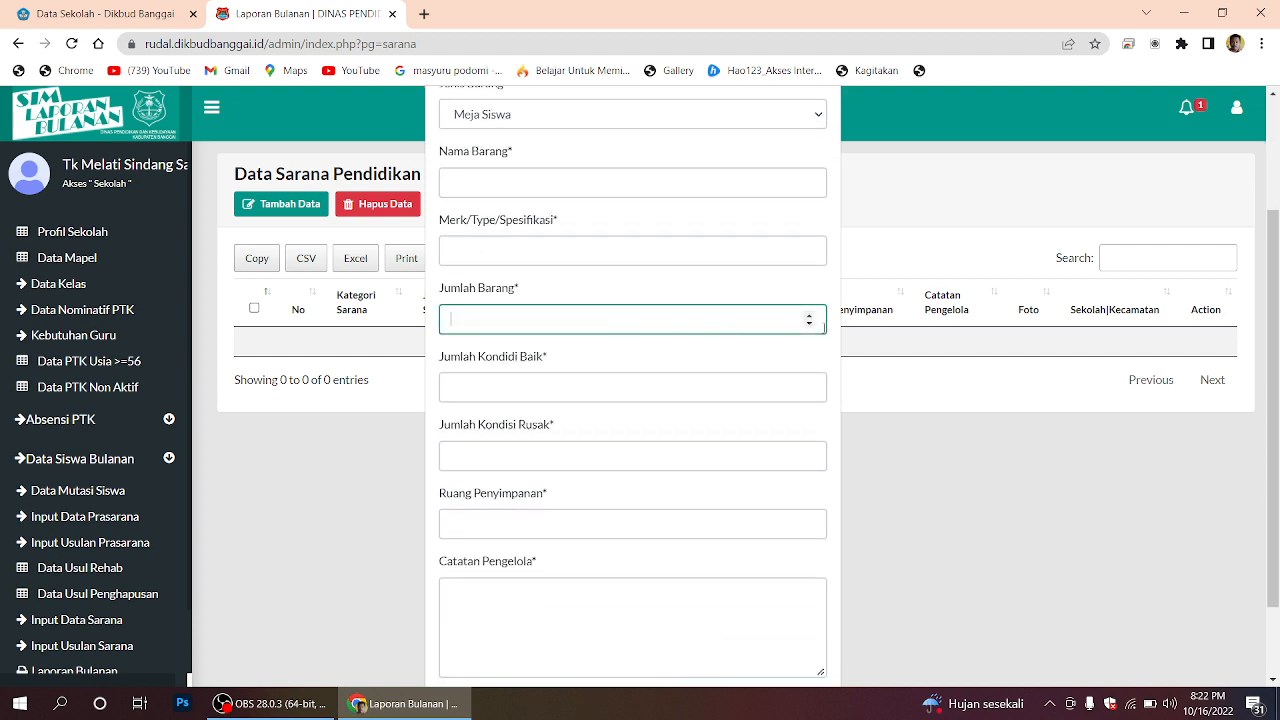
left_click(447, 392)
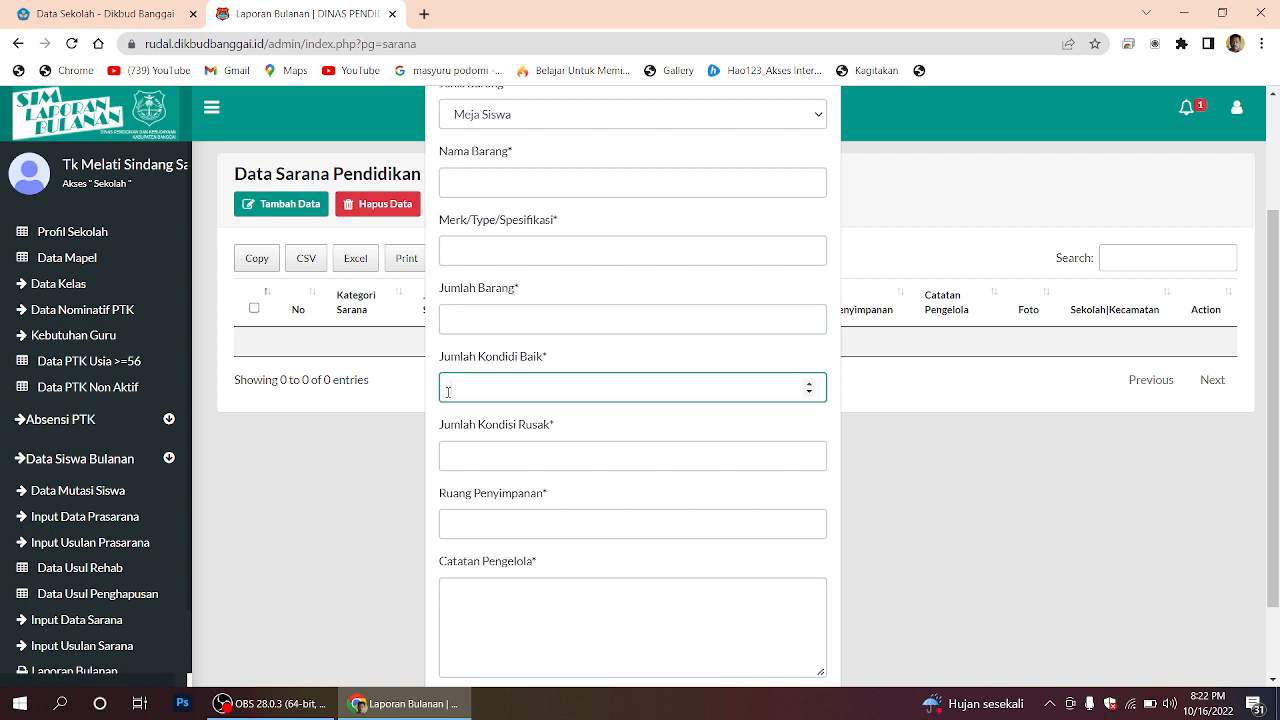
left_click(450, 455)
scroll(491, 546, "down", 1)
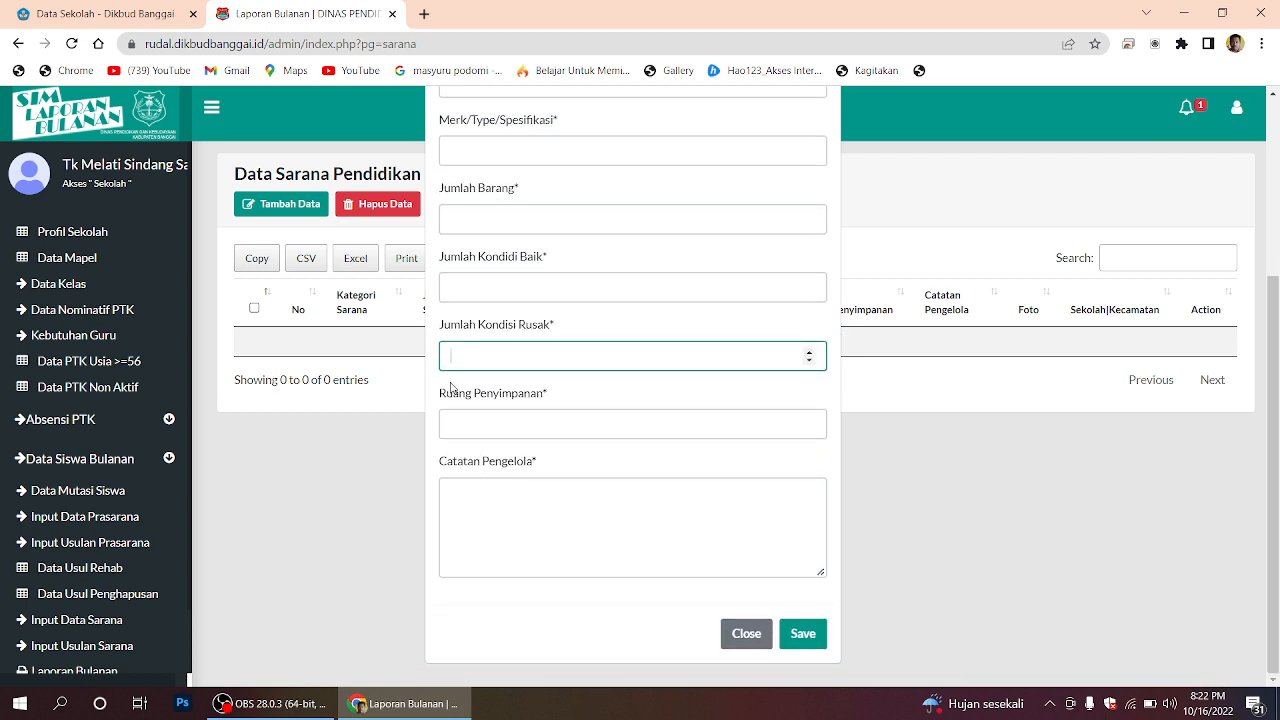
left_click(451, 425)
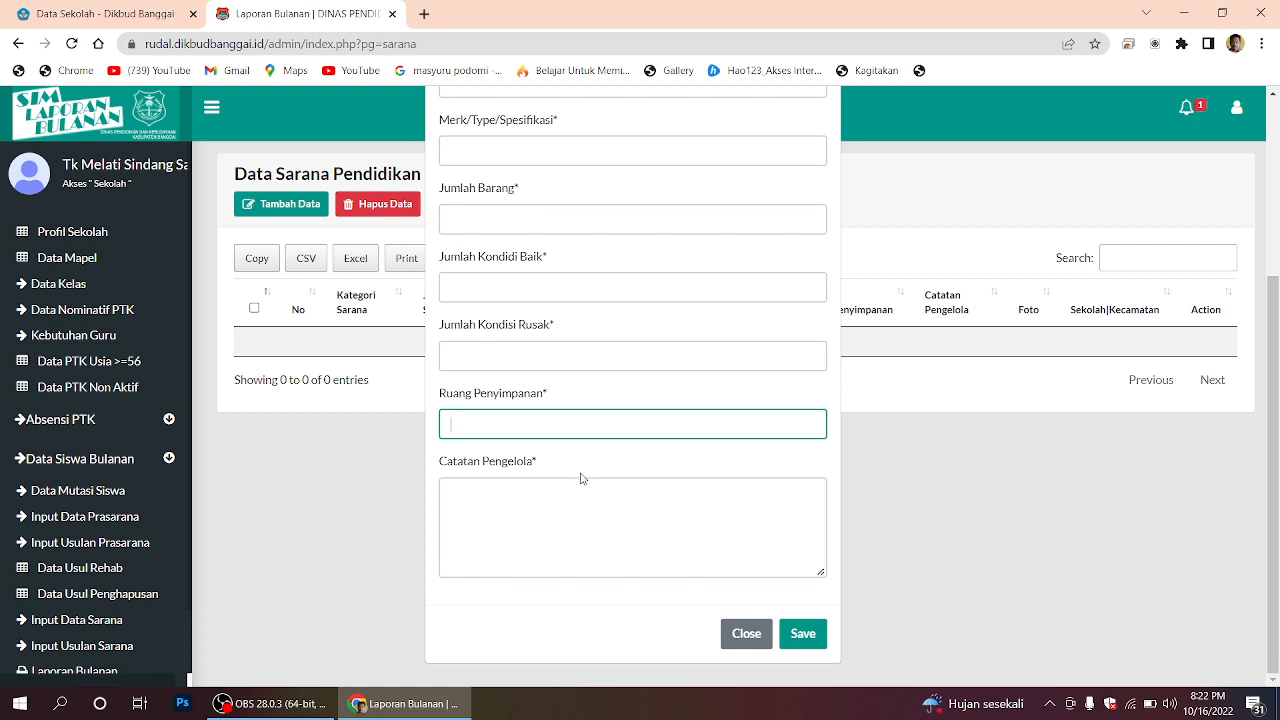
left_click(505, 519)
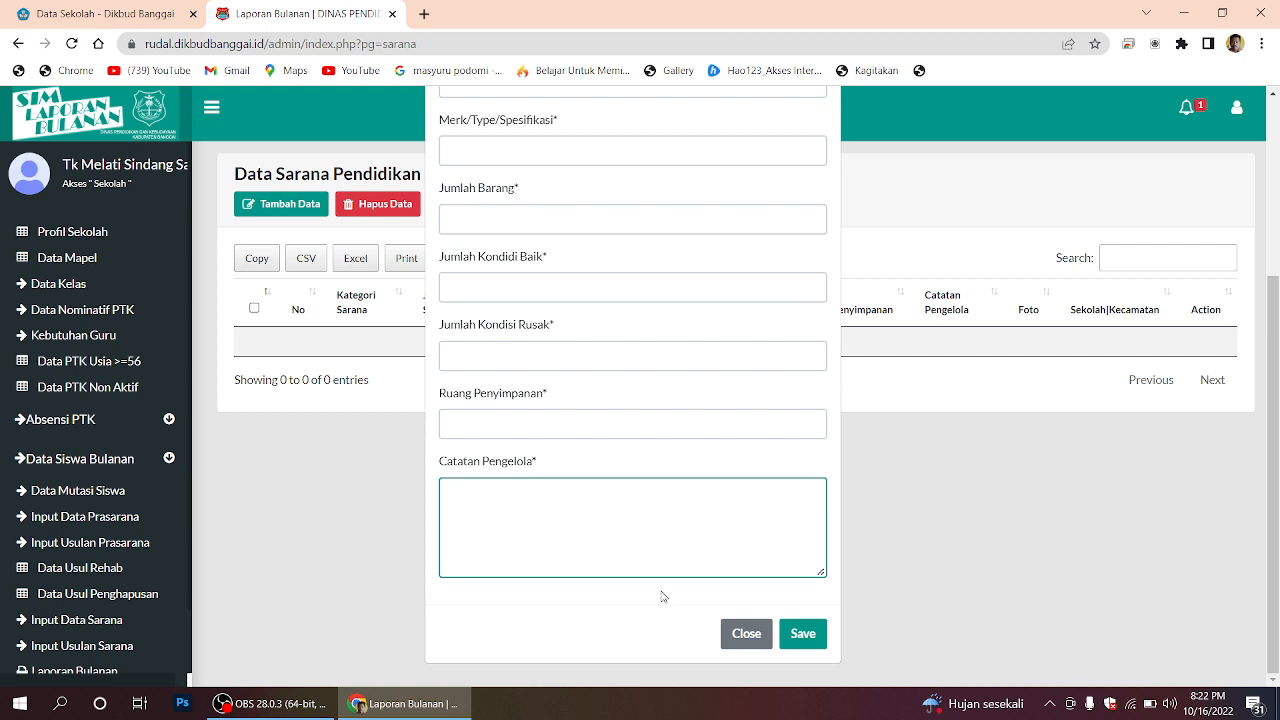
left_click(733, 642)
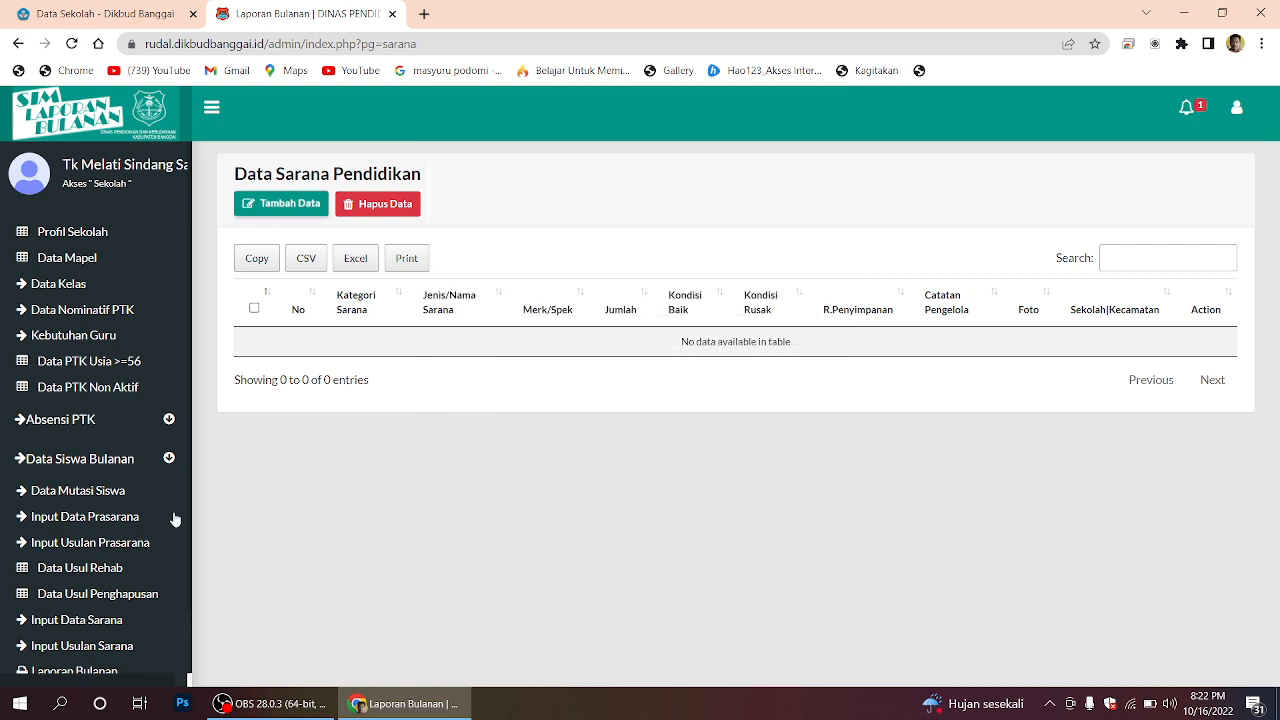
Step: In a new Input Usulan Sarana entry, try Peralatan Mesin as Kategori Barang and Komputer as Jenis Barang, and close the form without saving
scroll(88, 578, "down", 1)
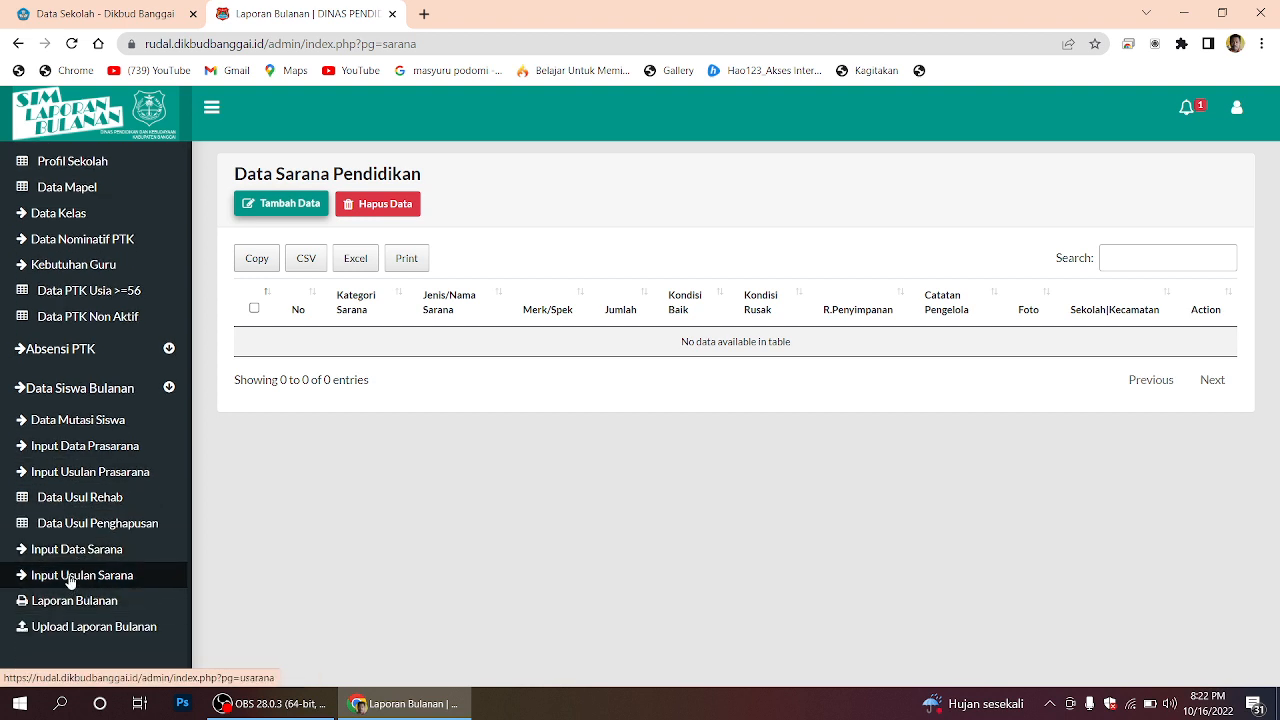
left_click(70, 583)
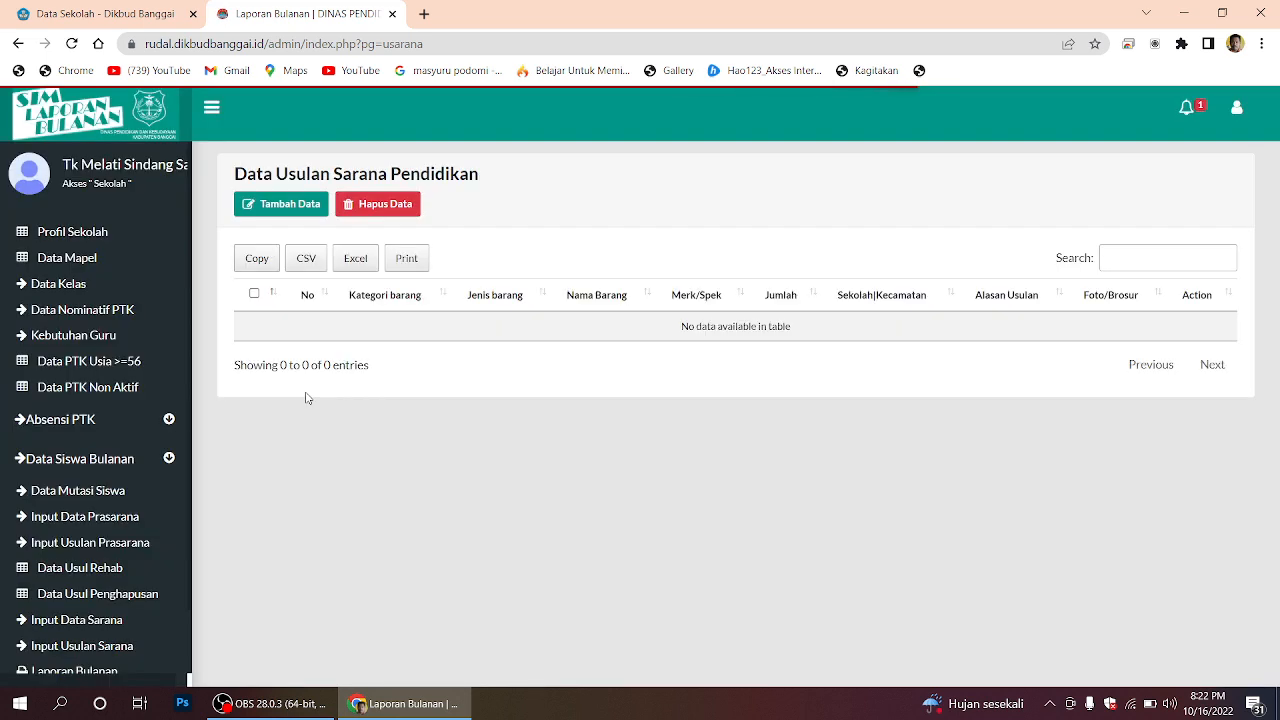
left_click(290, 204)
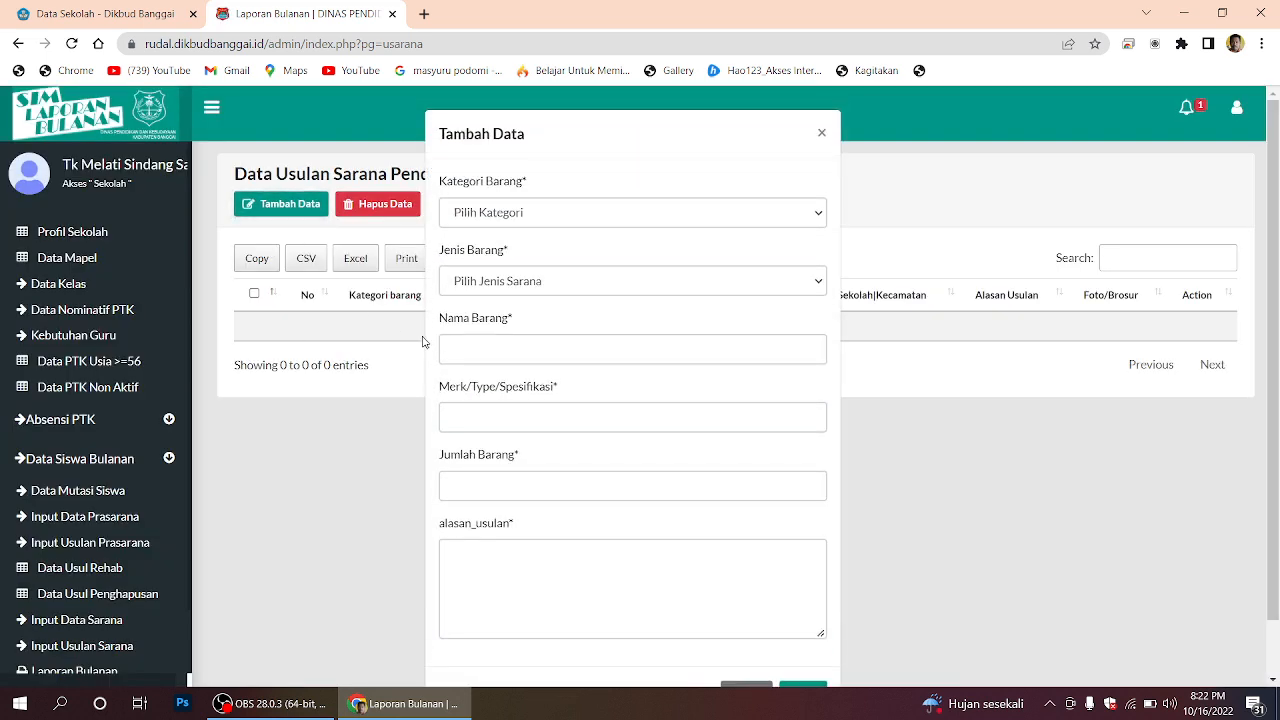
left_click(531, 212)
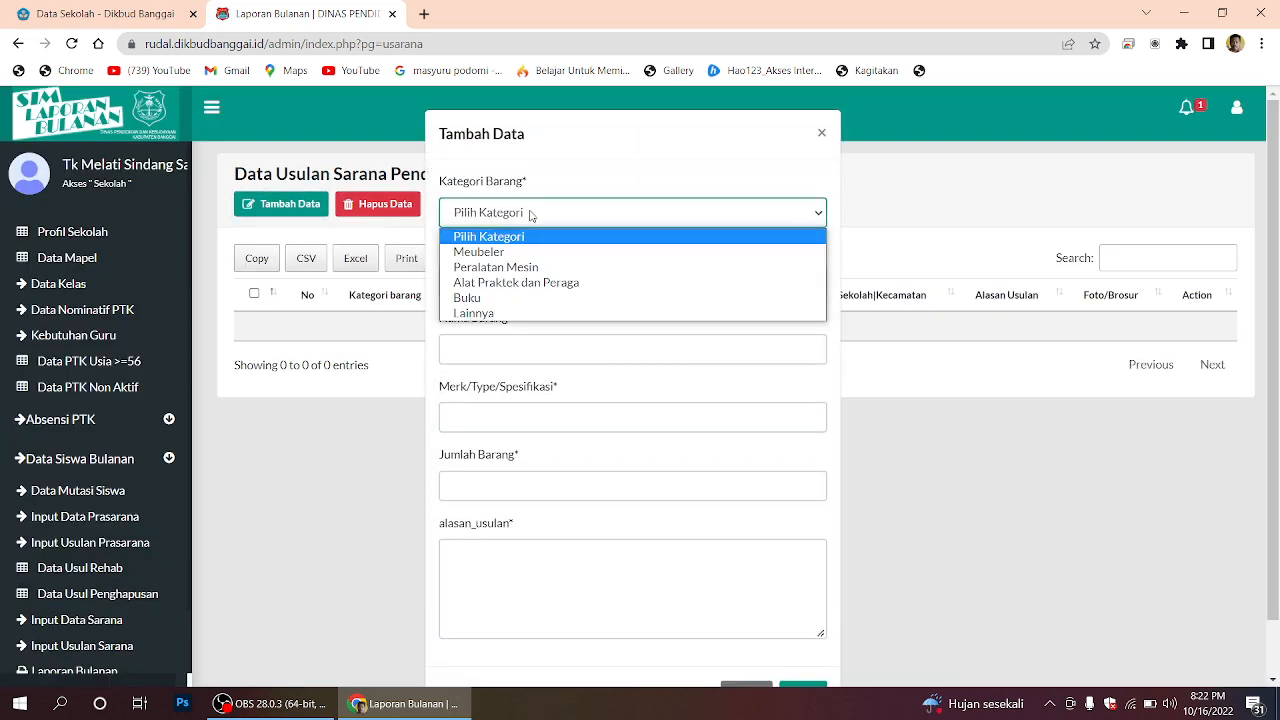
left_click(531, 267)
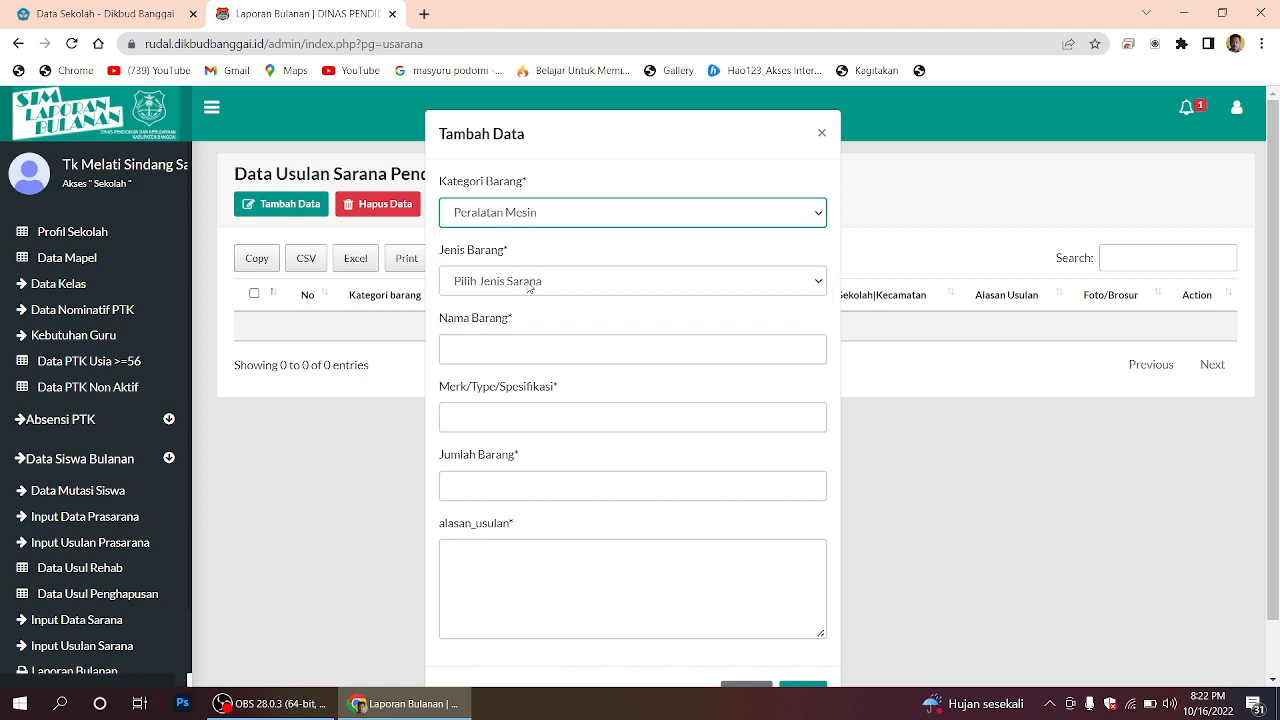
left_click(530, 288)
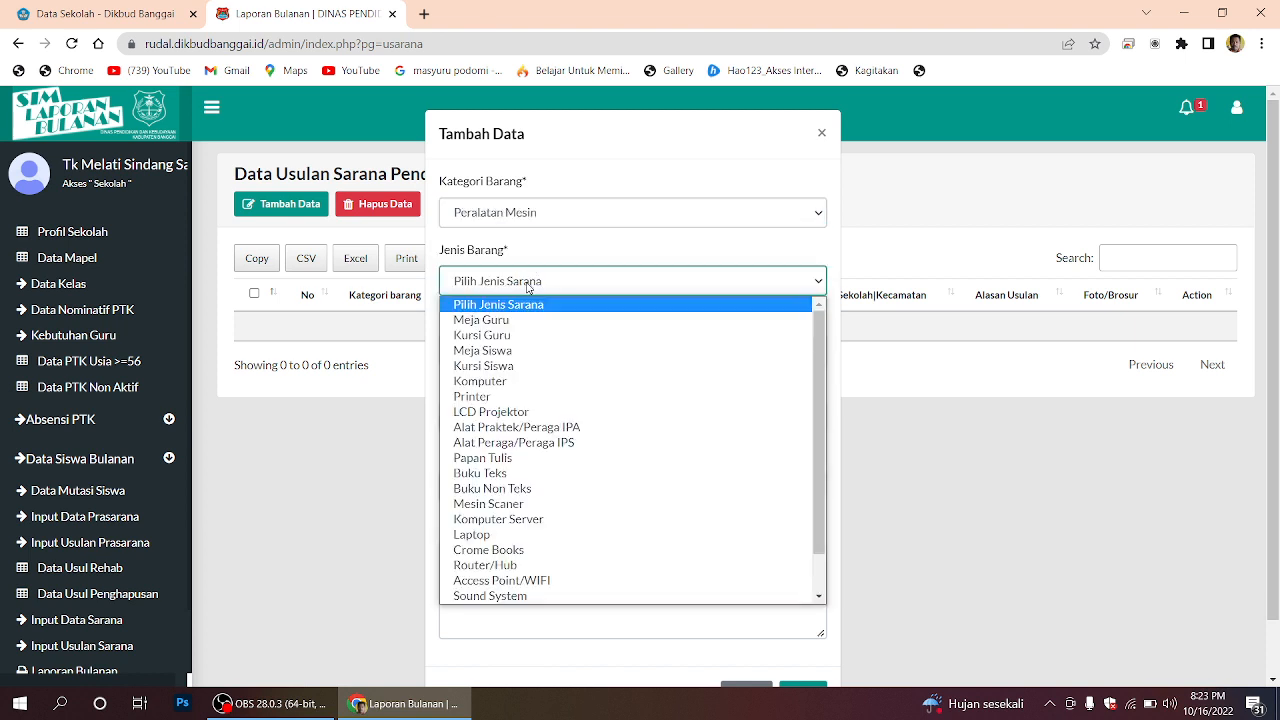
left_click(487, 382)
left_click(501, 290)
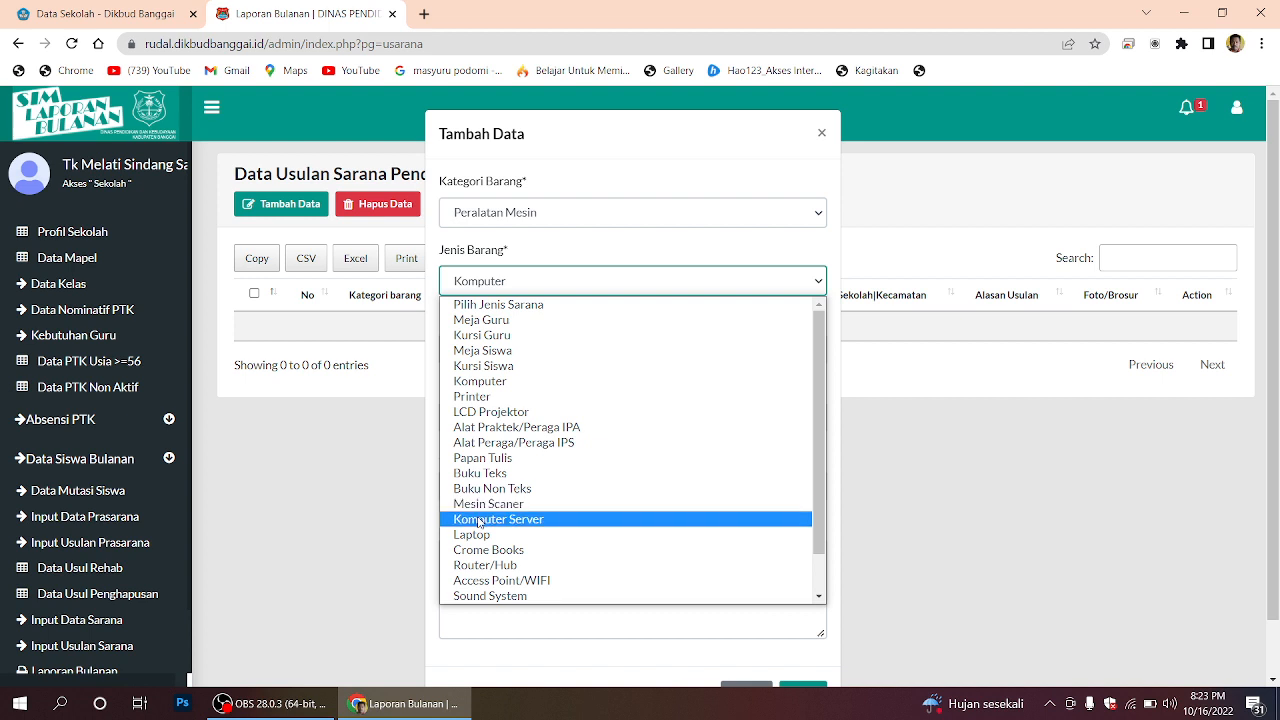
left_click(270, 580)
left_click(270, 580)
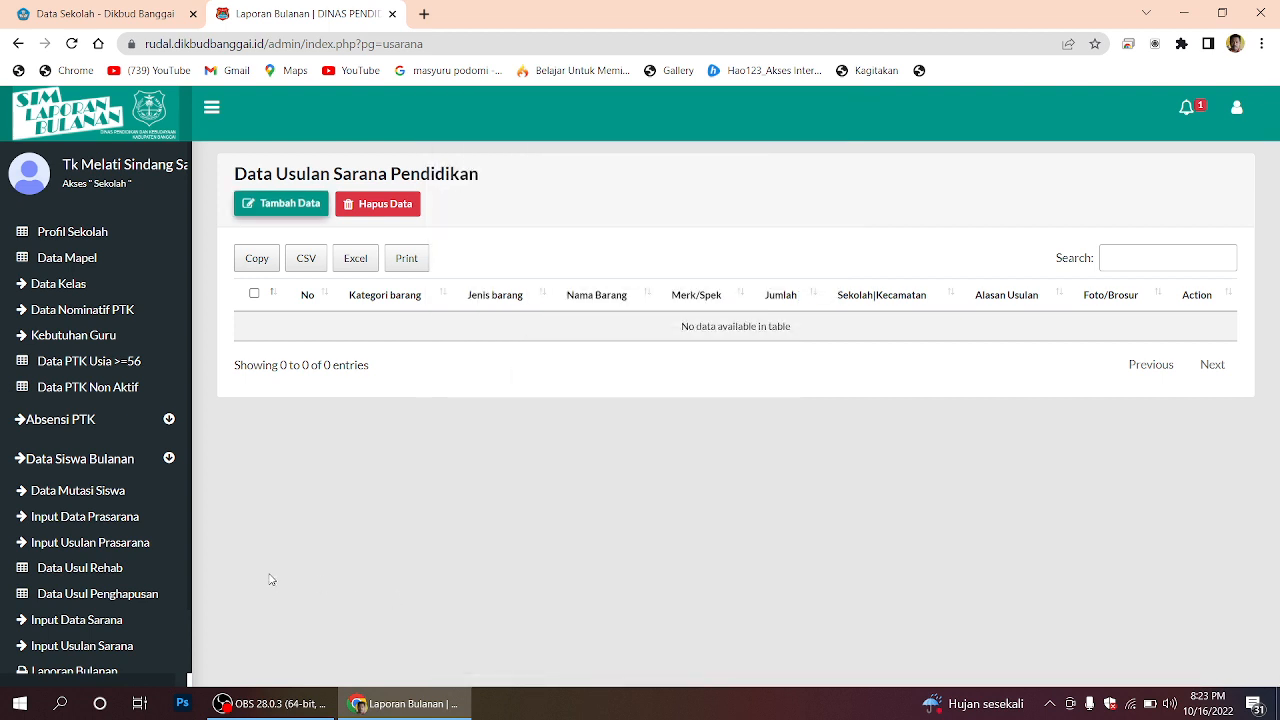
Step: Open the Laporan Bulanan page and examine the October 2022 report from Profil Sekolah through Mutasi Siswa
scroll(60, 575, "down", 1)
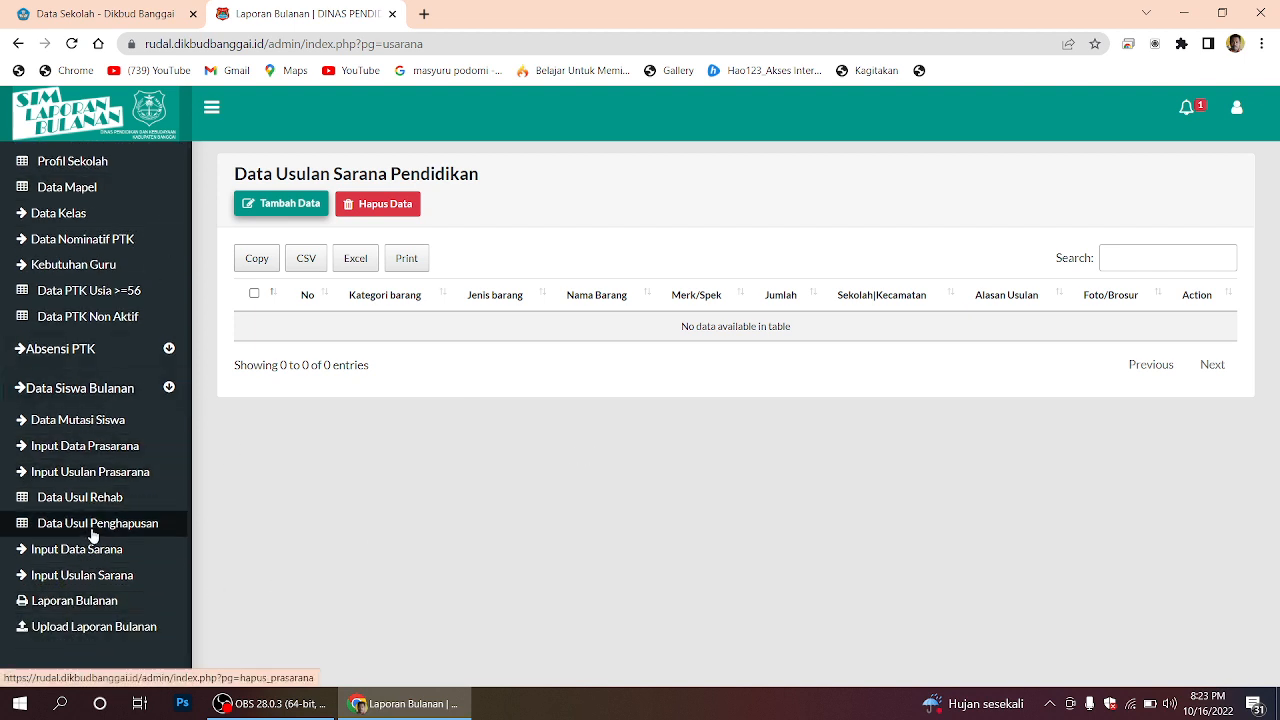
left_click(88, 583)
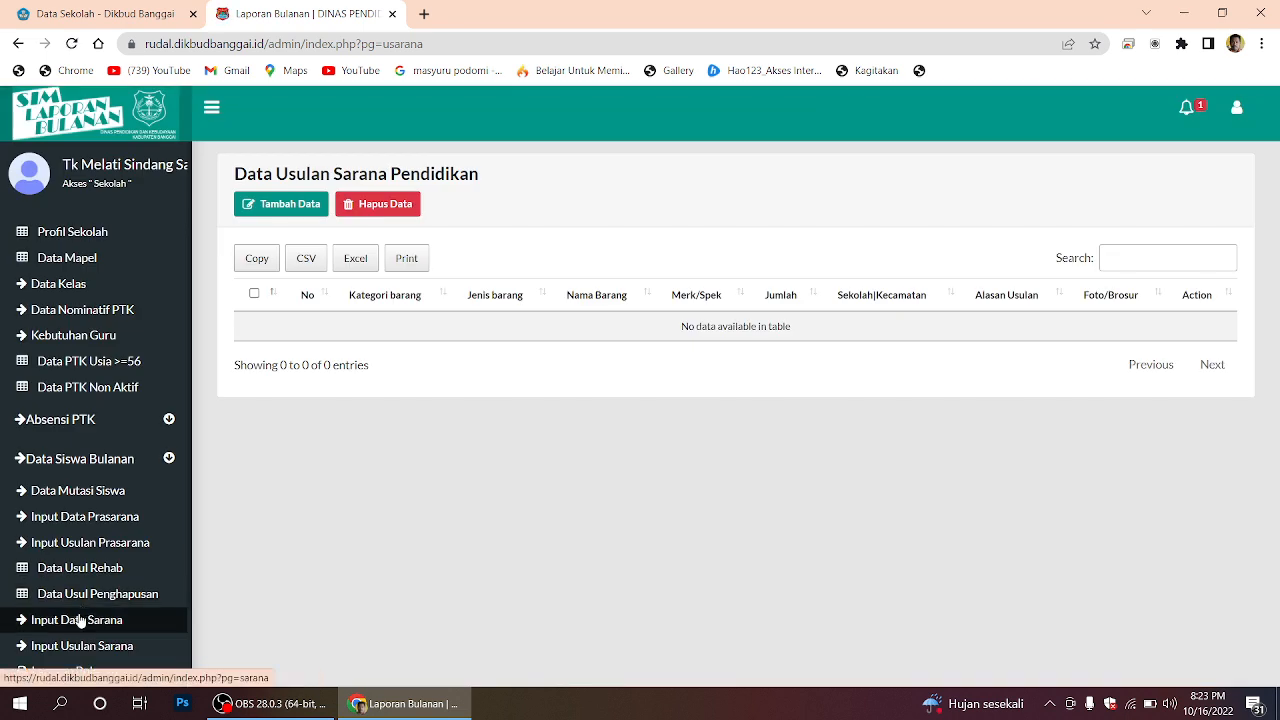
scroll(80, 646, "down", 1)
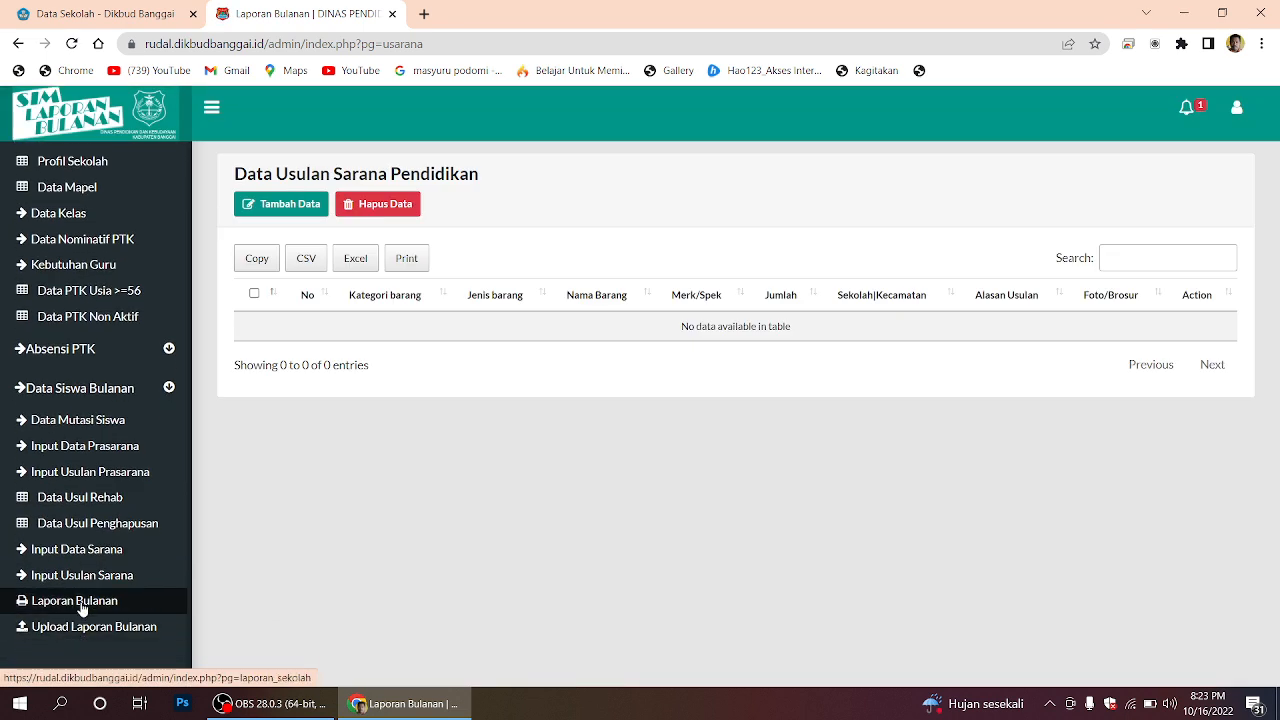
left_click(82, 605)
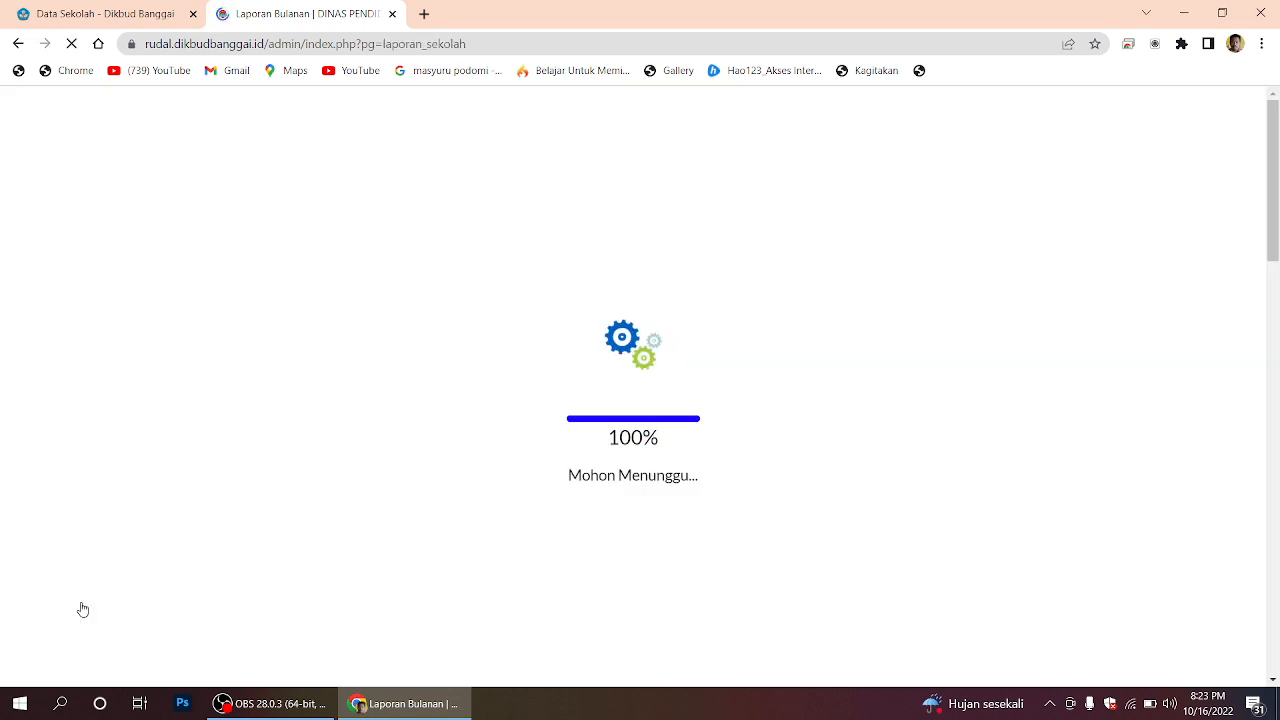
scroll(799, 398, "down", 3)
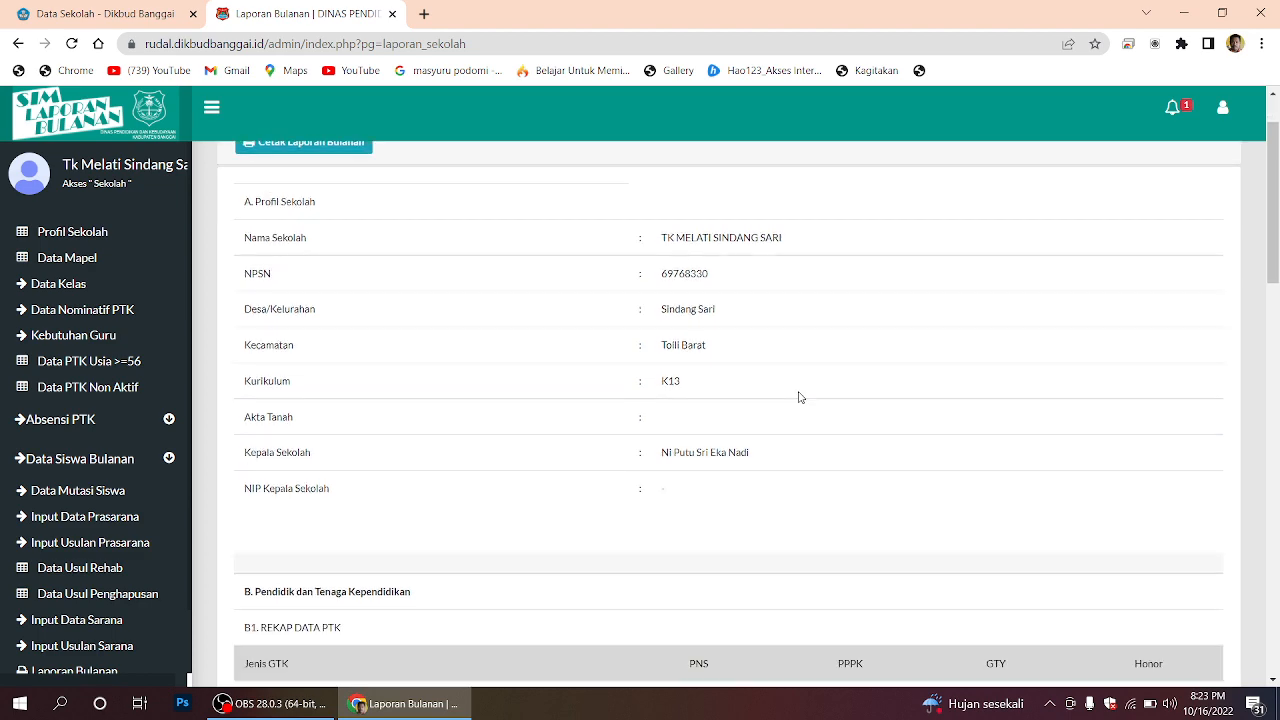
scroll(799, 398, "down", 4)
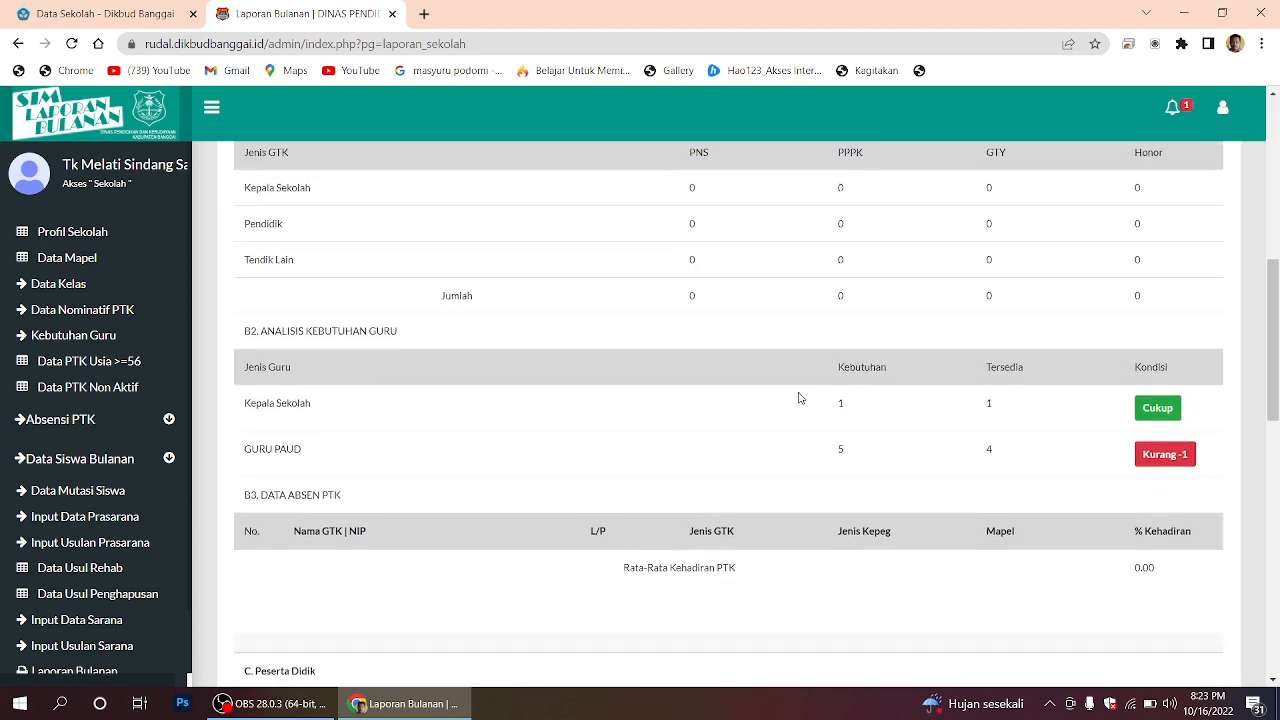
scroll(799, 400, "down", 7)
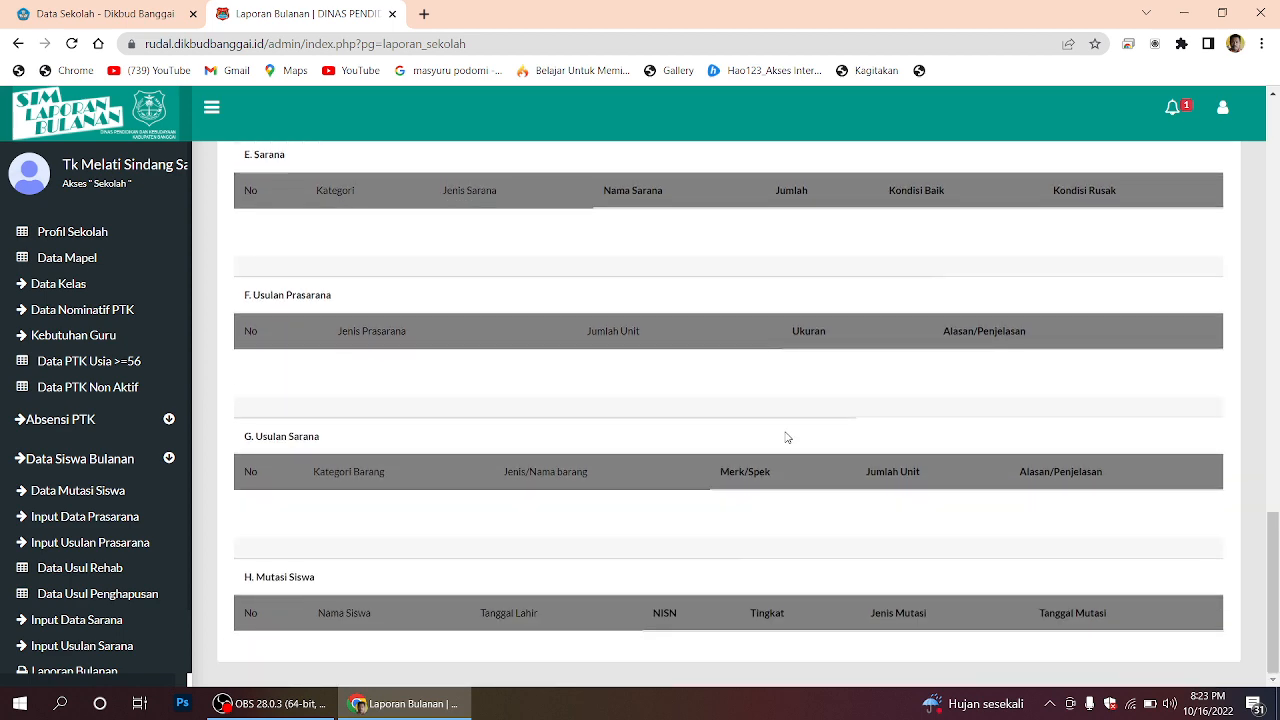
scroll(787, 426, "up", 7)
scroll(787, 426, "up", 10)
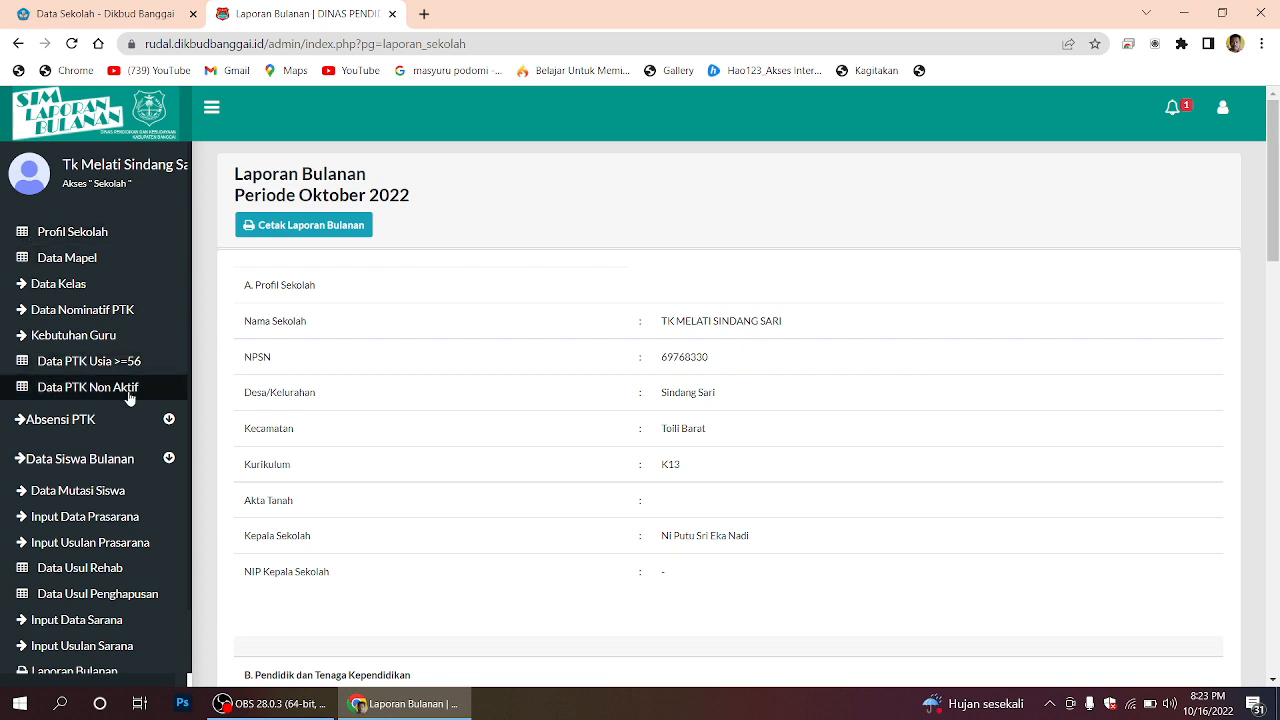
Step: Open the Kebutuhan Guru page, view the form for adding a teacher need, and close it without saving
left_click(73, 340)
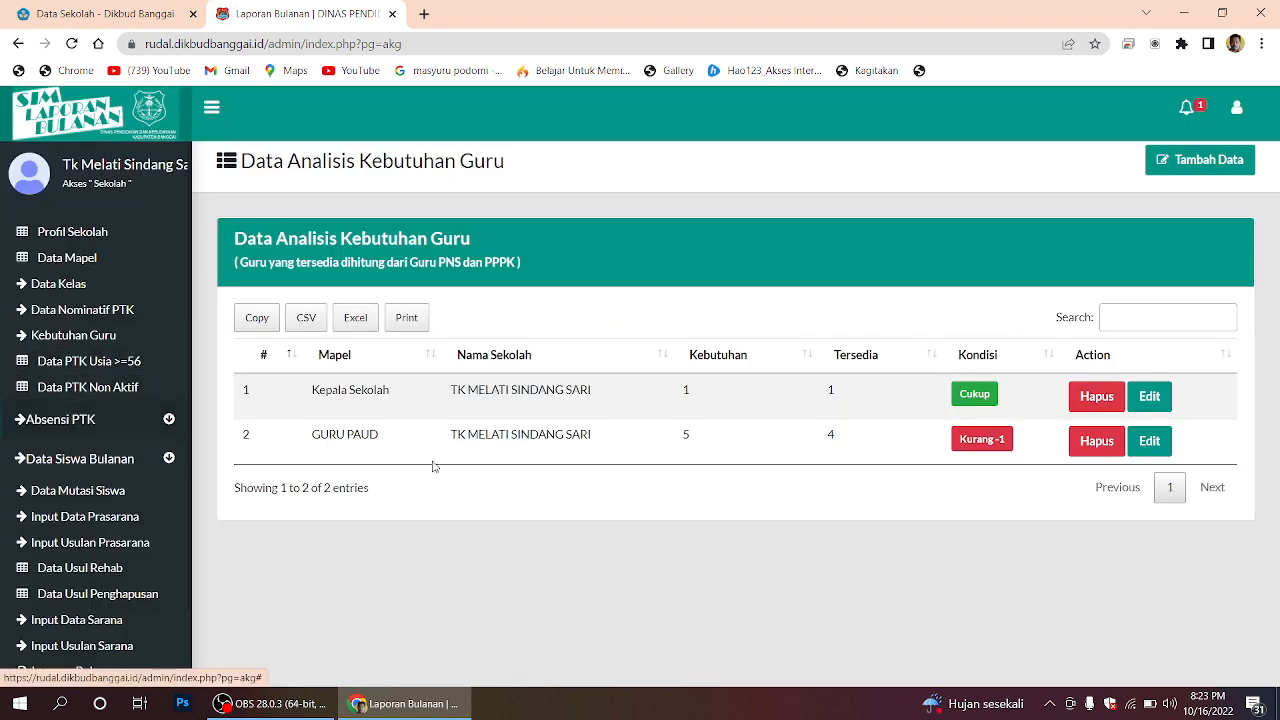
left_click(1166, 160)
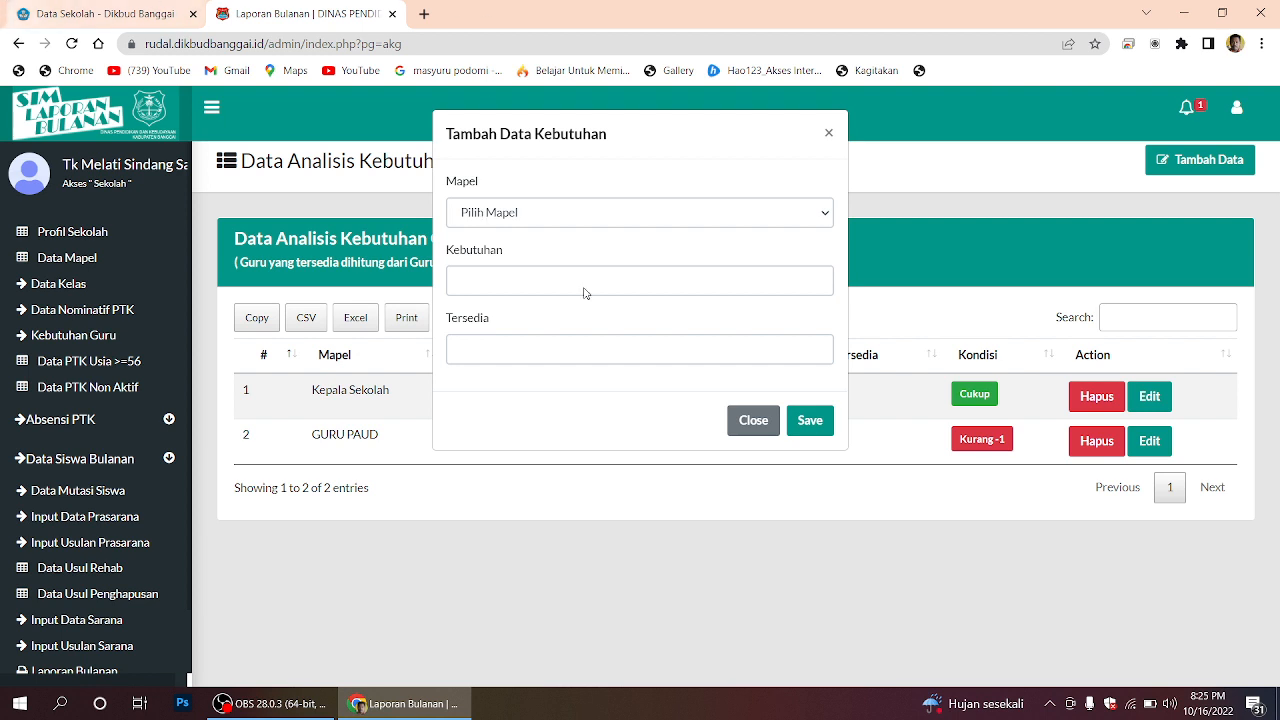
left_click(754, 421)
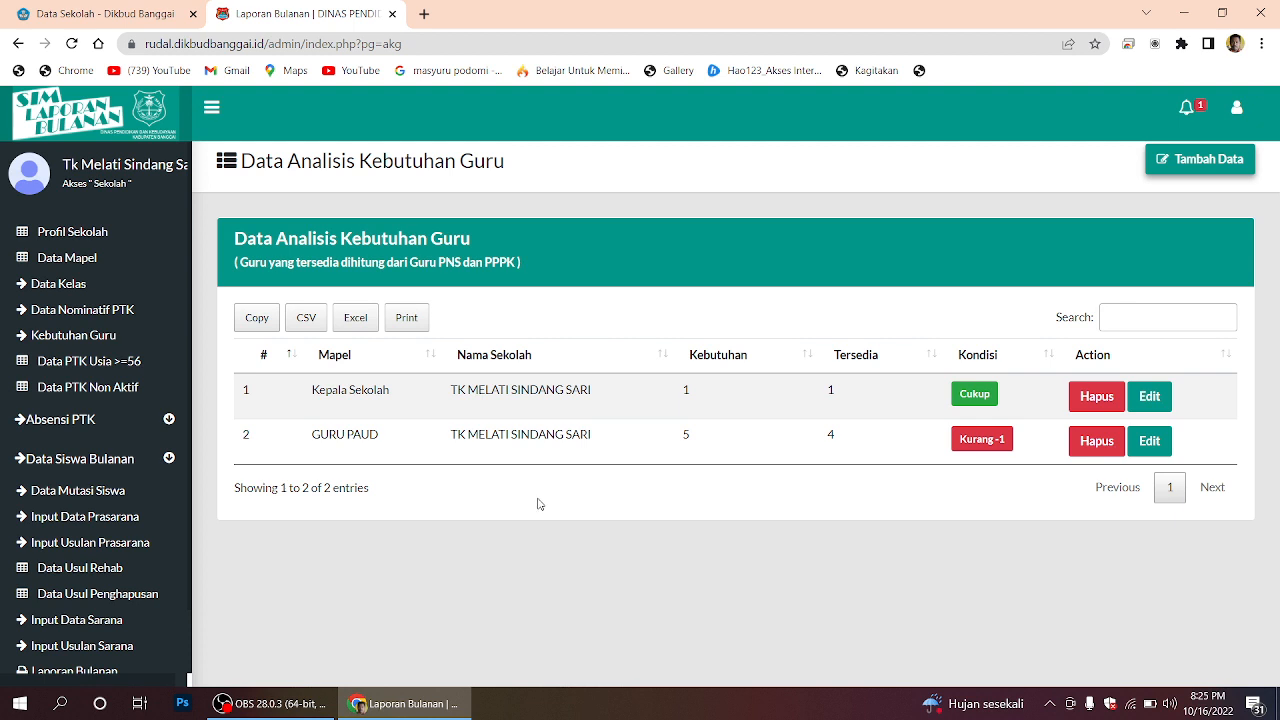
Step: Return to the Laporan Bulanan page and recheck the monthly report's profile, PTK, prasarana, sarana, and proposal sections
scroll(100, 566, "down", 1)
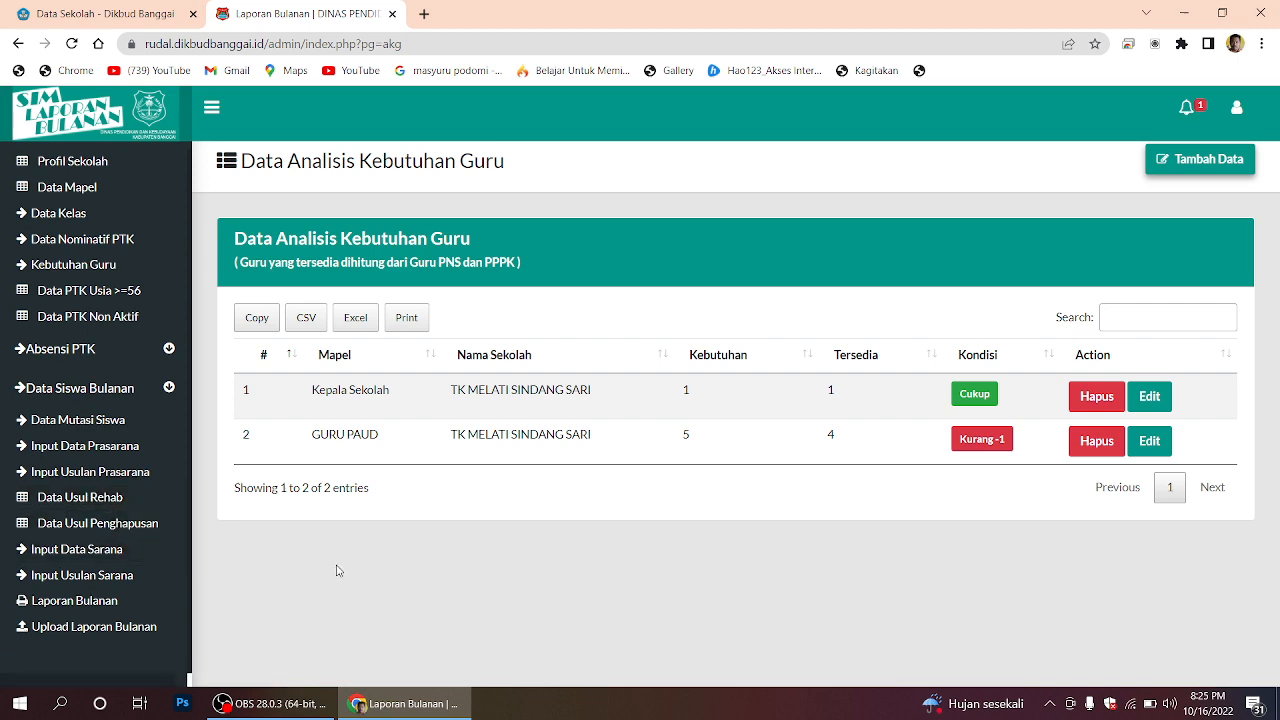
left_click(92, 603)
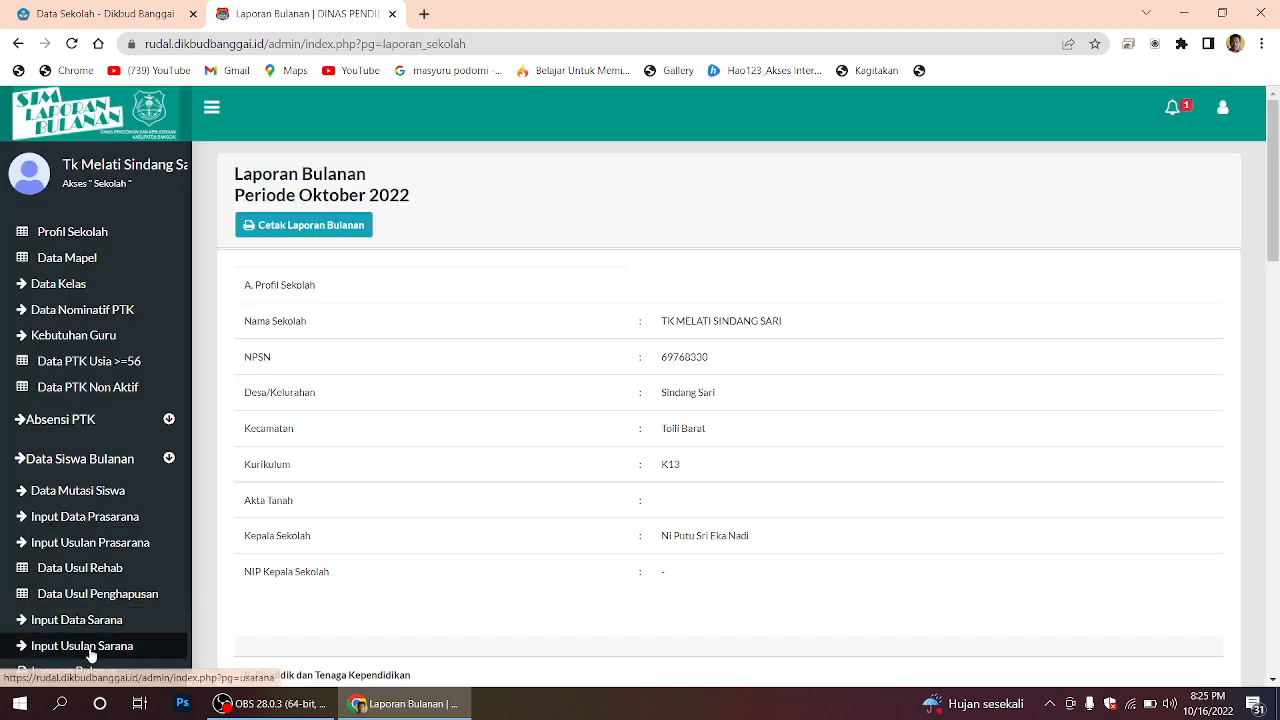
scroll(85, 608, "down", 3)
left_click(78, 604)
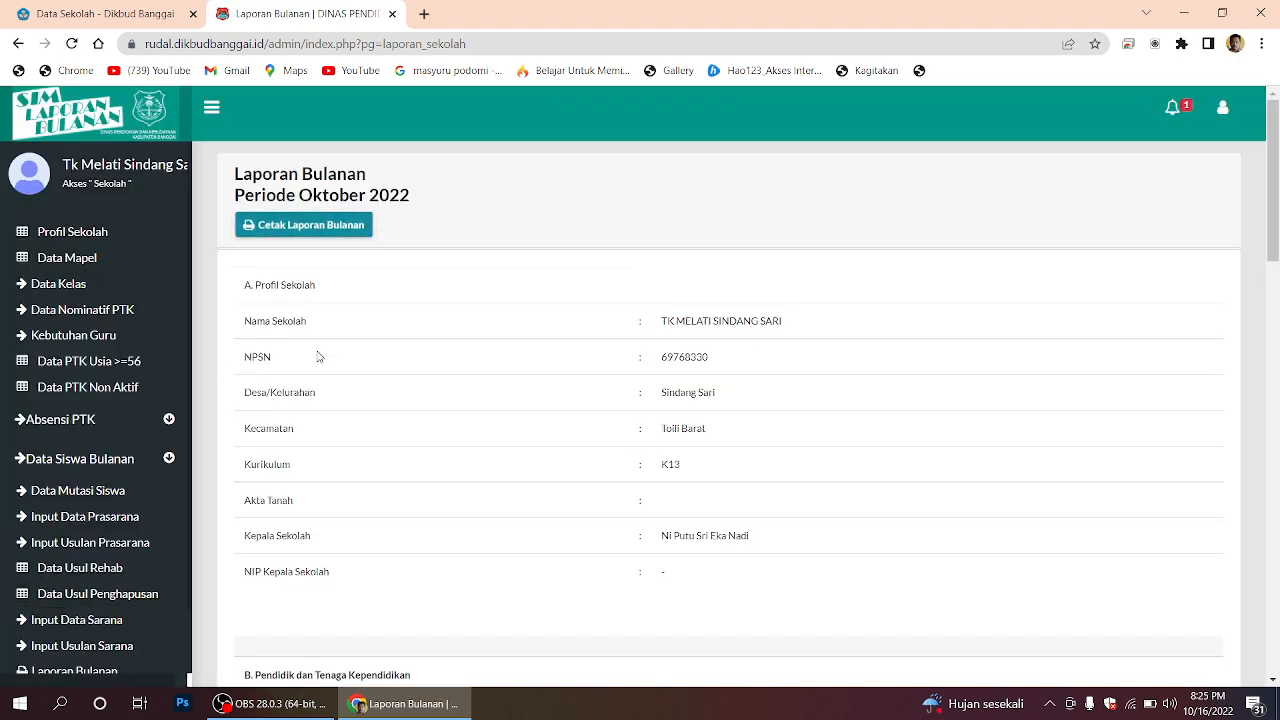
scroll(414, 429, "down", 8)
scroll(418, 429, "down", 10)
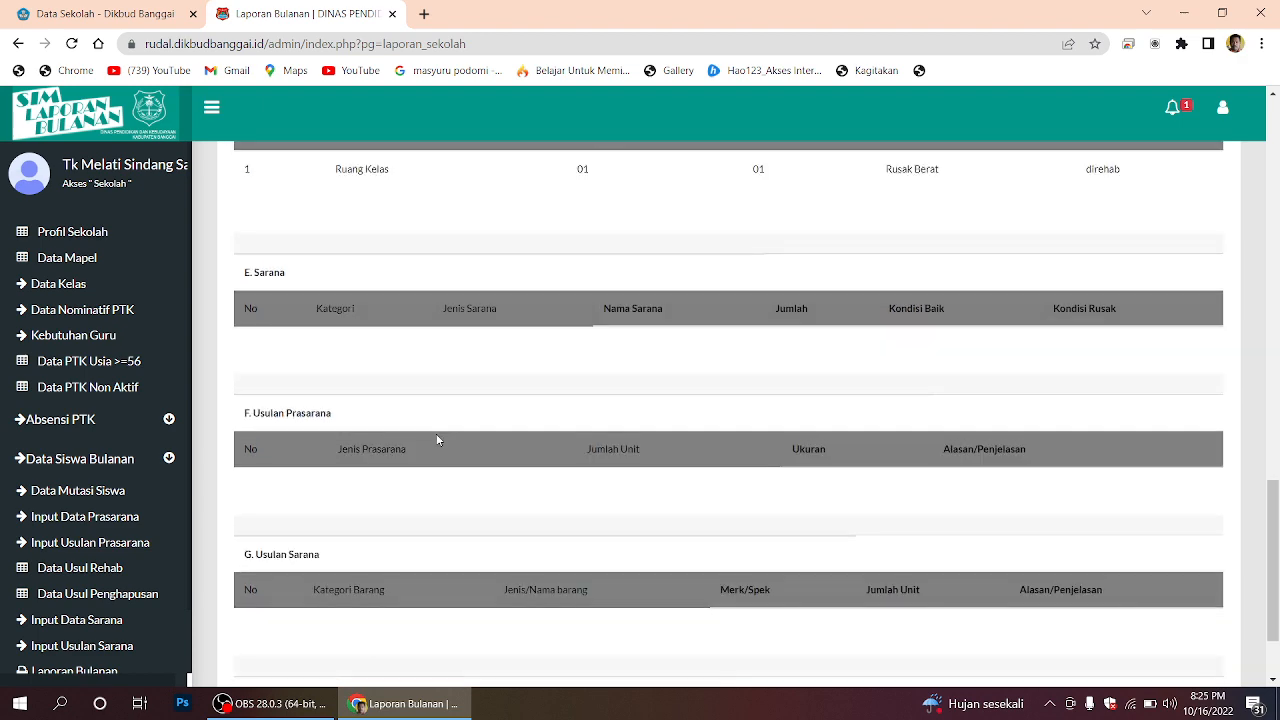
scroll(436, 440, "up", 20)
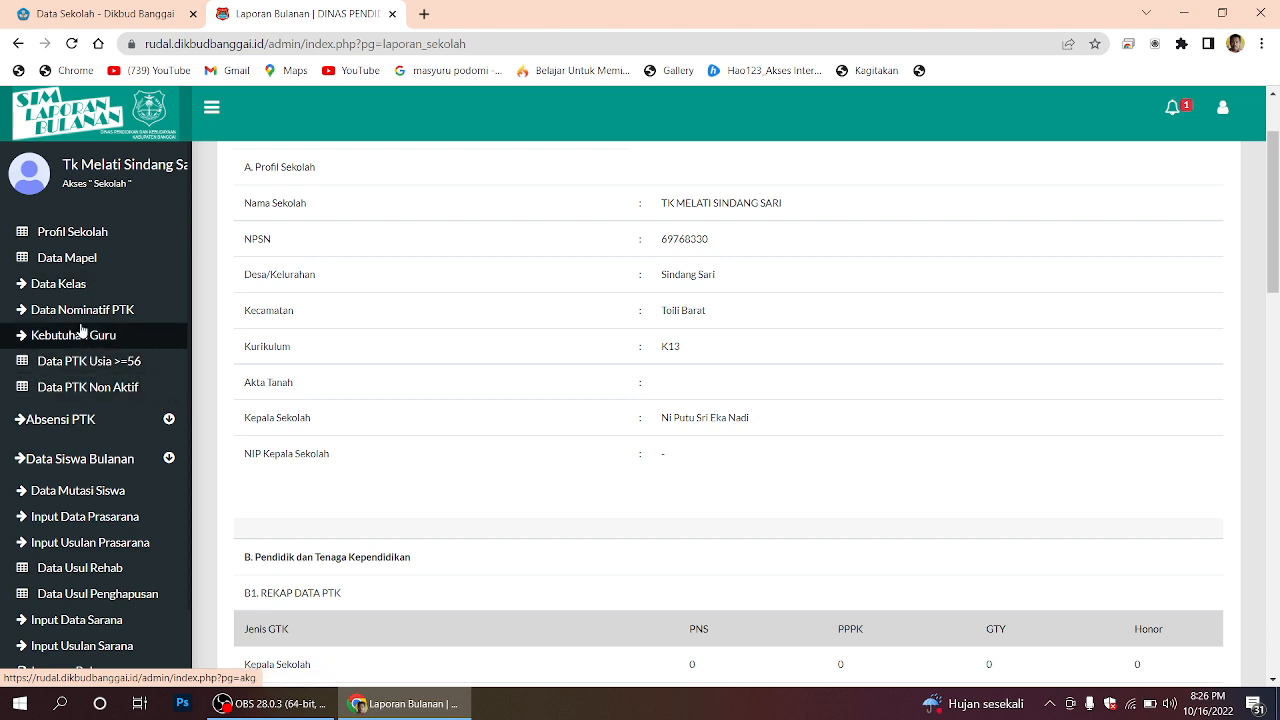
scroll(81, 330, "down", 2)
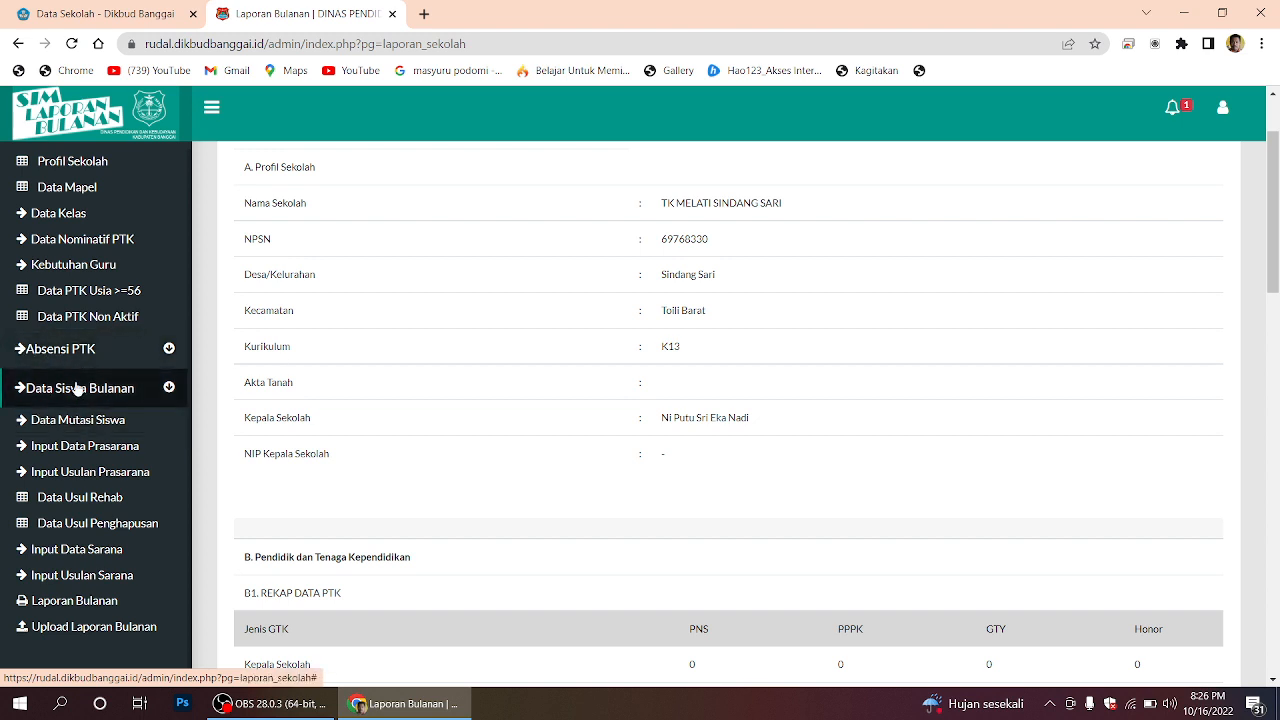
scroll(82, 520, "down", 2)
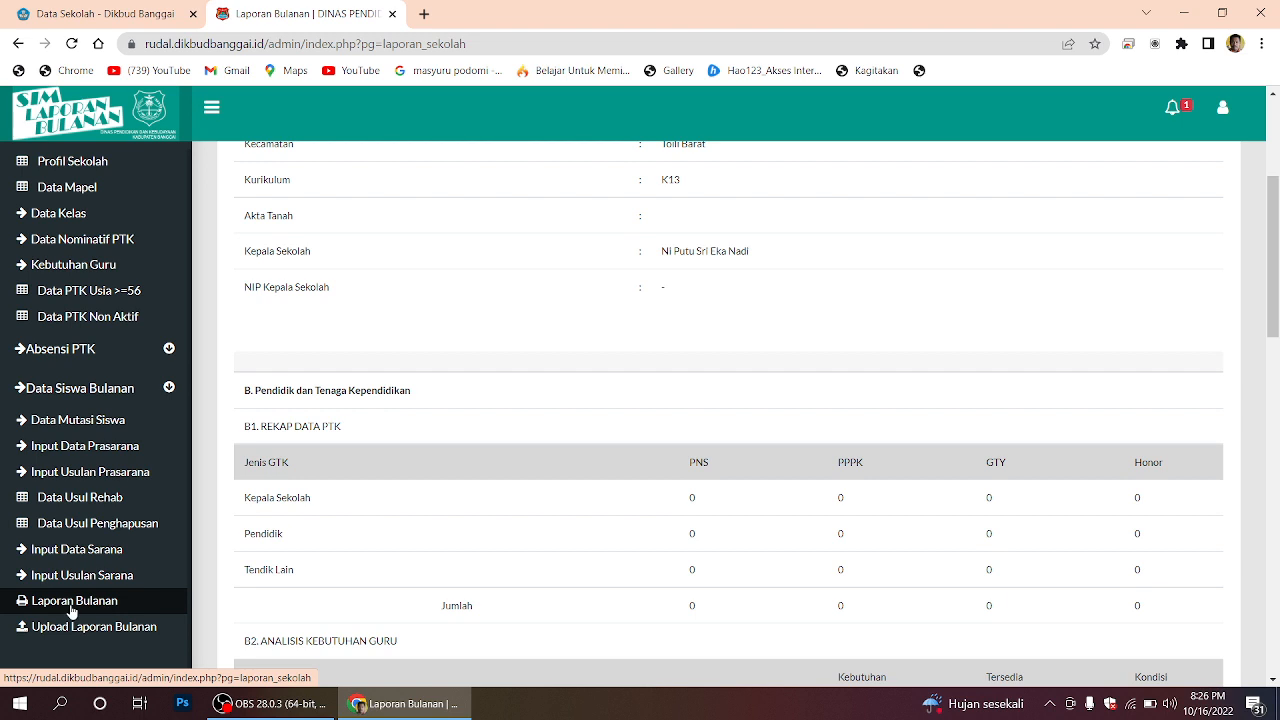
Step: Reload the Laporan Bulanan page, open the October 2022 report's print preview, and look through its pages
left_click(71, 606)
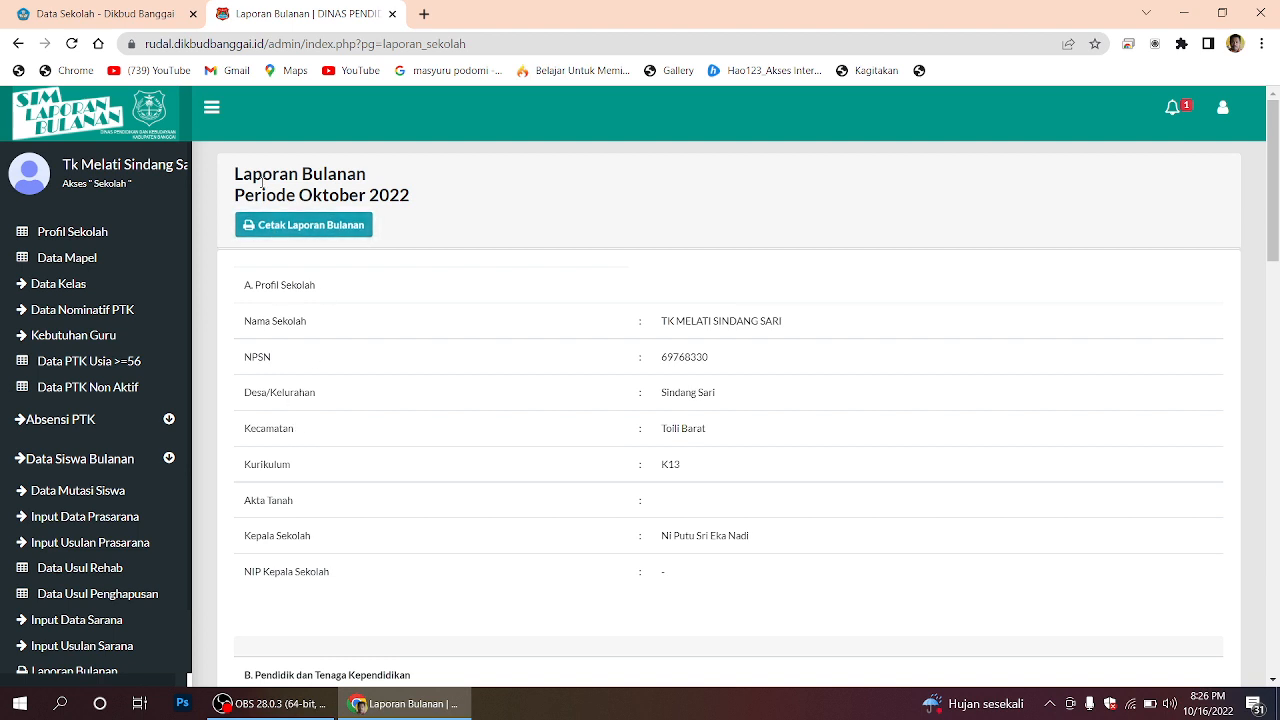
left_click(285, 226)
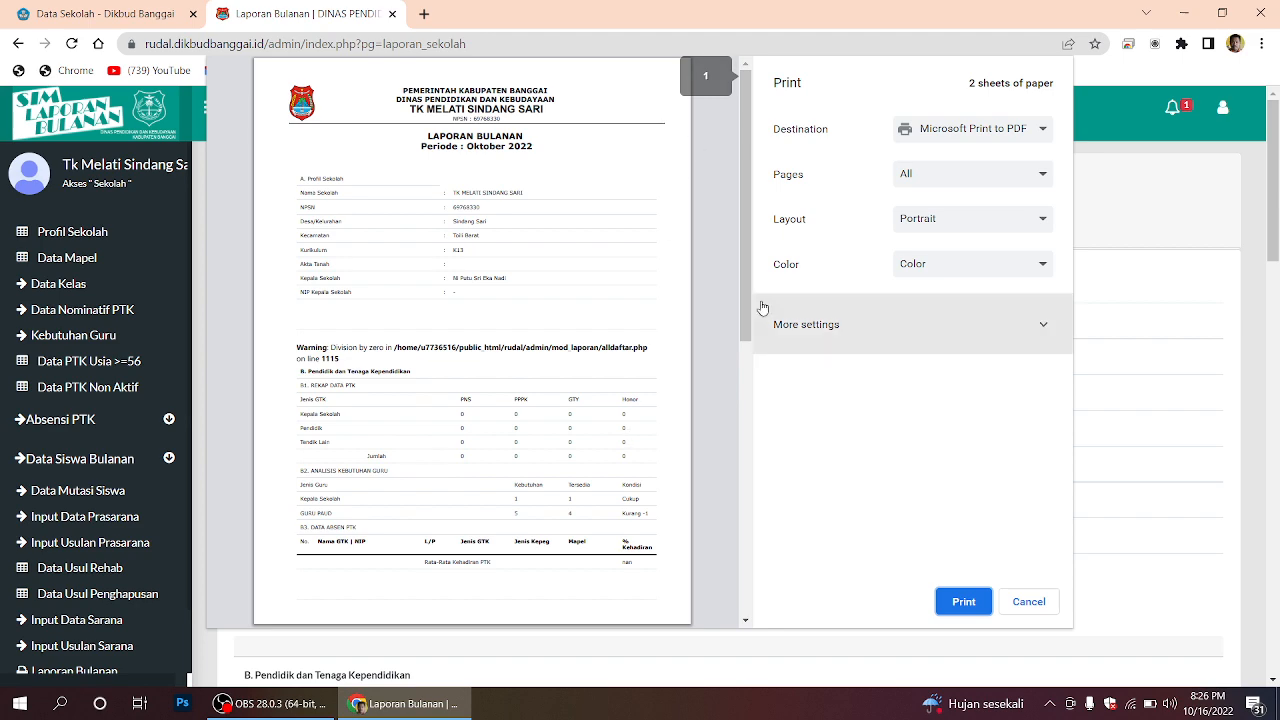
left_click_drag(748, 277, 752, 533)
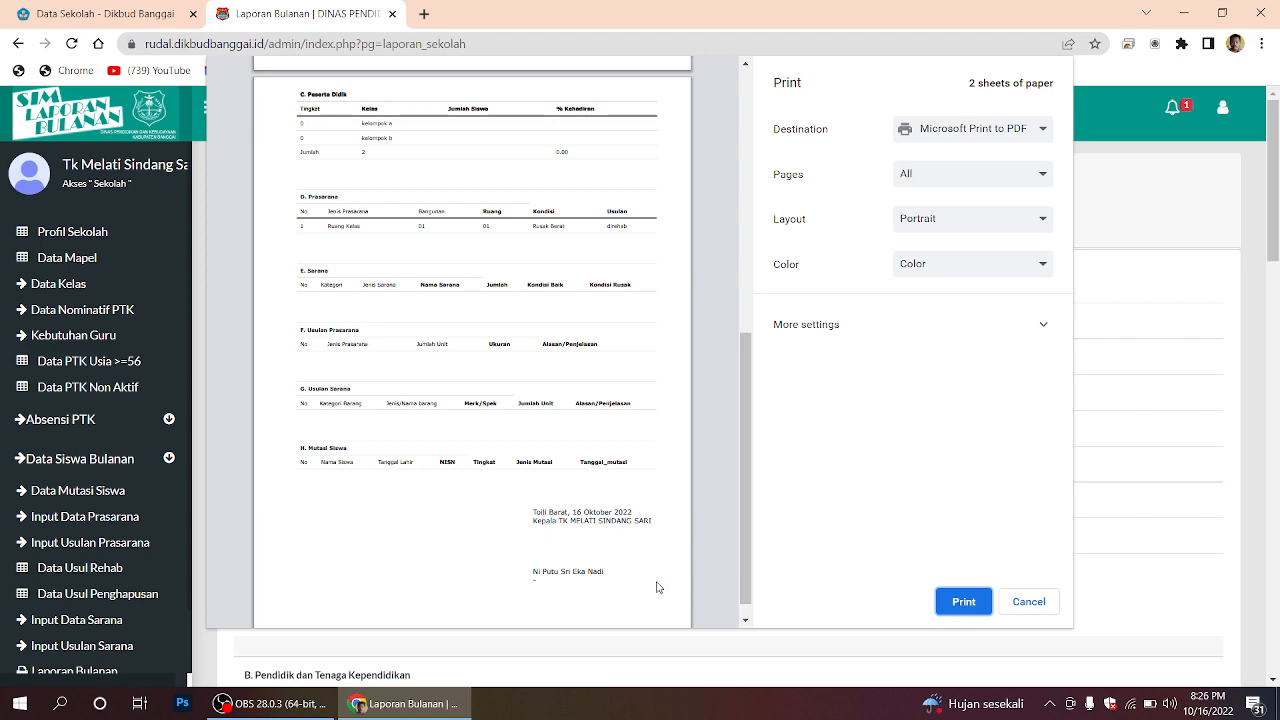
scroll(560, 482, "up", 10)
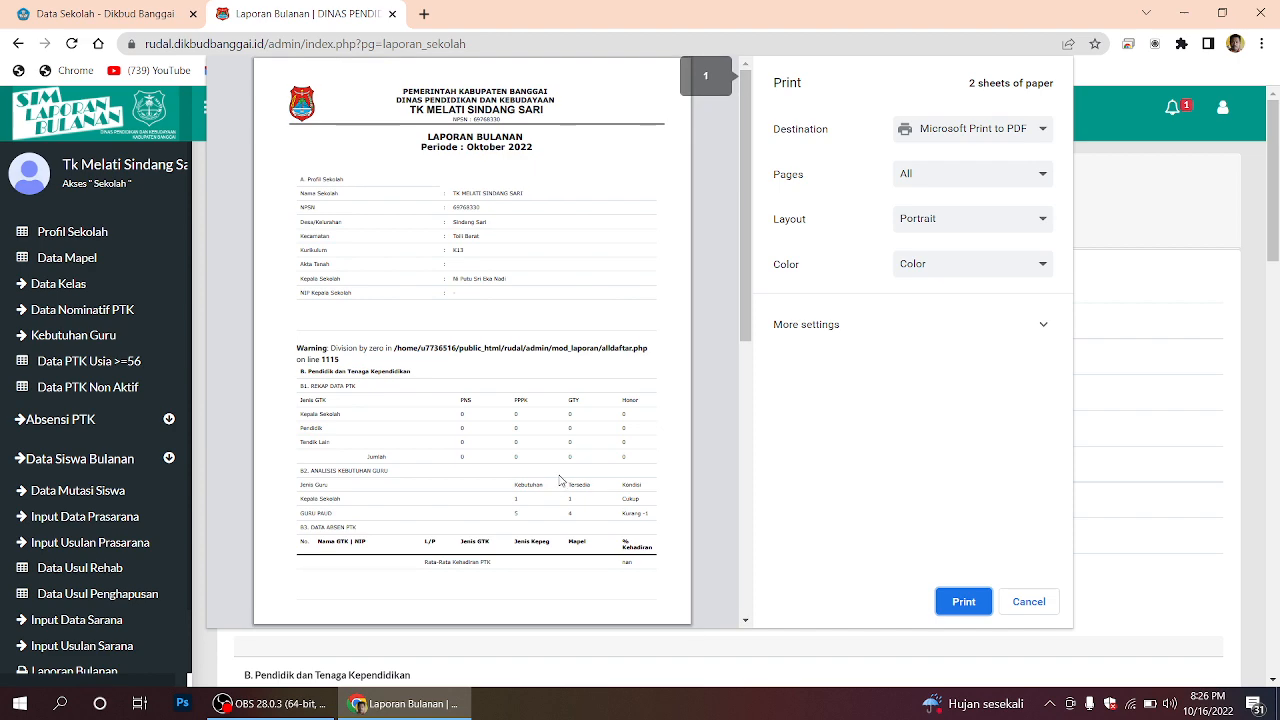
scroll(563, 482, "down", 4)
Step: Try EPSON L380 Series as the print destination, and switch back to Microsoft Print to PDF
left_click(1012, 138)
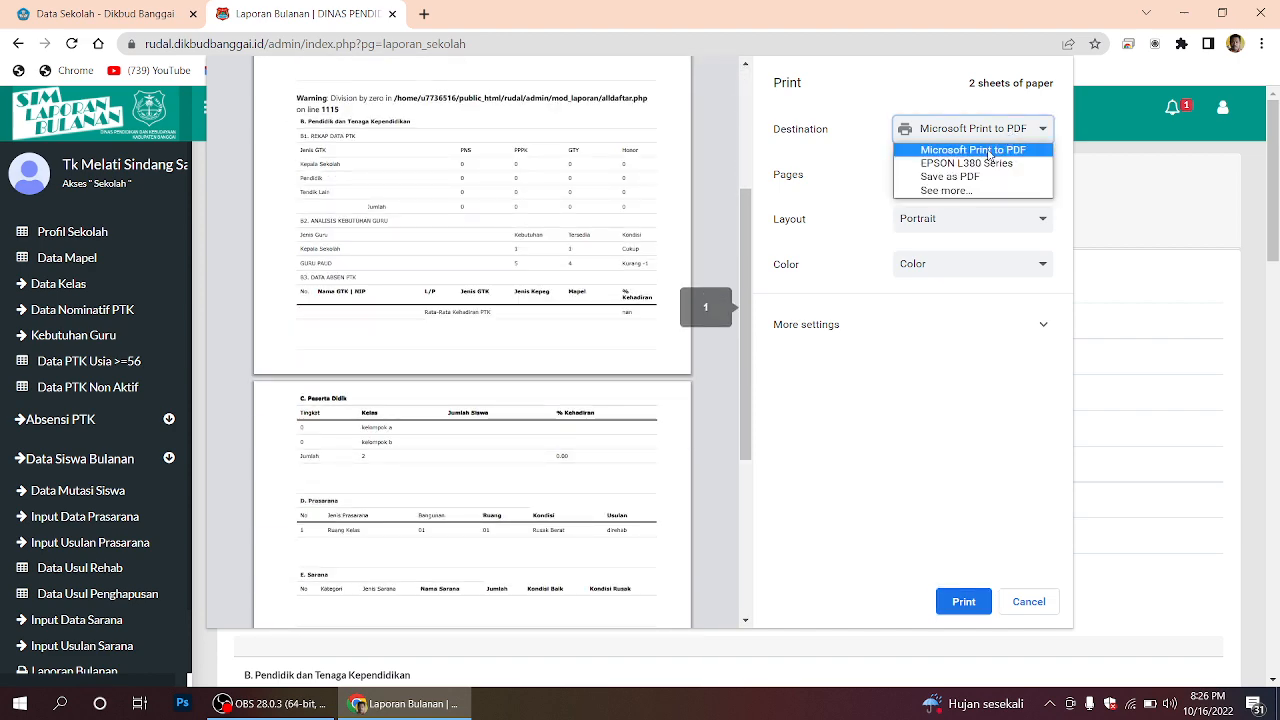
left_click(982, 164)
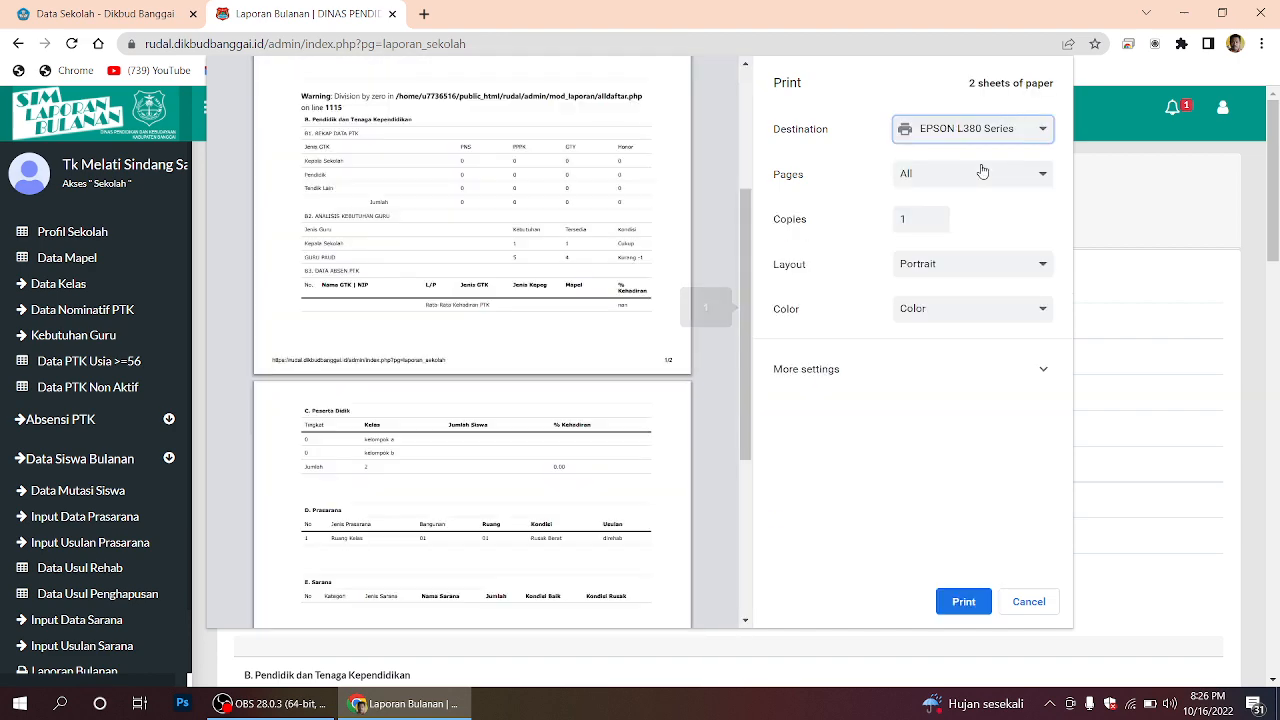
left_click(976, 133)
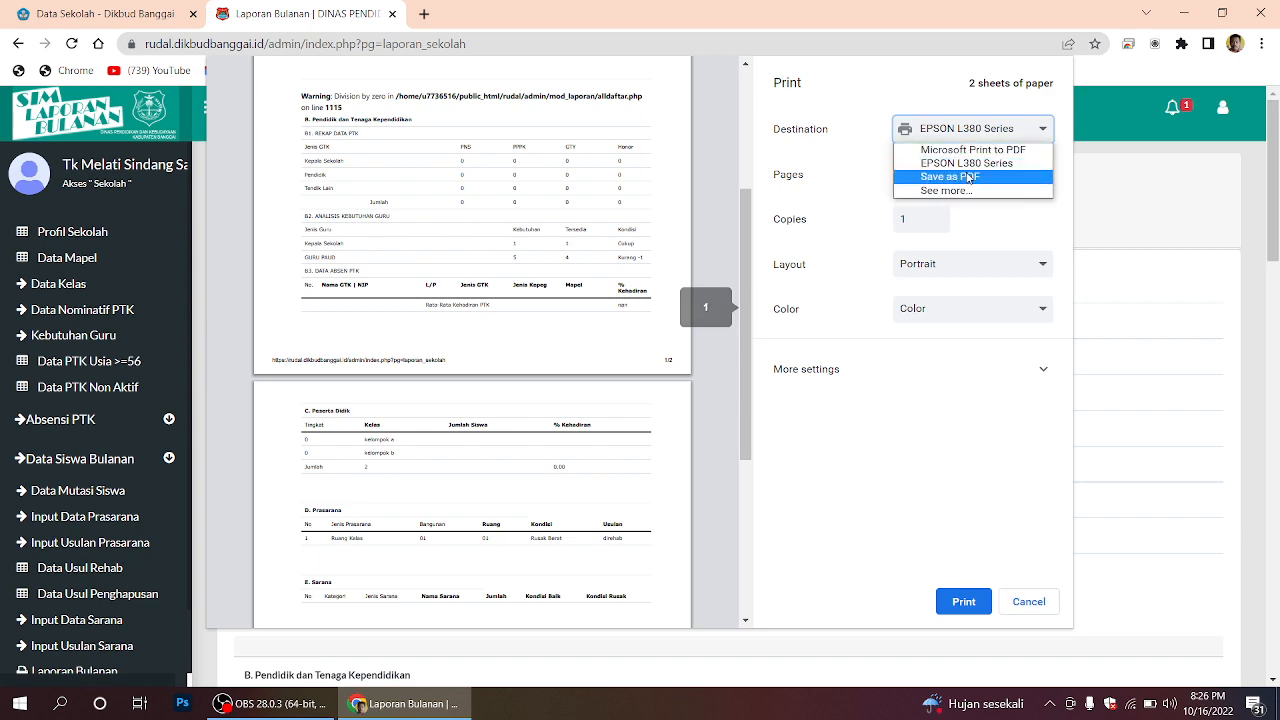
left_click(968, 150)
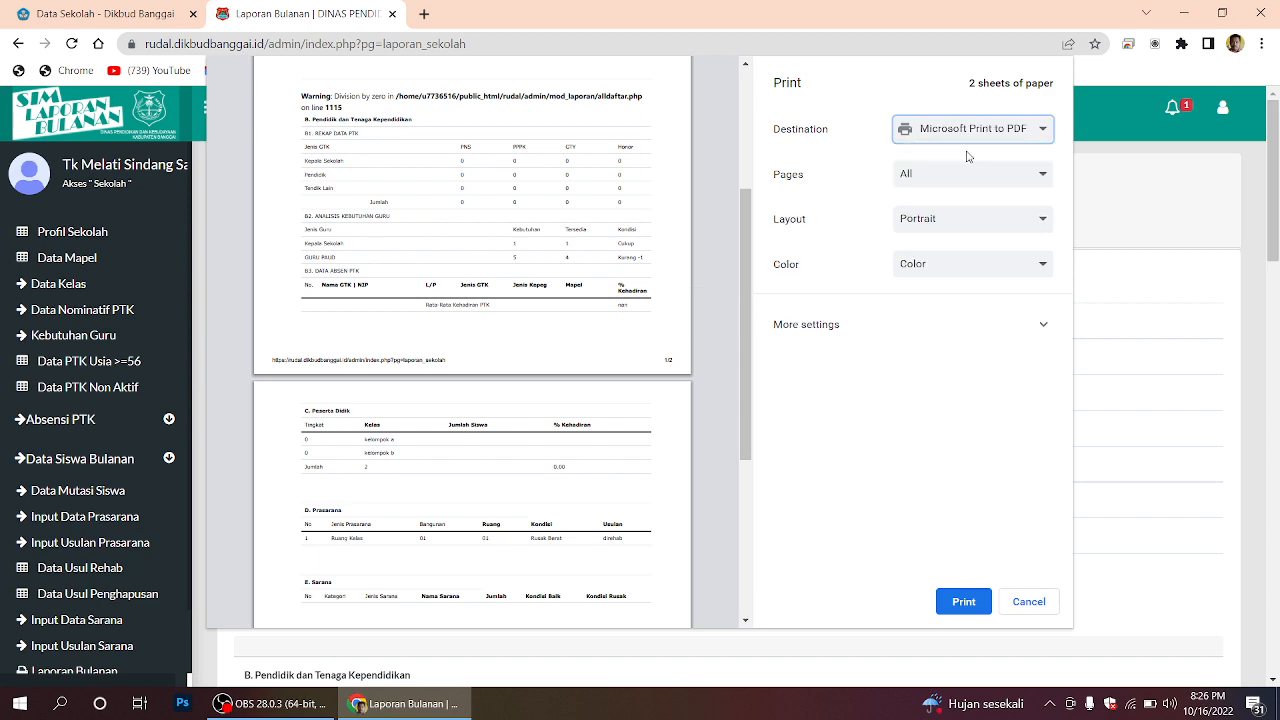
Step: Print the report to PDF and save it in Downloads as "laporan bulanan Oktober 2022"
left_click(963, 602)
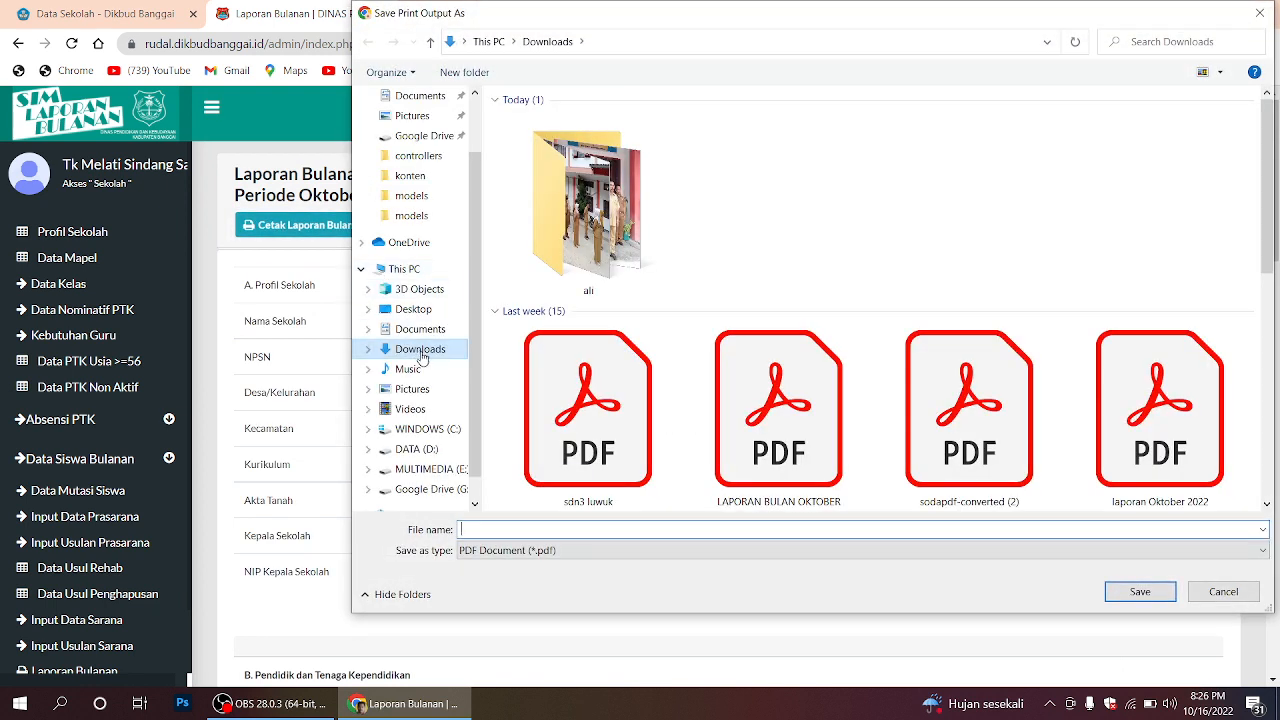
left_click(420, 350)
left_click(493, 528)
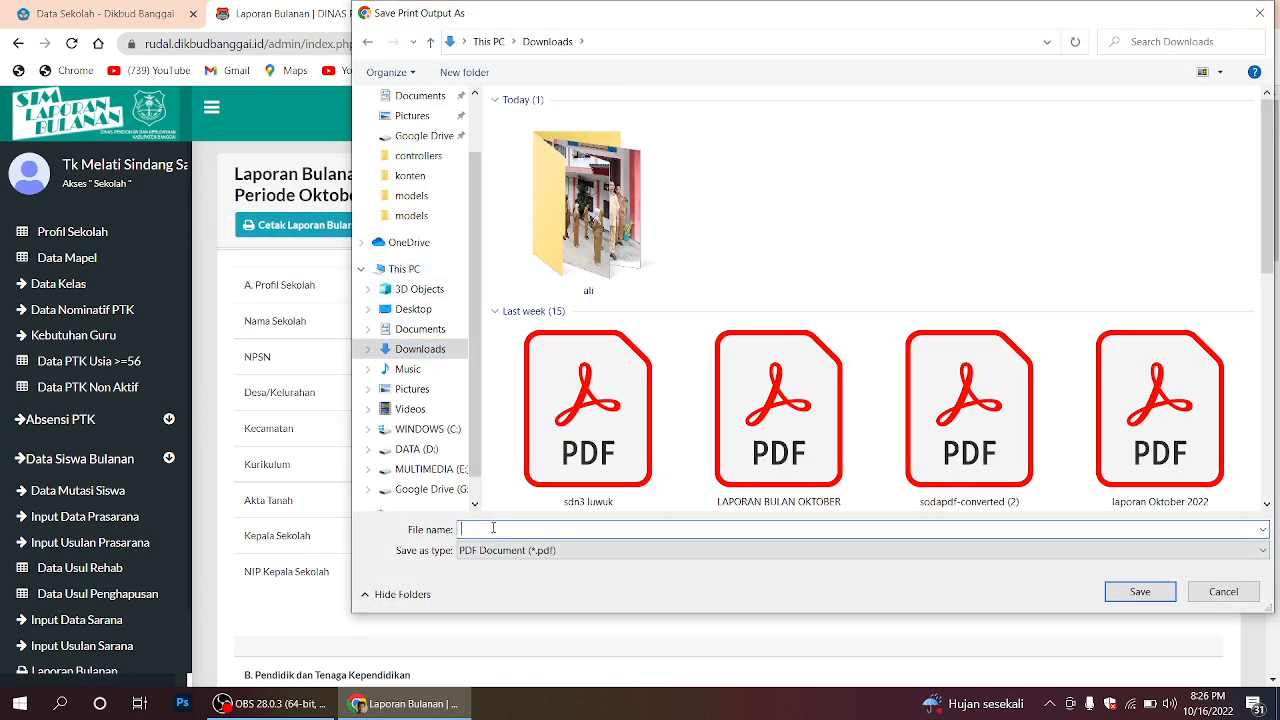
type("a")
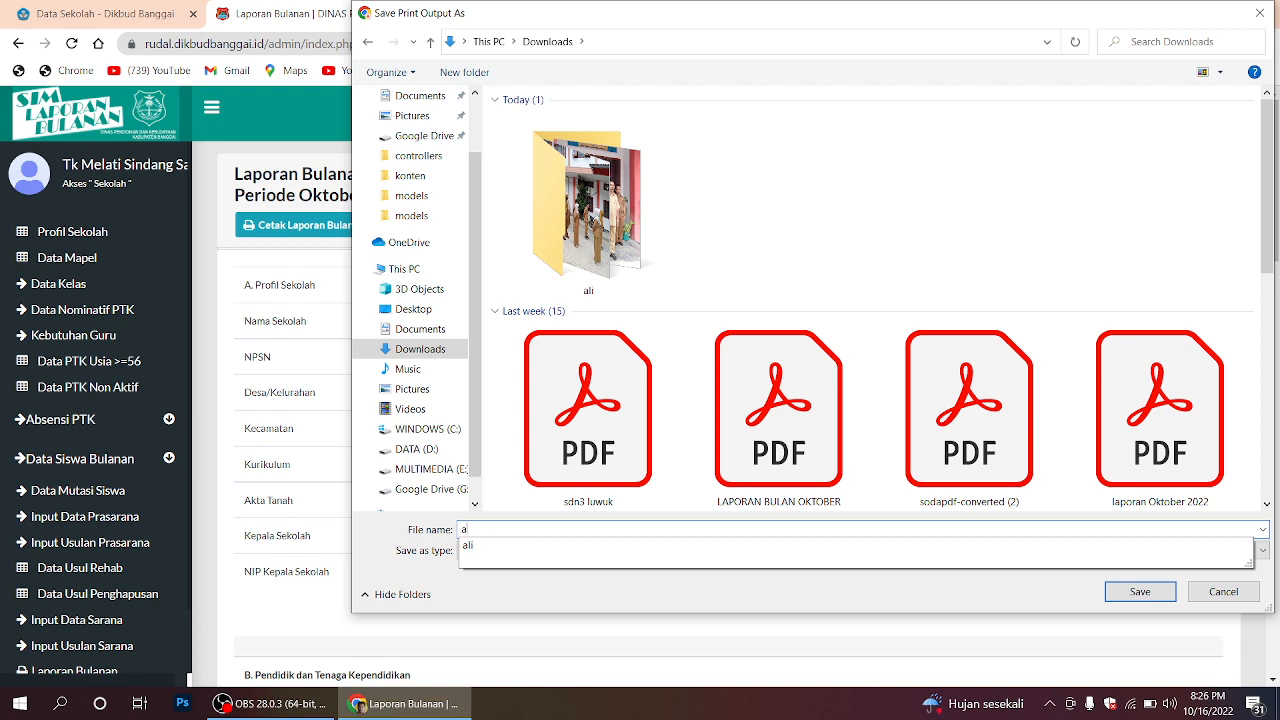
key("BackSpace")
type("lapora")
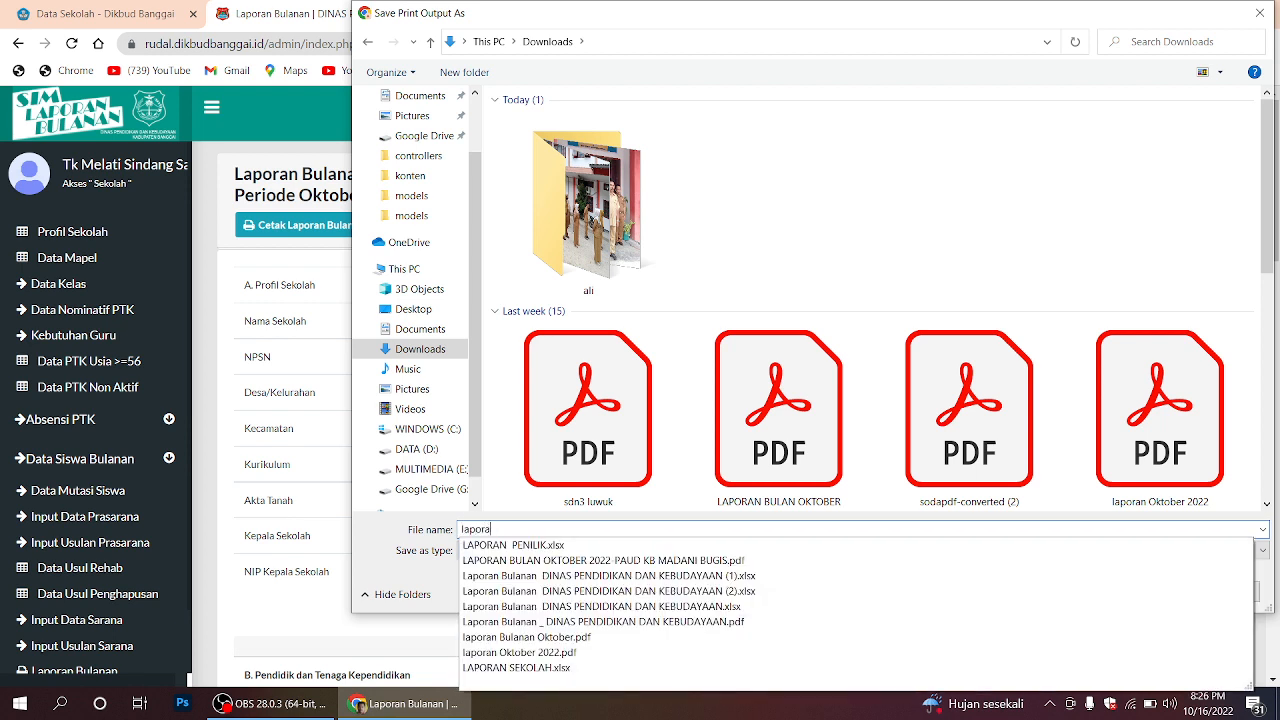
type("n bulanan ")
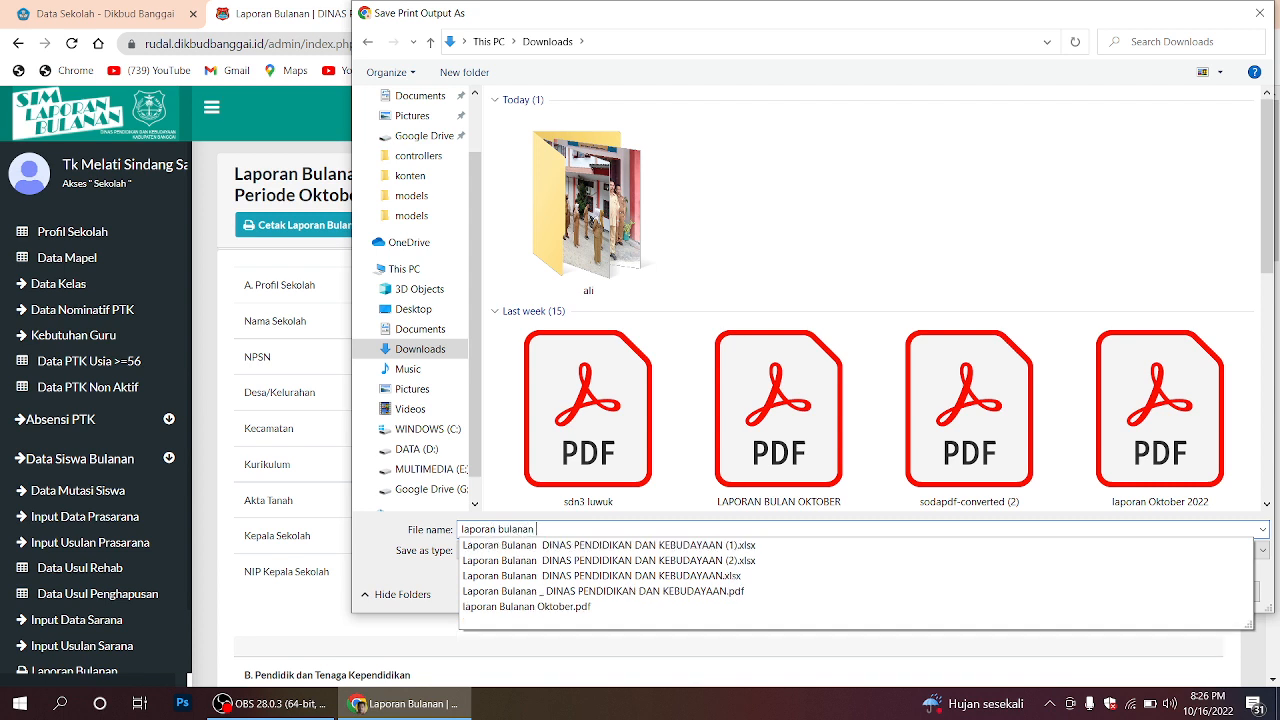
type("Oktober")
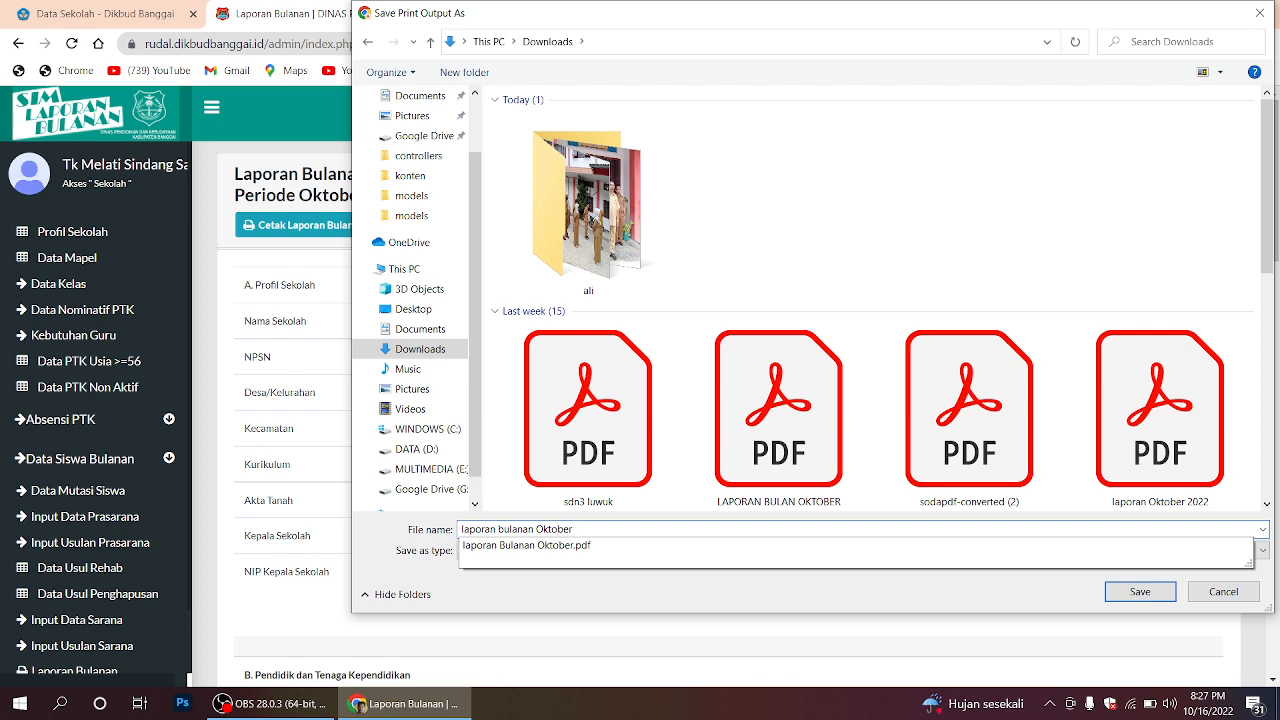
key("Escape")
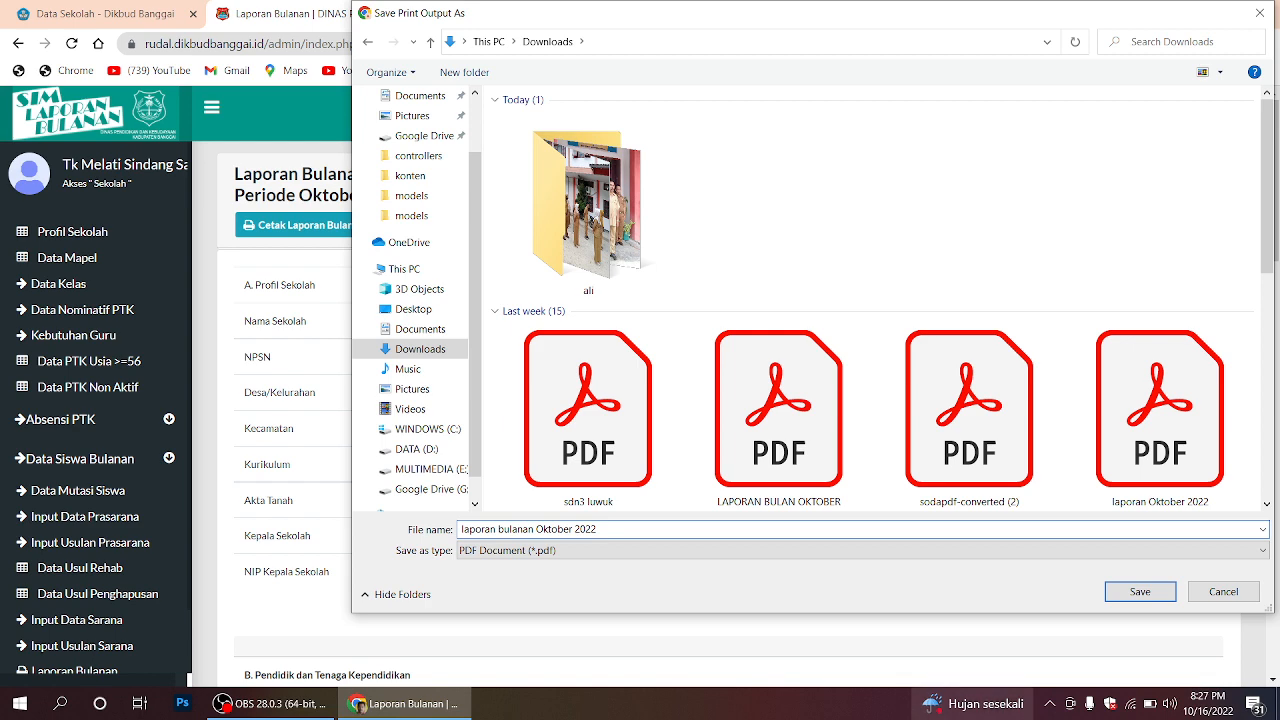
left_click(1140, 592)
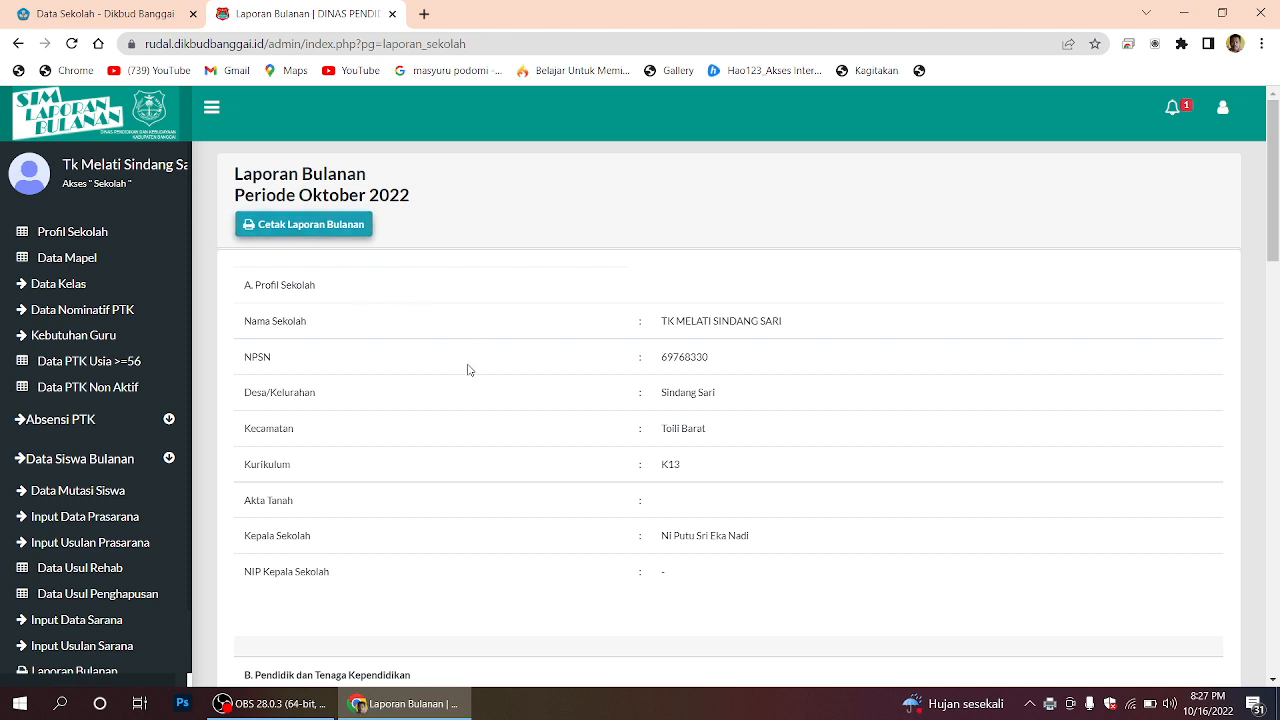
scroll(466, 366, "down", 3)
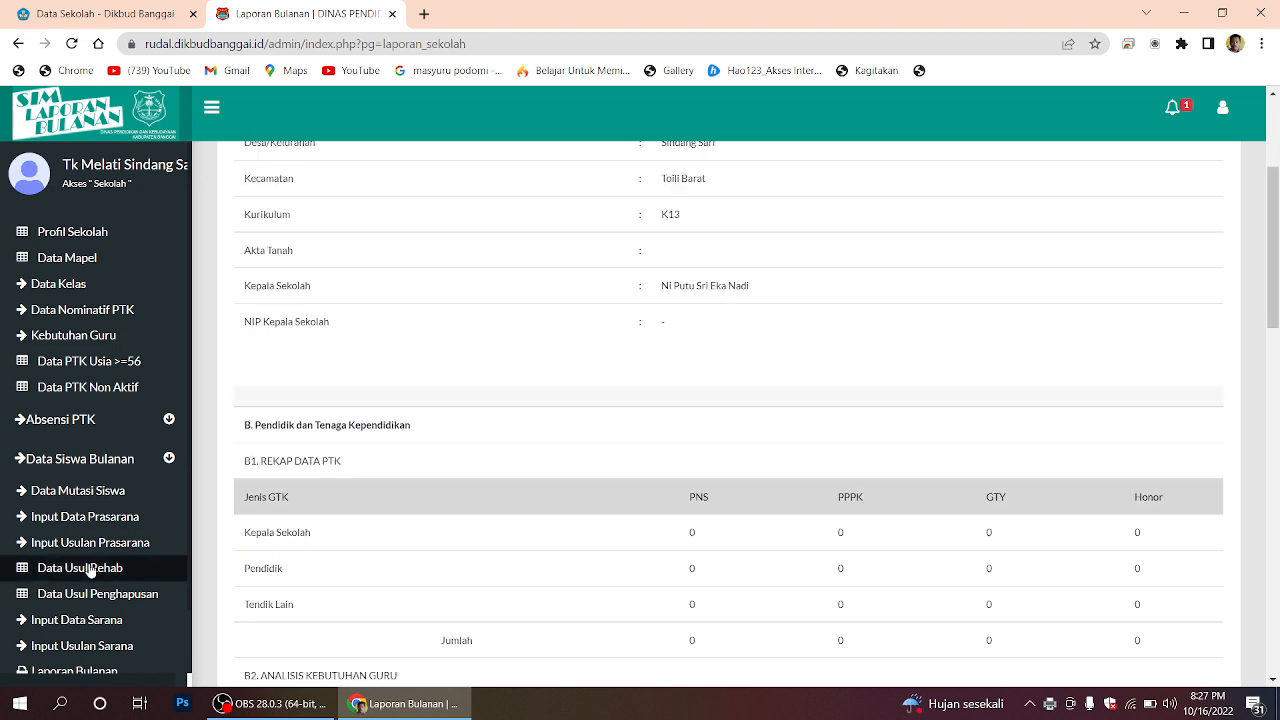
Step: On the Upload Laporan Bulanan page, fill in a new Oktober report with "laporan bulanan Oktober 2022.pdf", and close the form without saving
scroll(88, 570, "down", 1)
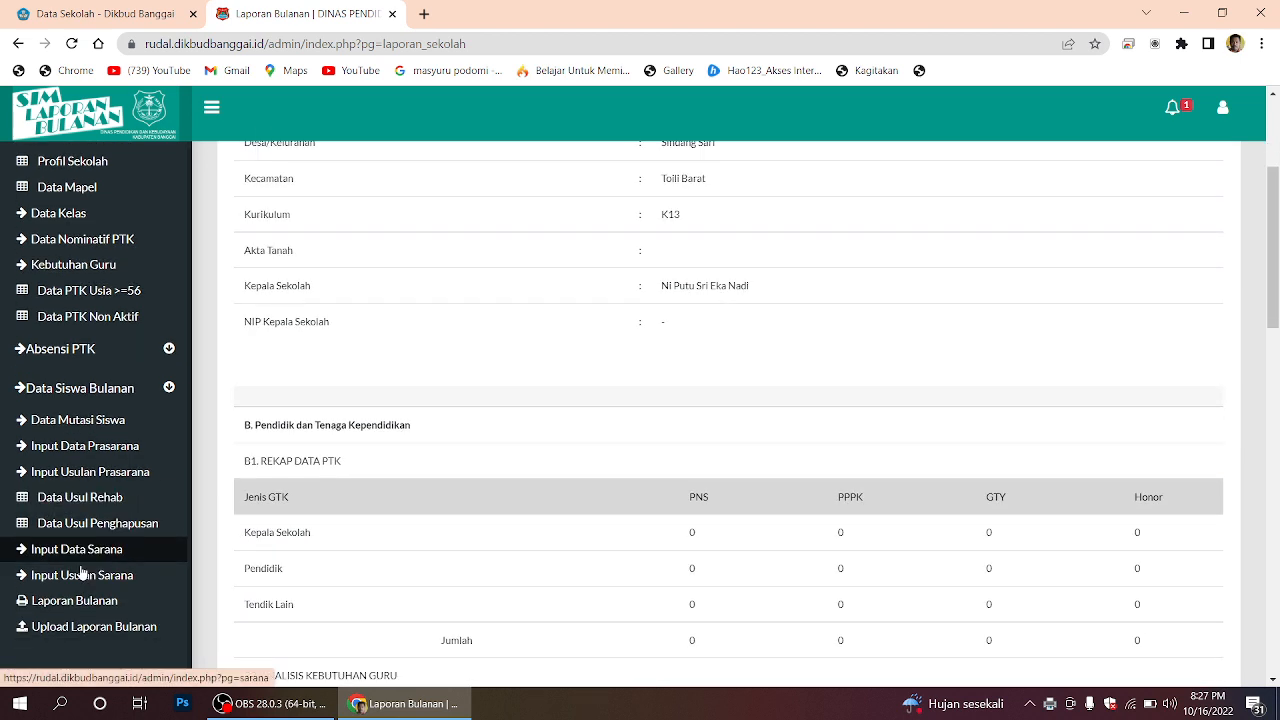
left_click(86, 630)
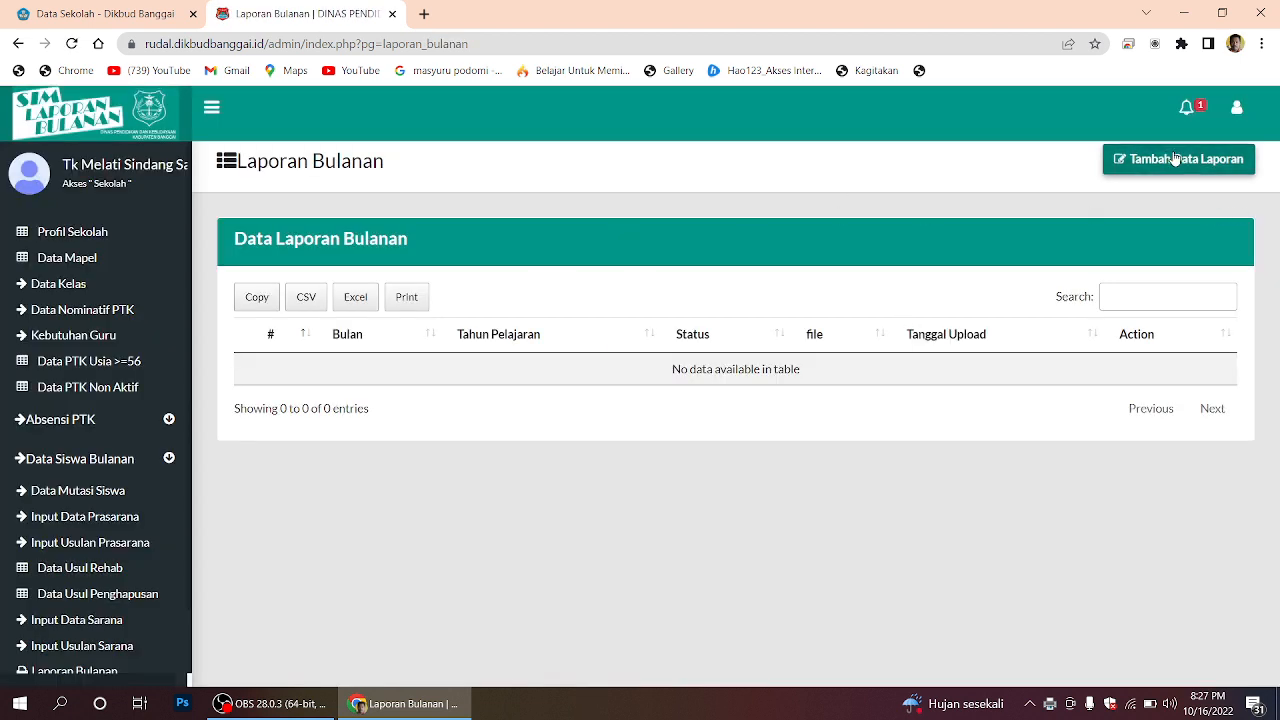
left_click(1160, 164)
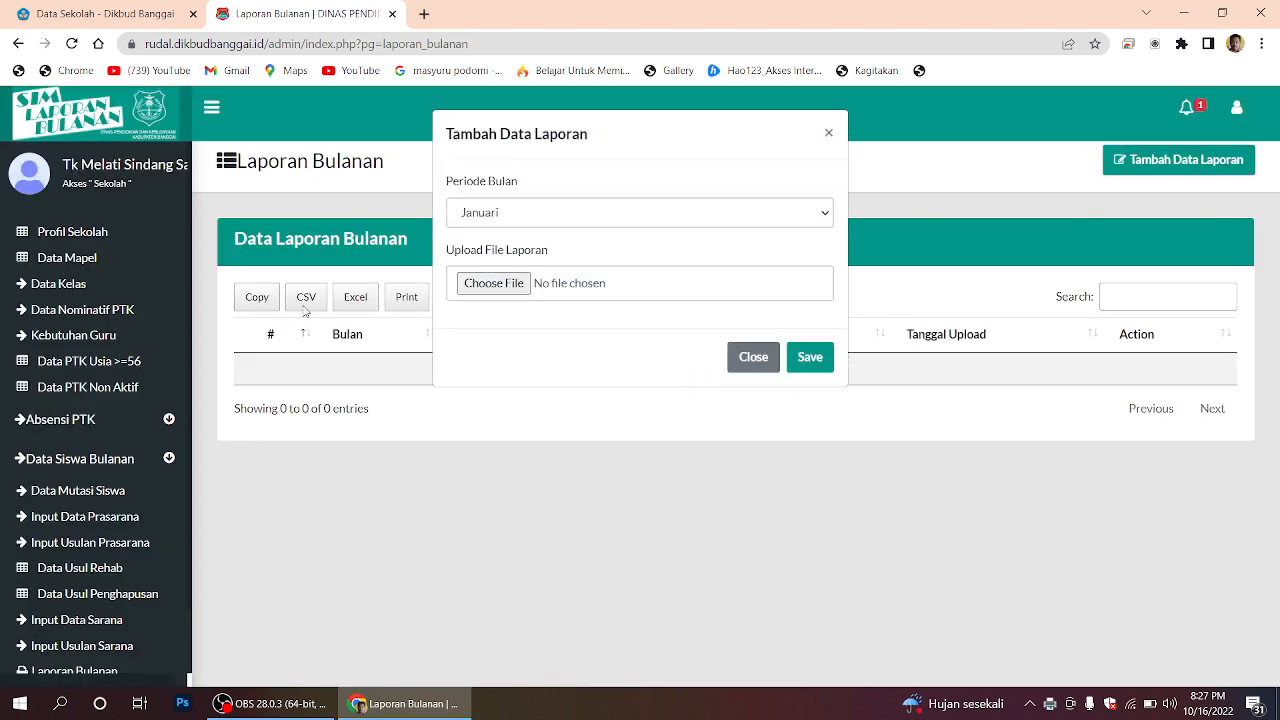
left_click(508, 219)
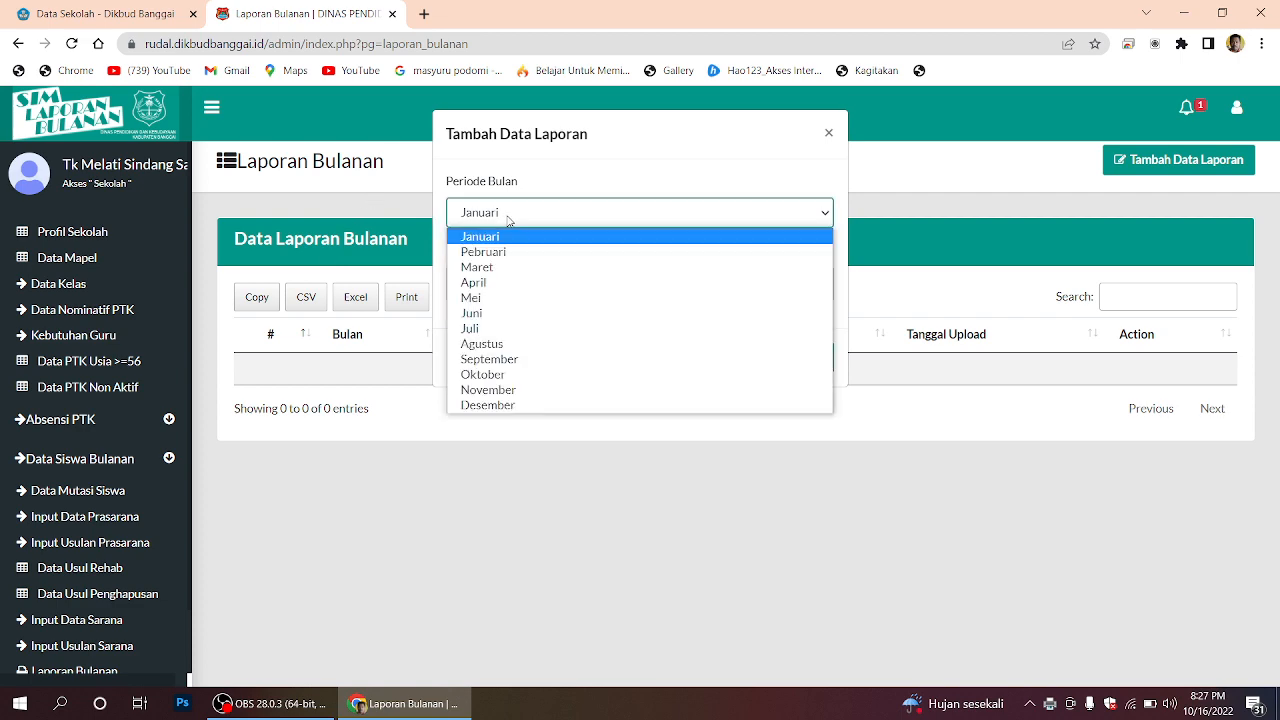
left_click(516, 376)
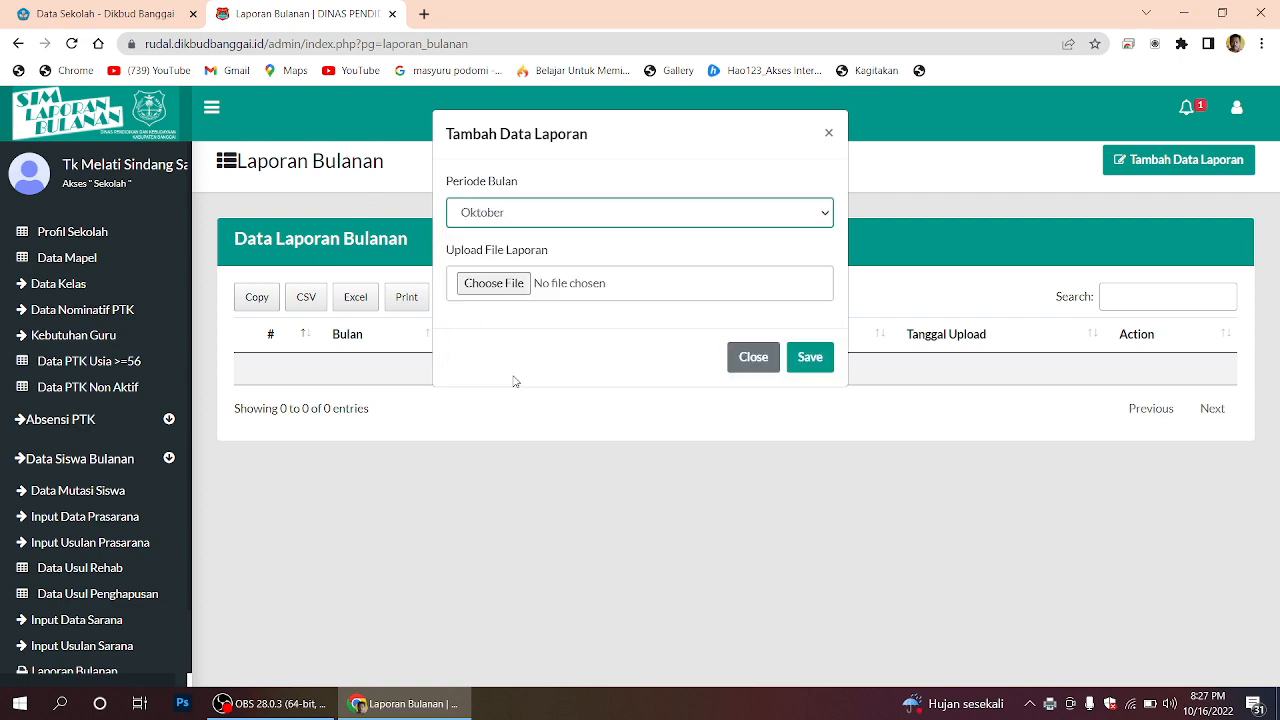
left_click(476, 286)
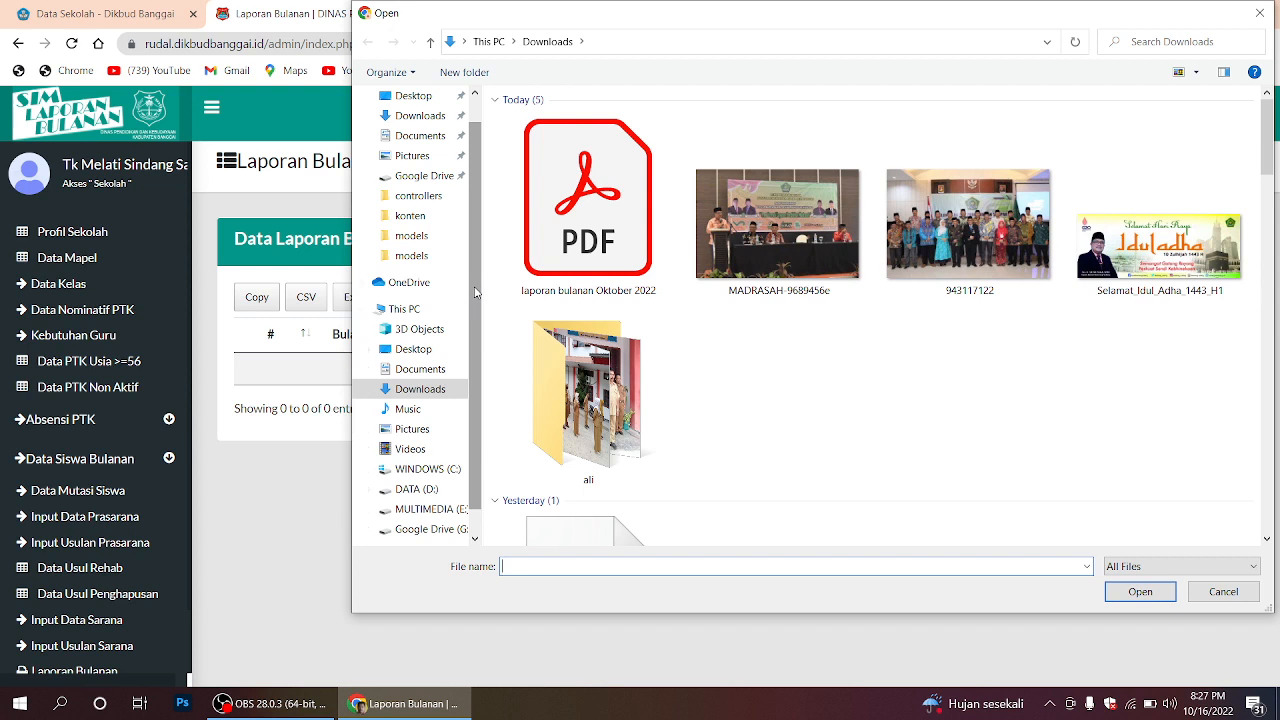
left_click(593, 247)
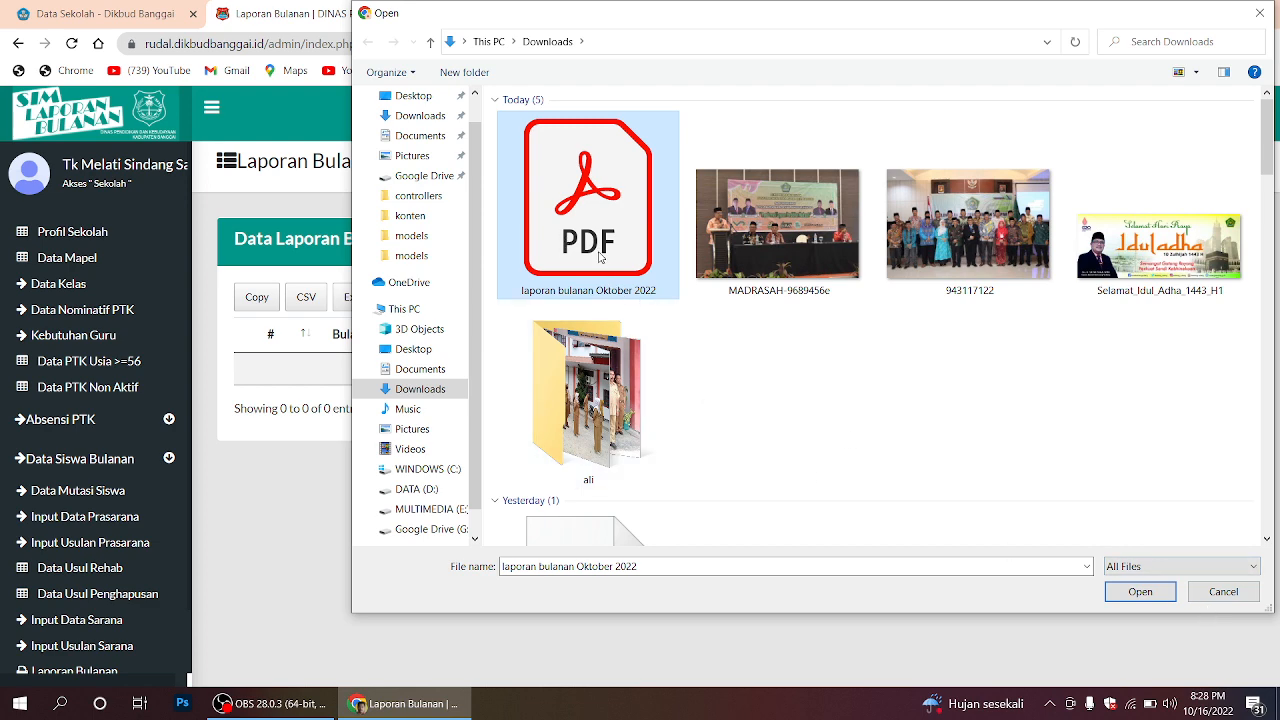
left_click(1134, 600)
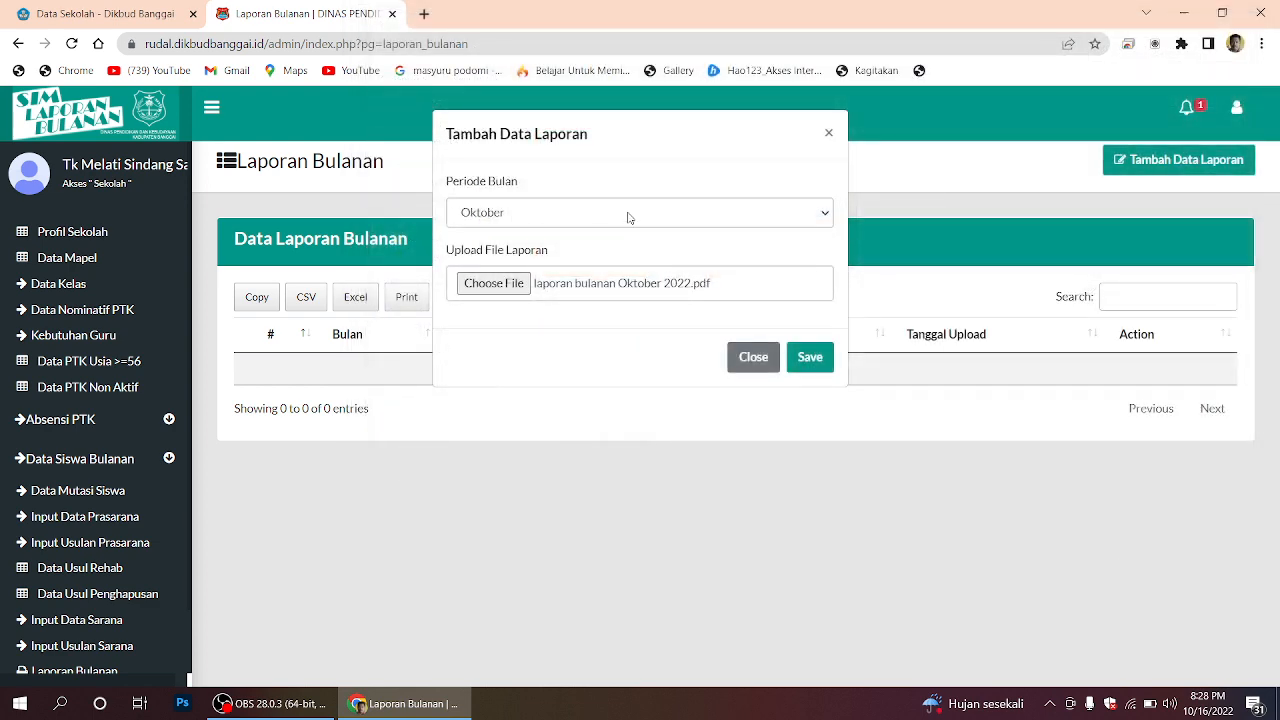
left_click(748, 358)
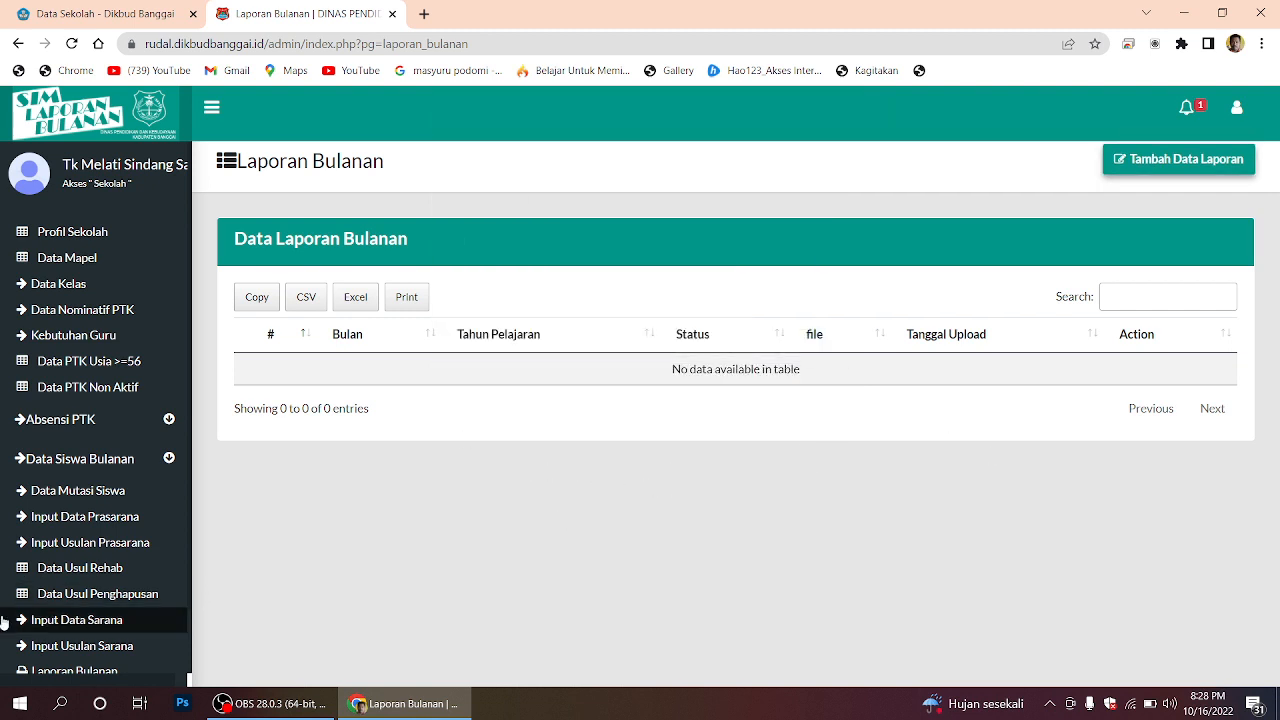
scroll(60, 615, "down", 2)
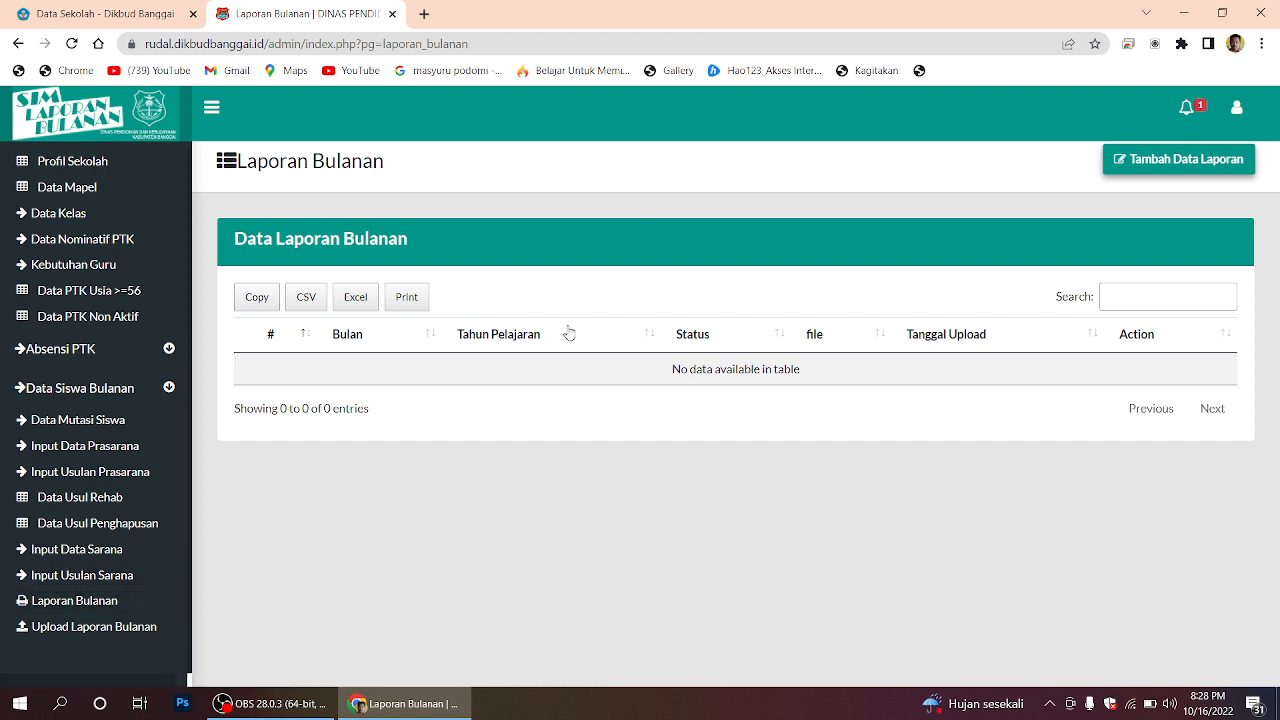
scroll(62, 476, "up", 2)
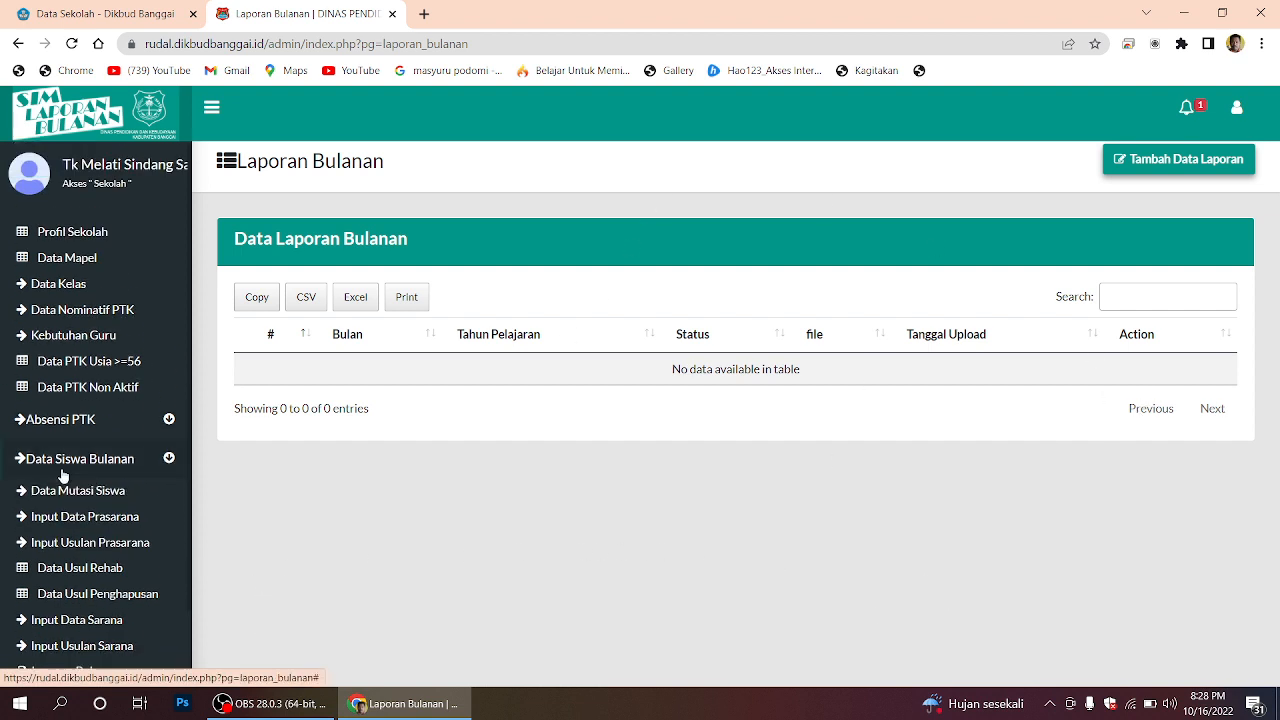
scroll(66, 459, "down", 2)
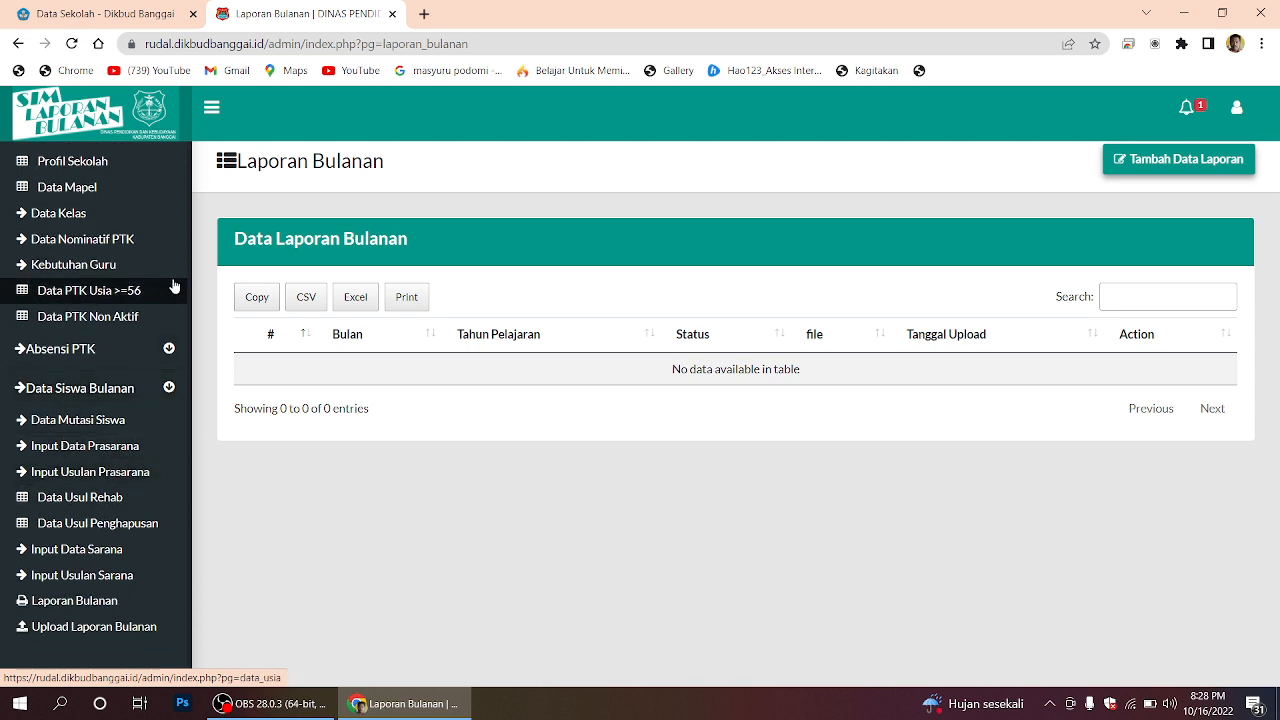
scroll(124, 390, "up", 2)
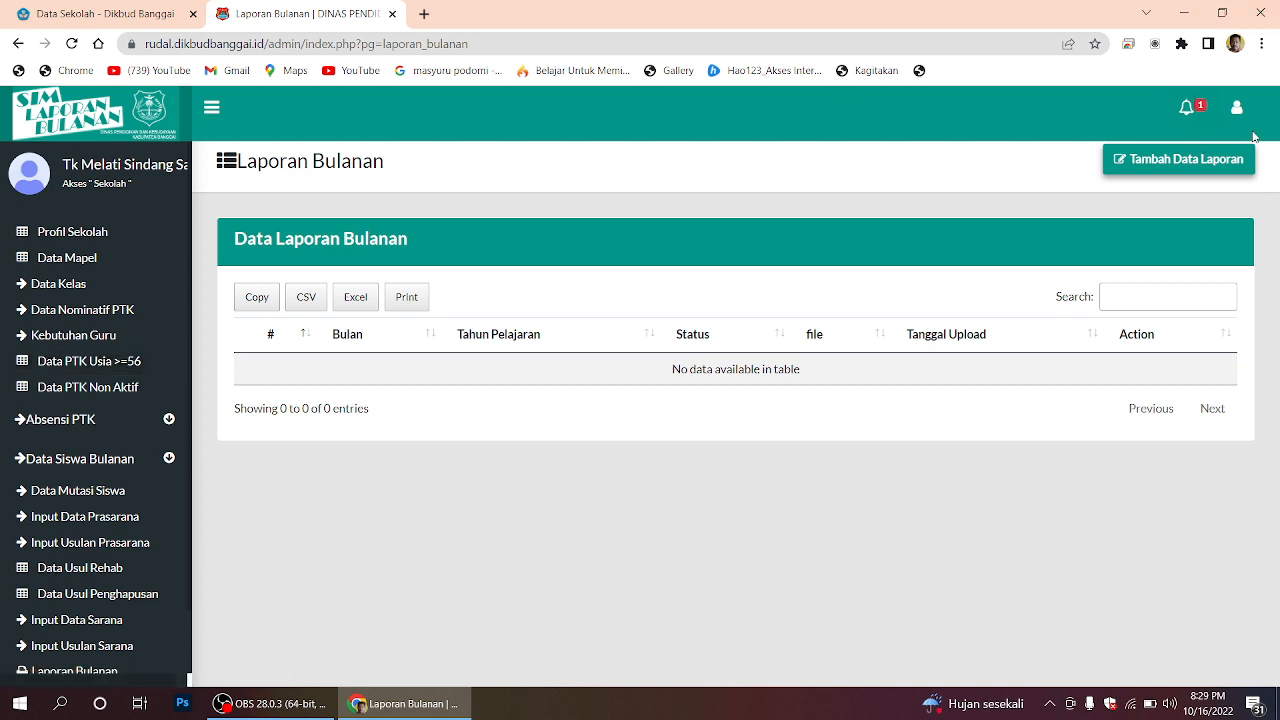
scroll(30, 630, "down", 1)
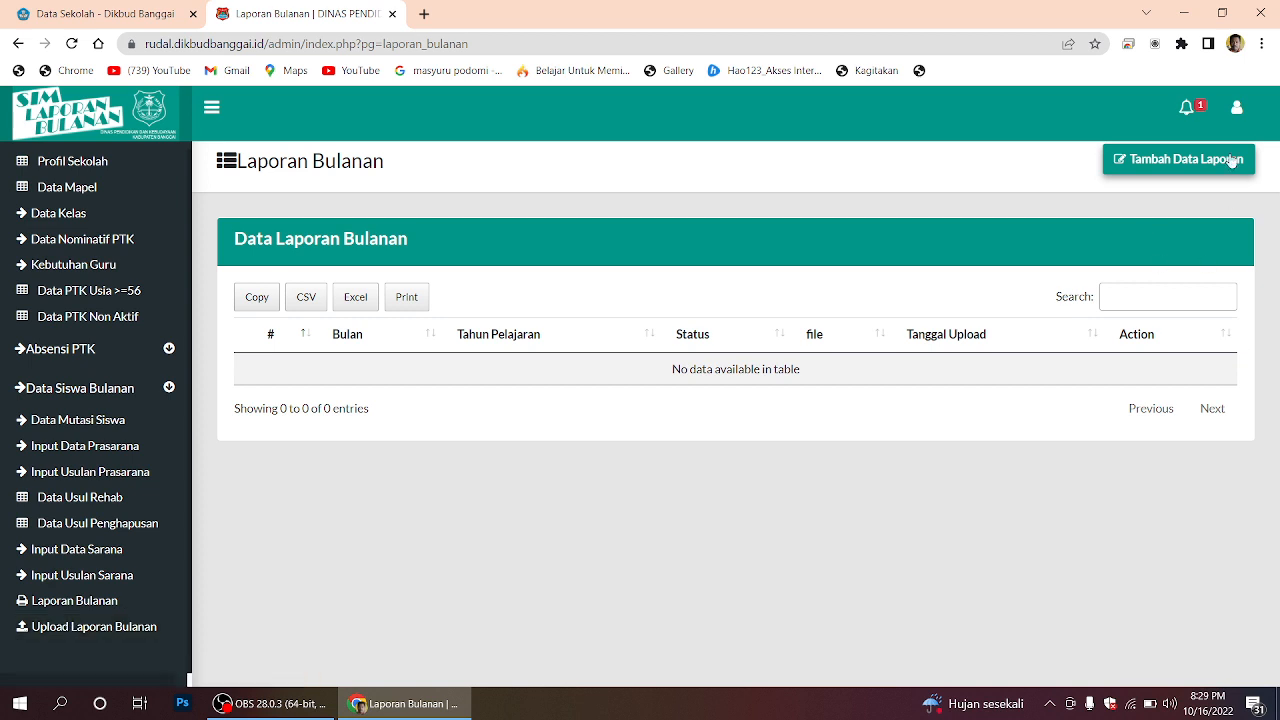
Step: Log out of the school account and go to the public home page at rudal.dikbudbanggai.id
left_click(1236, 116)
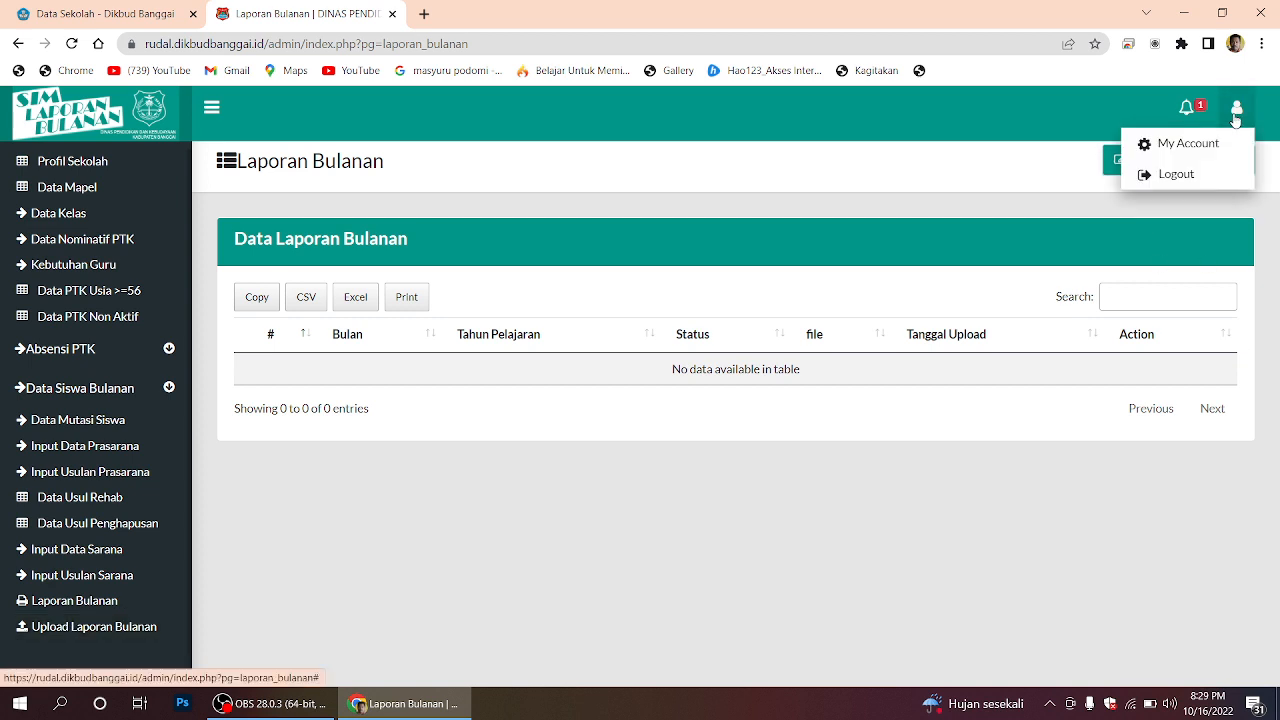
left_click(1176, 184)
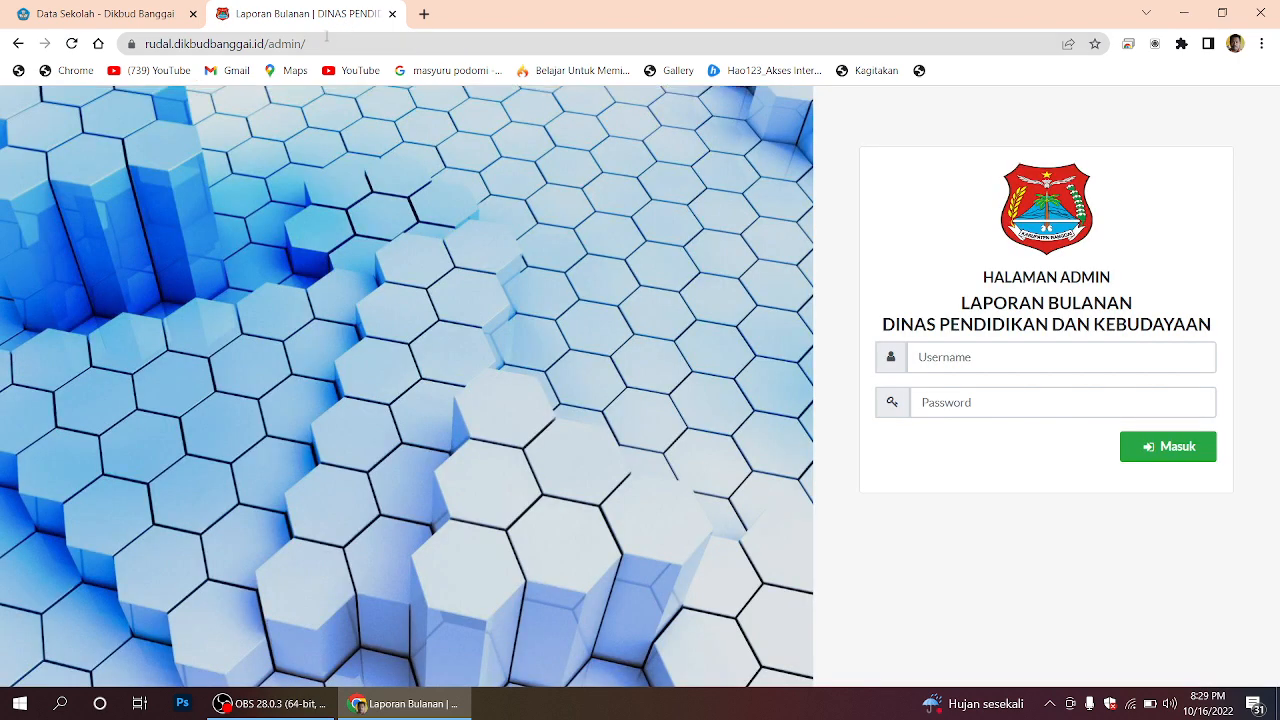
left_click(376, 35)
left_click(380, 35)
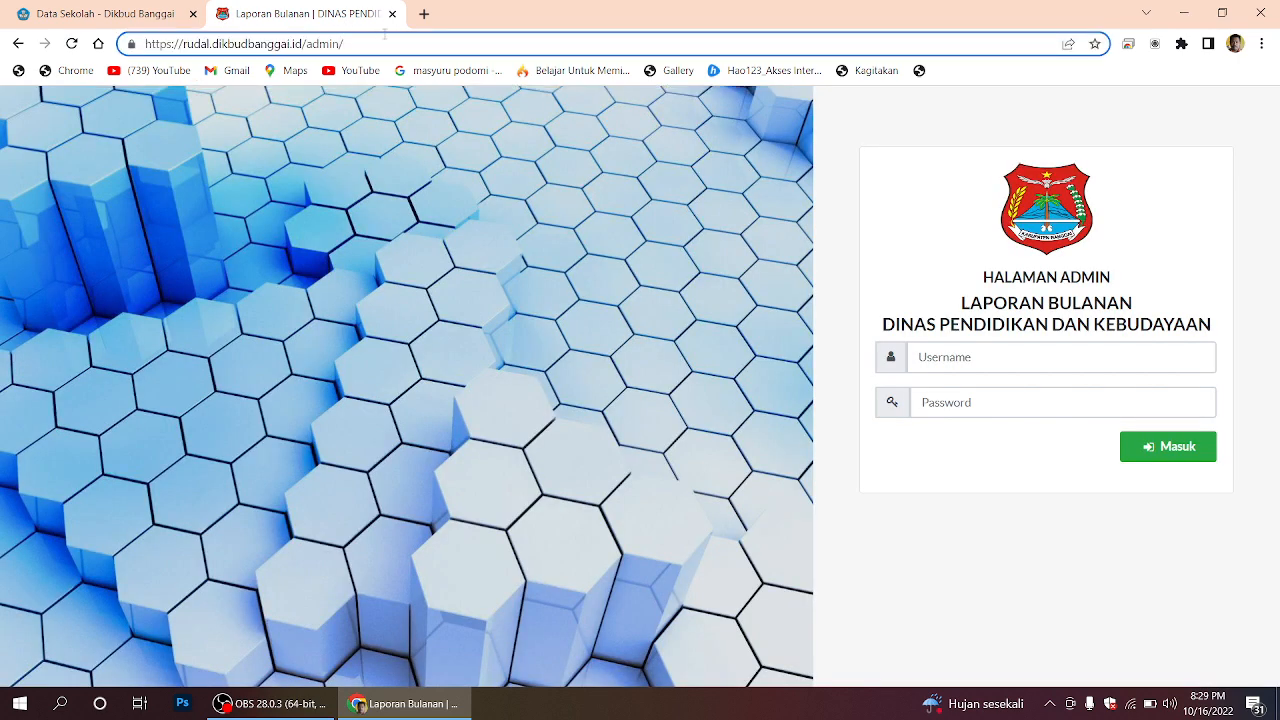
key("BackSpace")
key("BackSpace")
key("BackSpace")
key("BackSpace")
key("BackSpace")
key("BackSpace")
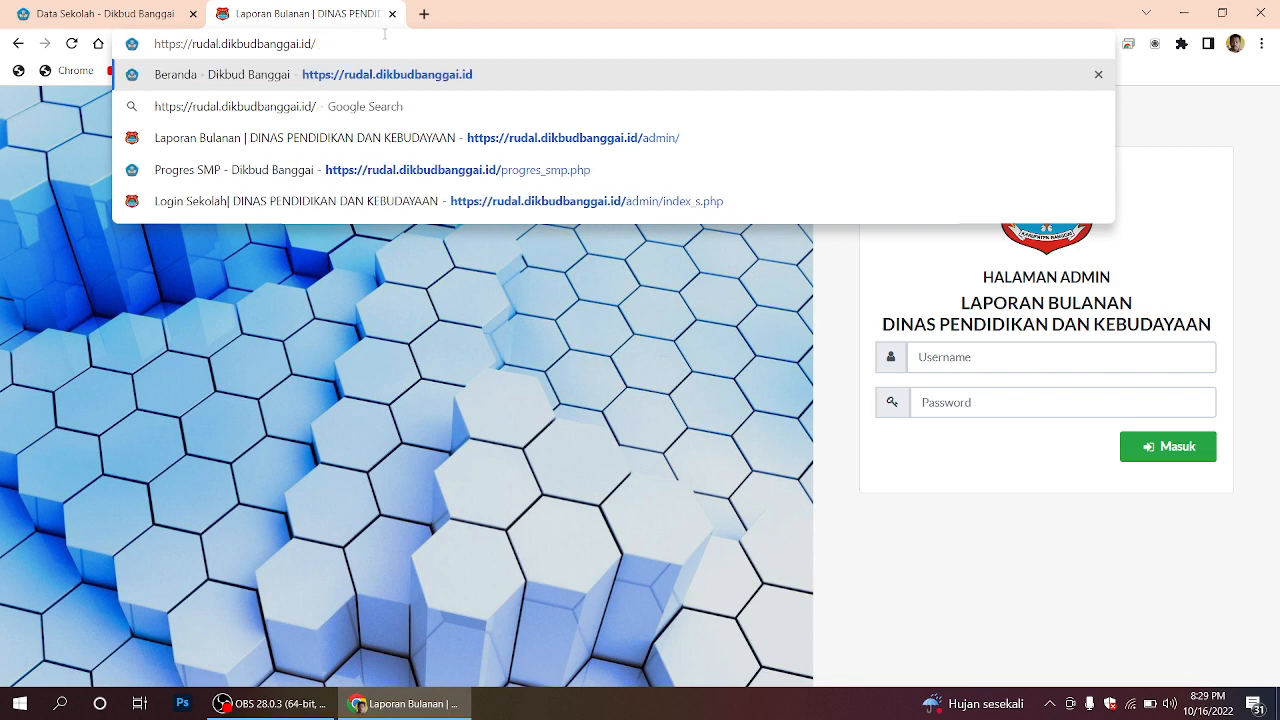
key("Return")
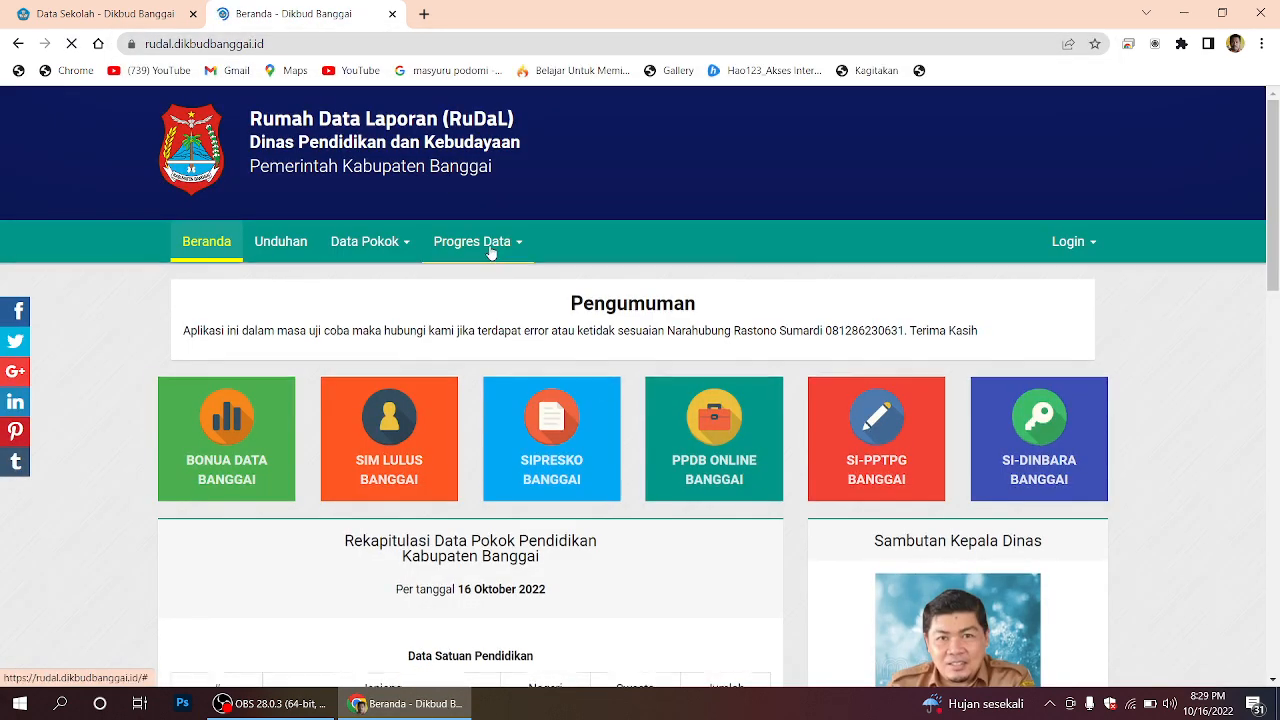
Step: Open Progres Data TK and examine the report status of the first schools in this month's list
left_click(491, 250)
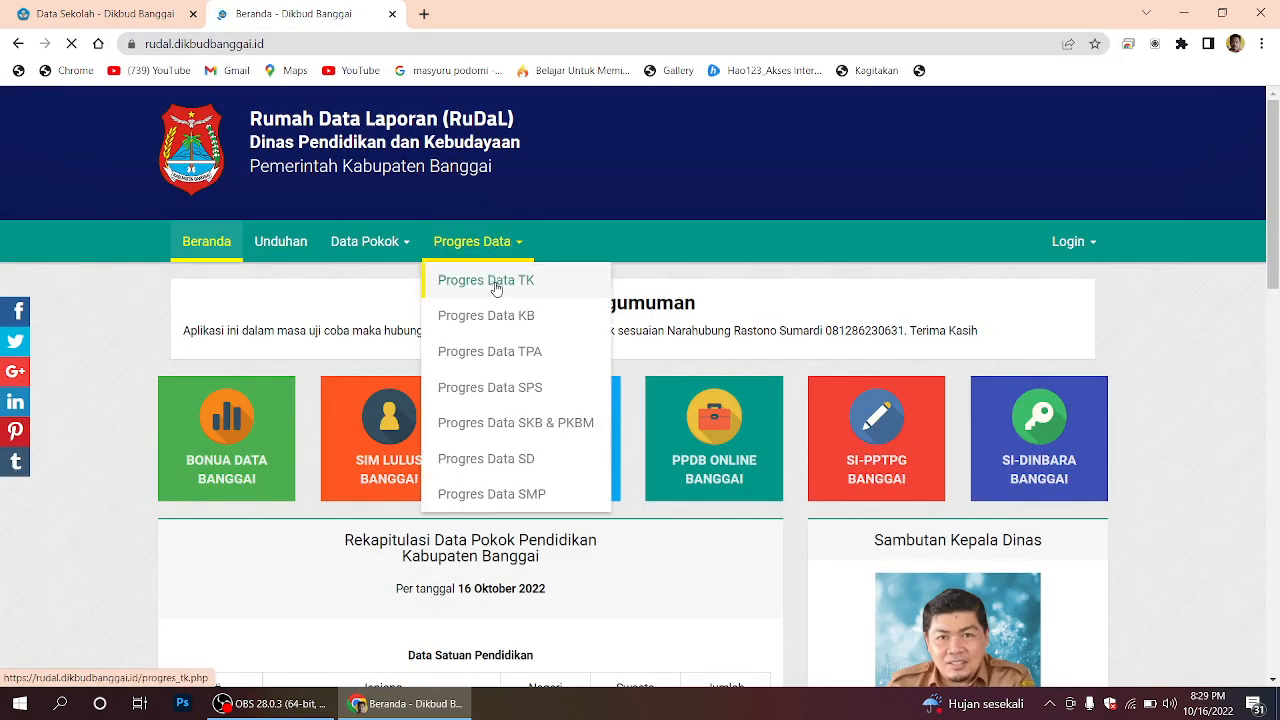
left_click(472, 285)
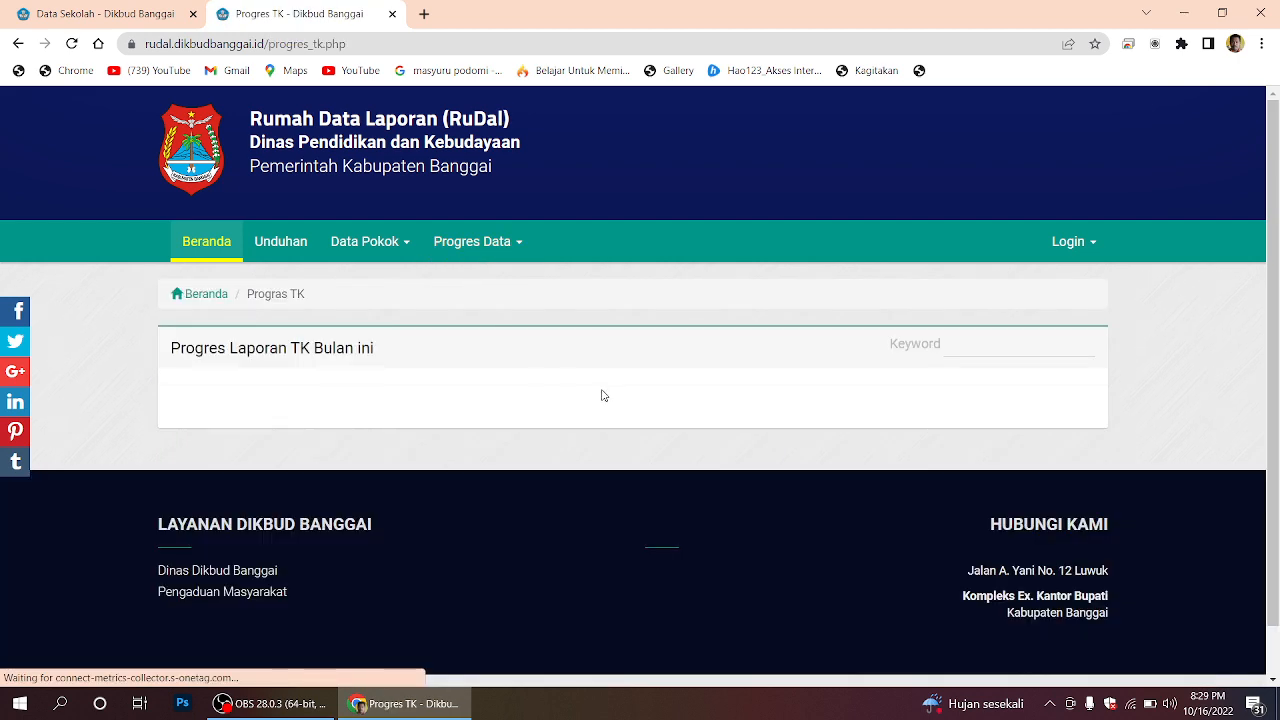
scroll(742, 438, "down", 1)
scroll(742, 438, "down", 1)
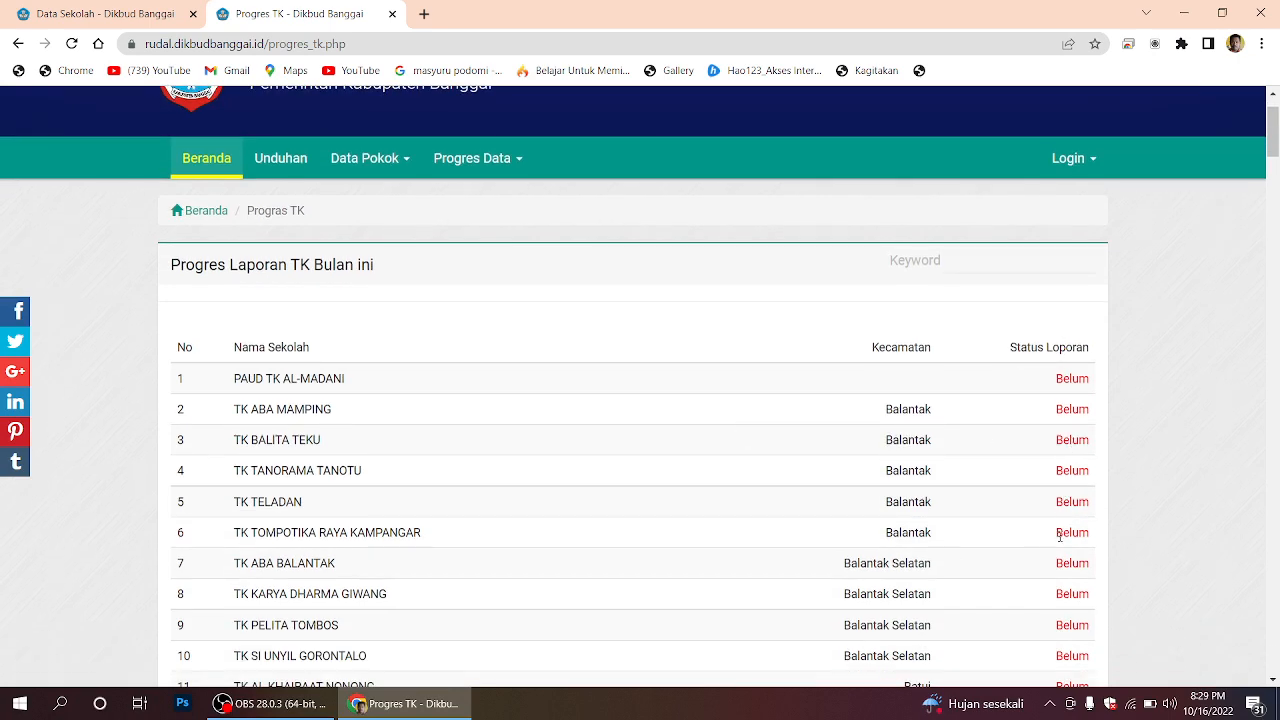
scroll(1063, 578, "down", 5)
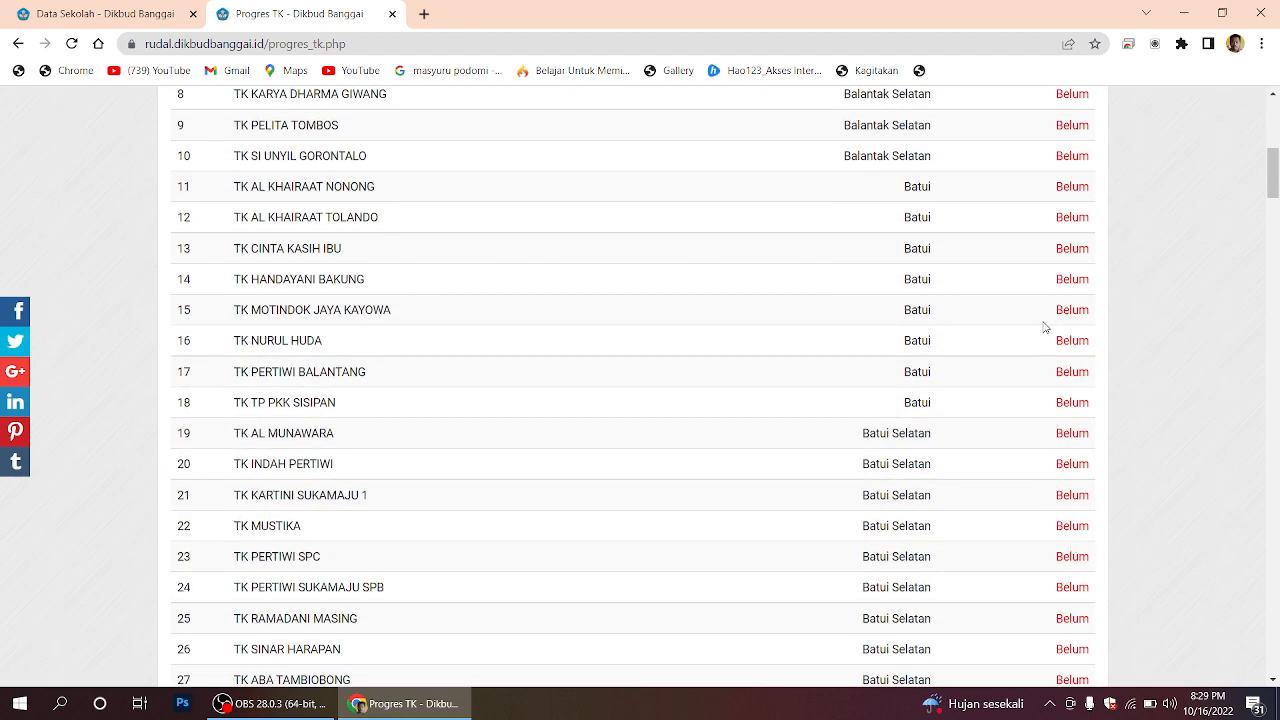
scroll(1050, 300, "up", 3)
scroll(1048, 245, "up", 3)
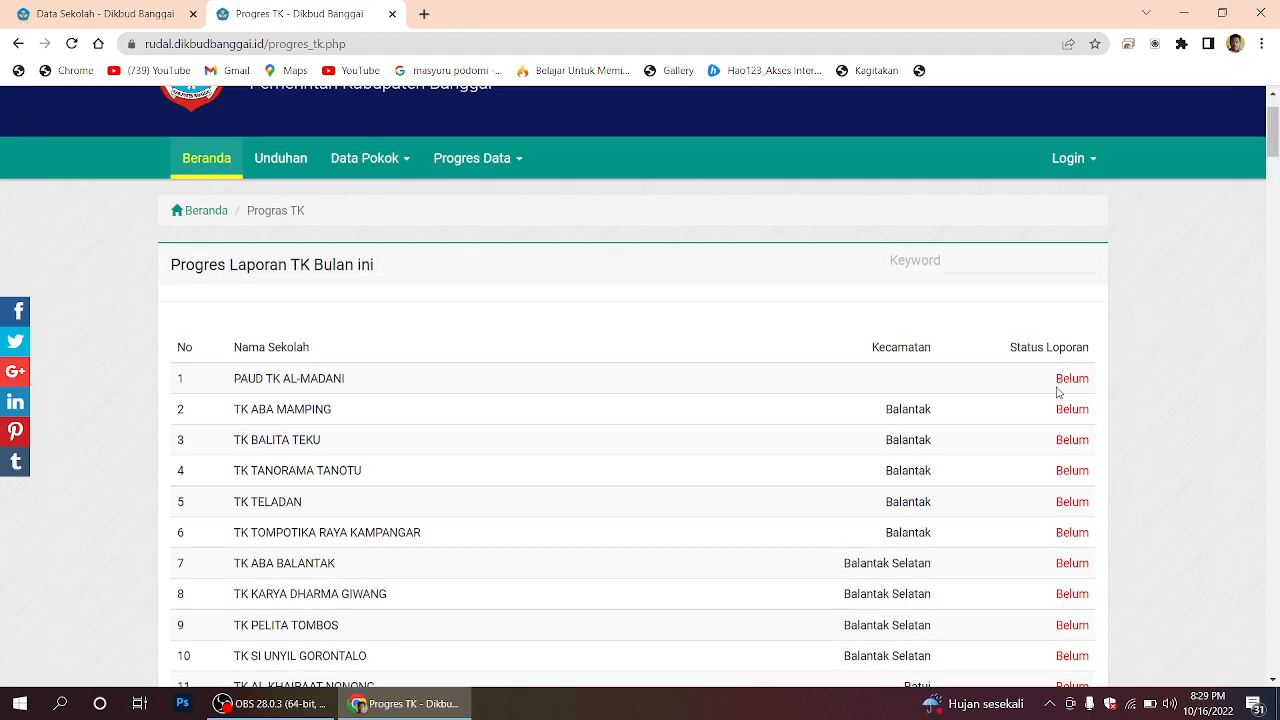
double_click(1060, 379)
double_click(1063, 410)
double_click(1060, 440)
mouse_move(1274, 128)
left_mouse_down()
mouse_move(1275, 640)
mouse_move(1276, 118)
left_mouse_up()
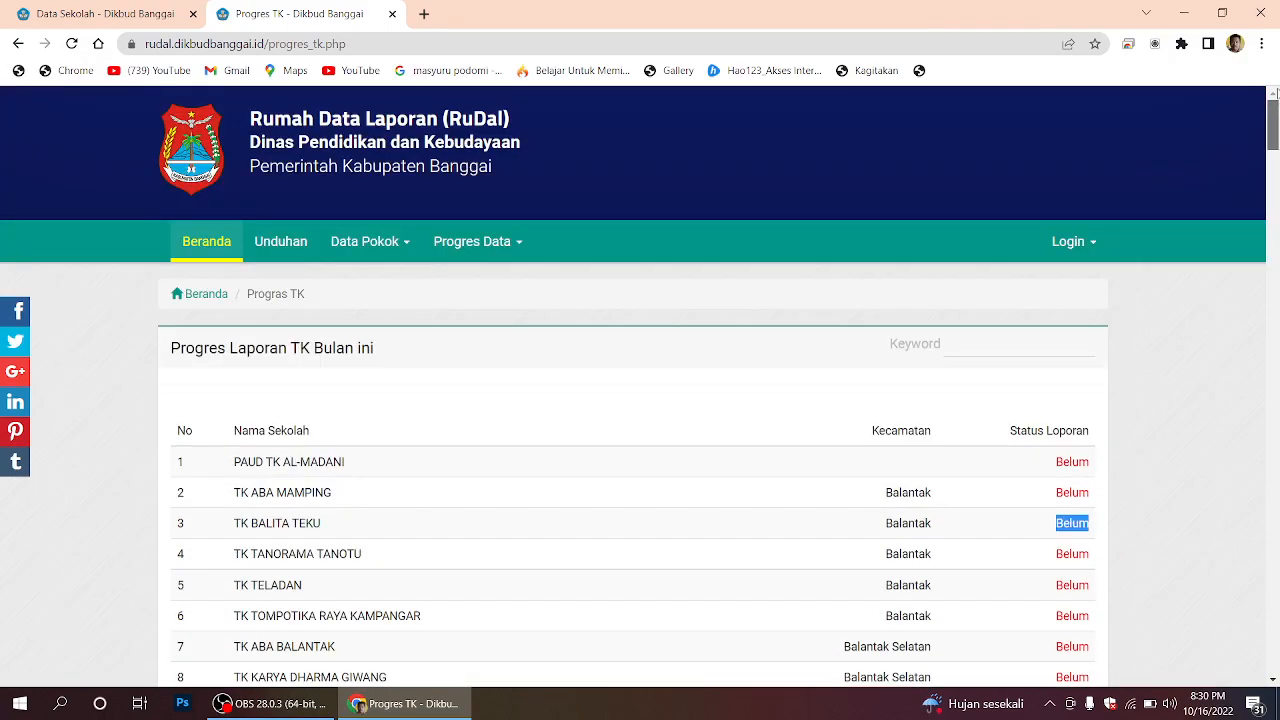
left_click(476, 243)
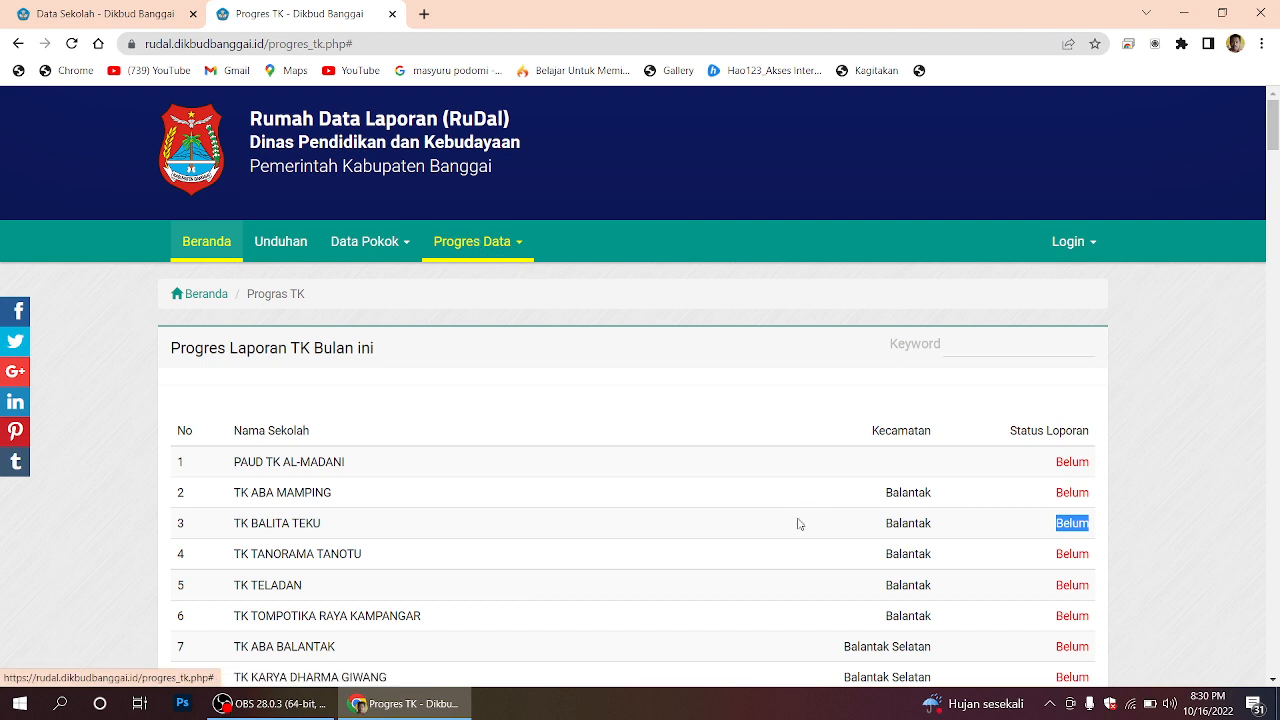
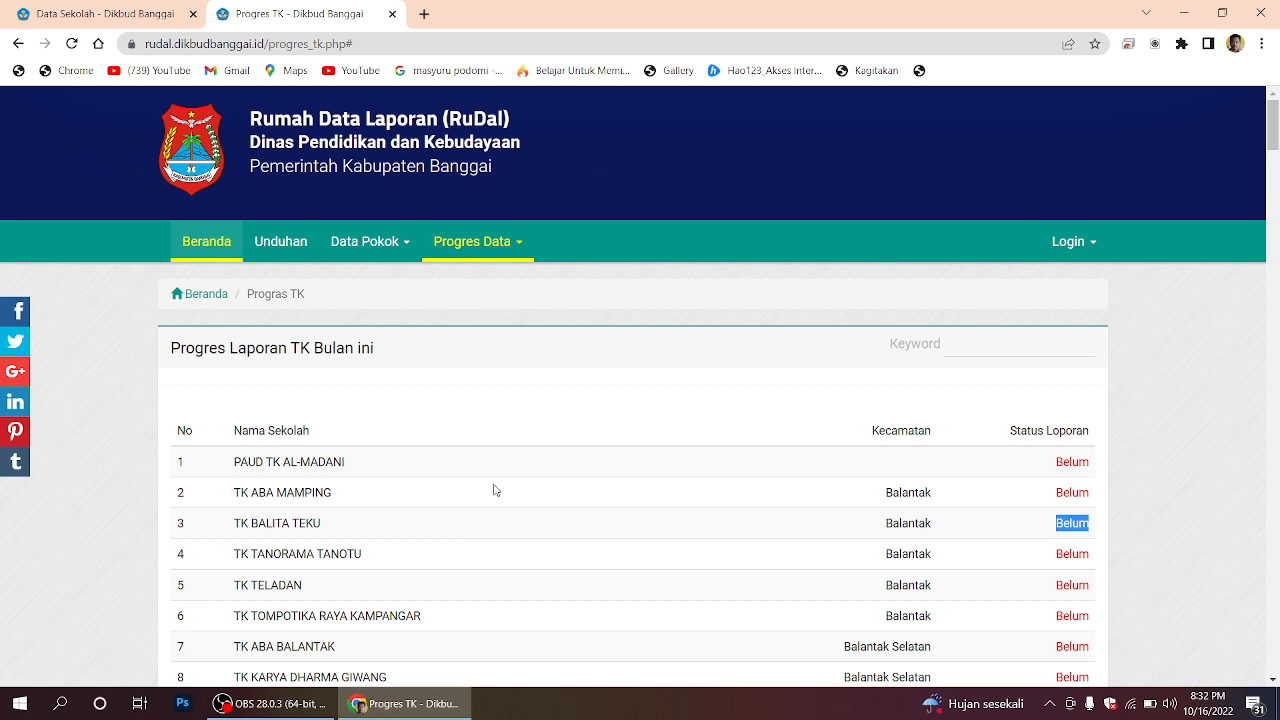
scroll(480, 456, "down", 3)
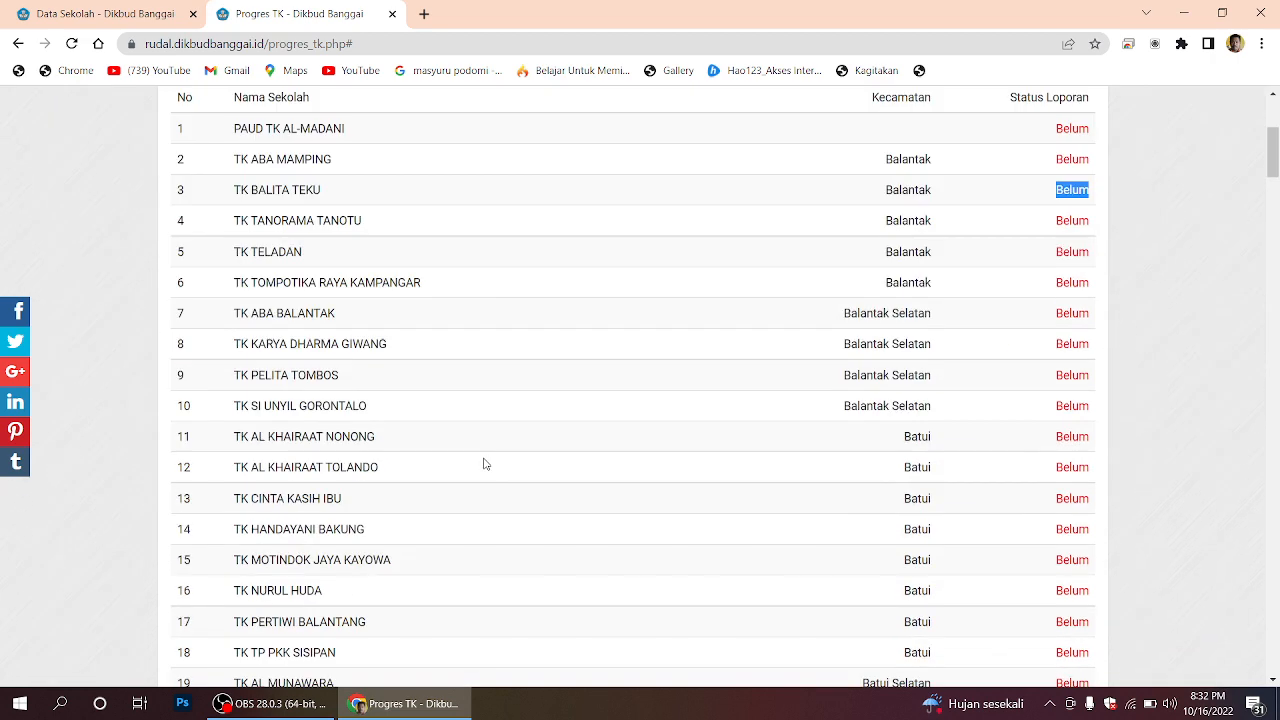
scroll(486, 463, "up", 3)
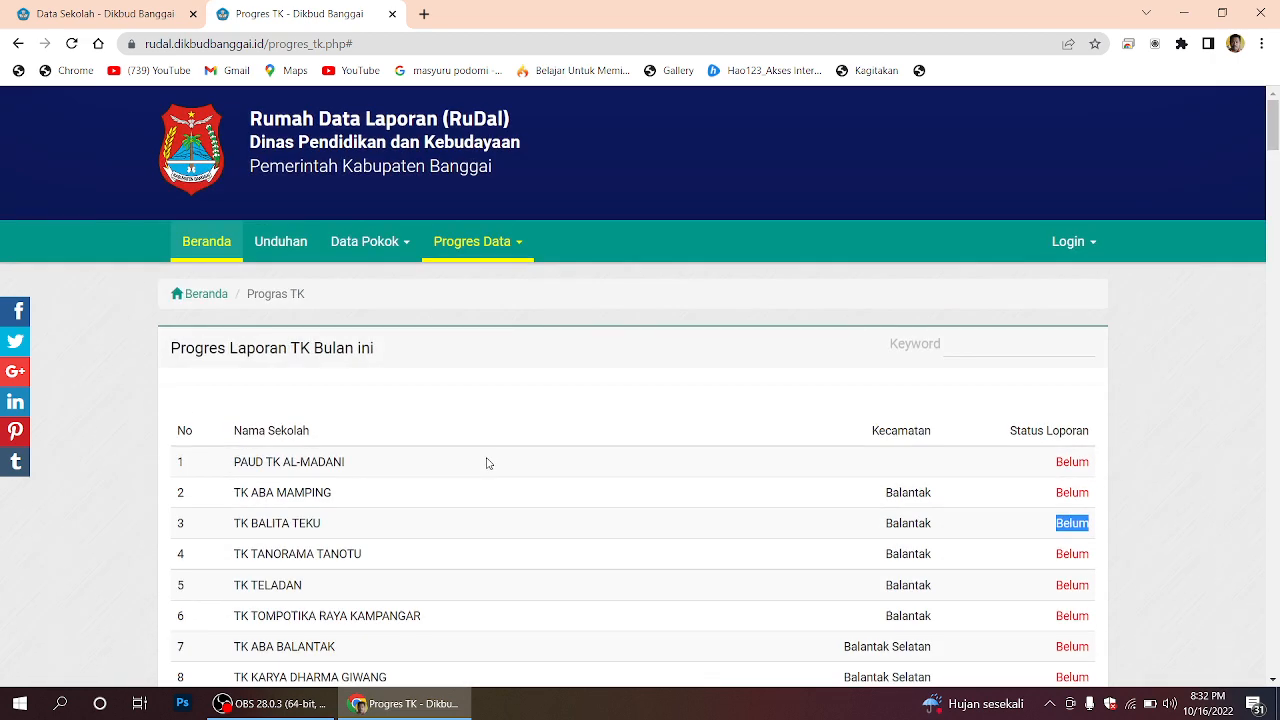
Step: Return to the Beranda page and look over the Rekapitulasi Data Pokok Pendidikan section
left_click(198, 246)
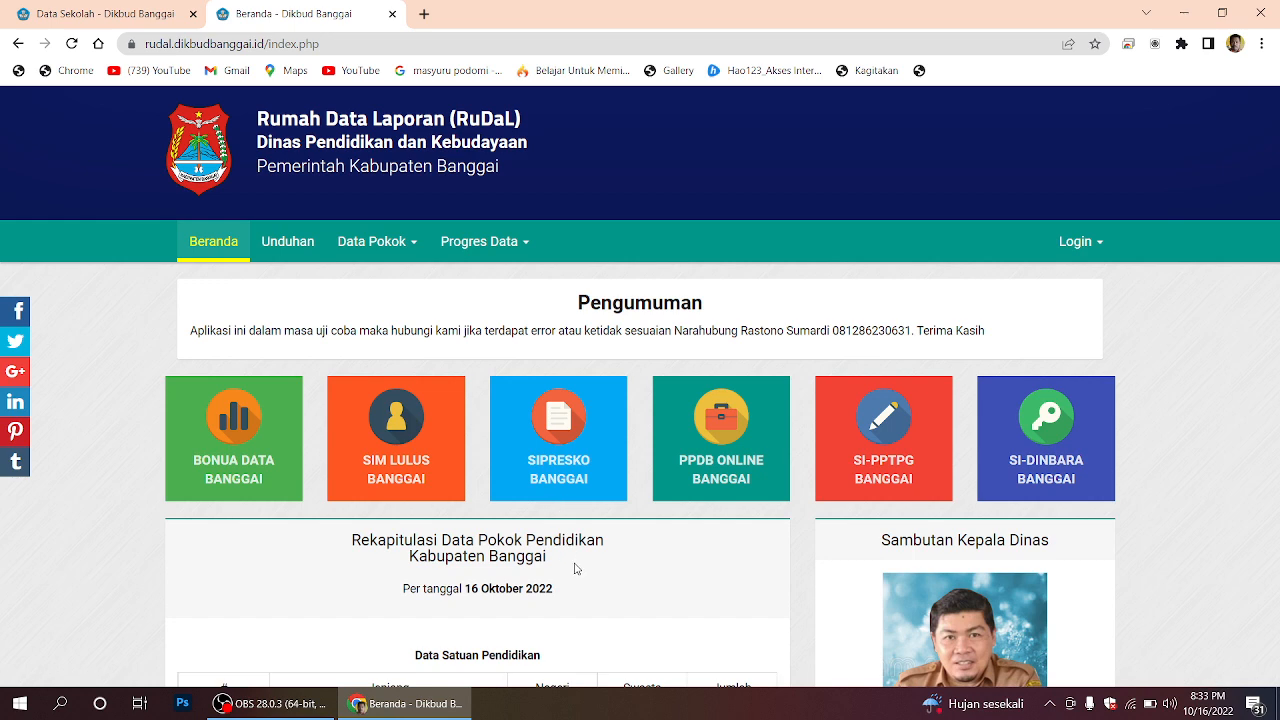
scroll(575, 568, "down", 2)
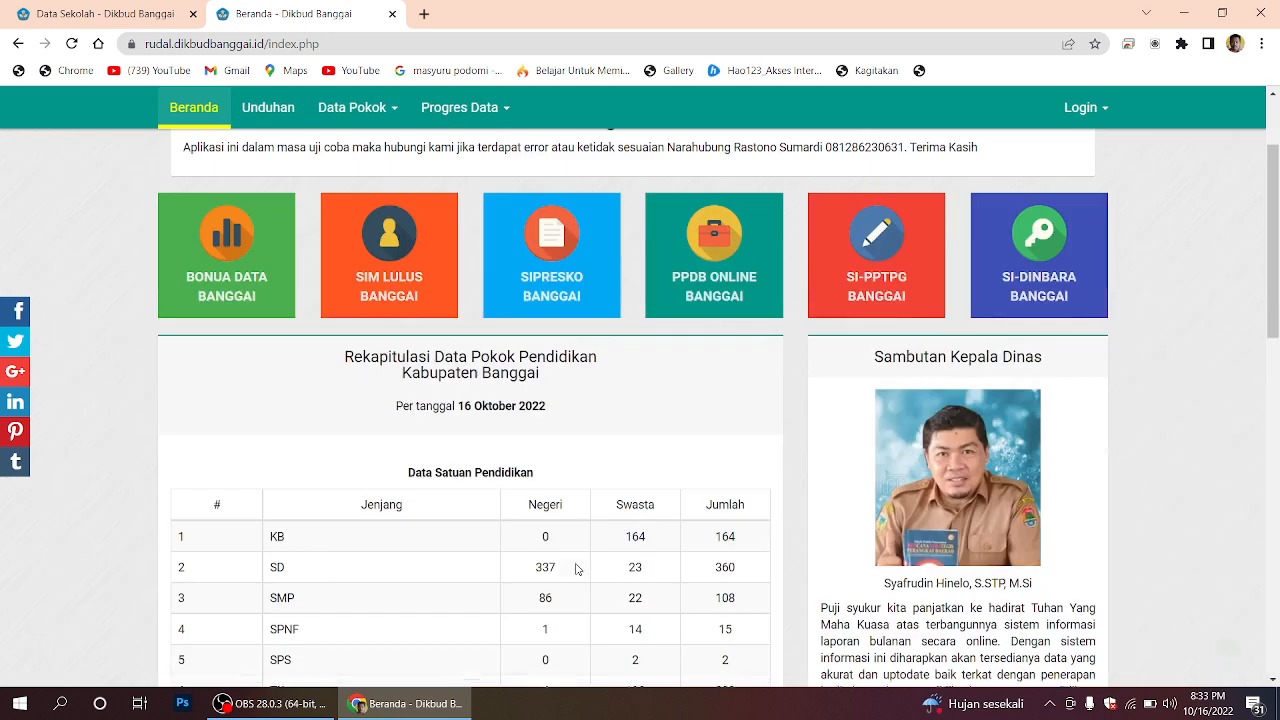
scroll(576, 569, "up", 1)
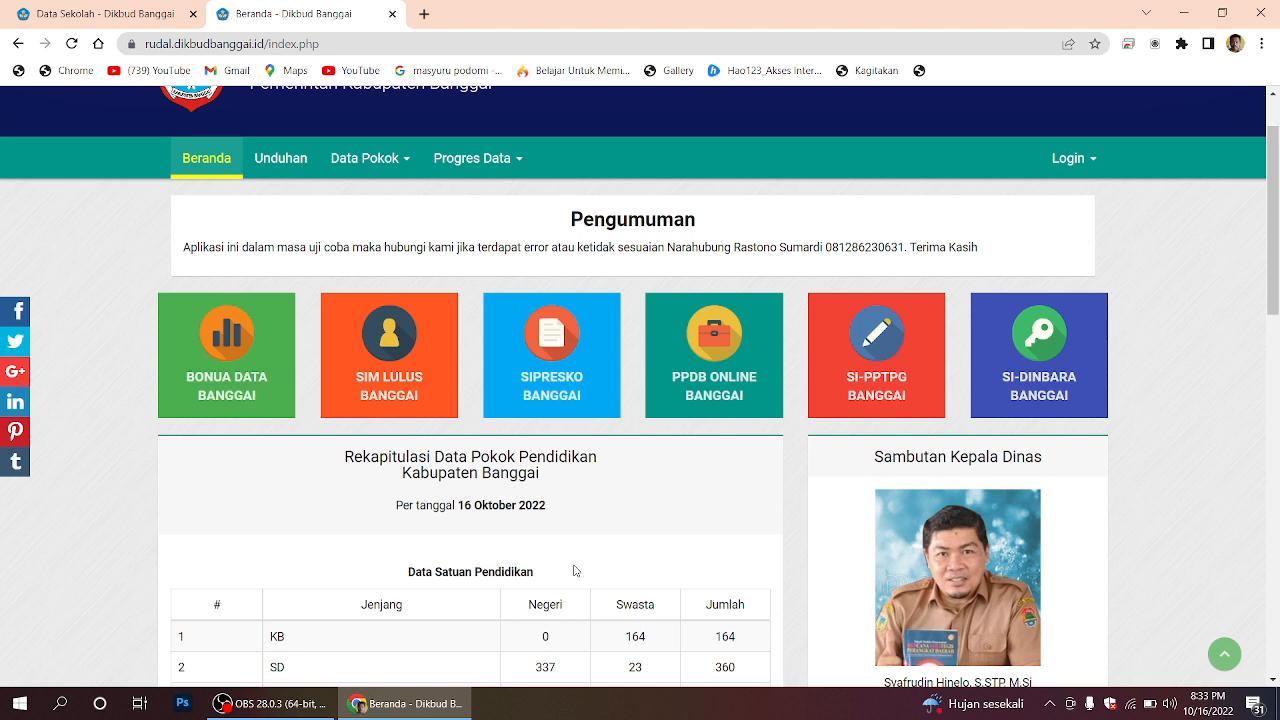
scroll(575, 570, "up", 1)
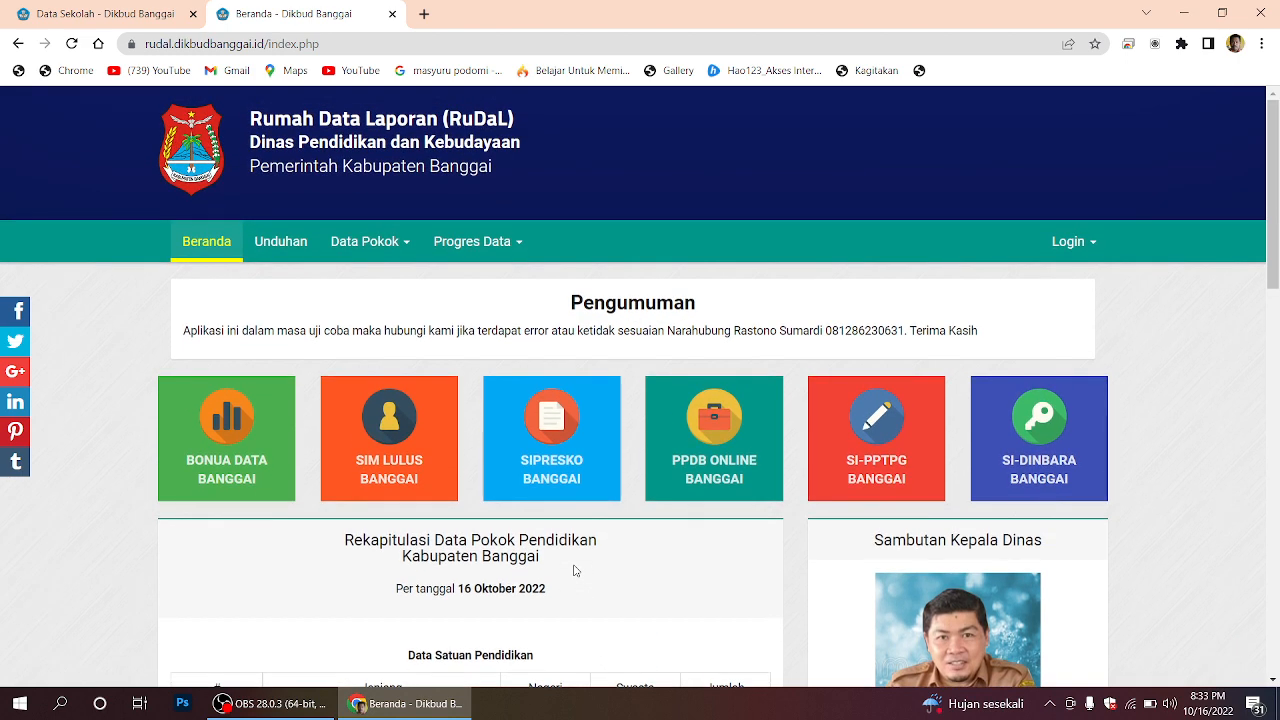